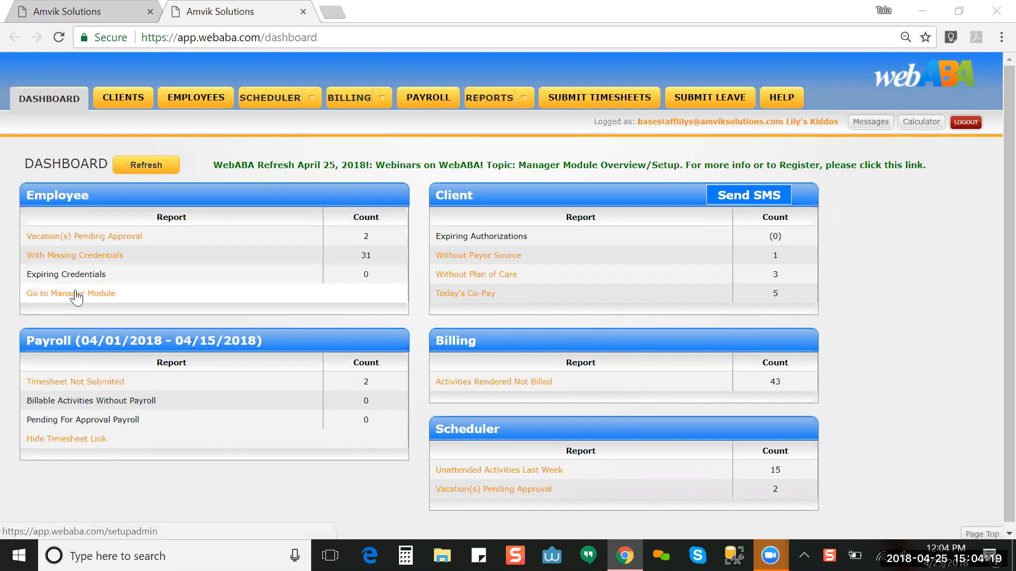
Step: Open the Manager Module's facility setup page for Lily's Kiddos in a new tab
{"action": "left_click", "coordinate": [76, 294]}
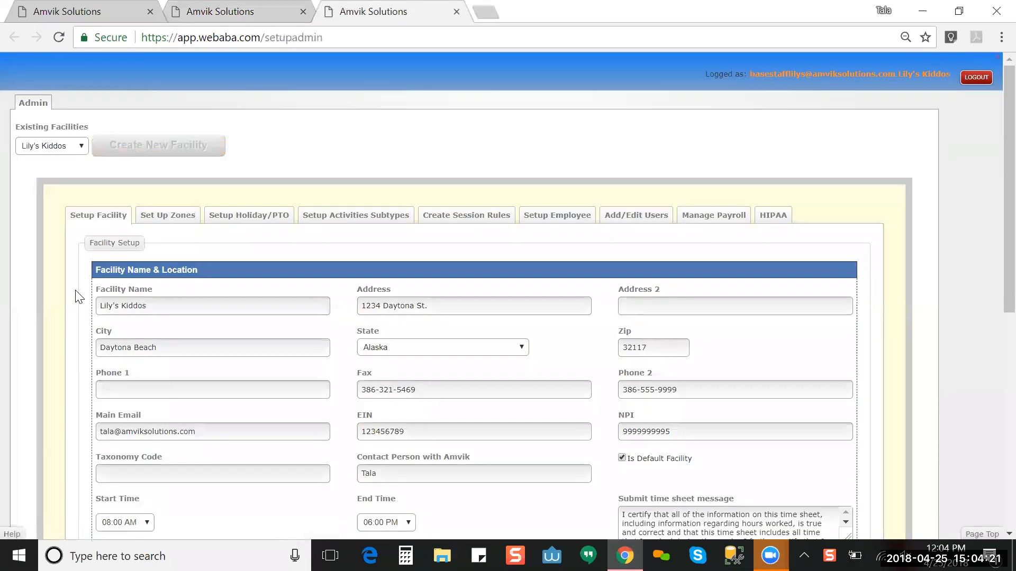
{"action": "left_click", "coordinate": [200, 15]}
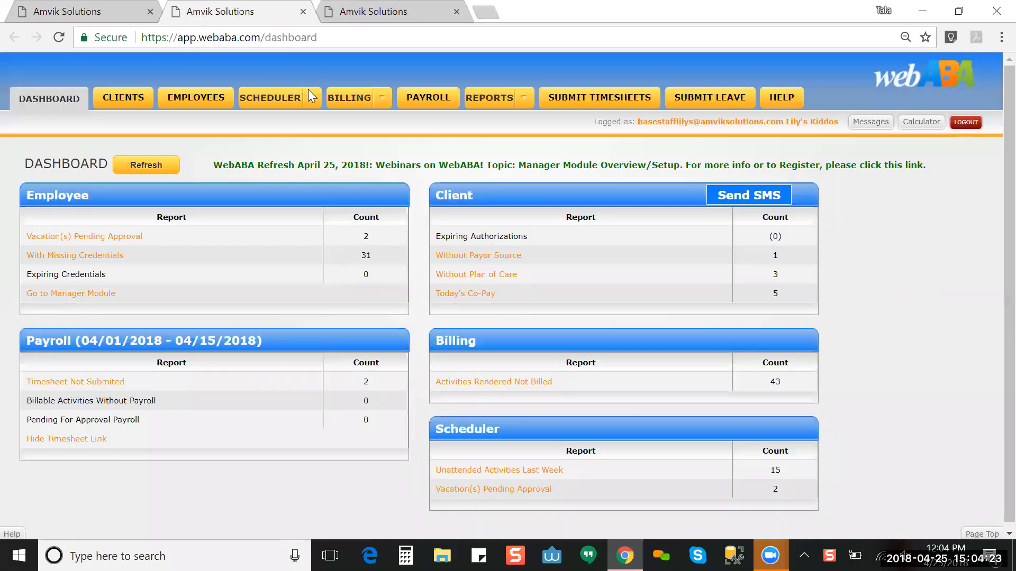
{"action": "left_click", "coordinate": [372, 15]}
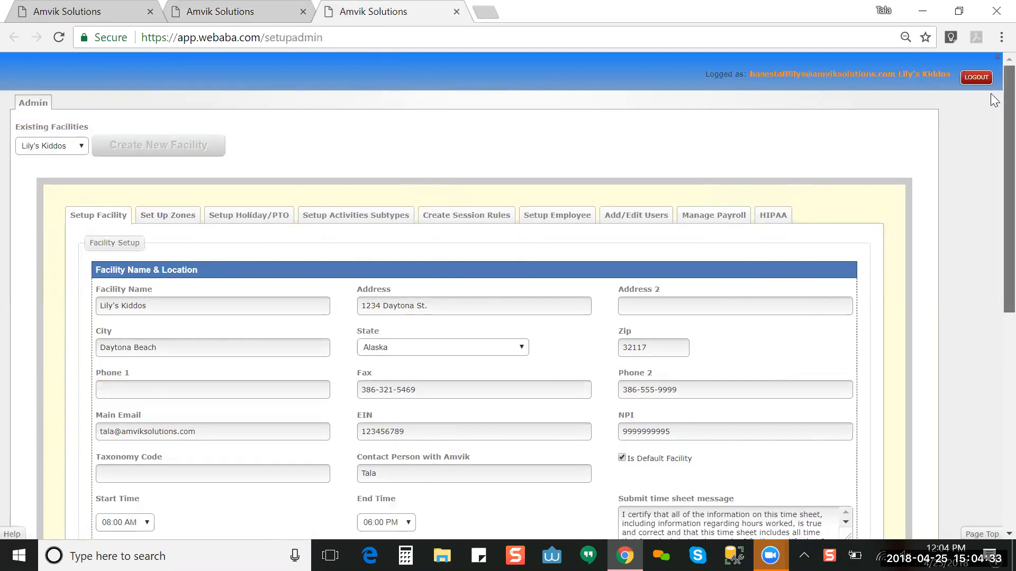
{"action": "scroll", "coordinate": [994, 101], "scroll_direction": "down", "scroll_amount": 1}
{"action": "scroll", "coordinate": [991, 98], "scroll_direction": "up", "scroll_amount": 1}
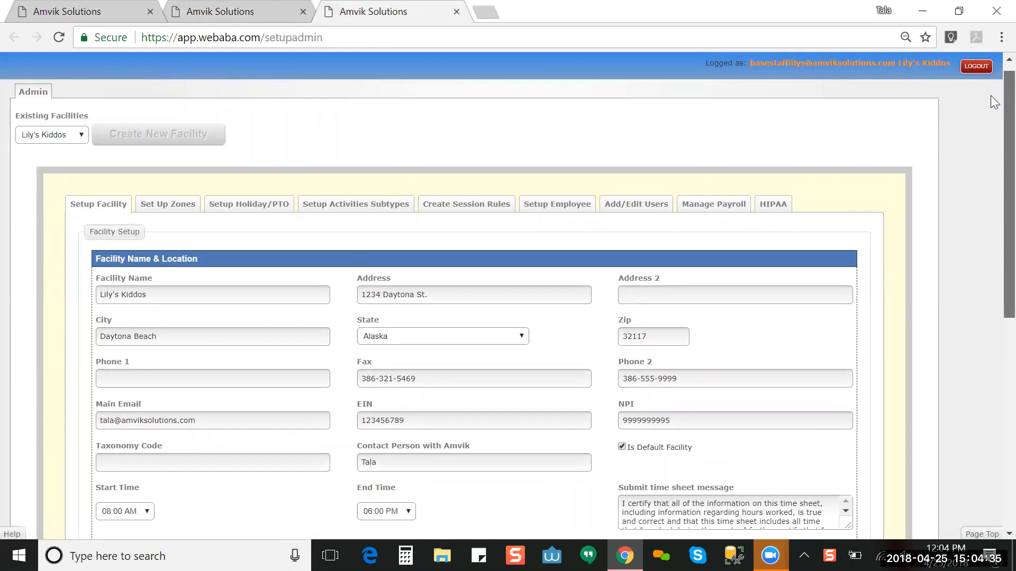
{"action": "scroll", "coordinate": [993, 102], "scroll_direction": "up", "scroll_amount": 1}
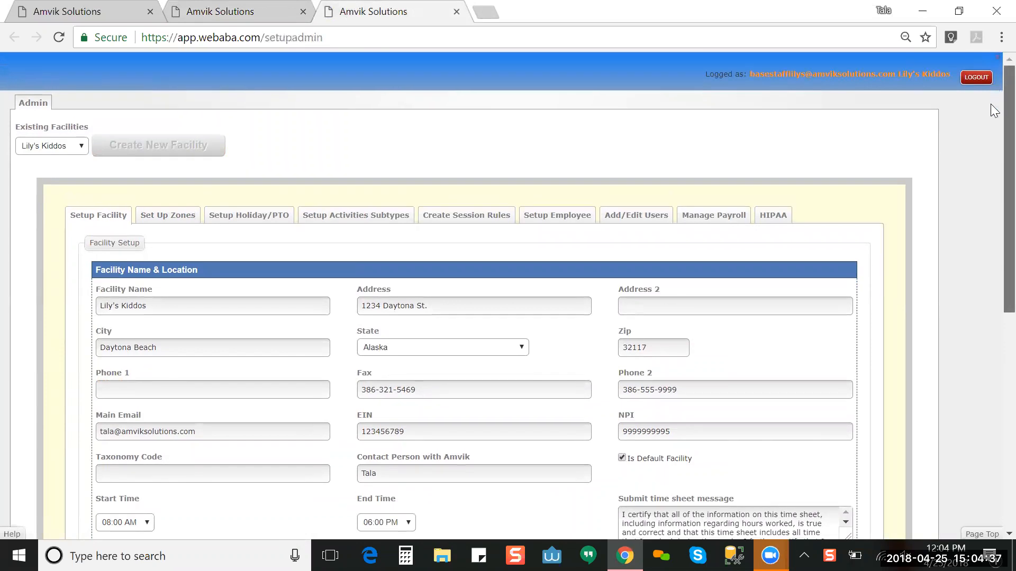
{"action": "scroll", "coordinate": [993, 106], "scroll_direction": "down", "scroll_amount": 1}
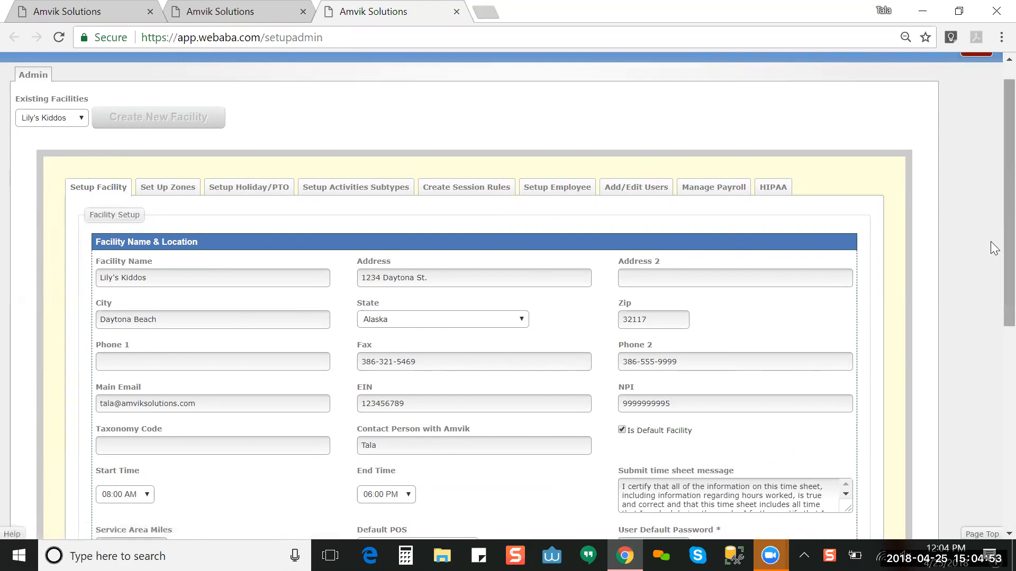
{"action": "scroll", "coordinate": [991, 242], "scroll_direction": "down", "scroll_amount": 2}
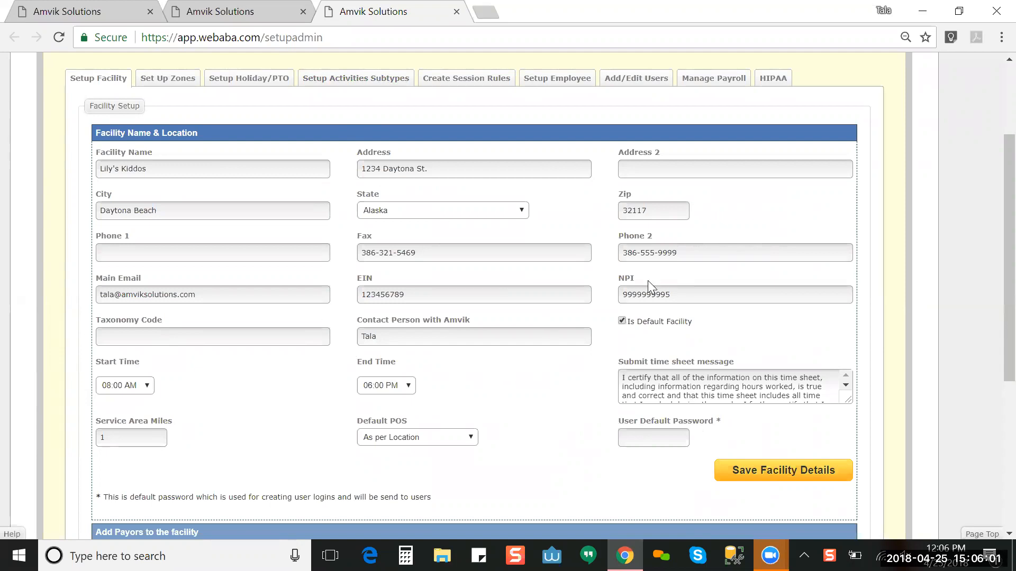
{"action": "left_click_drag", "start_coordinate": [674, 294], "coordinate": [611, 295]}
{"action": "left_click", "coordinate": [611, 299]}
{"action": "left_click", "coordinate": [731, 294]}
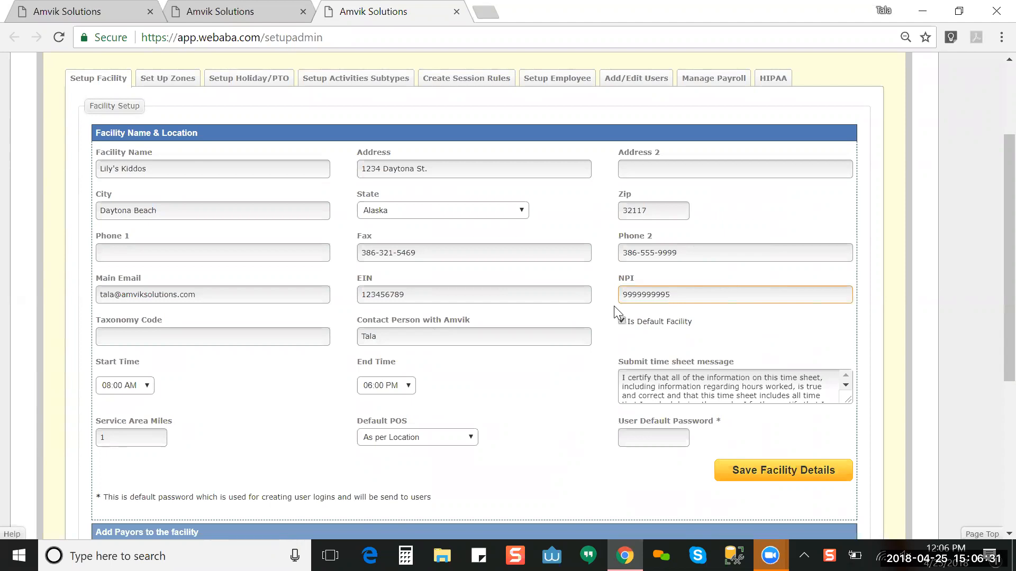
{"action": "left_click", "coordinate": [418, 295]}
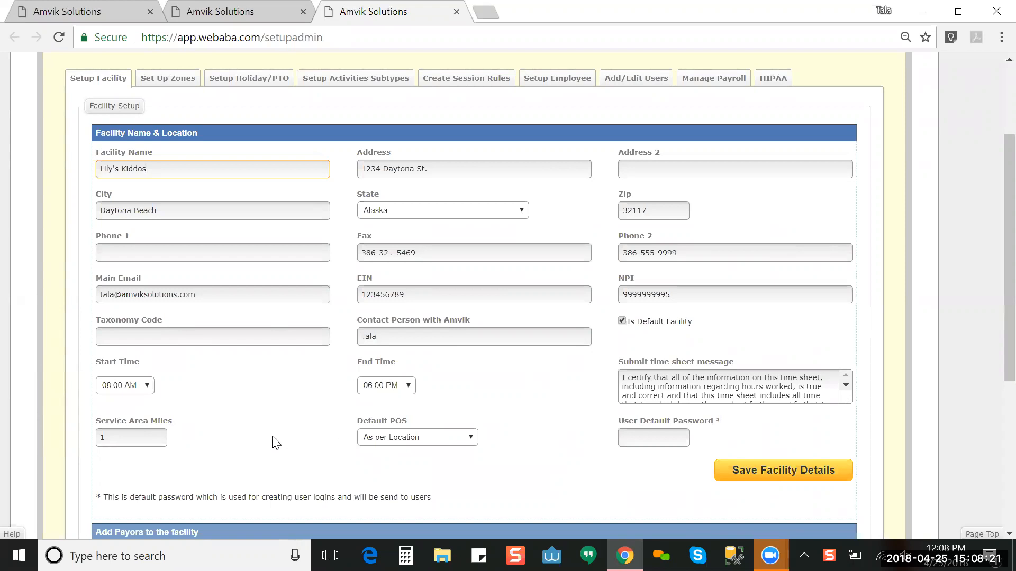
{"action": "left_click", "coordinate": [131, 438]}
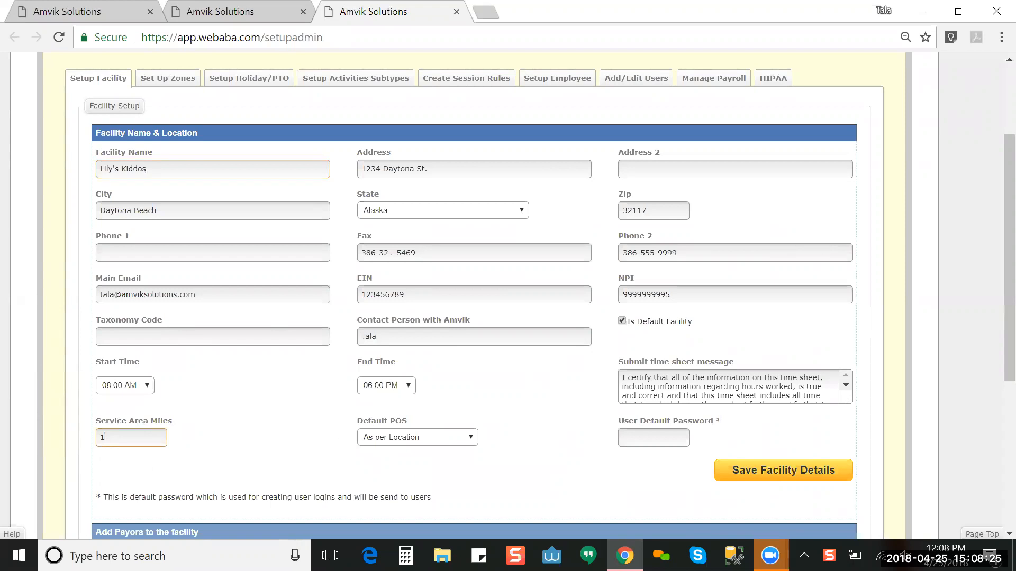
{"action": "left_click", "coordinate": [276, 454]}
{"action": "left_click", "coordinate": [410, 442]}
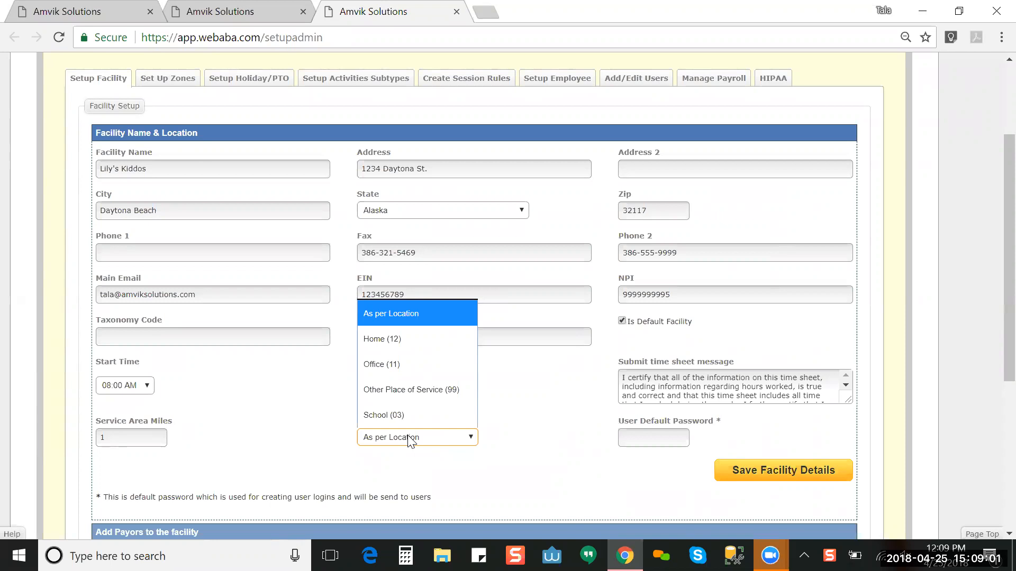
{"action": "left_click", "coordinate": [416, 315]}
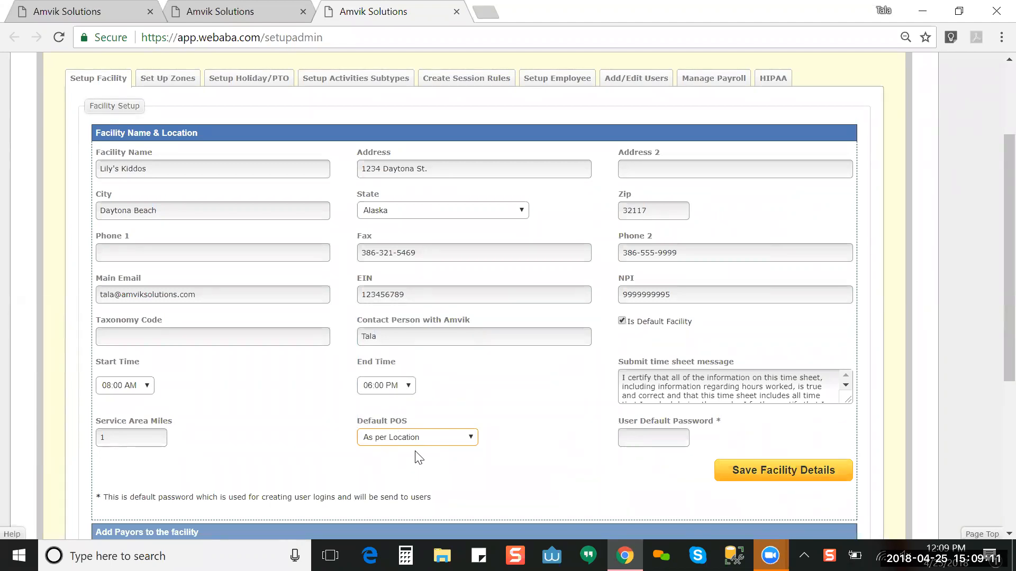
{"action": "left_click", "coordinate": [432, 441]}
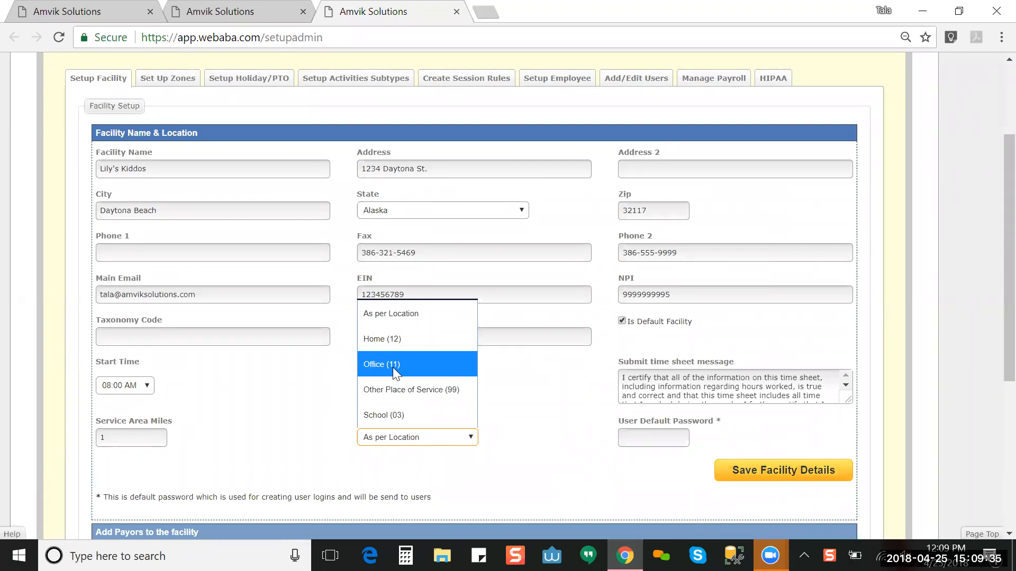
{"action": "left_click", "coordinate": [440, 318]}
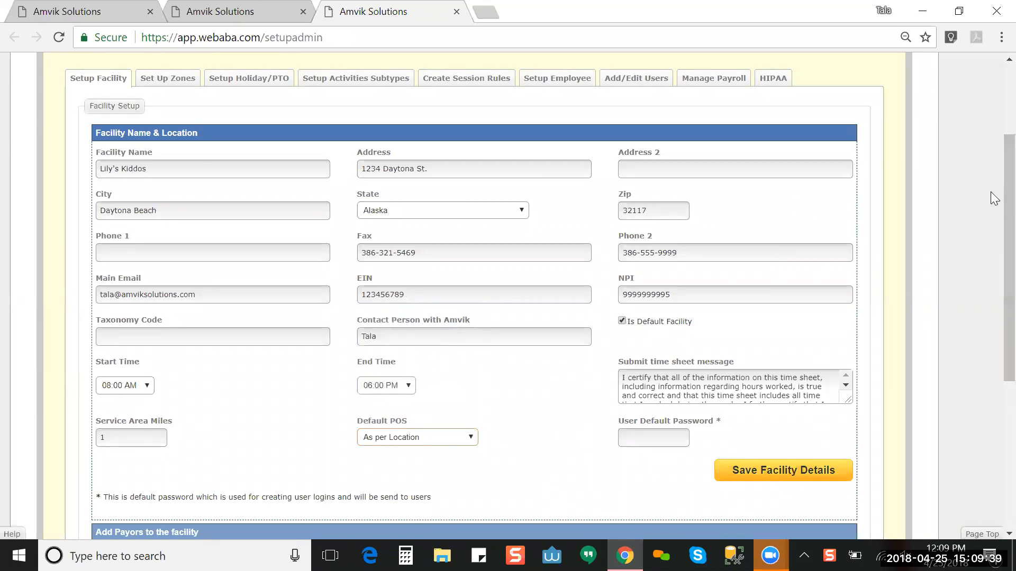
{"action": "scroll", "coordinate": [994, 224], "scroll_direction": "down", "scroll_amount": 1}
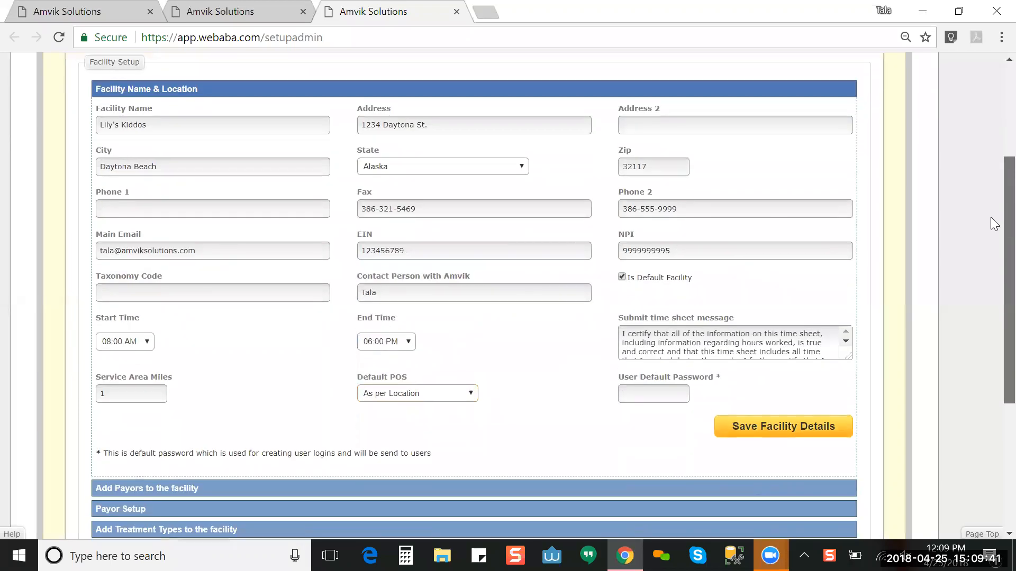
{"action": "scroll", "coordinate": [995, 287], "scroll_direction": "down", "scroll_amount": 4}
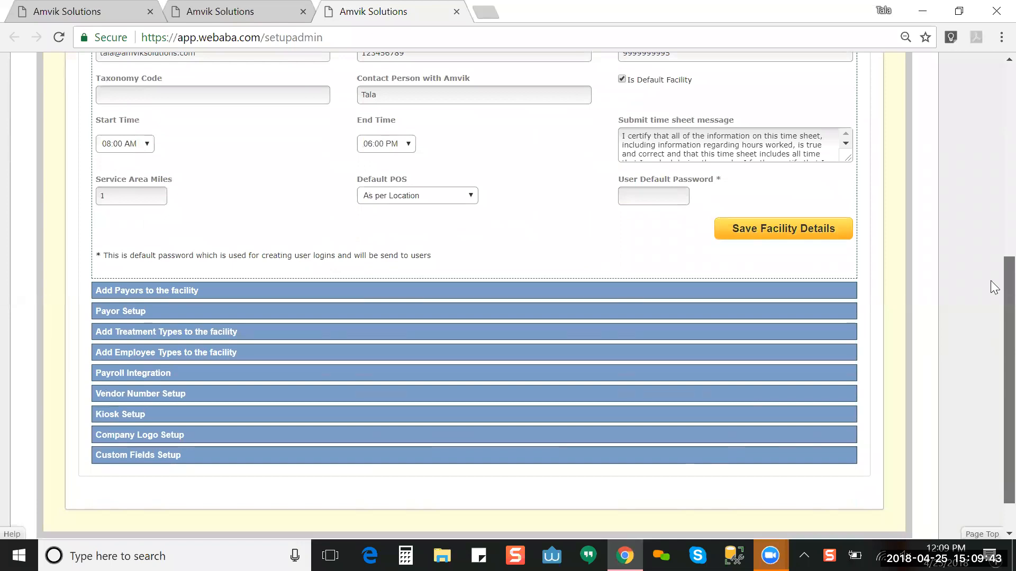
{"action": "scroll", "coordinate": [995, 287], "scroll_direction": "up", "scroll_amount": 1}
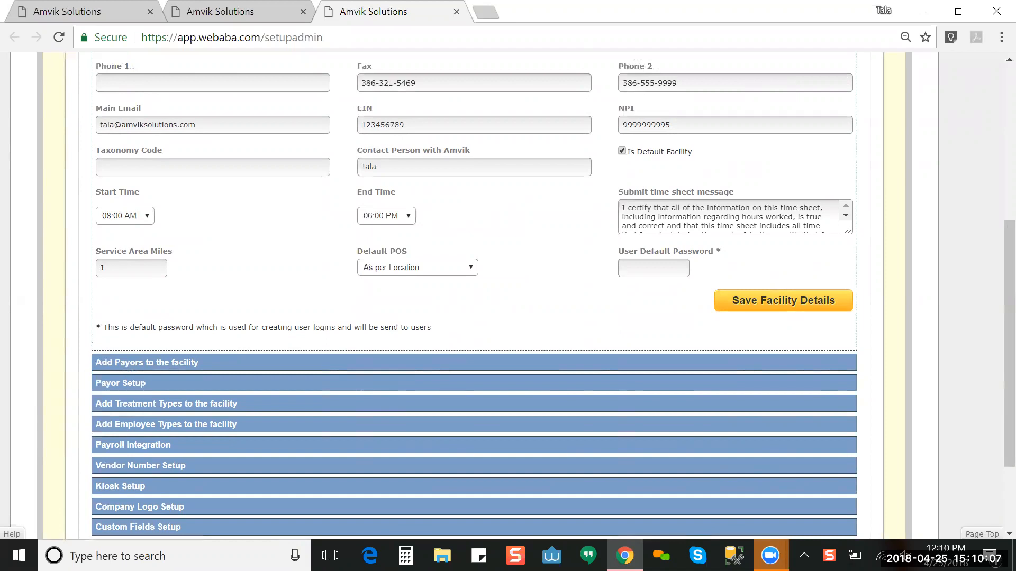
{"action": "left_click", "coordinate": [653, 268]}
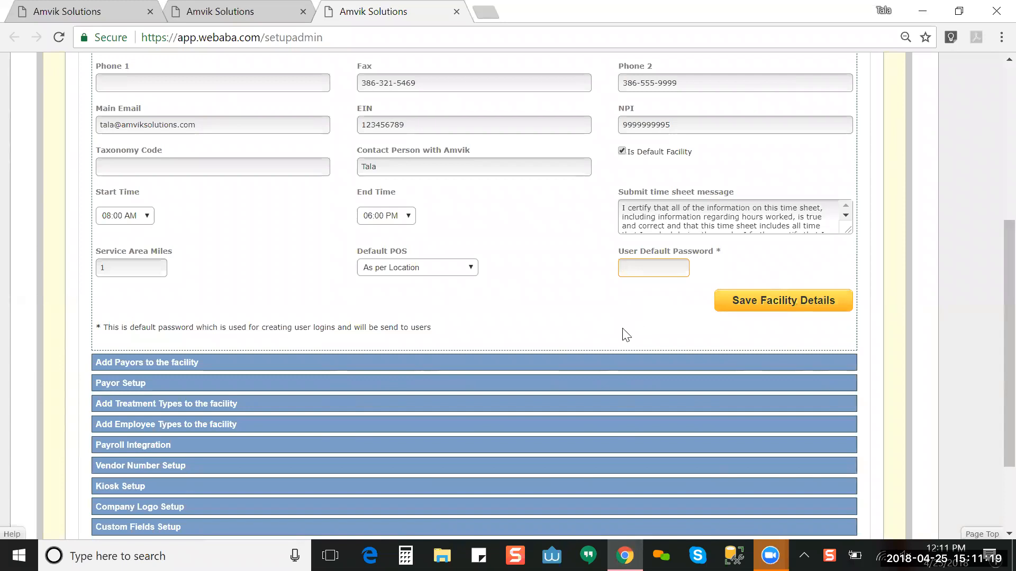
{"action": "left_click", "coordinate": [605, 365]}
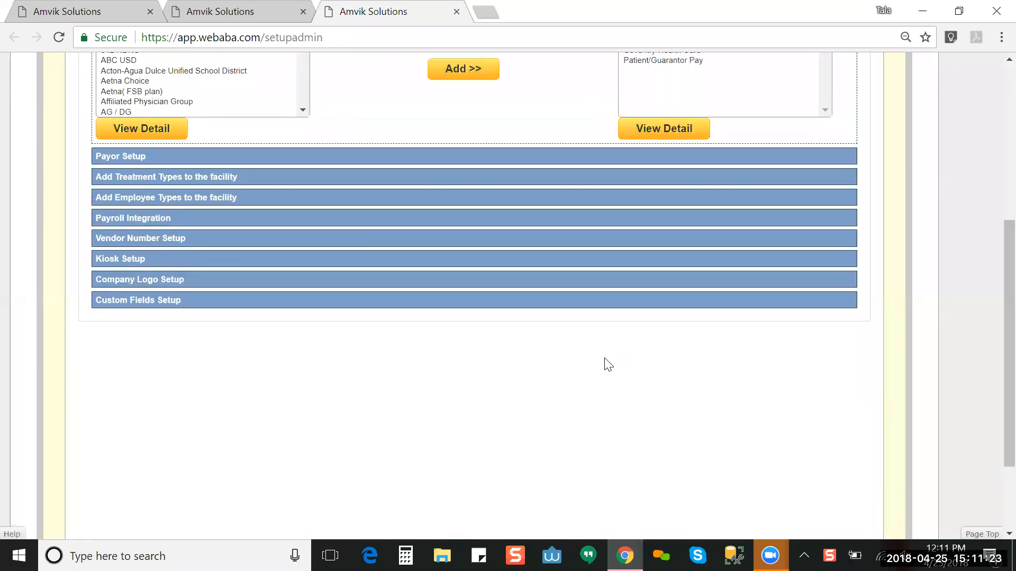
Step: Find Amerigroup in the All Payors list, select it and view its details
{"action": "scroll", "coordinate": [990, 327], "scroll_direction": "up", "scroll_amount": 4}
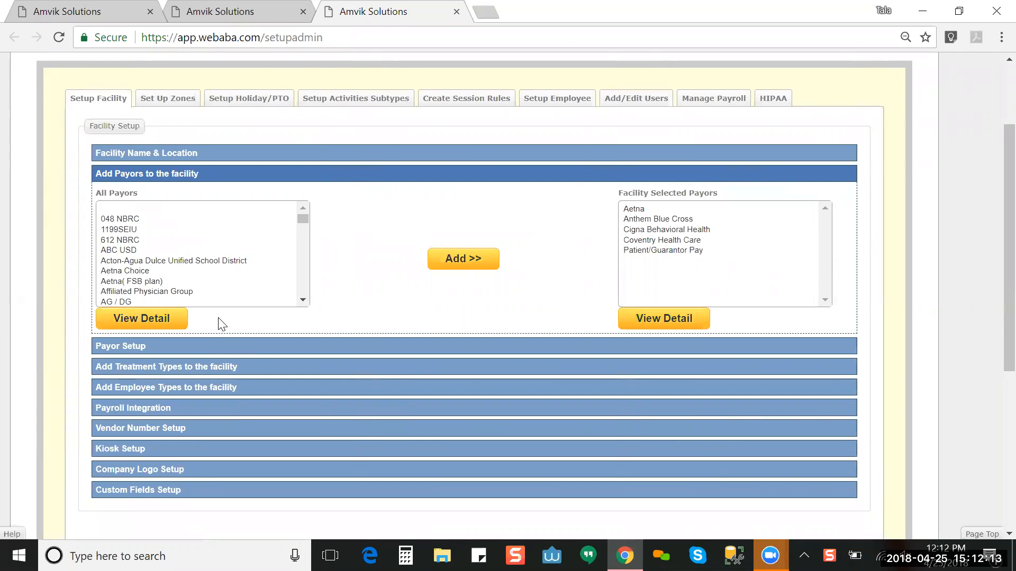
{"action": "left_click", "coordinate": [163, 245]}
{"action": "left_click_drag", "start_coordinate": [164, 246], "coordinate": [168, 275]}
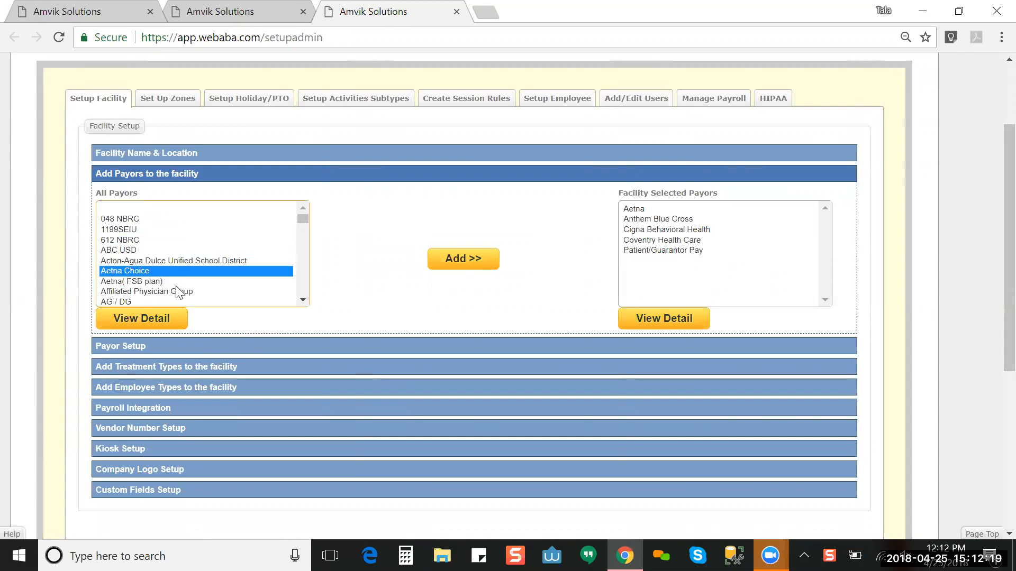
{"action": "left_click", "coordinate": [303, 300]}
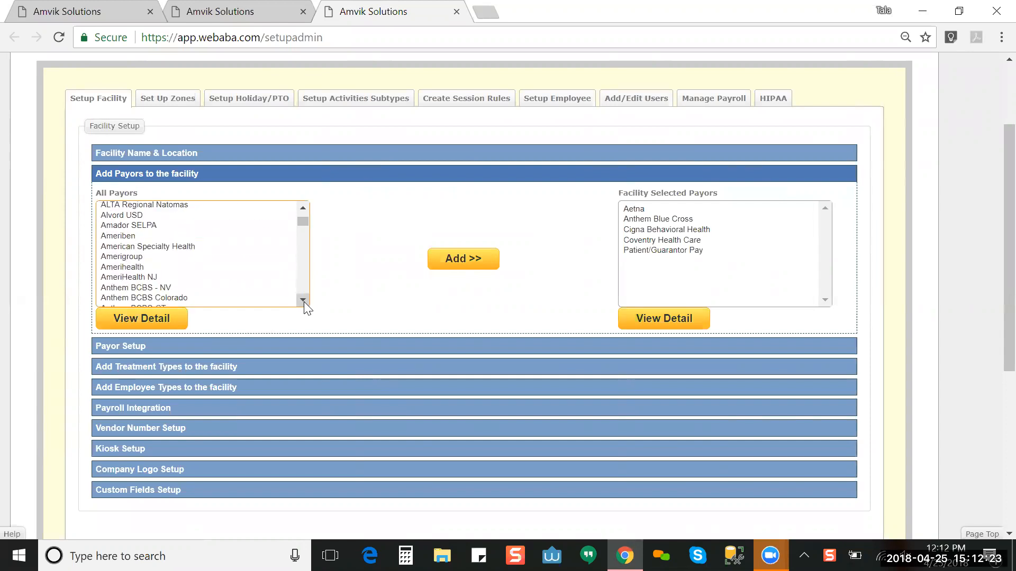
{"action": "left_click", "coordinate": [254, 261]}
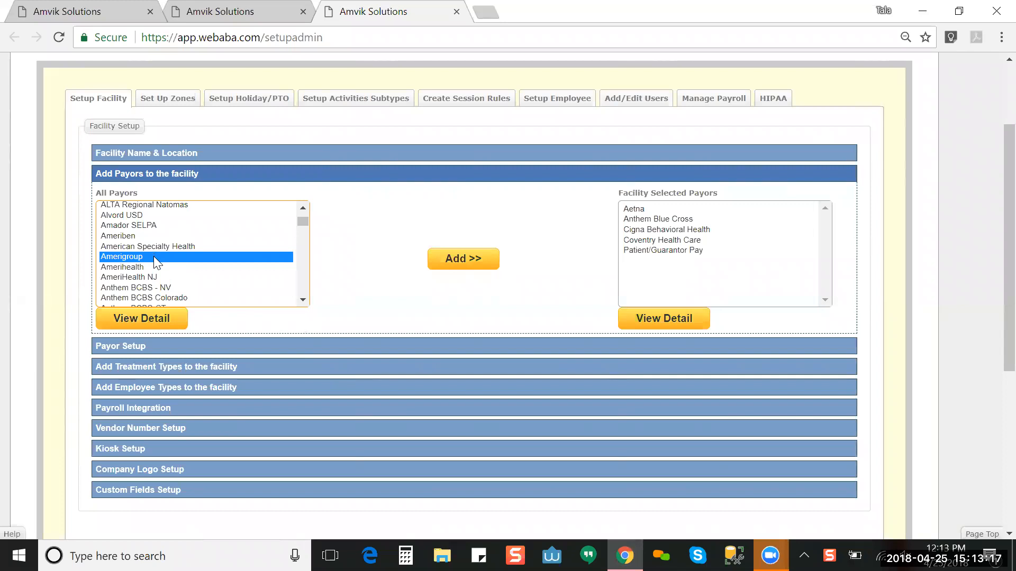
{"action": "left_click", "coordinate": [151, 322]}
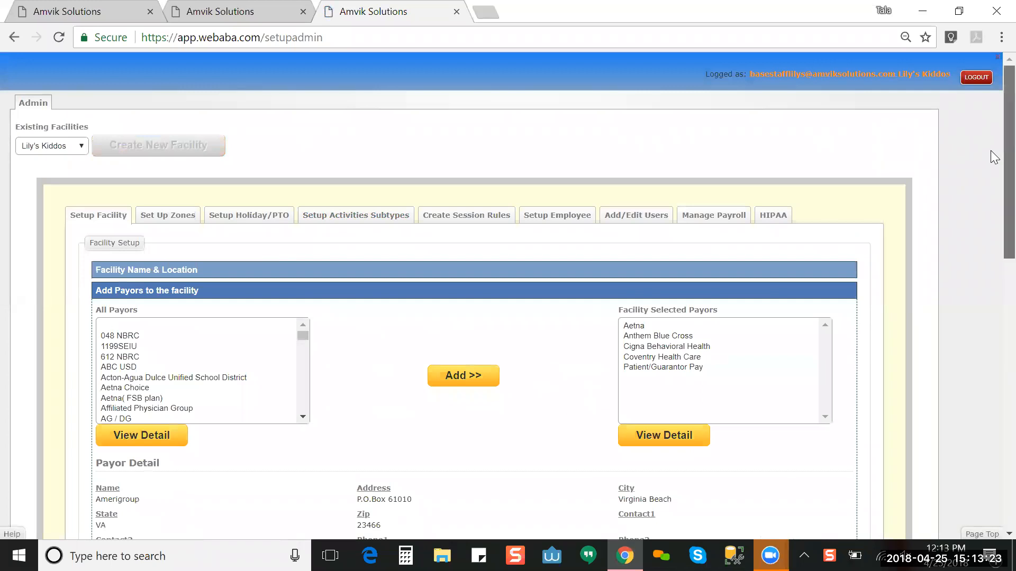
Step: Review Amerigroup's Payor Detail: its Virginia Beach address and Payor ID 81237
{"action": "scroll", "coordinate": [992, 159], "scroll_direction": "down", "scroll_amount": 7}
{"action": "scroll", "coordinate": [994, 249], "scroll_direction": "up", "scroll_amount": 4}
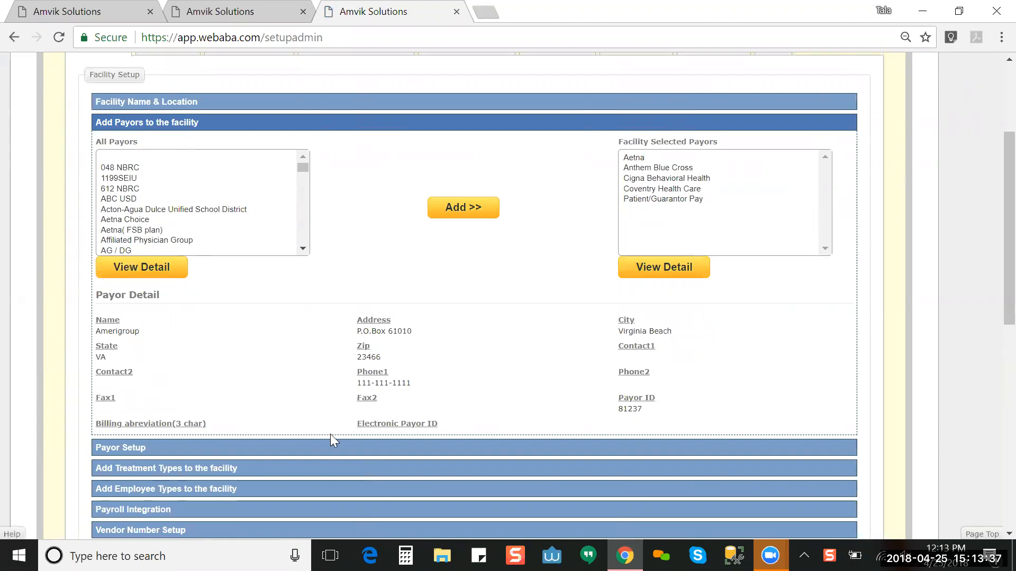
{"action": "left_click_drag", "start_coordinate": [617, 409], "coordinate": [655, 421]}
{"action": "left_click", "coordinate": [655, 421]}
Step: Move Amerigroup into Facility Selected Payors, bringing the assigned payors to six
{"action": "left_click_drag", "start_coordinate": [302, 251], "coordinate": [301, 251]}
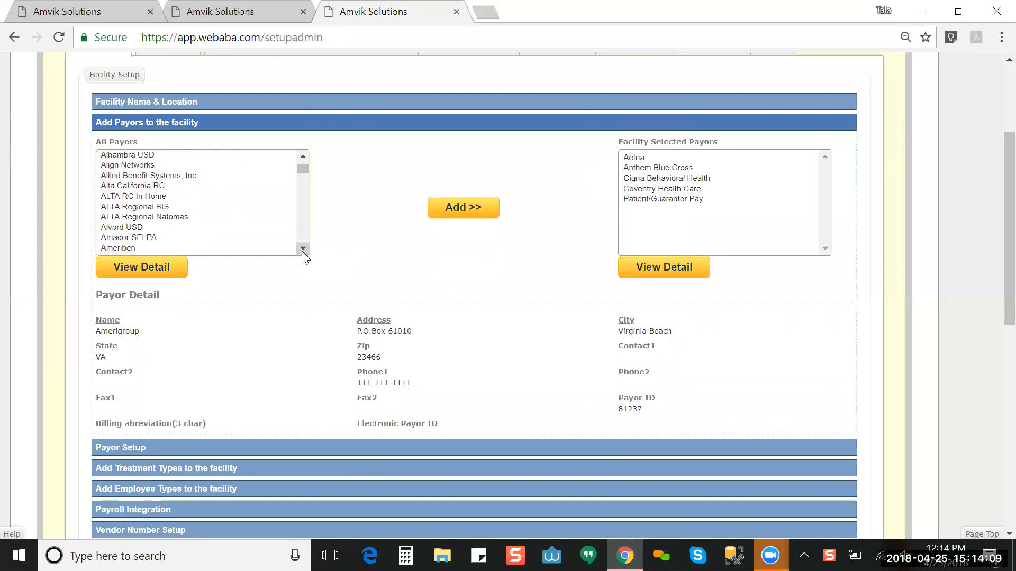
{"action": "left_click", "coordinate": [302, 163]}
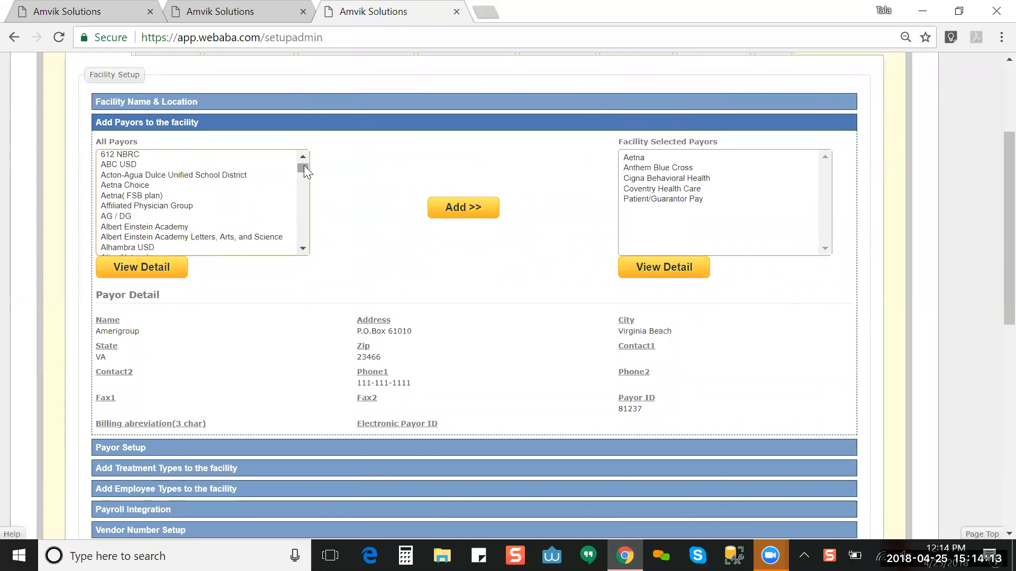
{"action": "mouse_move", "coordinate": [303, 165]}
{"action": "left_mouse_down"}
{"action": "mouse_move", "coordinate": [304, 187]}
{"action": "mouse_move", "coordinate": [303, 157]}
{"action": "left_mouse_up"}
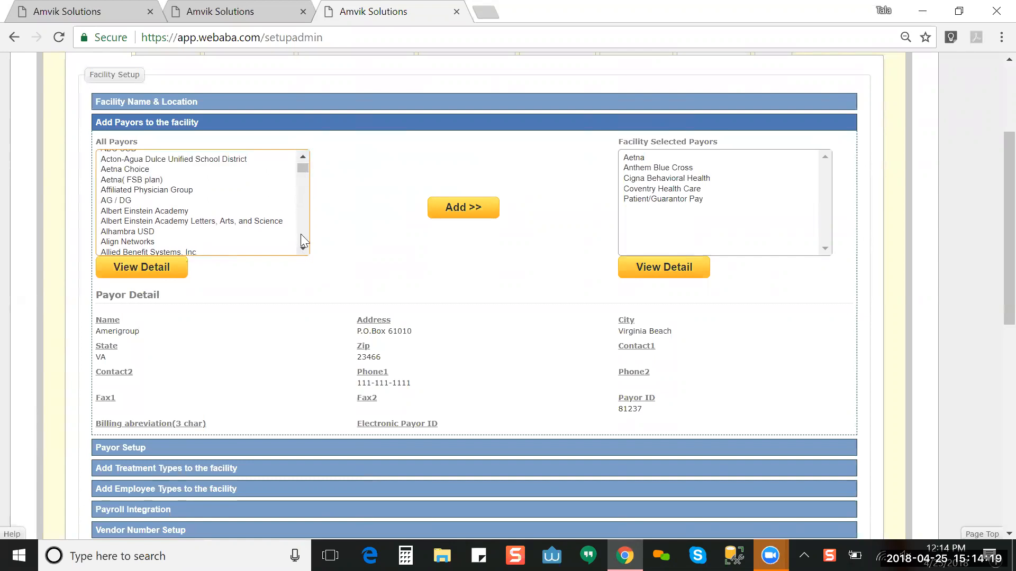
{"action": "scroll", "coordinate": [301, 248], "scroll_direction": "down", "scroll_amount": 4}
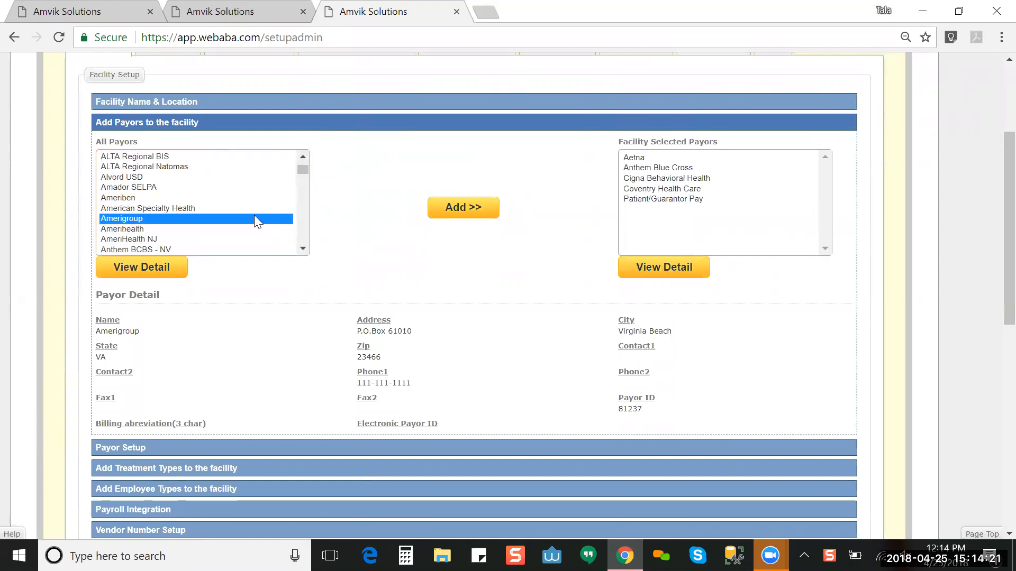
{"action": "left_click", "coordinate": [472, 209]}
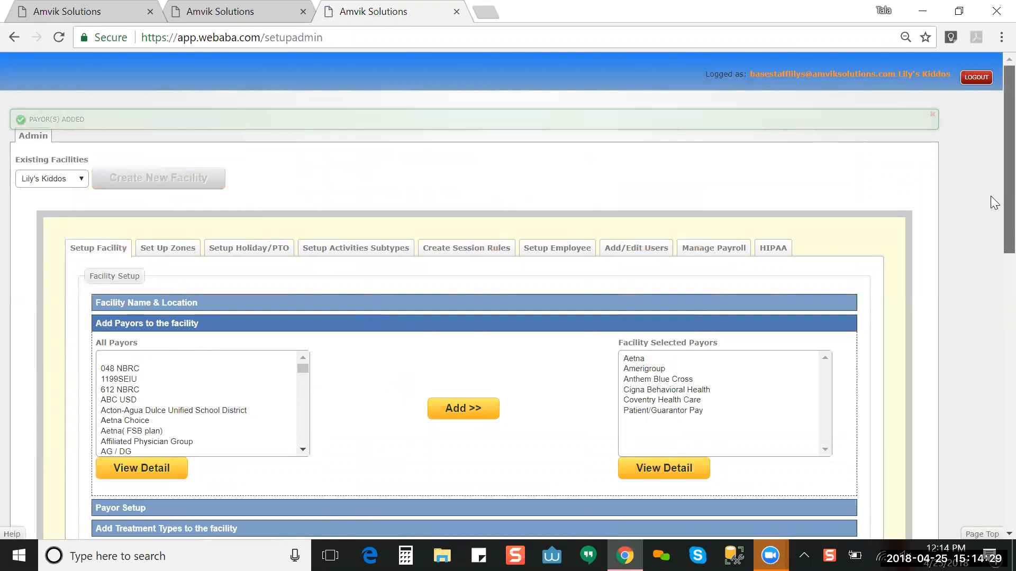
{"action": "scroll", "coordinate": [992, 254], "scroll_direction": "down", "scroll_amount": 5}
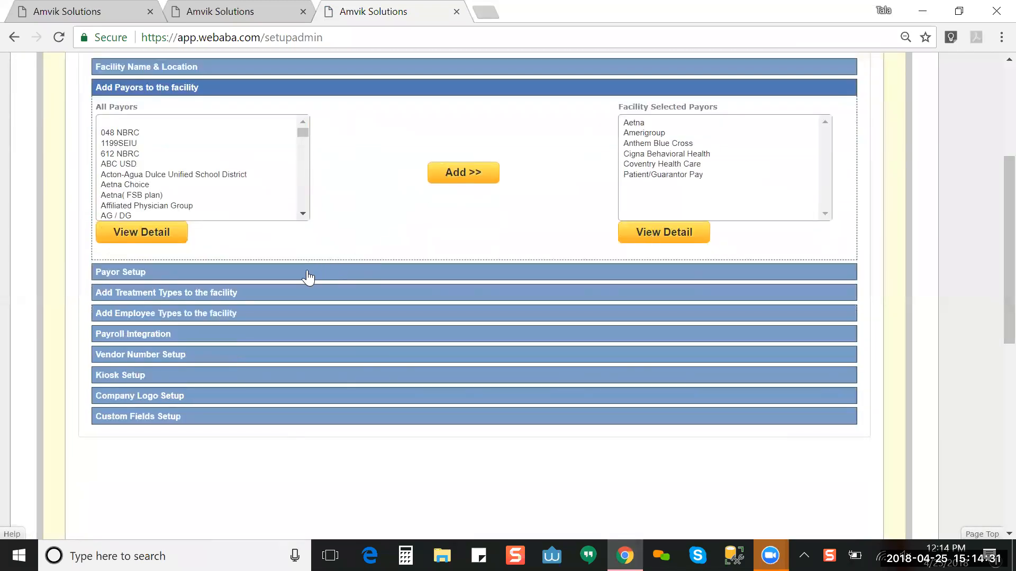
Step: Expand Payor Setup and load the table of the facility's six payors
{"action": "left_click", "coordinate": [308, 273]}
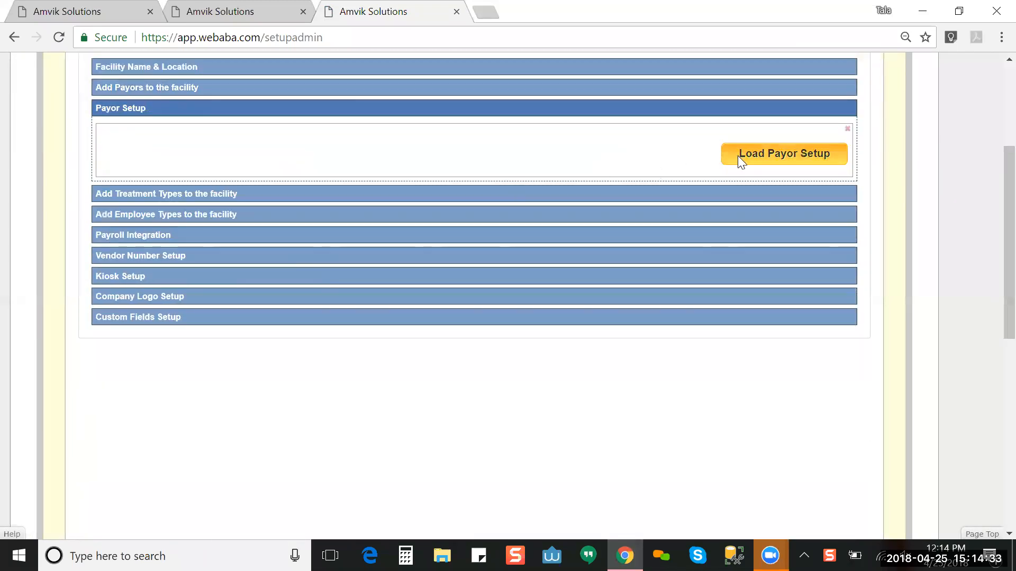
{"action": "left_click", "coordinate": [738, 157]}
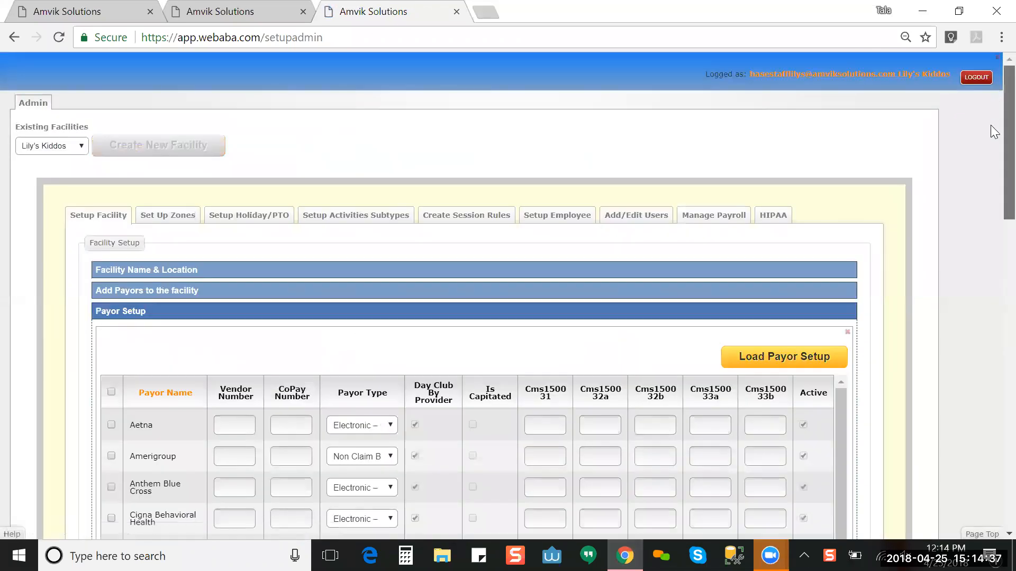
{"action": "scroll", "coordinate": [992, 182], "scroll_direction": "down", "scroll_amount": 5}
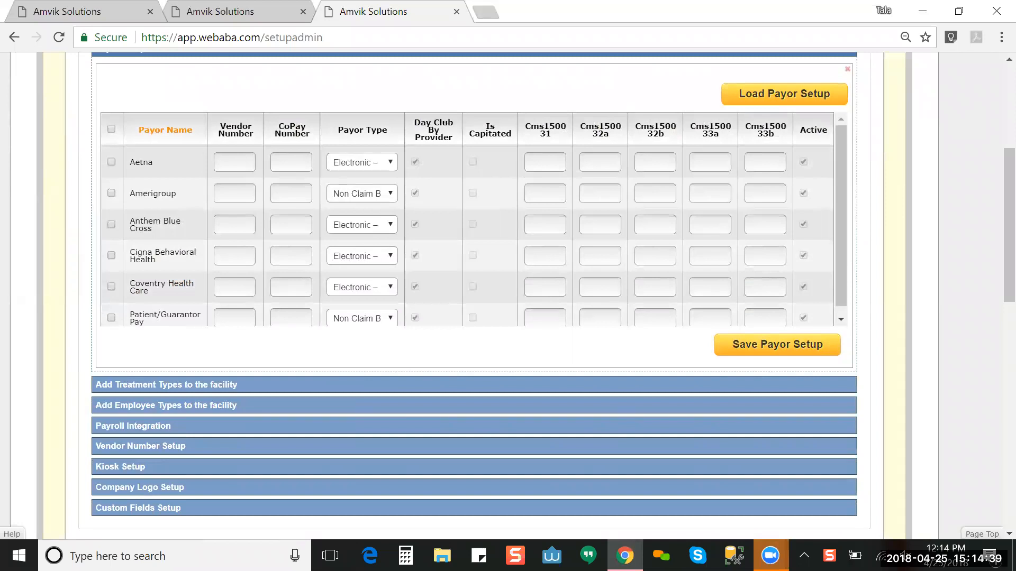
Step: Set Amerigroup's payor type to Electronic – Claim Based
{"action": "left_click", "coordinate": [111, 193]}
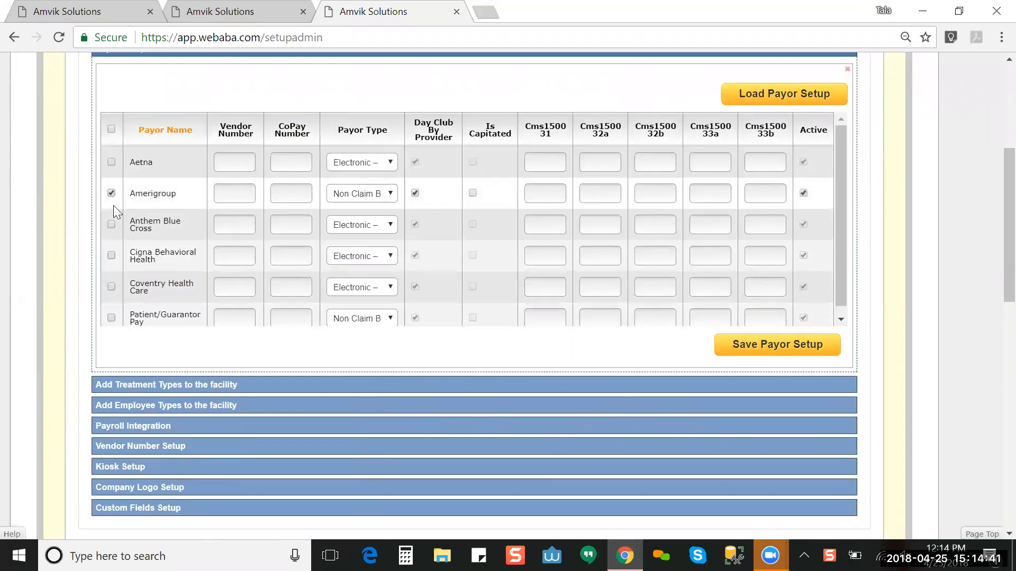
{"action": "left_click", "coordinate": [343, 196]}
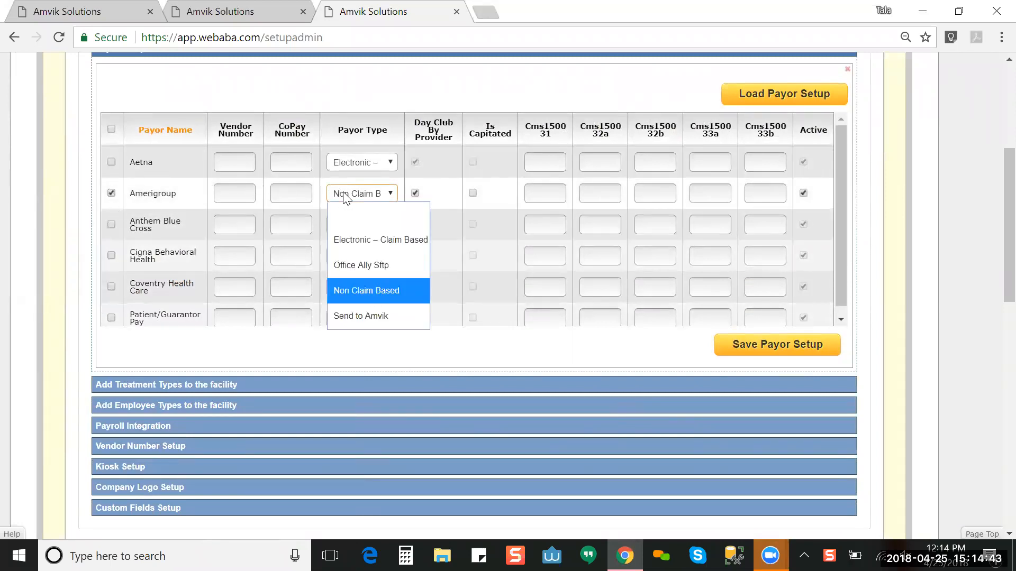
{"action": "left_click", "coordinate": [354, 240]}
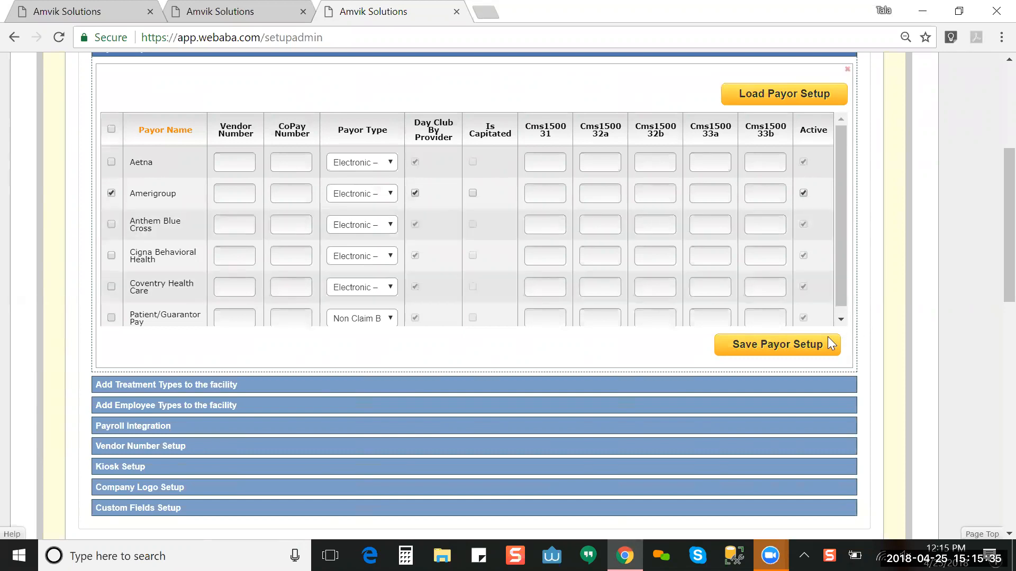
Step: Save the payor setup and confirm the 'Payor show saved successfully' message
{"action": "left_click", "coordinate": [816, 348]}
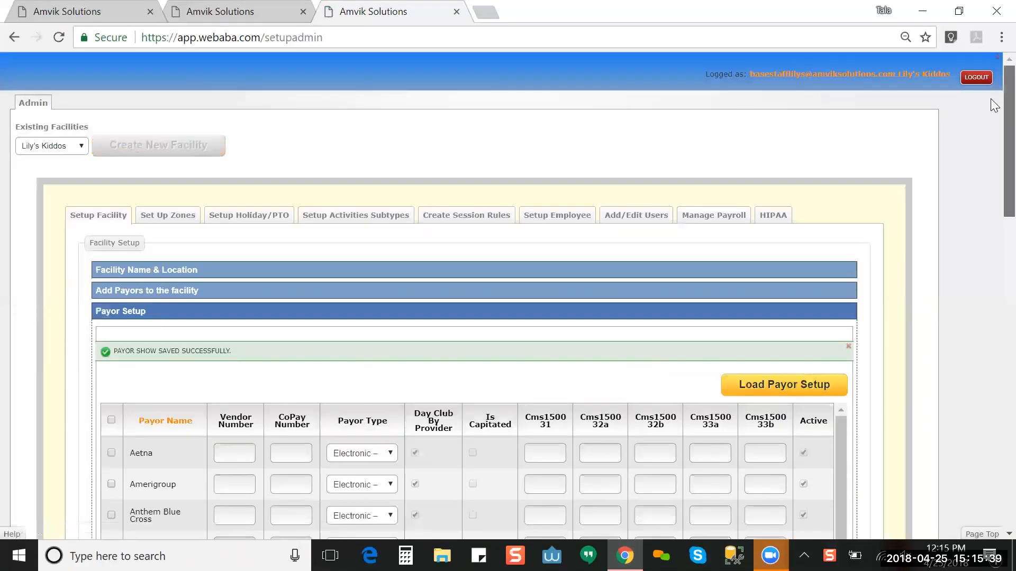
{"action": "scroll", "coordinate": [995, 122], "scroll_direction": "down", "scroll_amount": 7}
{"action": "scroll", "coordinate": [995, 129], "scroll_direction": "up", "scroll_amount": 10}
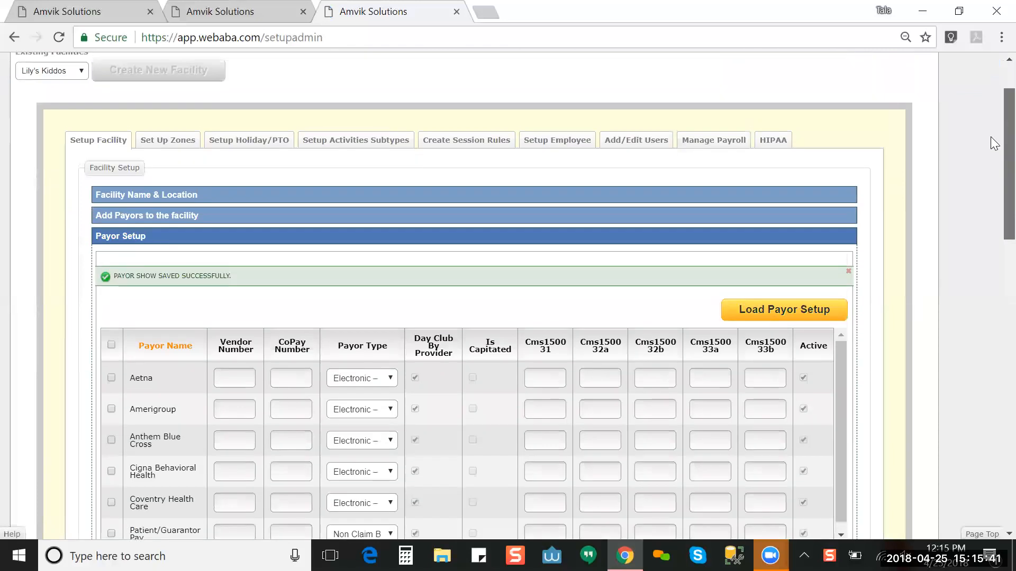
{"action": "scroll", "coordinate": [386, 125], "scroll_direction": "down", "scroll_amount": 1}
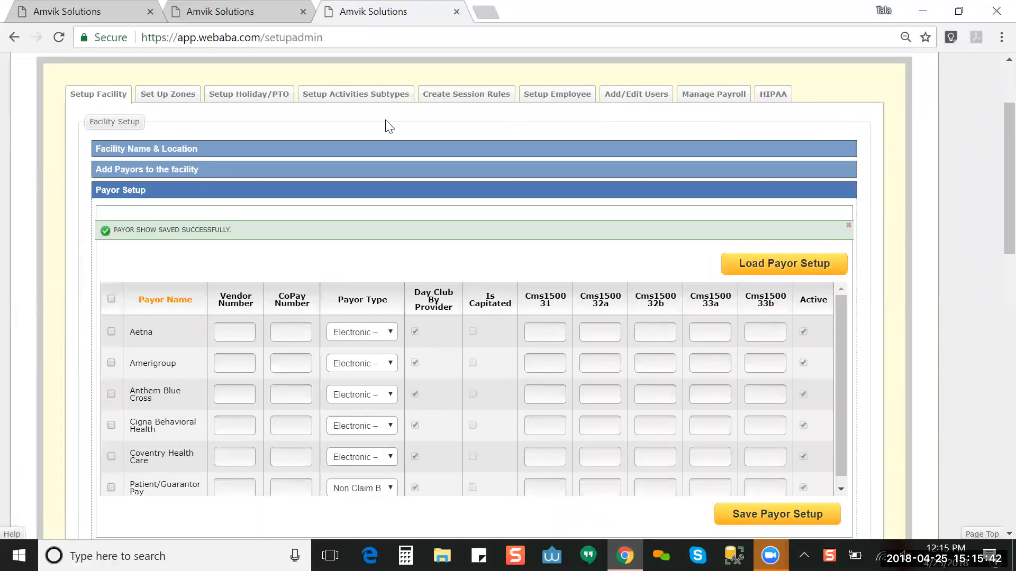
{"action": "left_click", "coordinate": [355, 170]}
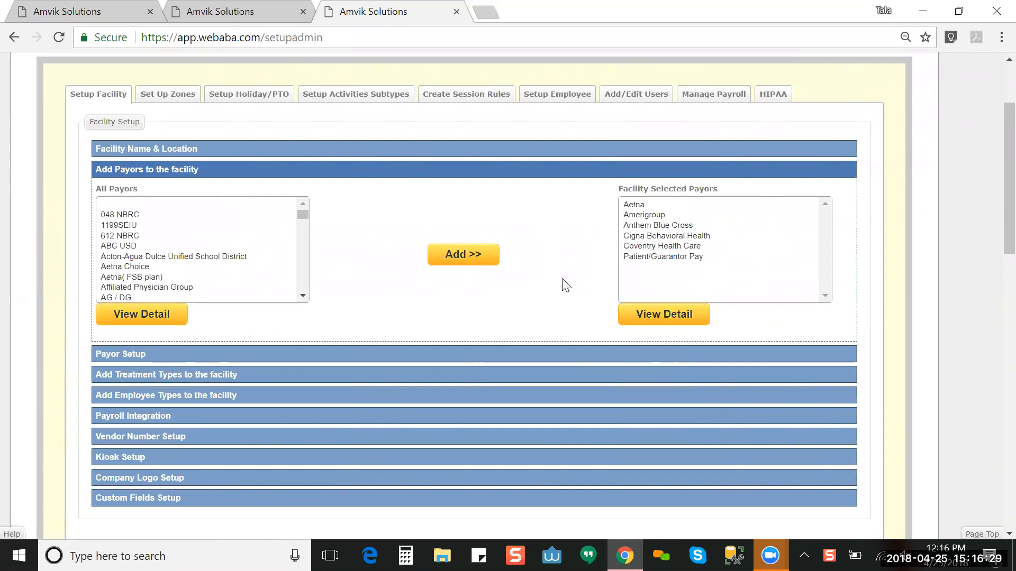
Step: Review the assigned payors, including Anthem Blue Cross, Cigna Behavioral Health and Coventry Health Care
{"action": "scroll", "coordinate": [992, 222], "scroll_direction": "down", "scroll_amount": 3}
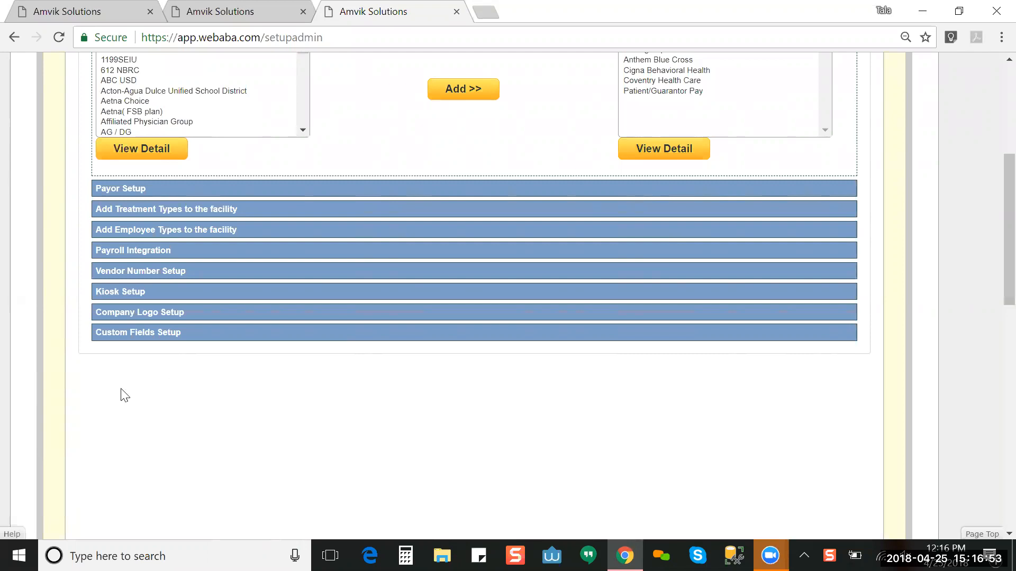
Step: Expand Add Treatment Types: MH, OT, PT and ST are available, BT is selected
{"action": "left_click", "coordinate": [165, 212]}
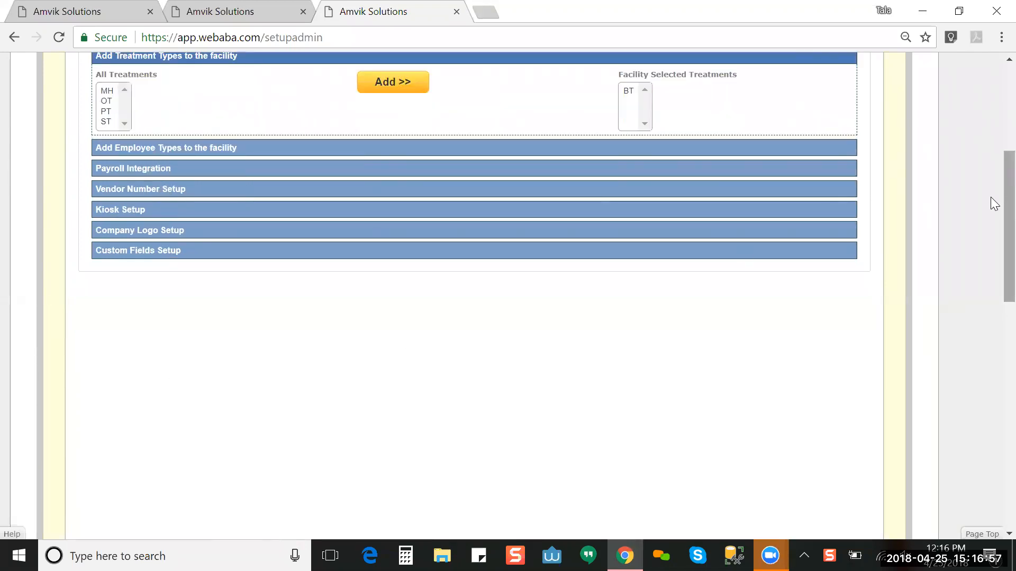
{"action": "scroll", "coordinate": [991, 190], "scroll_direction": "up", "scroll_amount": 3}
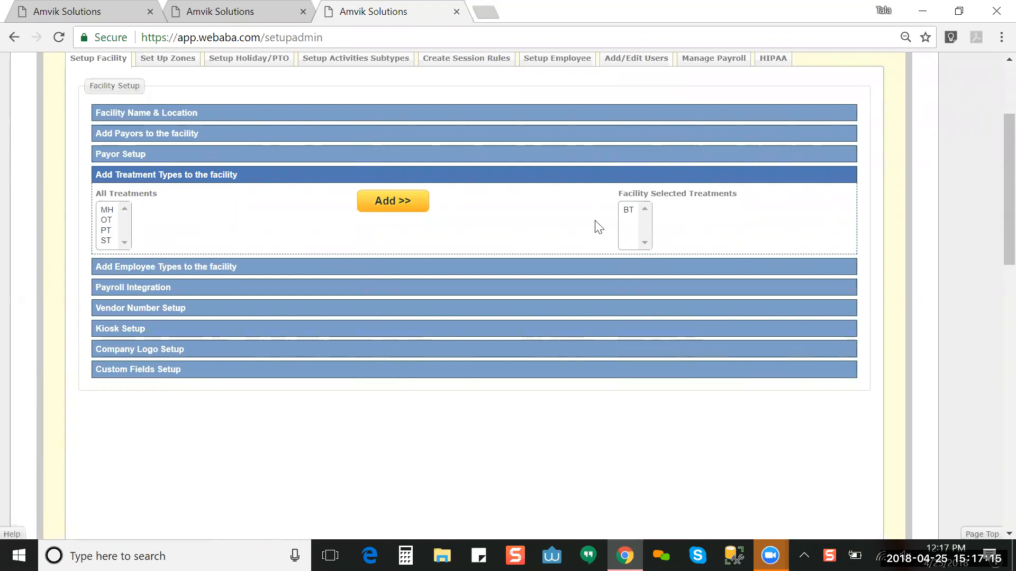
Step: Expand Add Employee Types and select Occupation Therapist from All Employee Types
{"action": "left_click", "coordinate": [426, 270]}
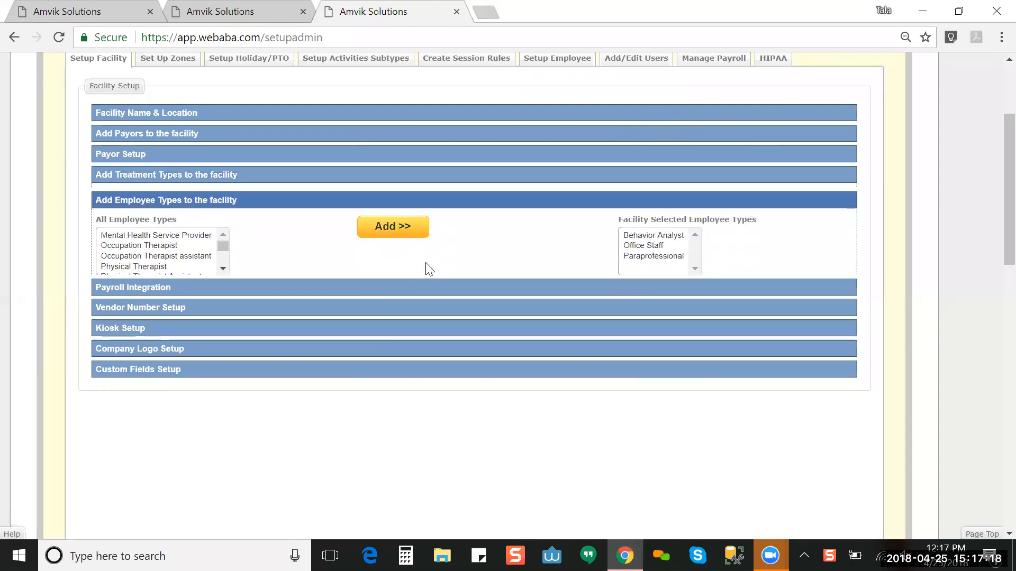
{"action": "left_click", "coordinate": [183, 241]}
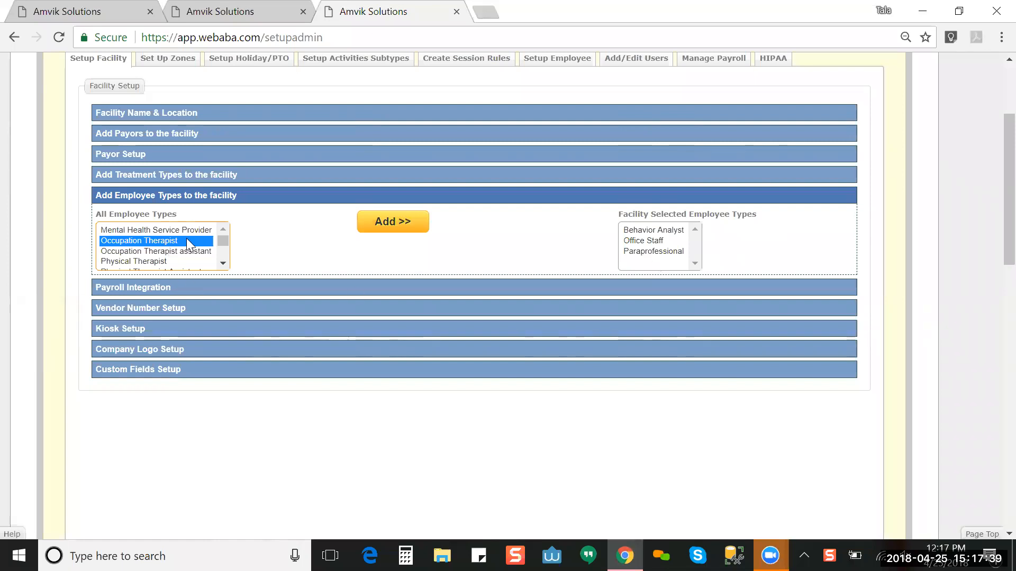
{"action": "left_click", "coordinate": [222, 267]}
{"action": "left_click", "coordinate": [222, 267]}
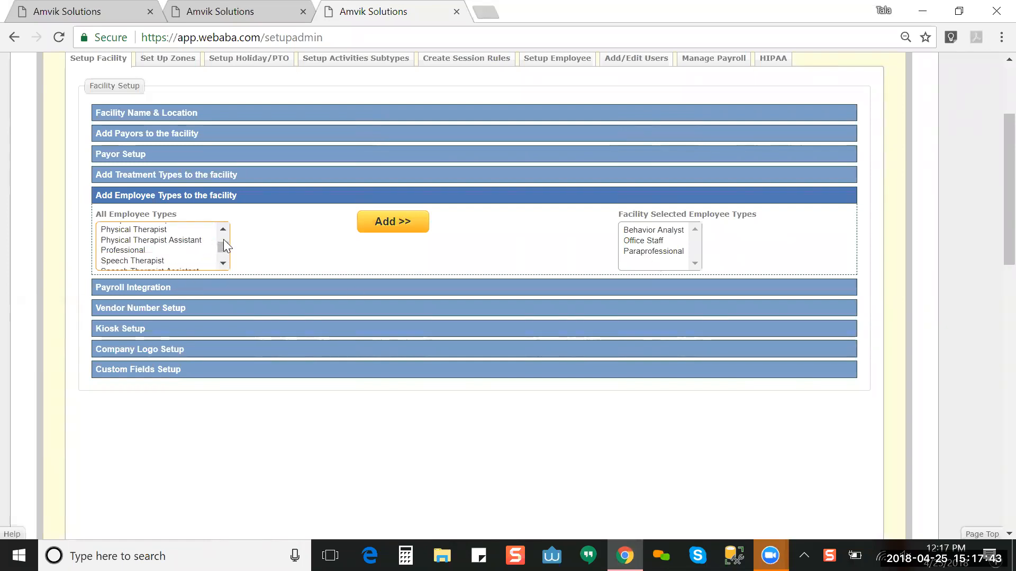
{"action": "left_click_drag", "start_coordinate": [224, 249], "coordinate": [223, 243]}
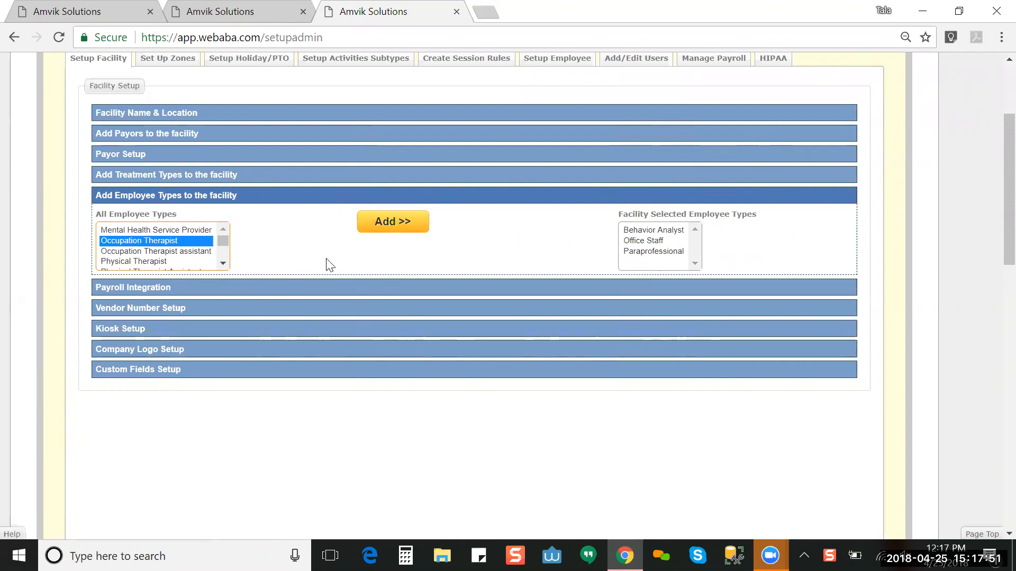
Step: Set the payroll process to ADP and expand Vendor Number Setup for treatment type BT
{"action": "left_click", "coordinate": [349, 283]}
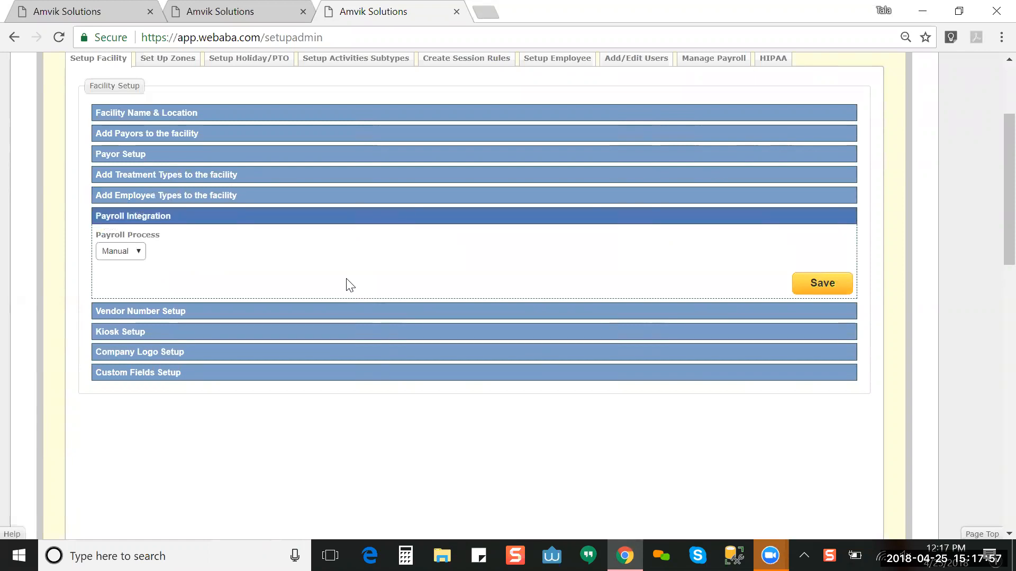
{"action": "left_click", "coordinate": [135, 249]}
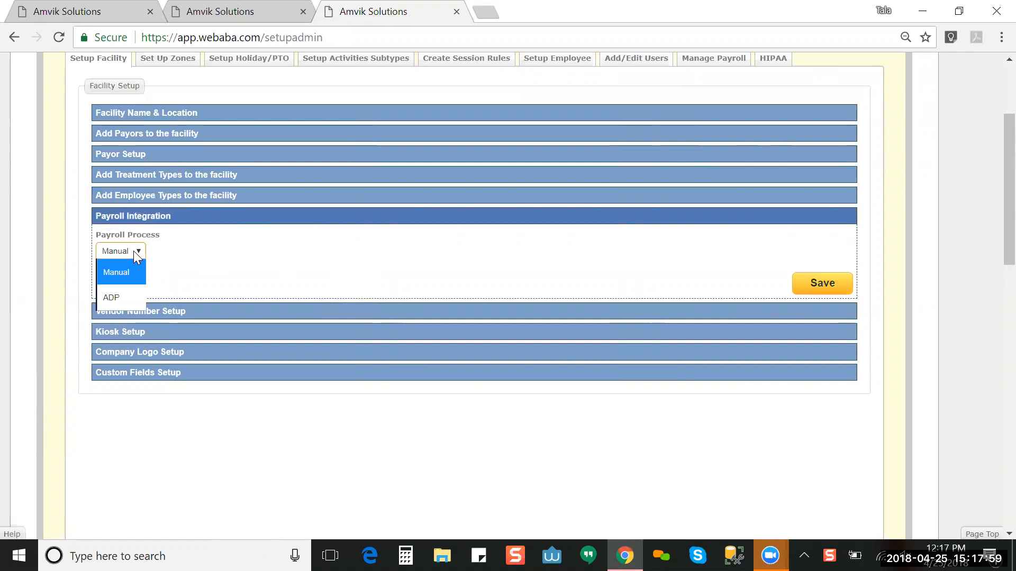
{"action": "left_click", "coordinate": [114, 297]}
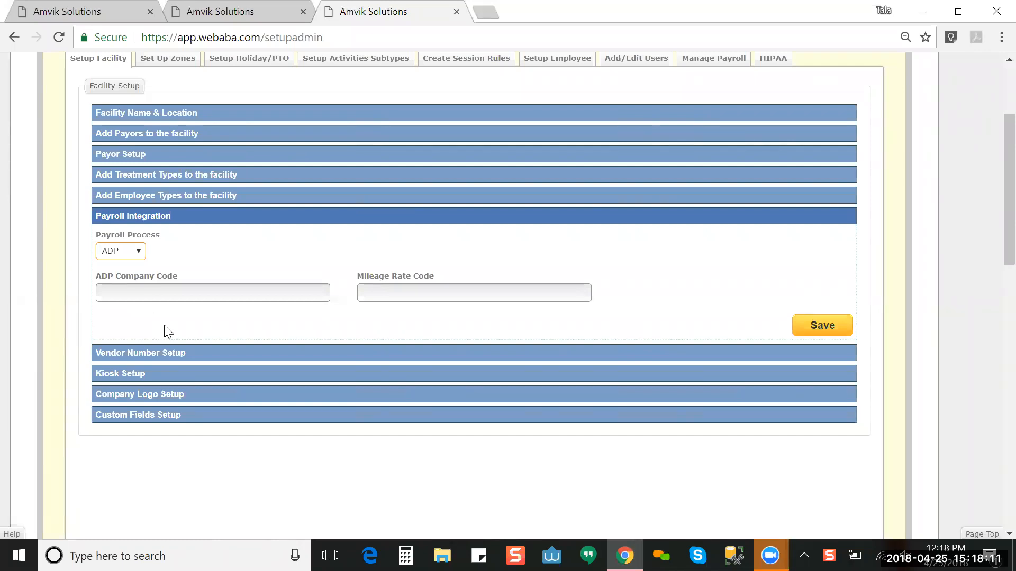
{"action": "left_click", "coordinate": [247, 354]}
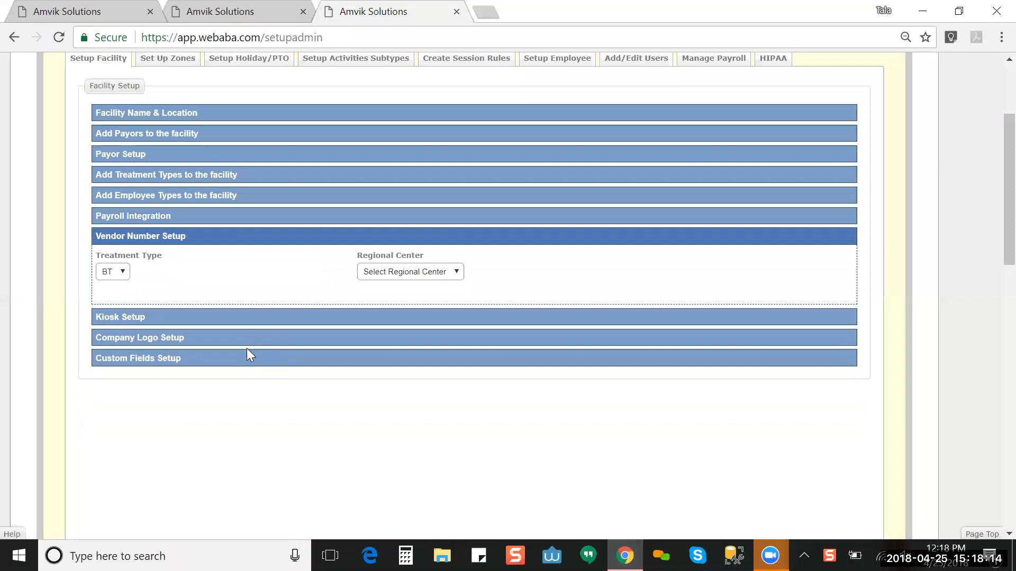
Step: Look over the Regional Center choices, then expand Kiosk Setup to show the empty News box
{"action": "left_click", "coordinate": [376, 272]}
{"action": "left_click", "coordinate": [283, 290]}
{"action": "left_click", "coordinate": [275, 319]}
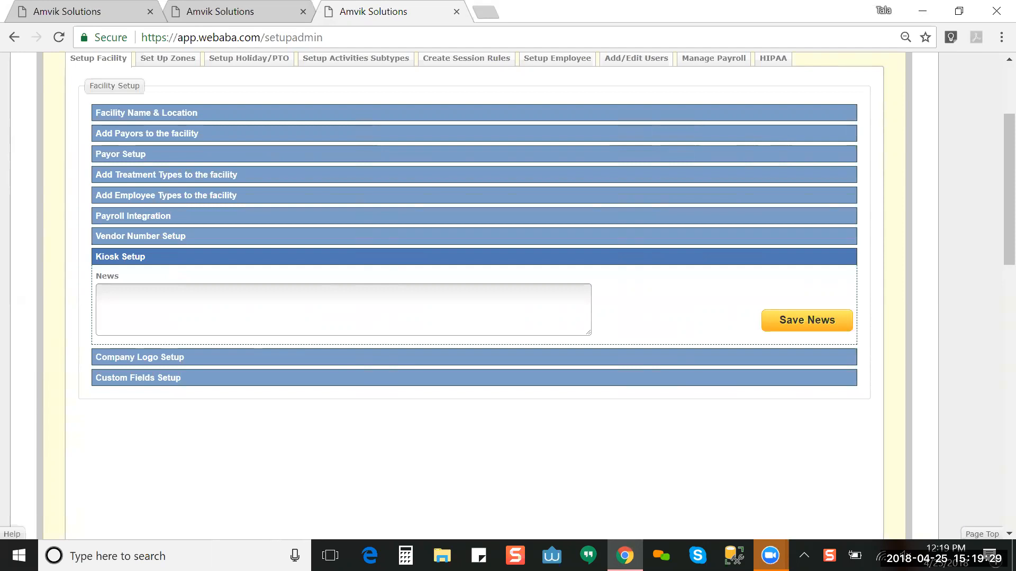
Step: Expand Company Logo Setup, then search Windows for 'snip' to find the Snipping Tool
{"action": "left_click", "coordinate": [273, 359]}
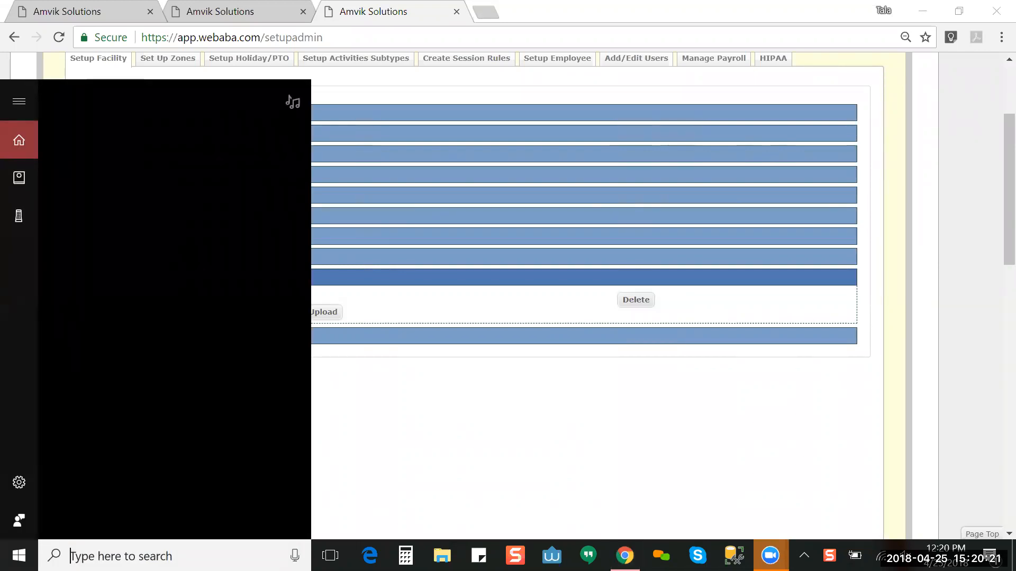
{"action": "type", "text": "snip"}
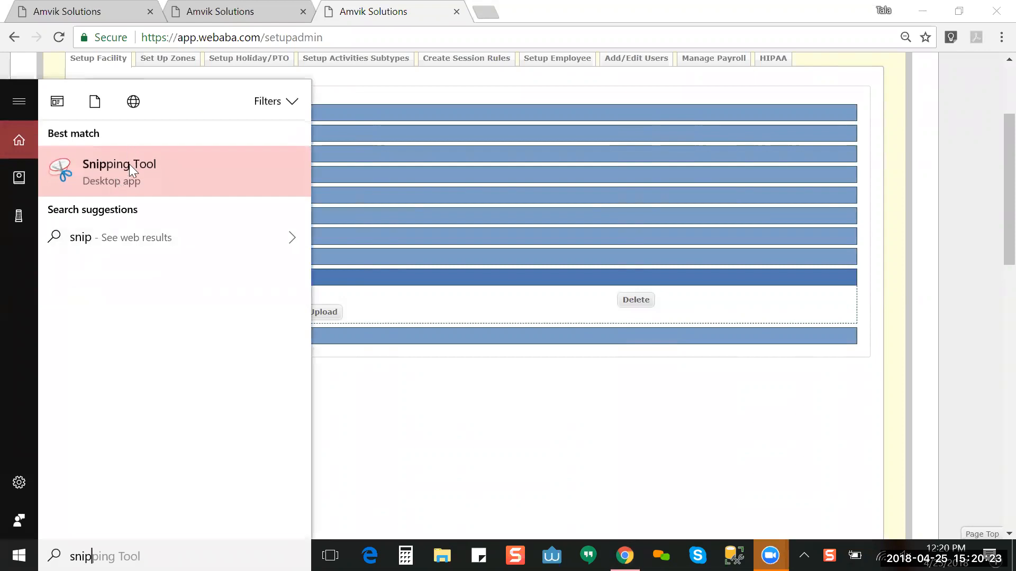
Step: Launch Snipping Tool from the search results, then close it to return to WebABA
{"action": "left_click", "coordinate": [132, 173]}
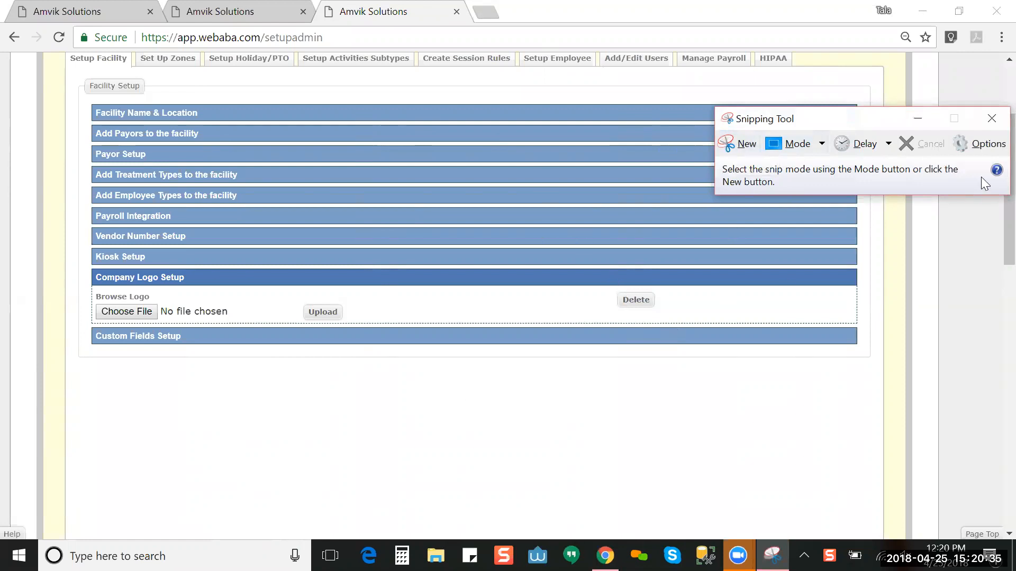
{"action": "left_click", "coordinate": [991, 121]}
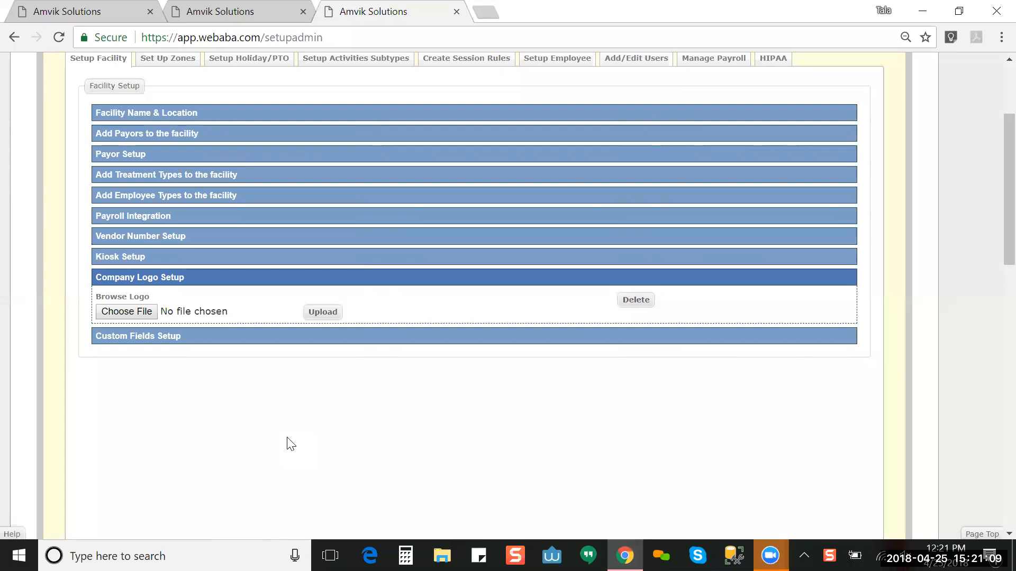
Step: Expand Custom Fields Setup to show the staff and client custom field loaders
{"action": "left_click", "coordinate": [159, 338]}
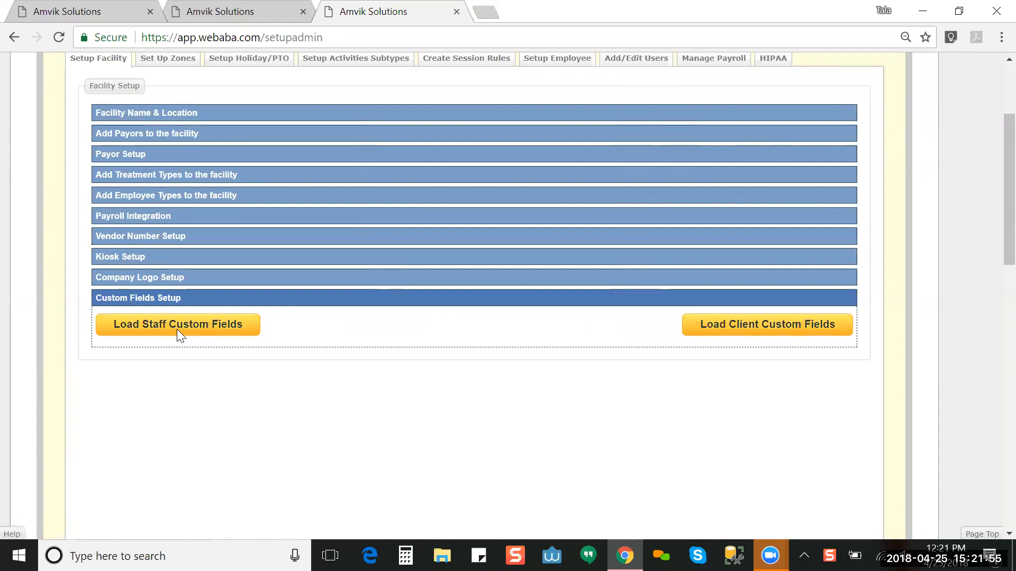
Step: Load staff custom fields, rename Custom 1 Label to a name-prefixed 'employee #' label, and save
{"action": "left_click", "coordinate": [176, 329]}
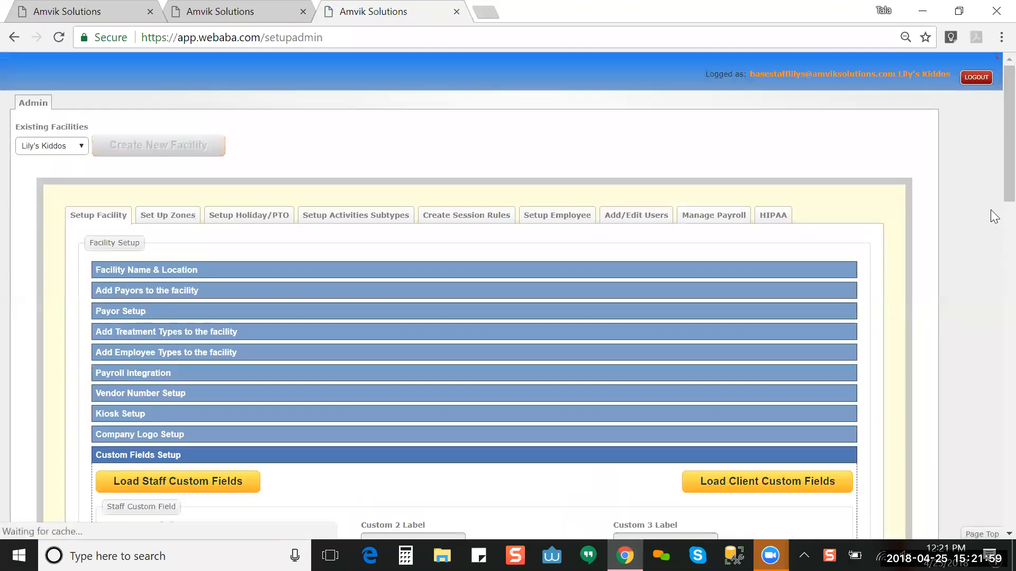
{"action": "left_click_drag", "start_coordinate": [1005, 180], "coordinate": [1005, 266]}
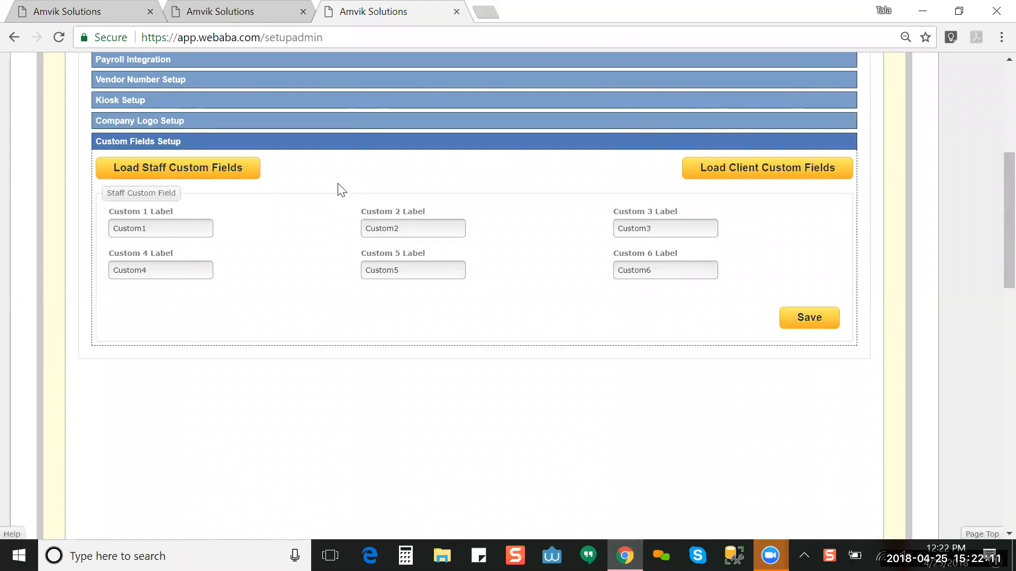
{"action": "left_click", "coordinate": [148, 229]}
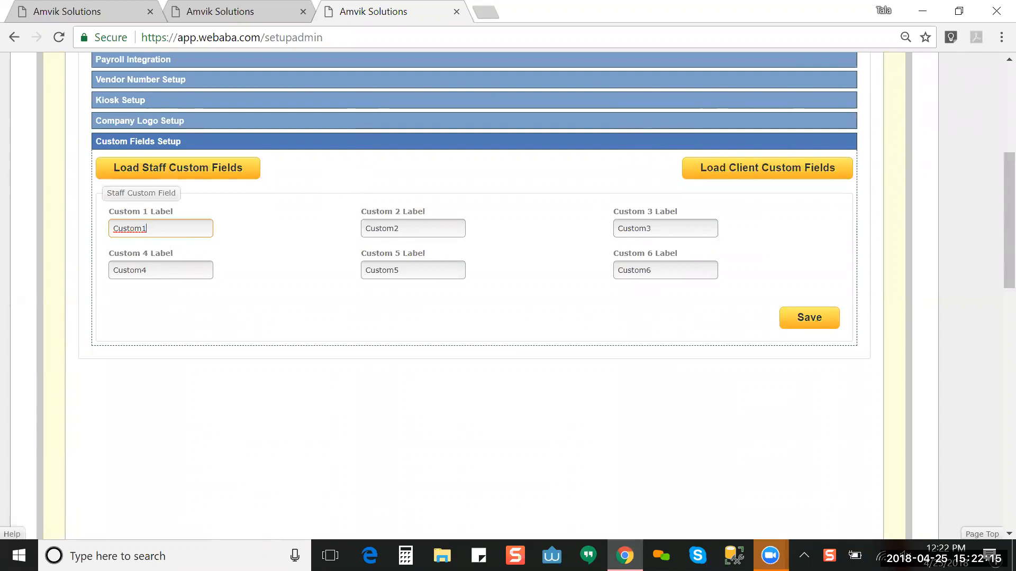
{"action": "key", "text": "BackSpace"}
{"action": "key", "text": "BackSpace"}
{"action": "key", "text": "BackSpace"}
{"action": "key", "text": "BackSpace"}
{"action": "key", "text": "BackSpace"}
{"action": "key", "text": "BackSpace"}
{"action": "type", "text": "harry "}
{"action": "type", "text": "code"}
{"action": "key", "text": "BackSpace"}
{"action": "key", "text": "BackSpace"}
{"action": "key", "text": "BackSpace"}
{"action": "key", "text": "BackSpace"}
{"action": "type", "text": "employee #"}
{"action": "key", "text": "BackSpace"}
{"action": "type", "text": "H"}
{"action": "left_click", "coordinate": [796, 324]}
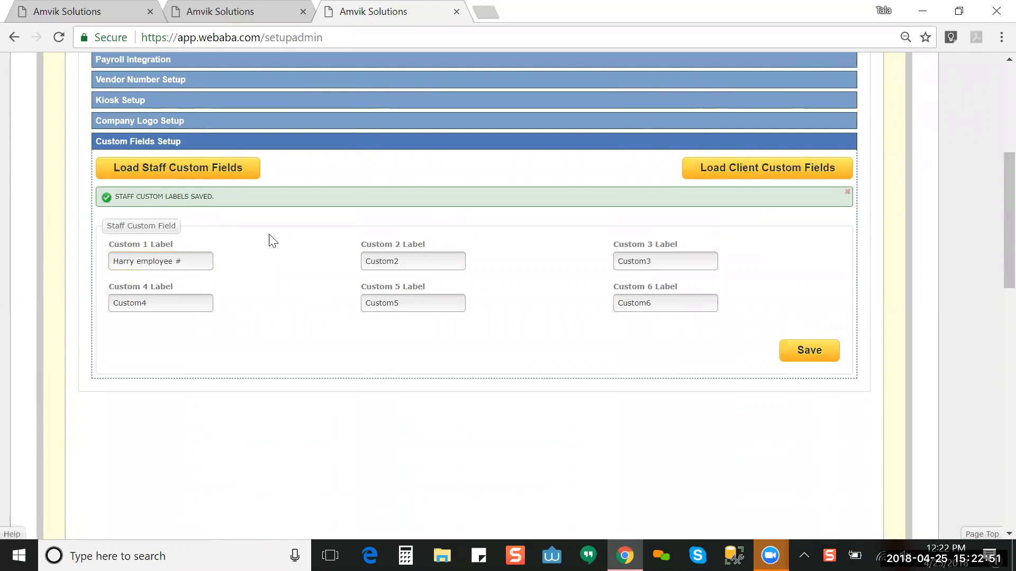
{"action": "left_click", "coordinate": [201, 11]}
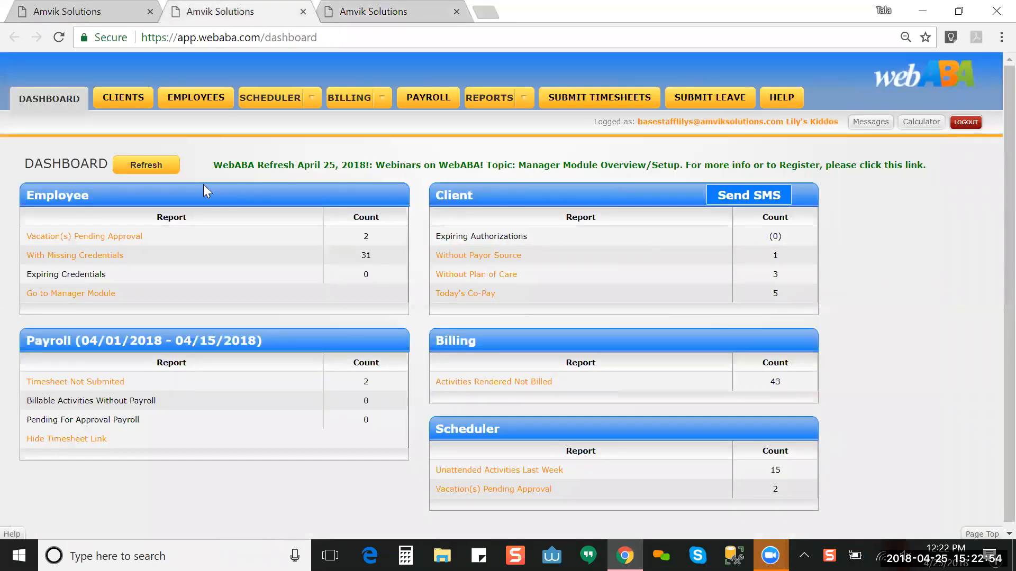
{"action": "left_click", "coordinate": [202, 95]}
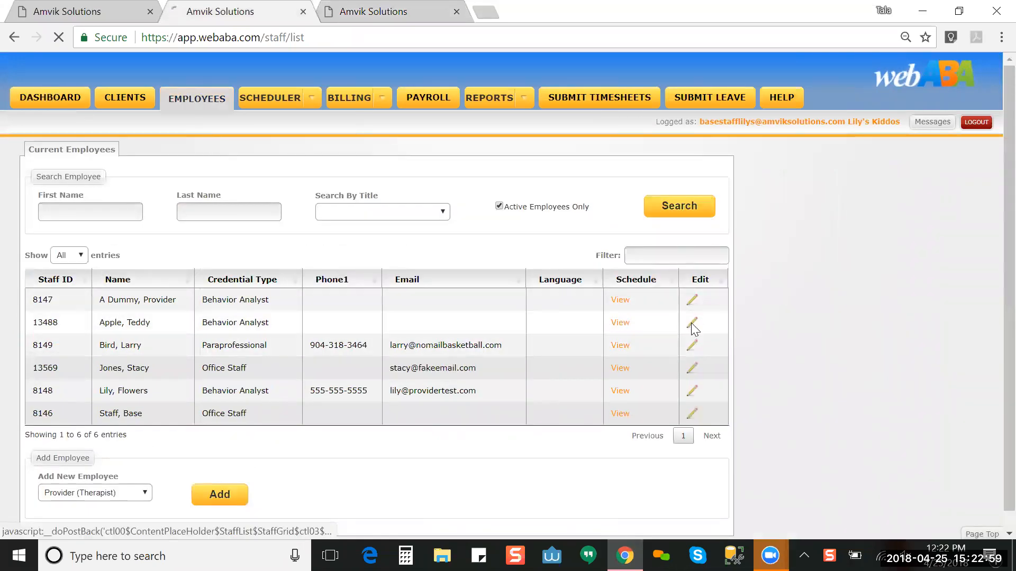
{"action": "left_click", "coordinate": [692, 323]}
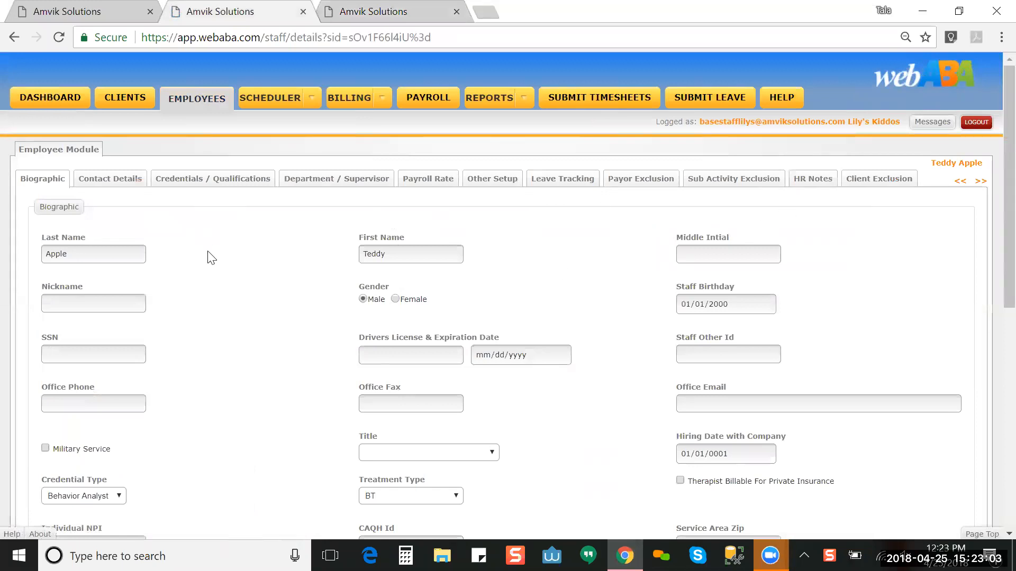
{"action": "left_click", "coordinate": [492, 183]}
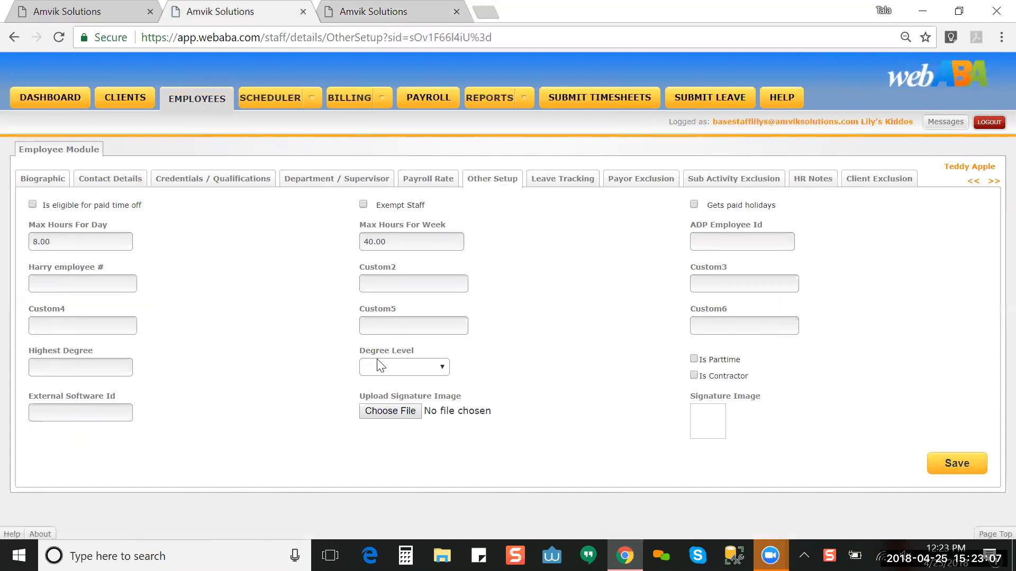
{"action": "left_click_drag", "start_coordinate": [32, 266], "coordinate": [112, 268]}
{"action": "left_click", "coordinate": [276, 281]}
{"action": "left_click", "coordinate": [348, 17]}
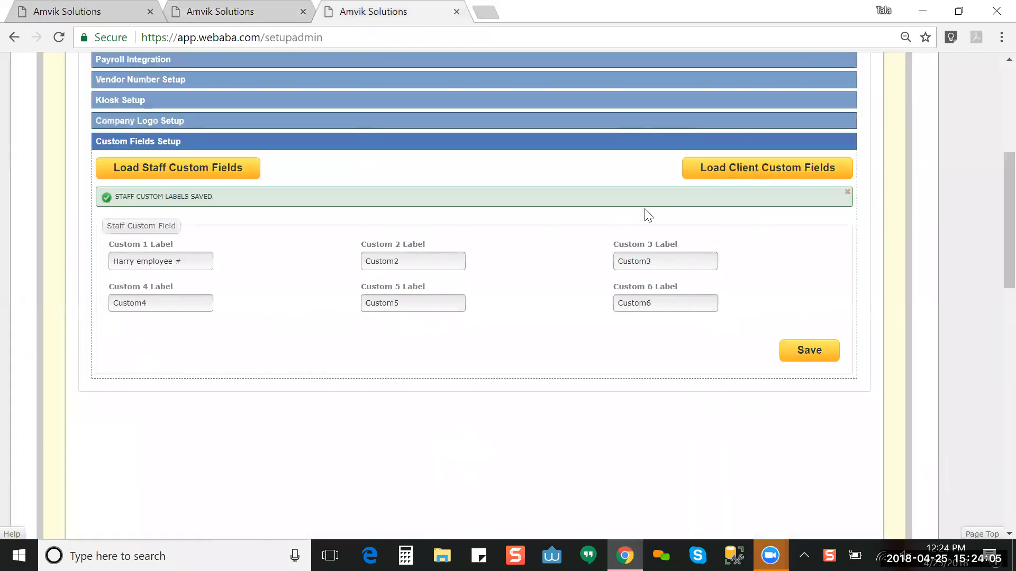
Step: Load the client custom fields Custom1–Custom11 and place the cursor in the Custom 1 Label box
{"action": "left_click", "coordinate": [727, 172]}
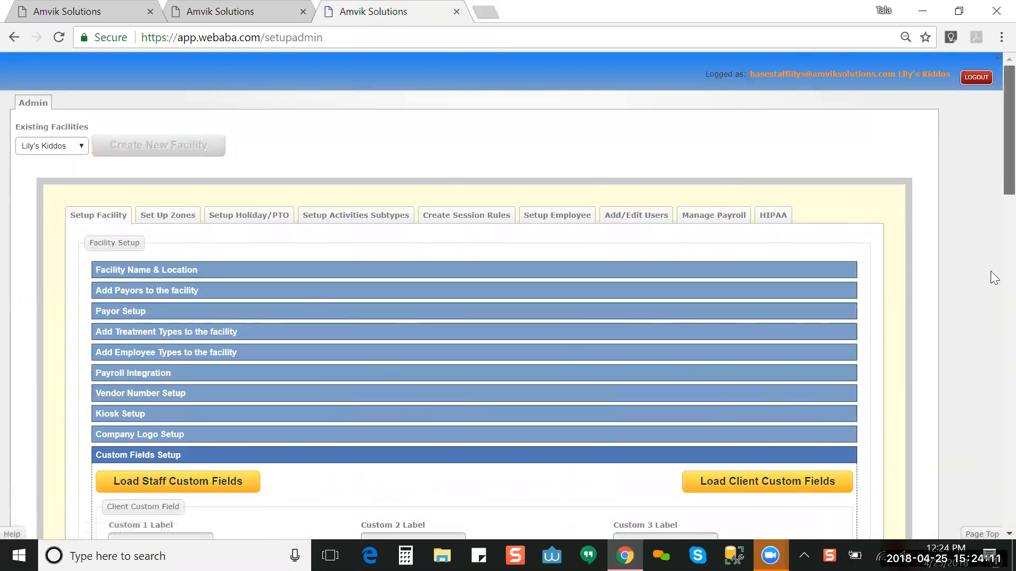
{"action": "scroll", "coordinate": [994, 286], "scroll_direction": "down", "scroll_amount": 8}
{"action": "scroll", "coordinate": [993, 289], "scroll_direction": "up", "scroll_amount": 1}
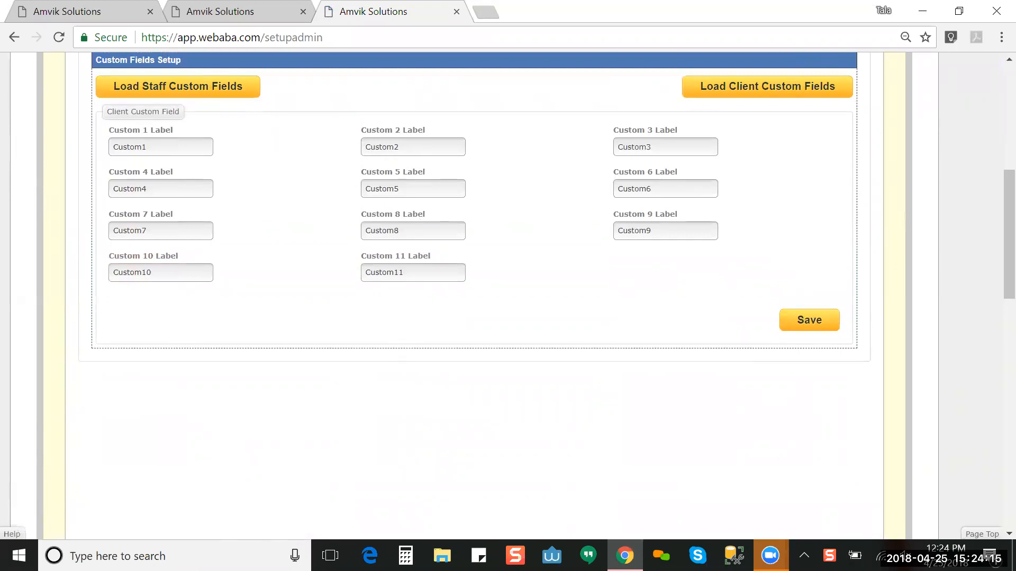
{"action": "left_click", "coordinate": [158, 149]}
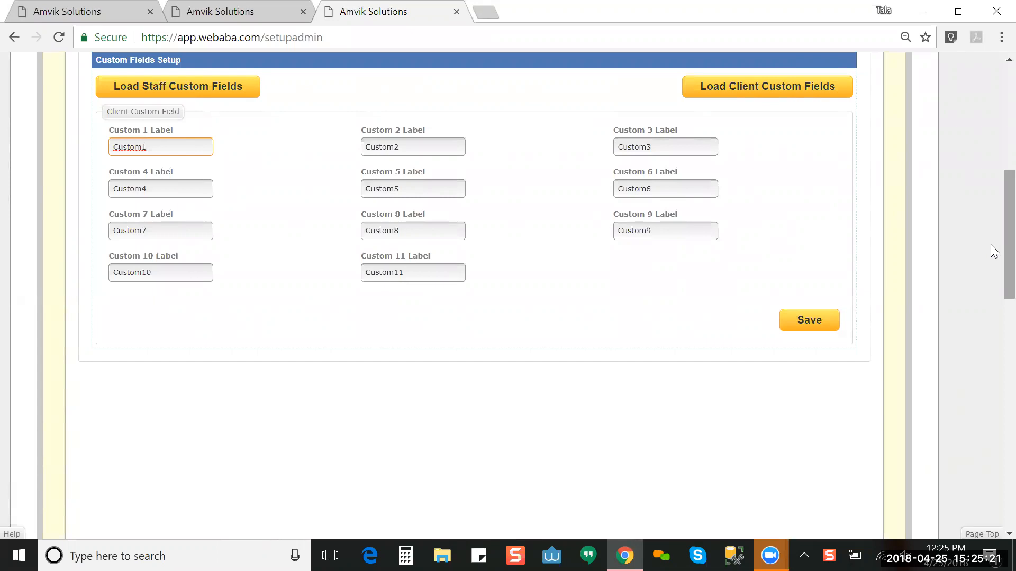
Step: Return to the top and open Set Up Zones, showing 407 Main and 408 Port Orange
{"action": "left_click_drag", "start_coordinate": [994, 241], "coordinate": [990, 51]}
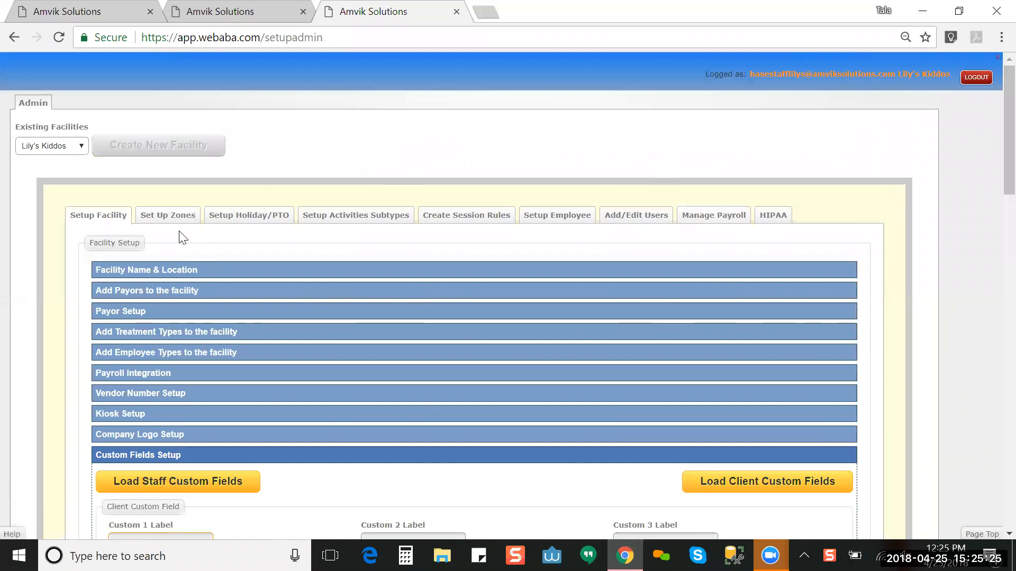
{"action": "left_click", "coordinate": [168, 218]}
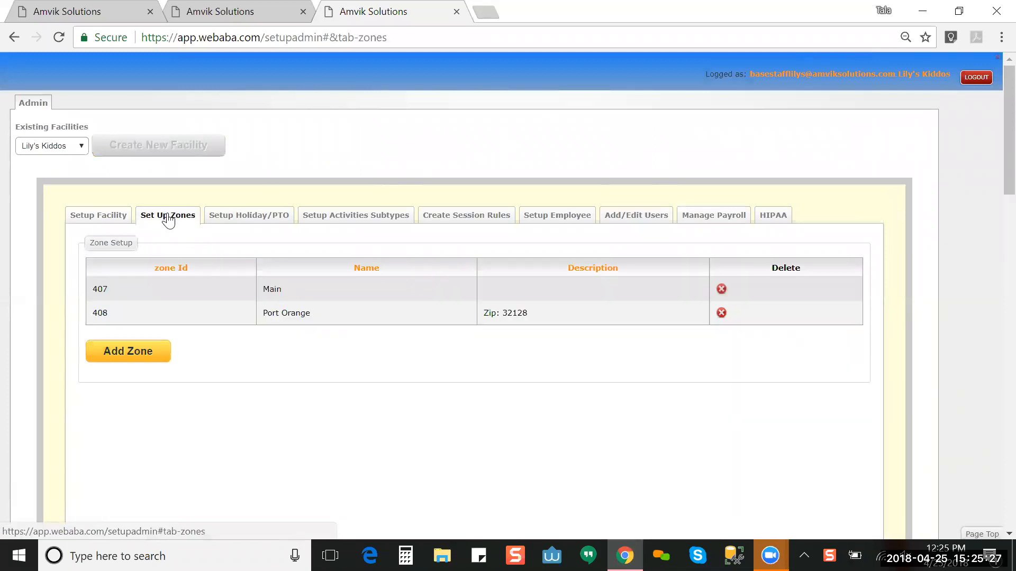
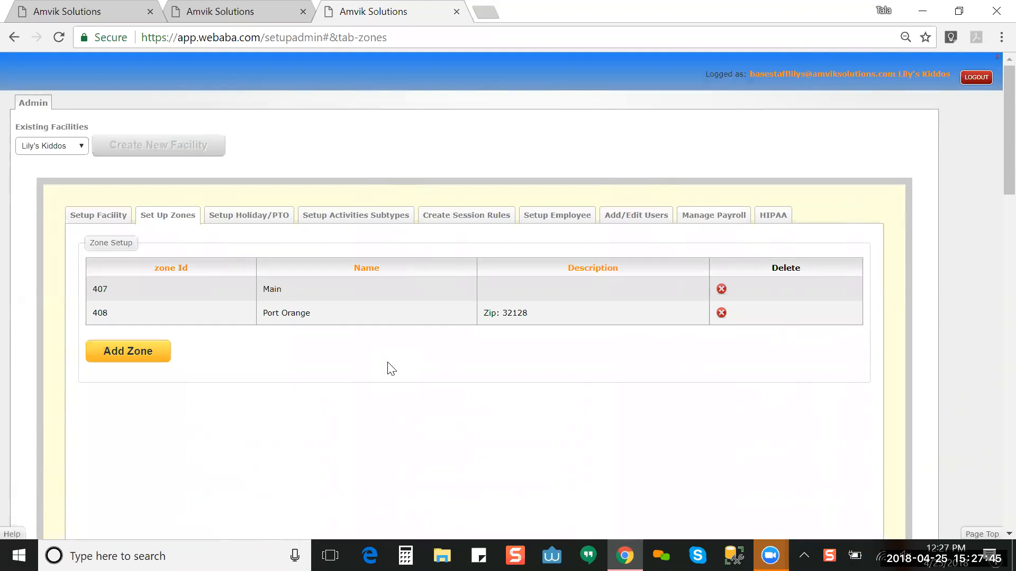
Step: Open the Setup Holiday/PTO tab and look over the facility's holiday list
{"action": "left_click", "coordinate": [218, 220]}
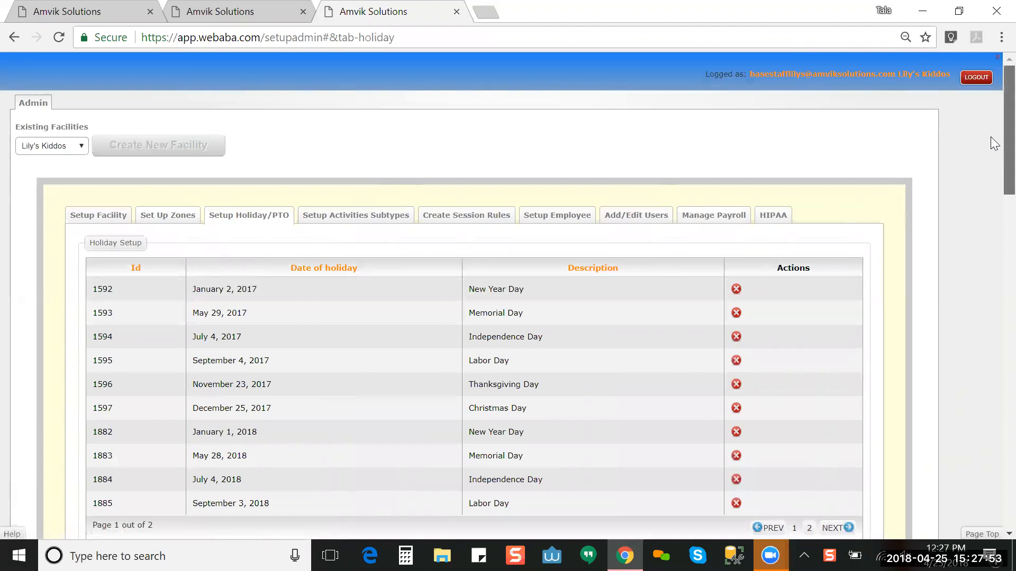
{"action": "scroll", "coordinate": [992, 175], "scroll_direction": "down", "scroll_amount": 3}
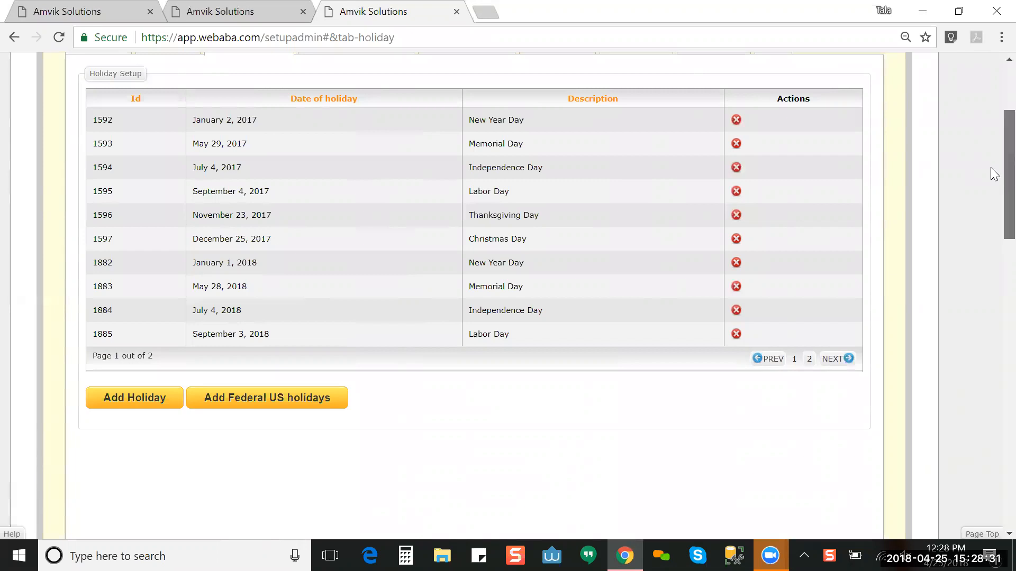
{"action": "scroll", "coordinate": [990, 158], "scroll_direction": "up", "scroll_amount": 2}
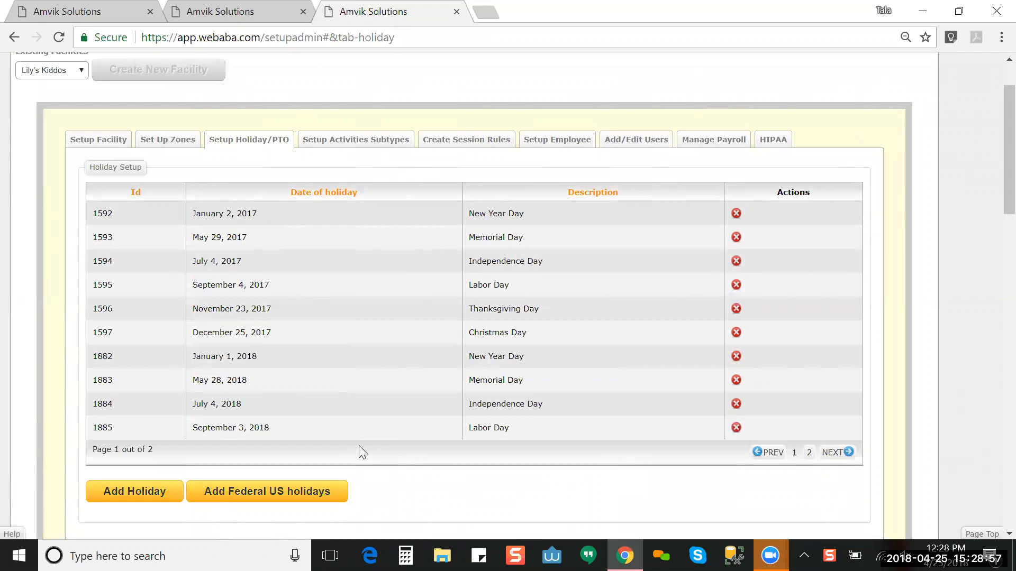
Step: Start a new holiday, cancel the Create Holiday form, and go to Setup Activities Subtypes
{"action": "left_click", "coordinate": [125, 498]}
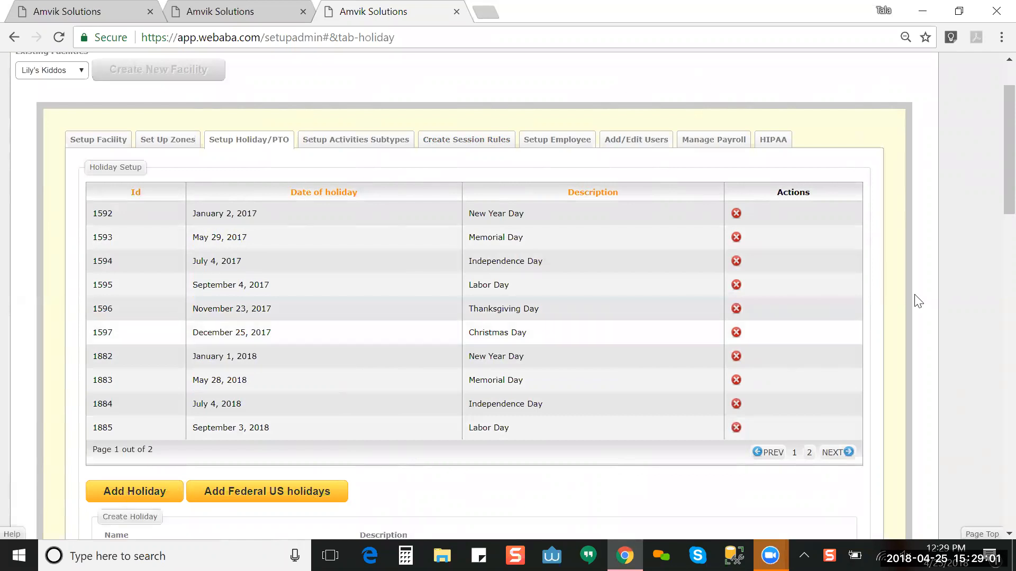
{"action": "scroll", "coordinate": [992, 233], "scroll_direction": "down", "scroll_amount": 2}
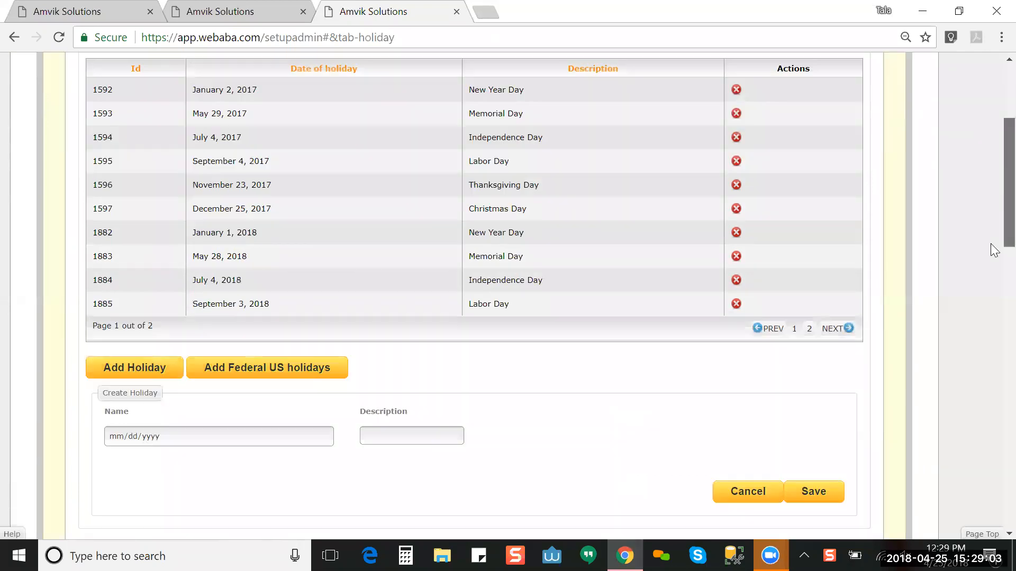
{"action": "scroll", "coordinate": [995, 250], "scroll_direction": "down", "scroll_amount": 3}
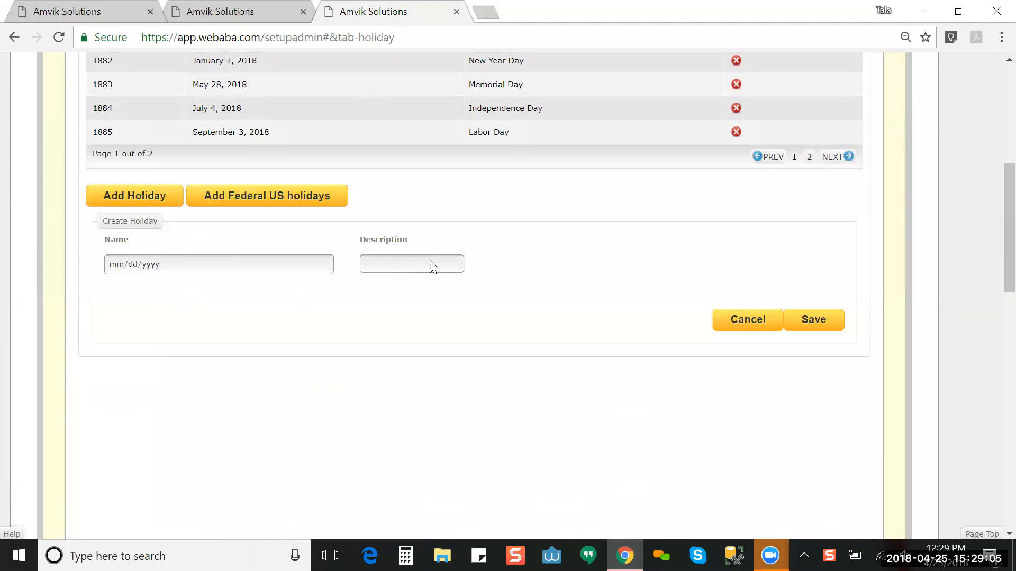
{"action": "left_click", "coordinate": [748, 319]}
{"action": "scroll", "coordinate": [990, 101], "scroll_direction": "up", "scroll_amount": 6}
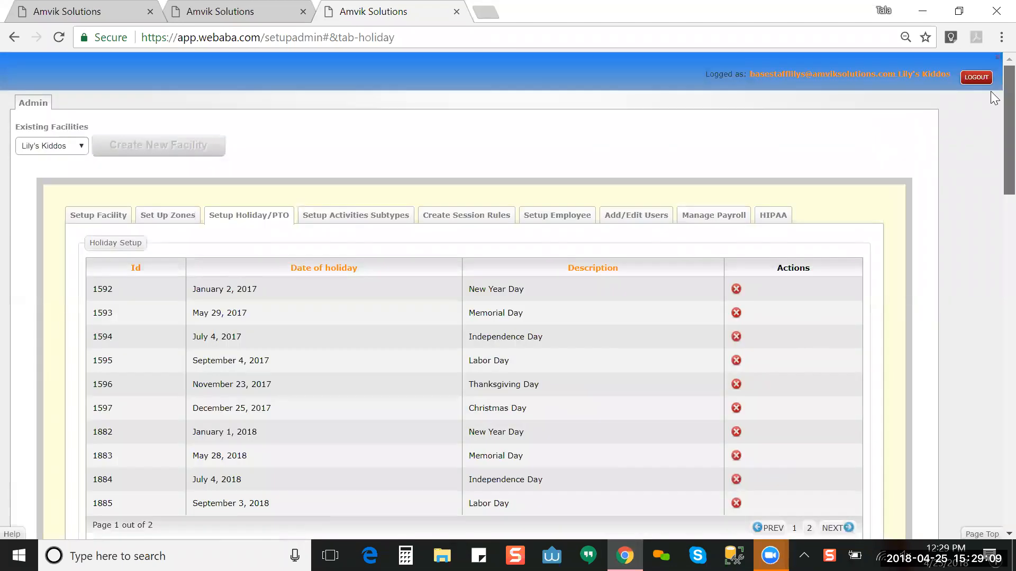
{"action": "left_click", "coordinate": [359, 218]}
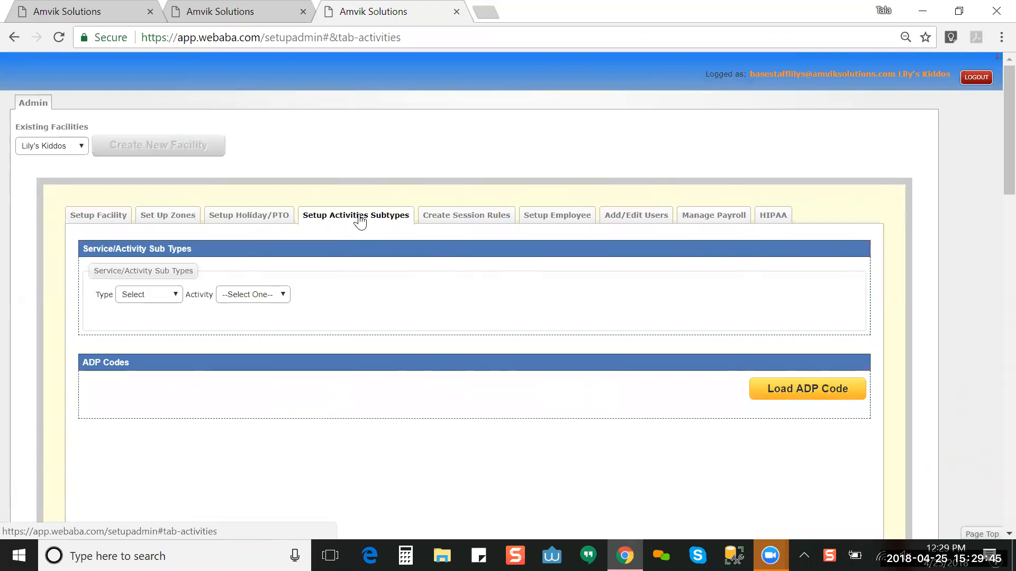
Step: Set Type to Billable and pick Assessment to list its Initial and Follow Up subtypes
{"action": "left_click", "coordinate": [156, 296]}
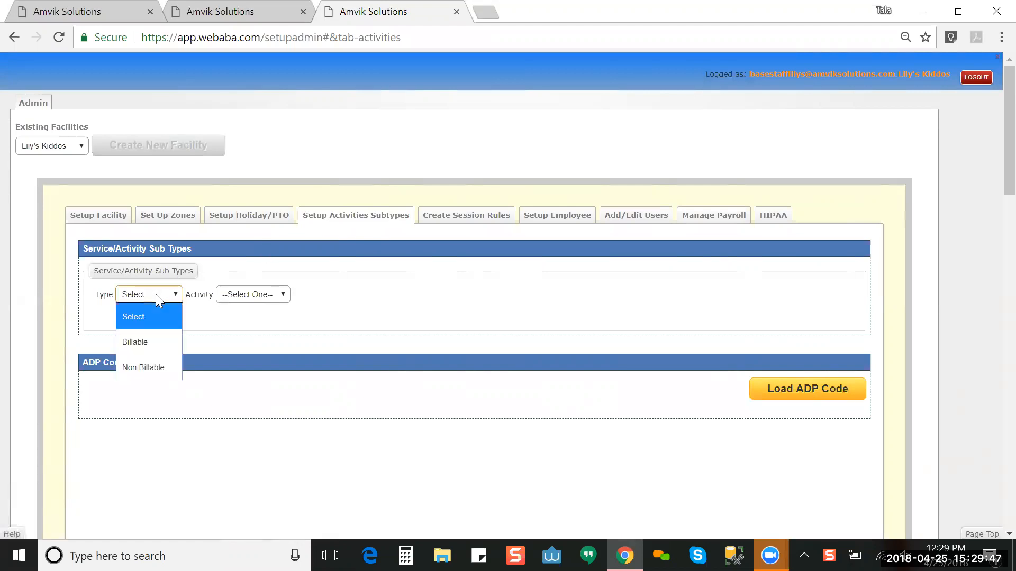
{"action": "left_click", "coordinate": [149, 342]}
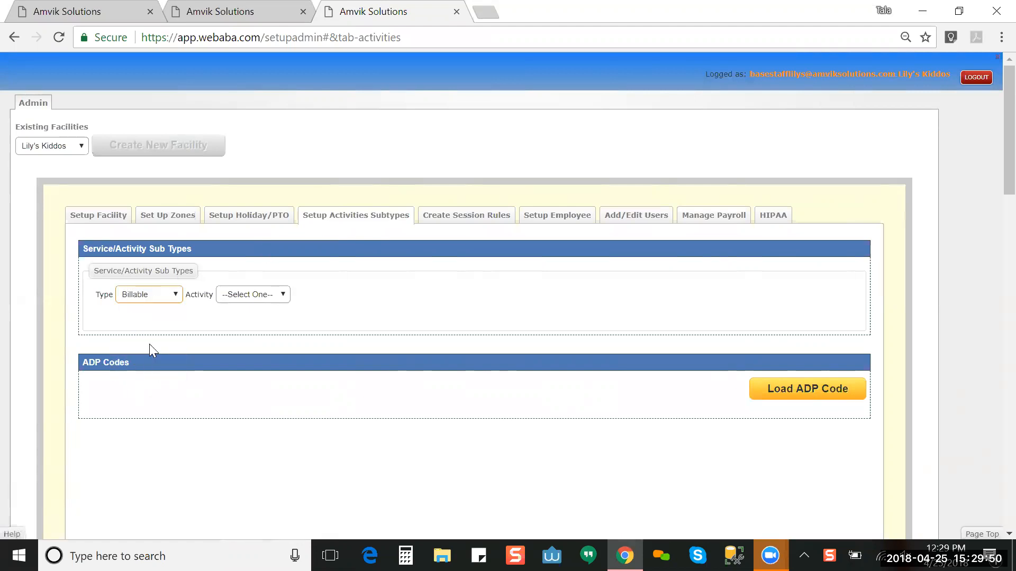
{"action": "left_click", "coordinate": [247, 299]}
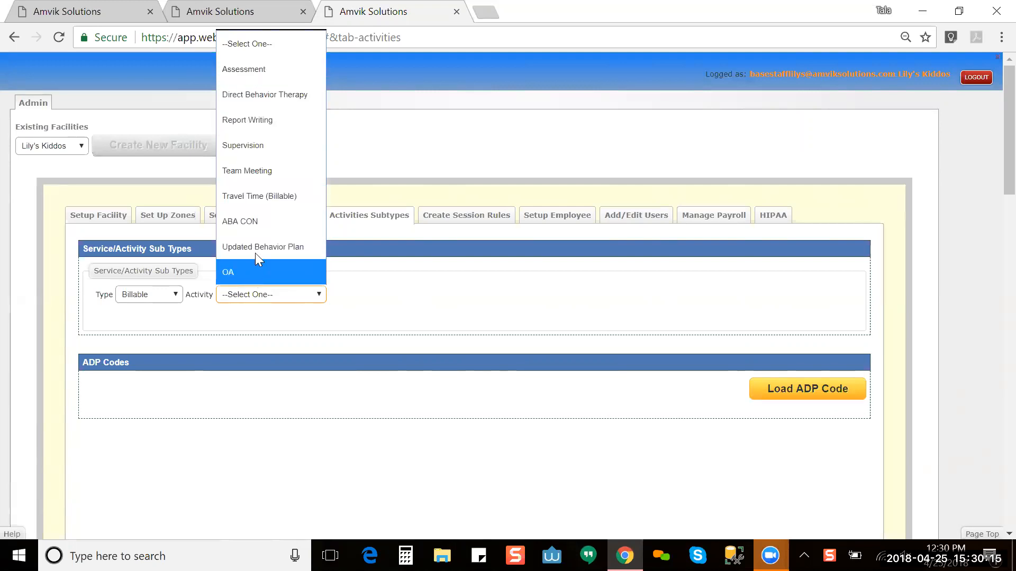
{"action": "left_click", "coordinate": [259, 78]}
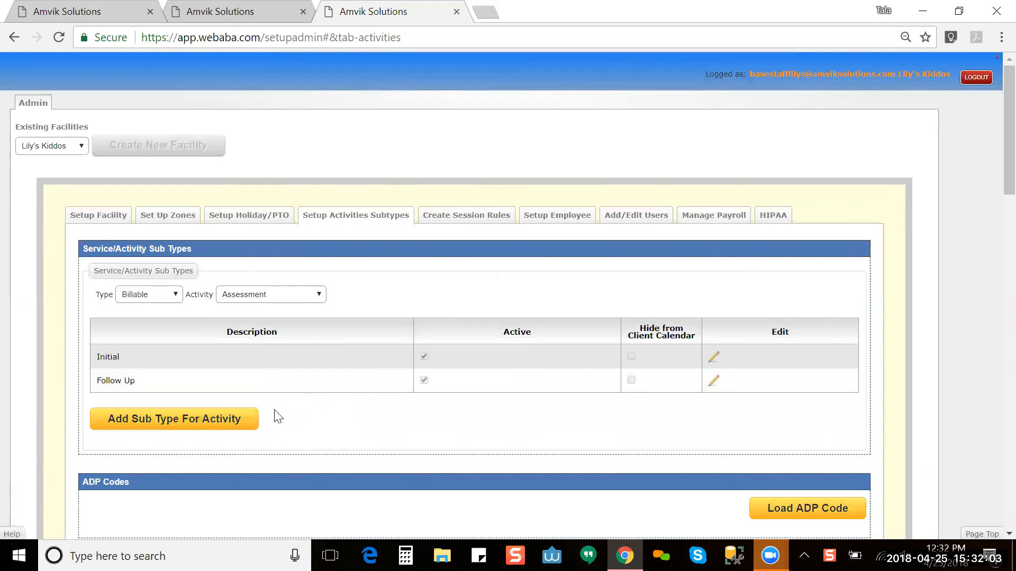
Step: Switch the Activity to Direct Behavior Therapy to see its BCBA, RBT and BCaBA subtypes
{"action": "left_click", "coordinate": [237, 419]}
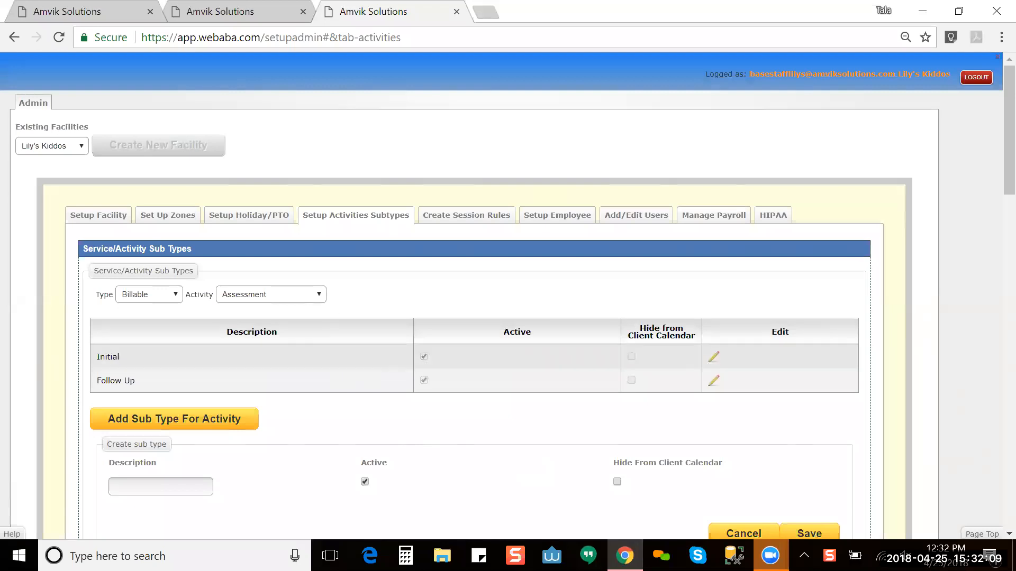
{"action": "left_click", "coordinate": [320, 294]}
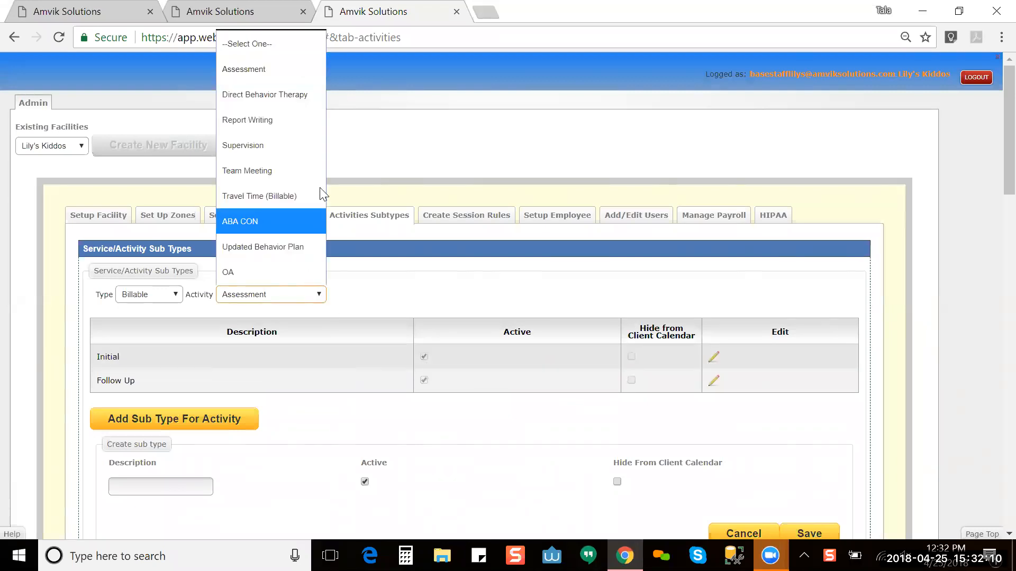
{"action": "left_click", "coordinate": [311, 92]}
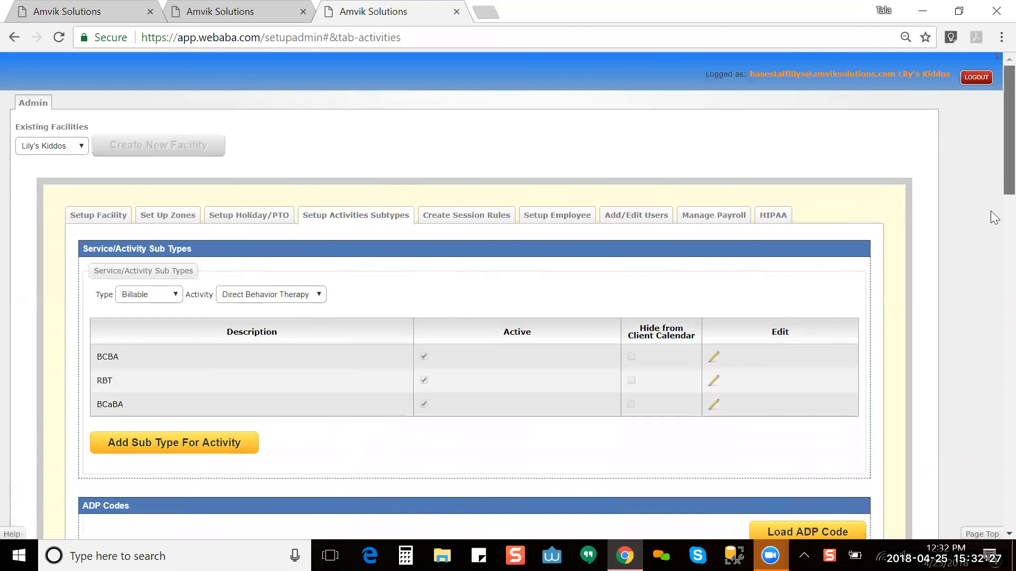
{"action": "scroll", "coordinate": [991, 214], "scroll_direction": "down", "scroll_amount": 2}
Step: Change Type to Non Billable and select the Training & Admin activity
{"action": "left_click", "coordinate": [128, 189]}
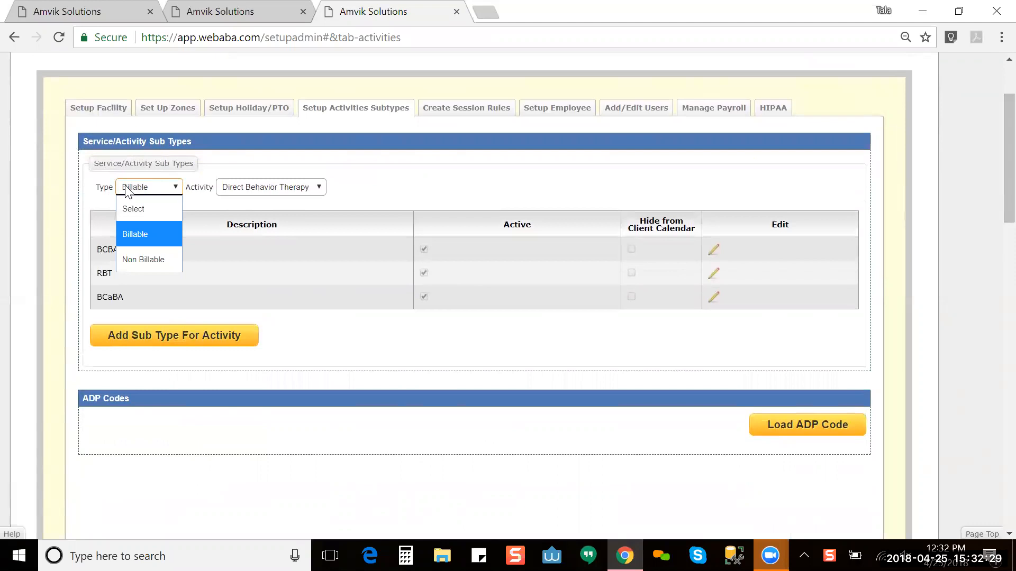
{"action": "left_click", "coordinate": [143, 255]}
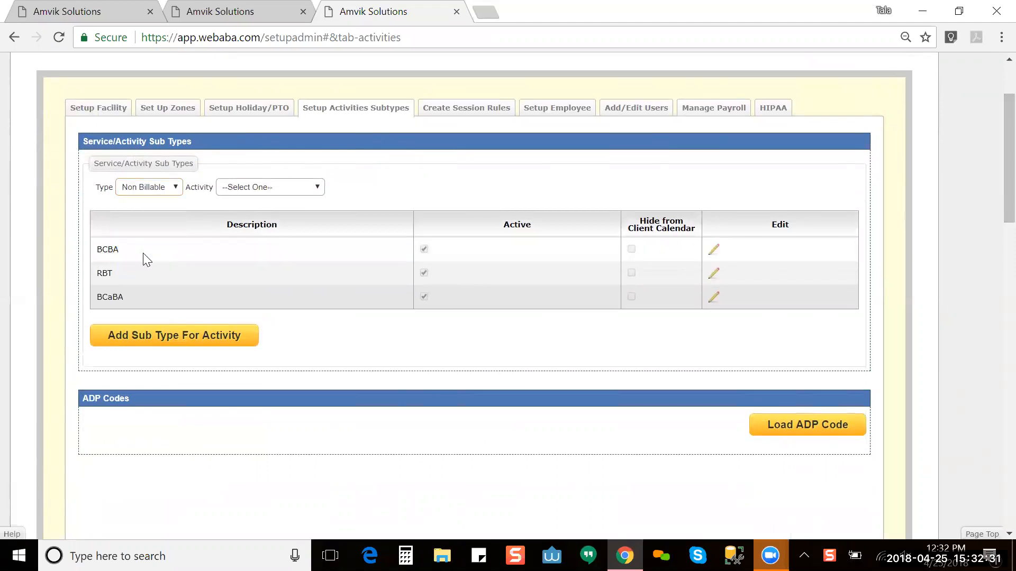
{"action": "left_click", "coordinate": [247, 188]}
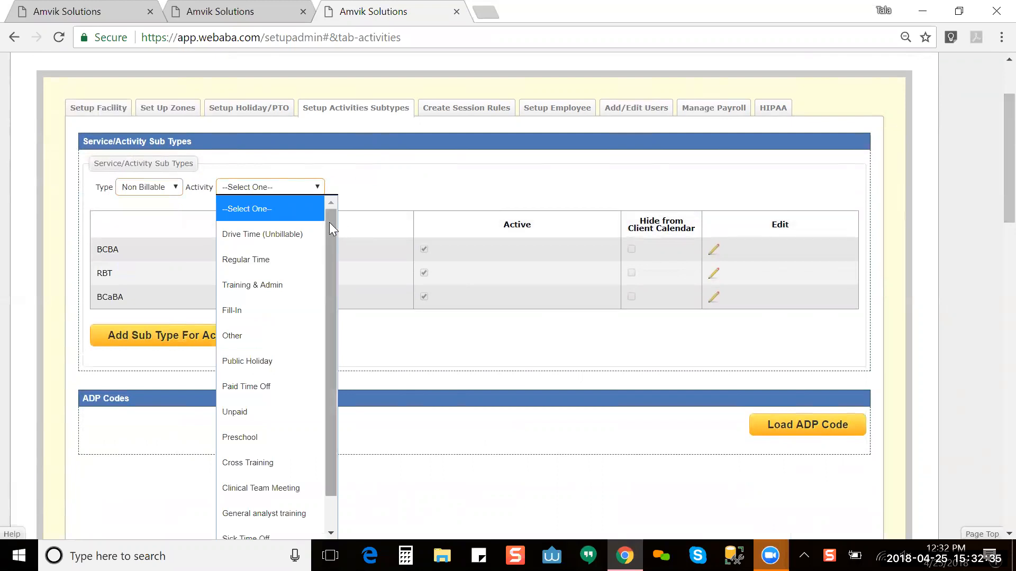
{"action": "left_click_drag", "start_coordinate": [329, 222], "coordinate": [332, 274]}
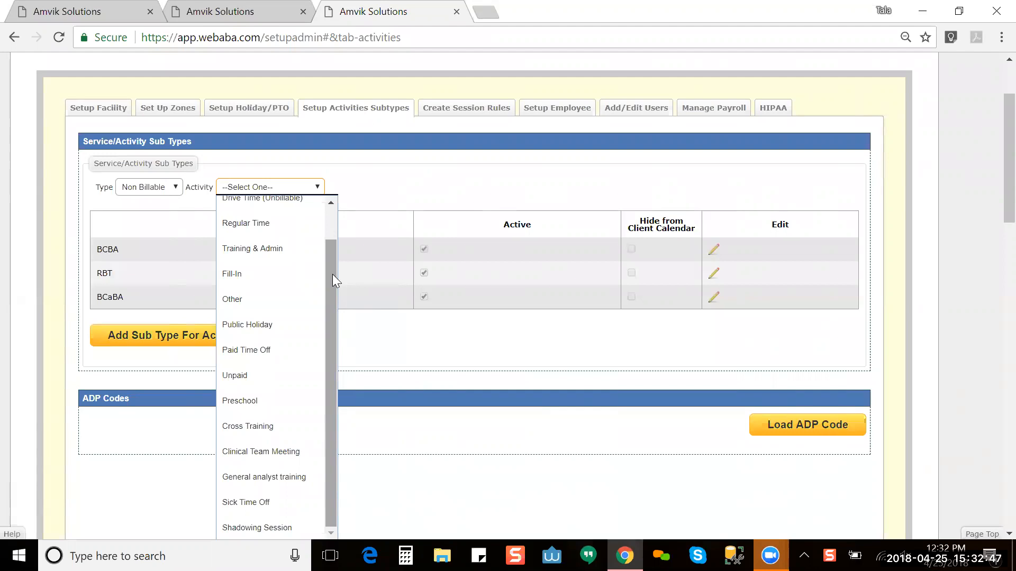
{"action": "left_click", "coordinate": [287, 250]}
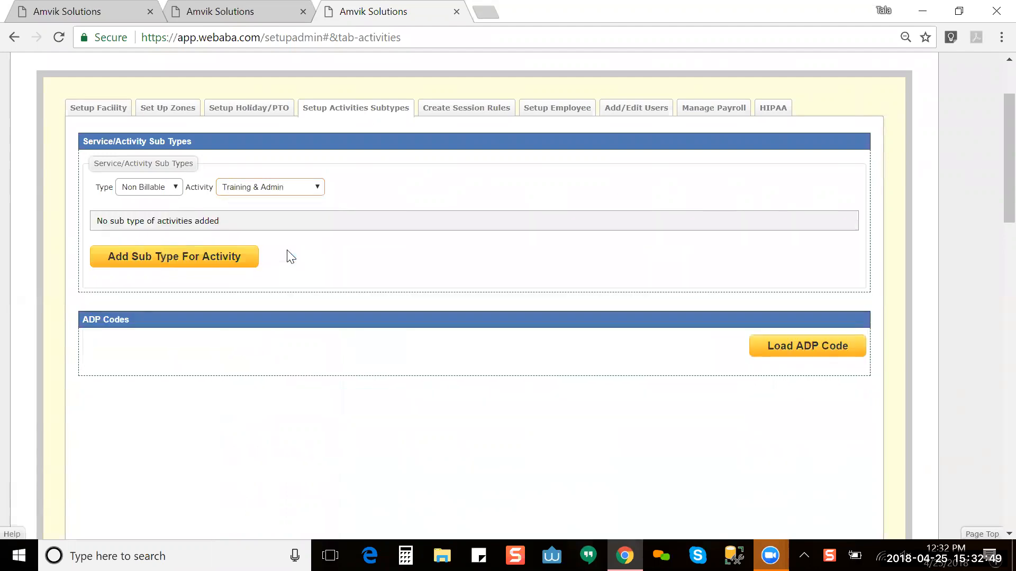
{"action": "left_click", "coordinate": [224, 262]}
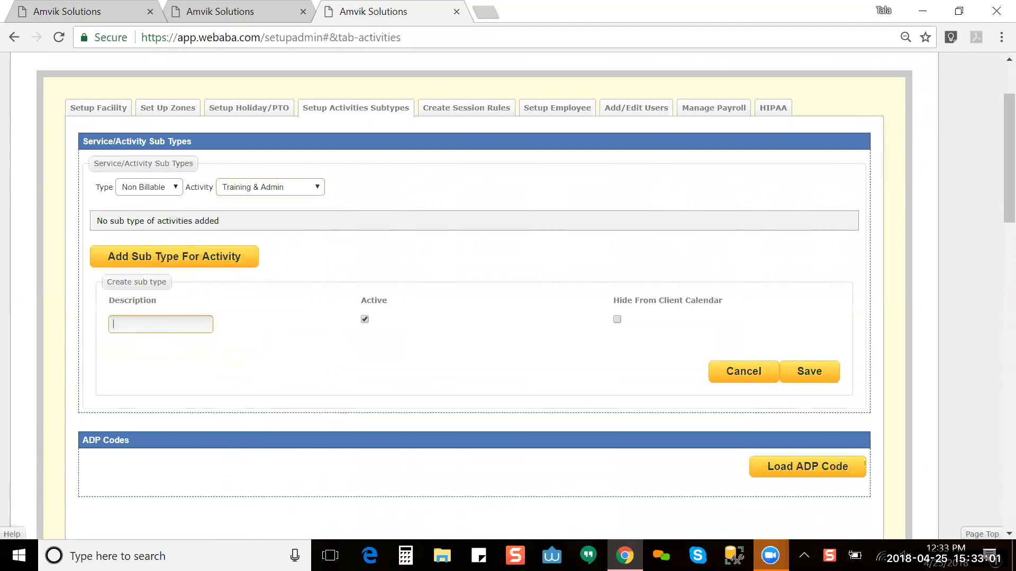
{"action": "type", "text": "training 1"}
{"action": "key", "text": "shift+Right"}
{"action": "key", "text": "Right"}
{"action": "type", "text": "T"}
{"action": "key", "text": "Left"}
{"action": "key", "text": "BackSpace"}
{"action": "left_click", "coordinate": [804, 370]}
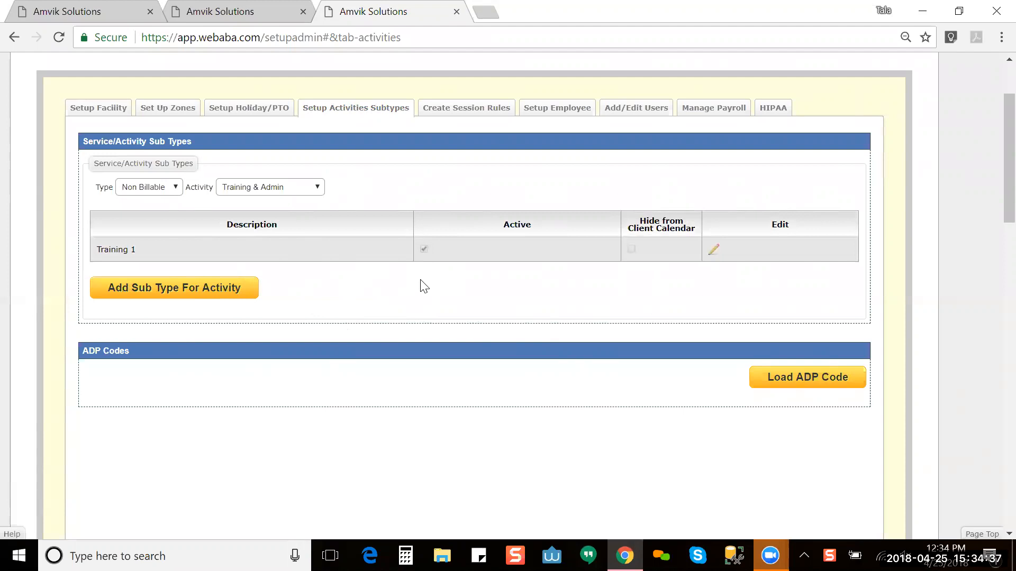
{"action": "left_click", "coordinate": [175, 189]}
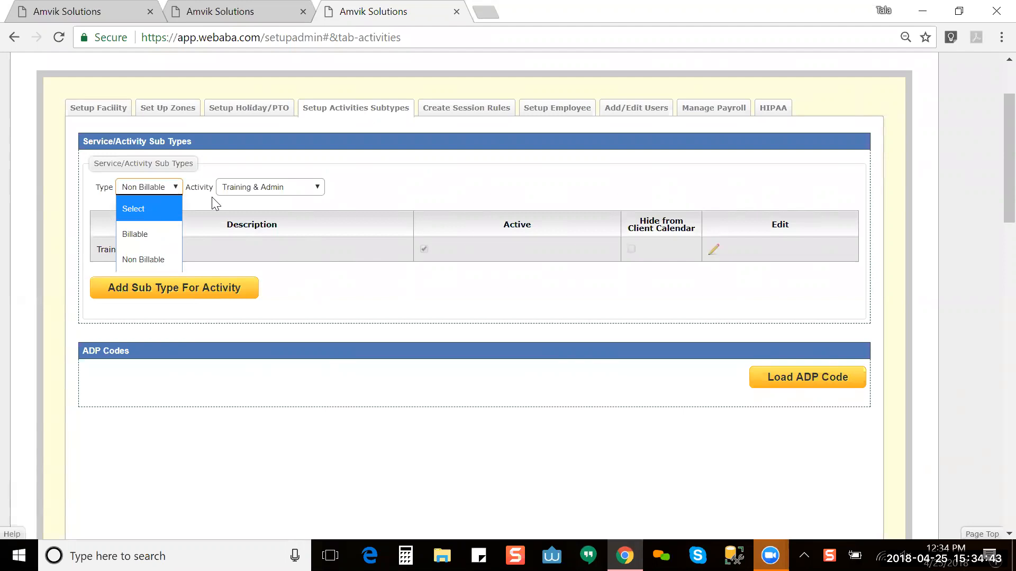
{"action": "left_click", "coordinate": [198, 205]}
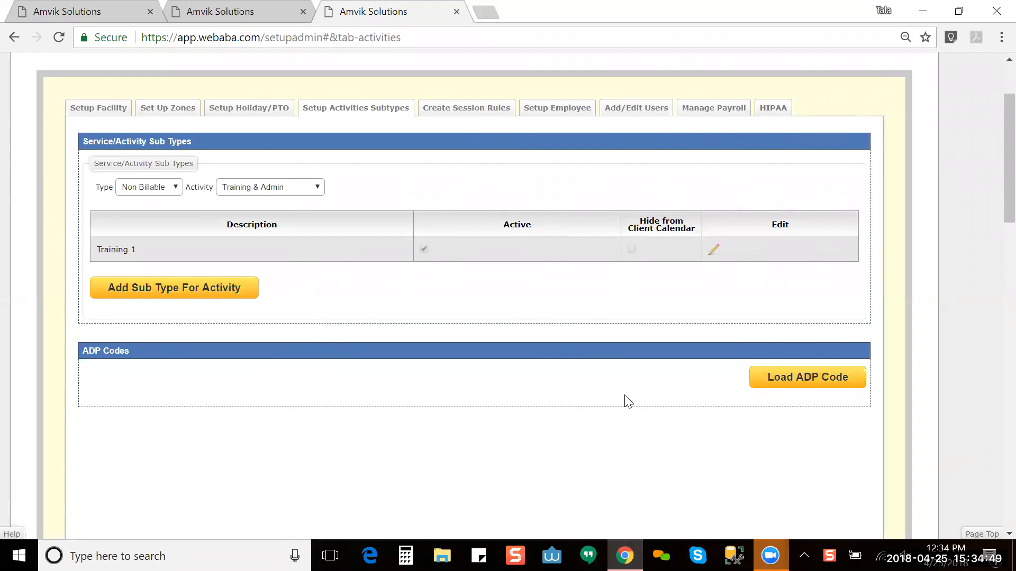
Step: Load and scroll through the ADP pay code table, then open Create Session Rules
{"action": "left_click", "coordinate": [767, 380]}
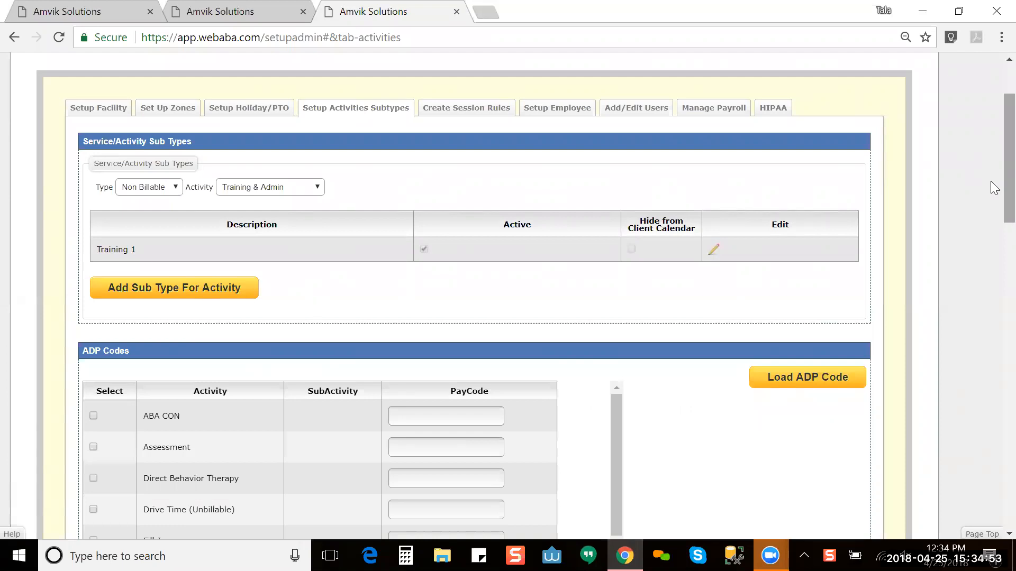
{"action": "scroll", "coordinate": [993, 233], "scroll_direction": "down", "scroll_amount": 3}
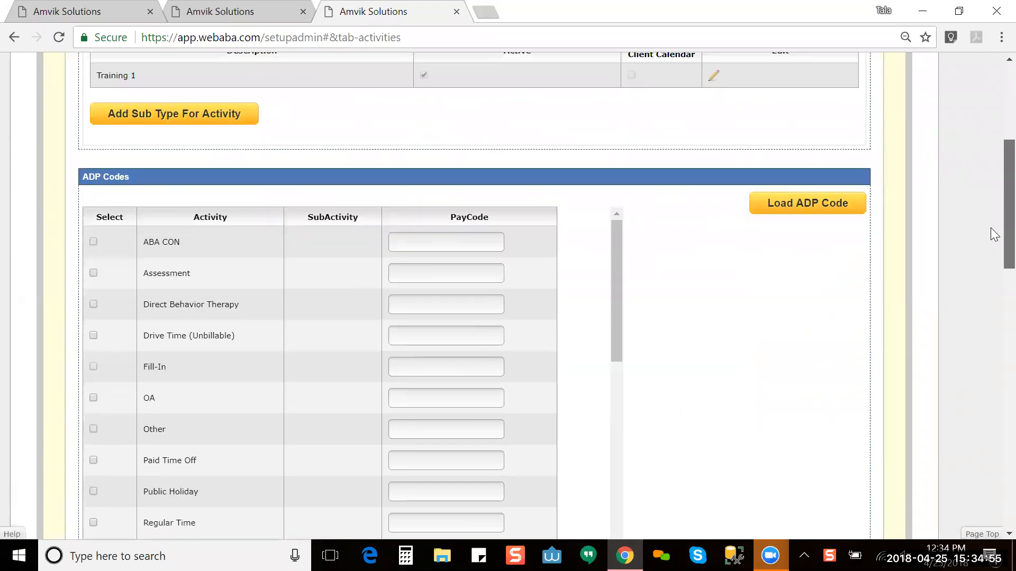
{"action": "scroll", "coordinate": [993, 235], "scroll_direction": "down", "scroll_amount": 1}
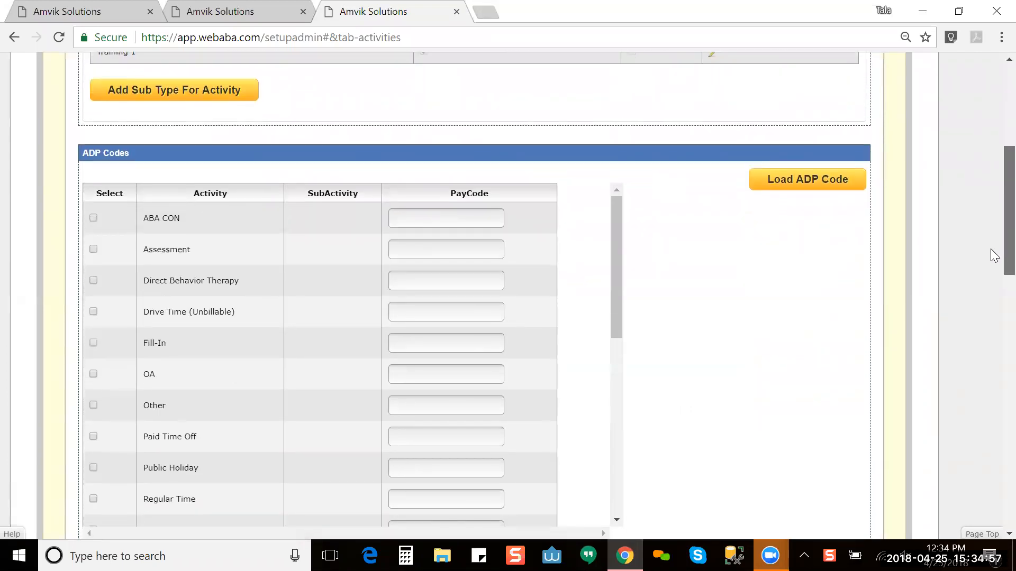
{"action": "scroll", "coordinate": [993, 262], "scroll_direction": "down", "scroll_amount": 2}
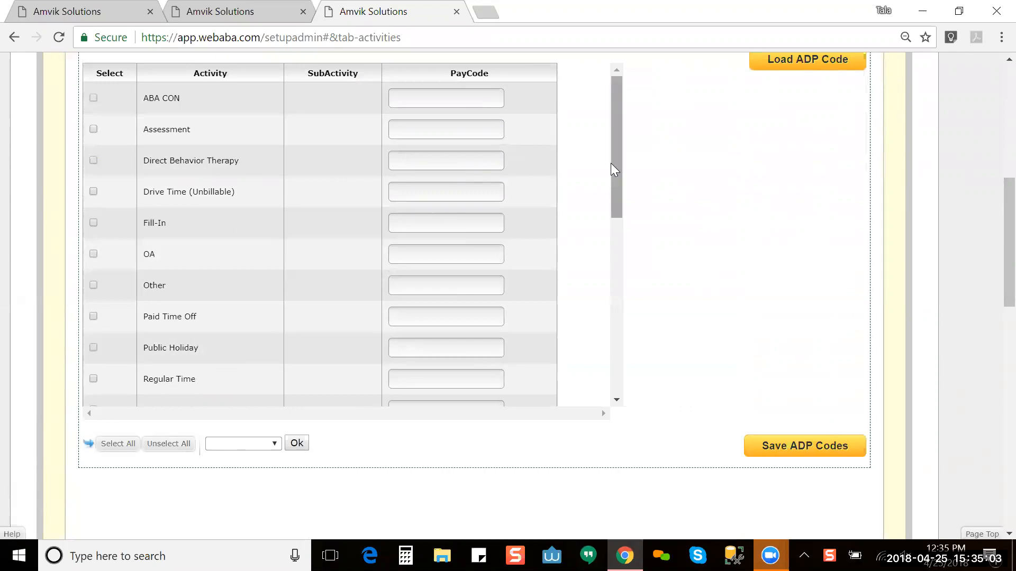
{"action": "left_click_drag", "start_coordinate": [612, 174], "coordinate": [632, 144]}
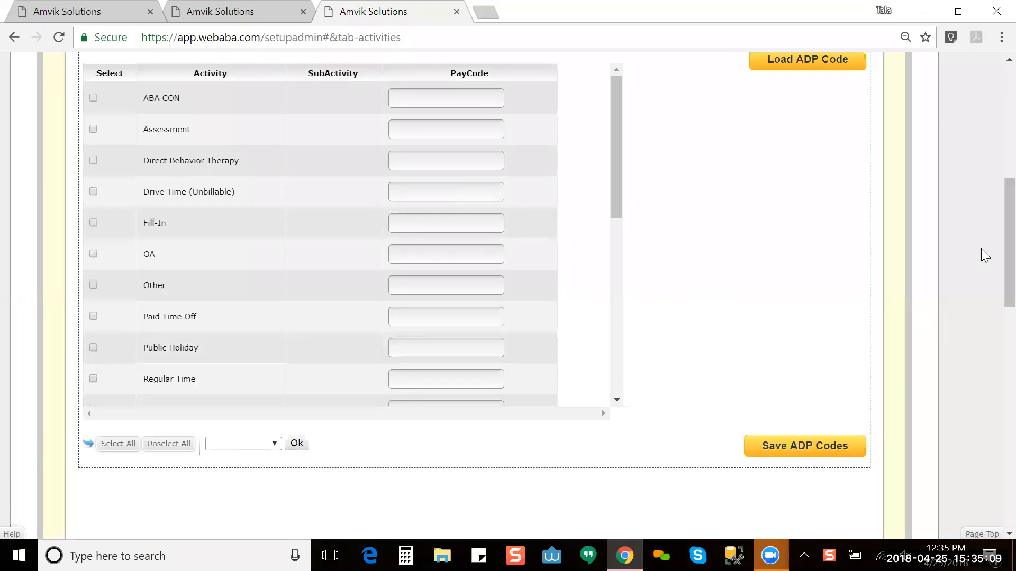
{"action": "left_click_drag", "start_coordinate": [990, 251], "coordinate": [990, 226]}
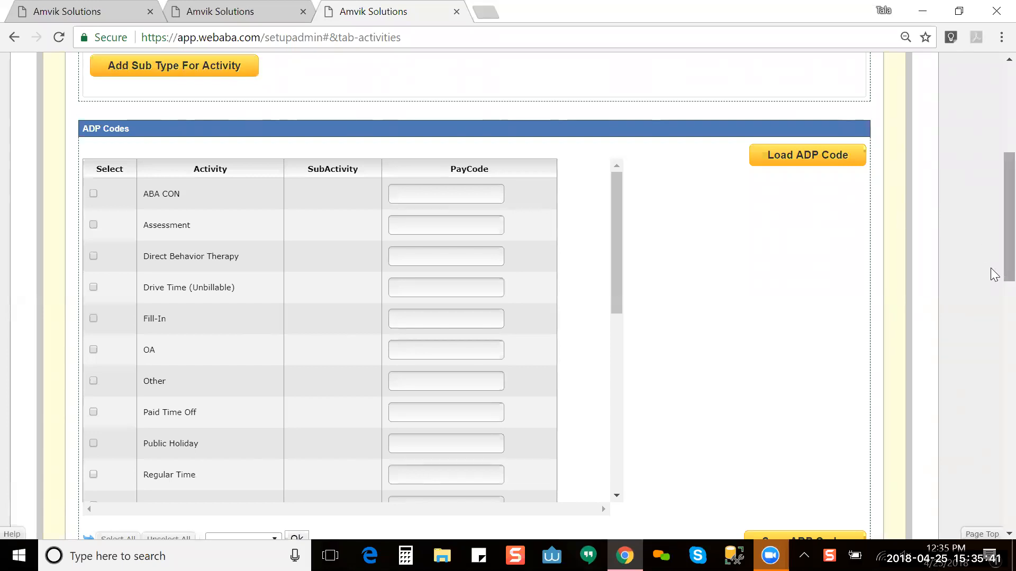
{"action": "scroll", "coordinate": [993, 313], "scroll_direction": "down", "scroll_amount": 3}
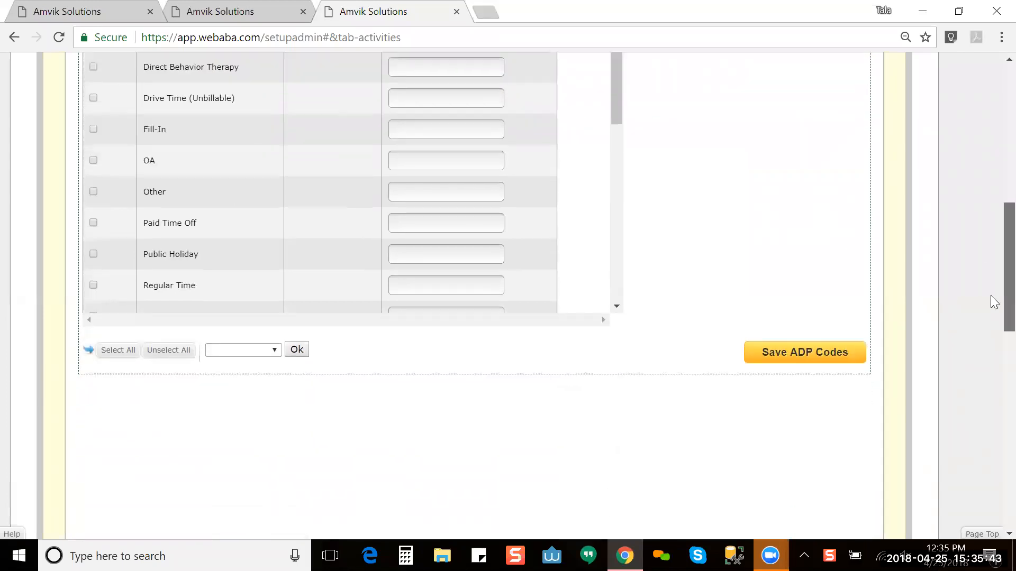
{"action": "scroll", "coordinate": [992, 238], "scroll_direction": "up", "scroll_amount": 5}
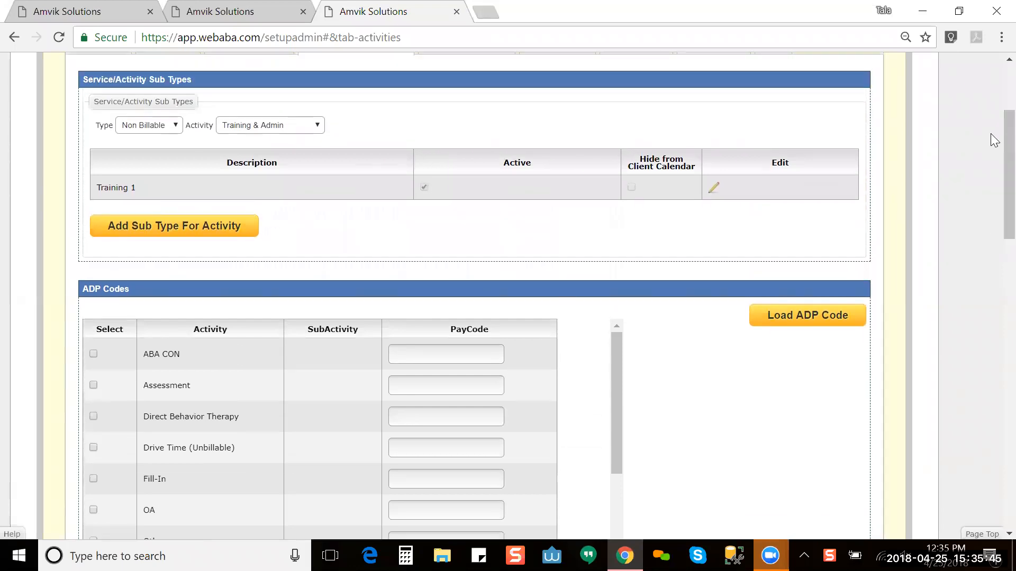
{"action": "scroll", "coordinate": [995, 118], "scroll_direction": "up", "scroll_amount": 3}
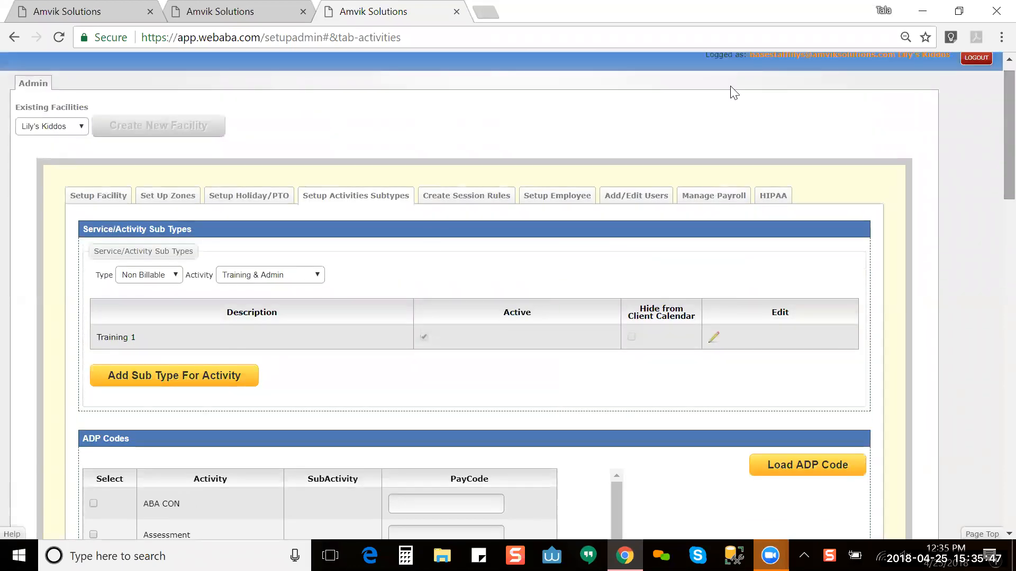
{"action": "left_click", "coordinate": [460, 197]}
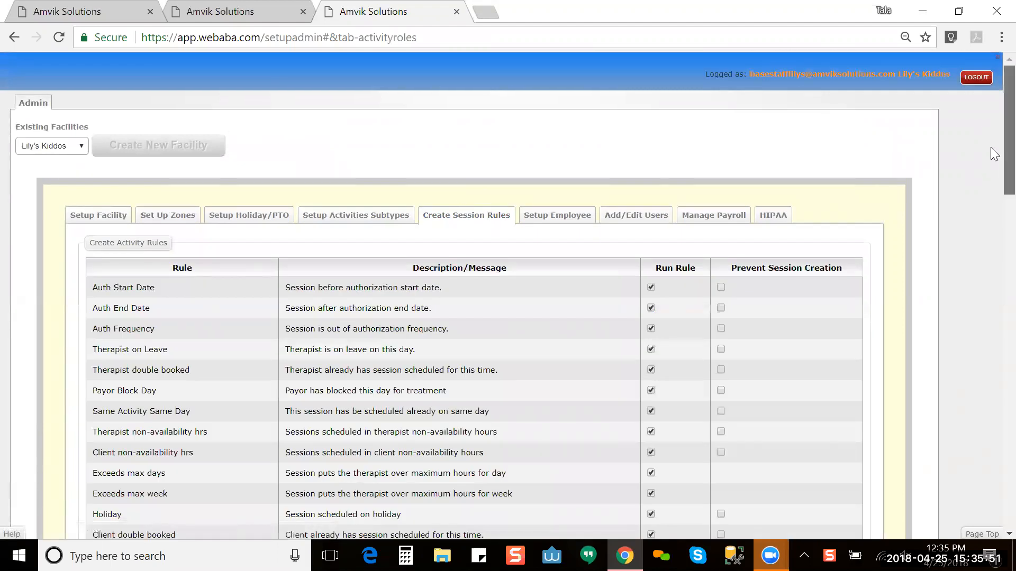
Step: Scroll the Create Activity Rules table to find the Holiday rule
{"action": "scroll", "coordinate": [991, 190], "scroll_direction": "down", "scroll_amount": 3}
{"action": "scroll", "coordinate": [995, 195], "scroll_direction": "up", "scroll_amount": 1}
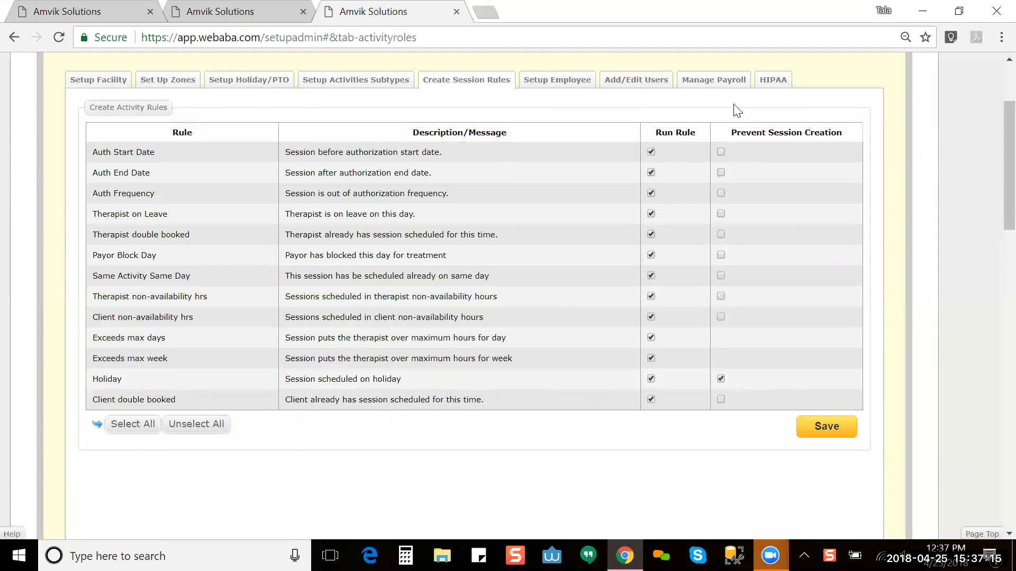
Step: Untick Prevent Session Creation for the Holiday rule, then go to the Setup Employee tab
{"action": "left_click", "coordinate": [722, 381]}
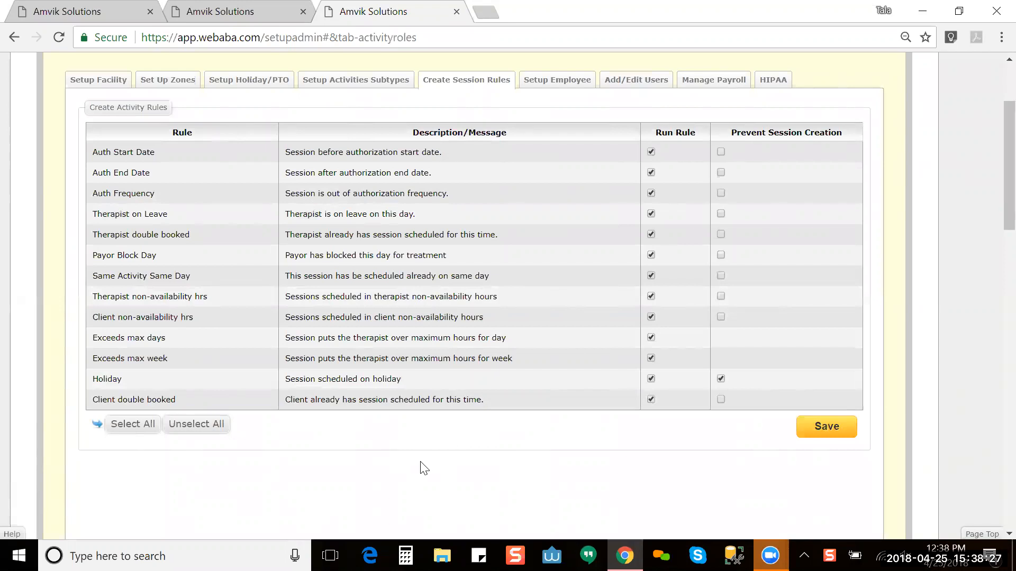
{"action": "left_click", "coordinate": [720, 378]}
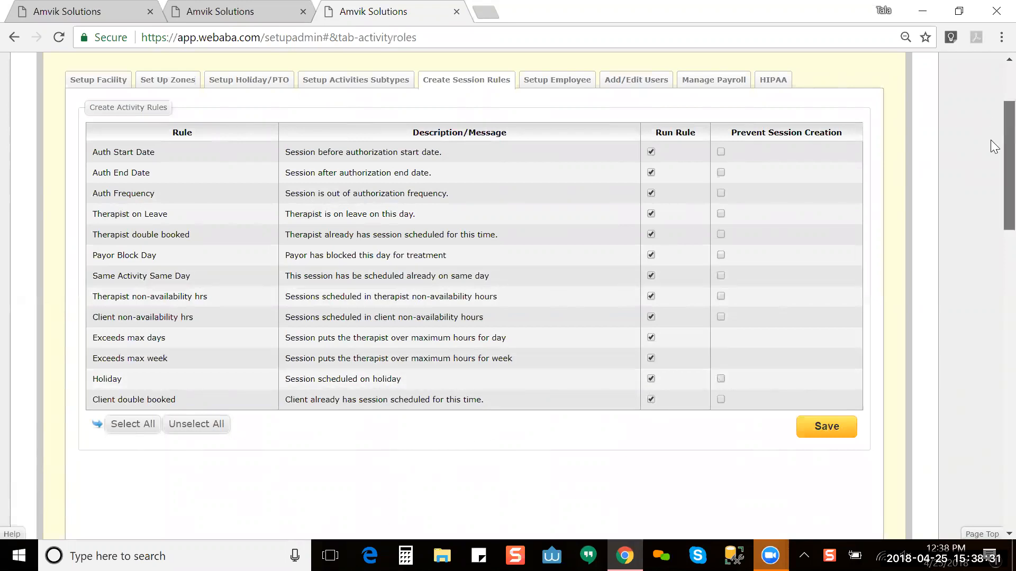
{"action": "scroll", "coordinate": [990, 108], "scroll_direction": "up", "scroll_amount": 2}
{"action": "left_click", "coordinate": [557, 207]}
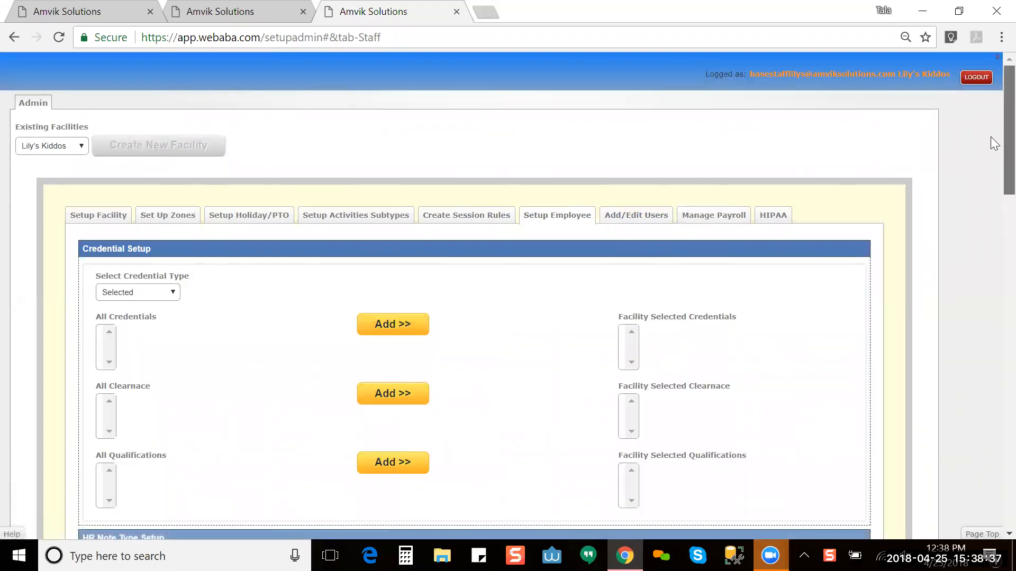
Step: Choose Behavior Analyst from the Select Credential Type dropdown in Credential Setup
{"action": "scroll", "coordinate": [990, 142], "scroll_direction": "down", "scroll_amount": 1}
{"action": "scroll", "coordinate": [991, 154], "scroll_direction": "down", "scroll_amount": 2}
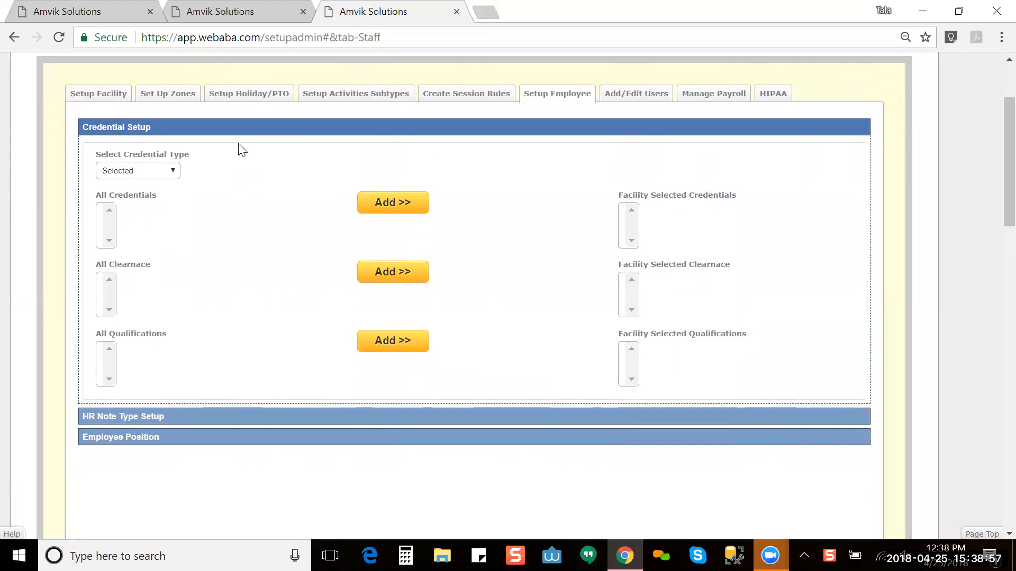
{"action": "left_click", "coordinate": [145, 170]}
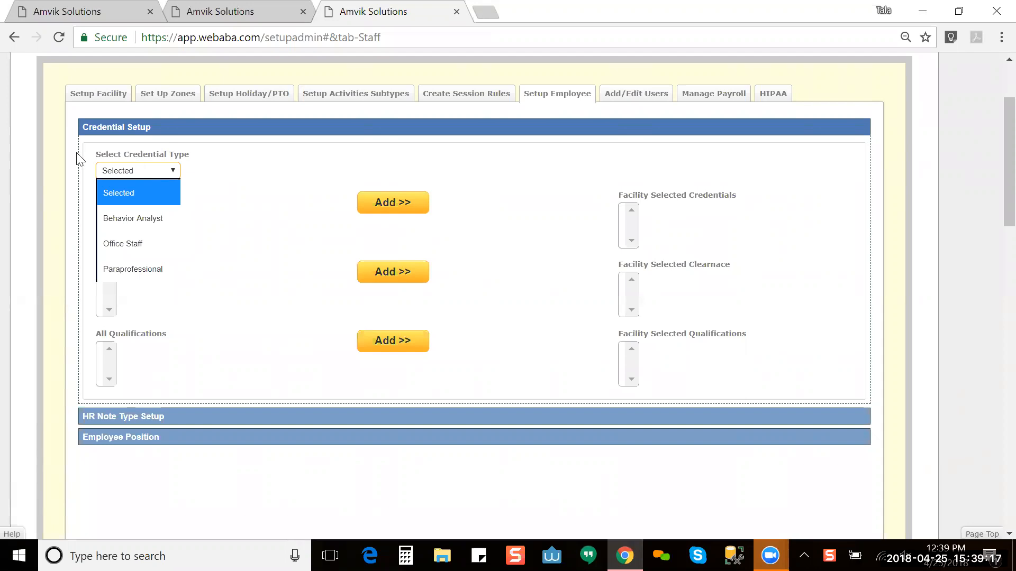
{"action": "left_click", "coordinate": [171, 218]}
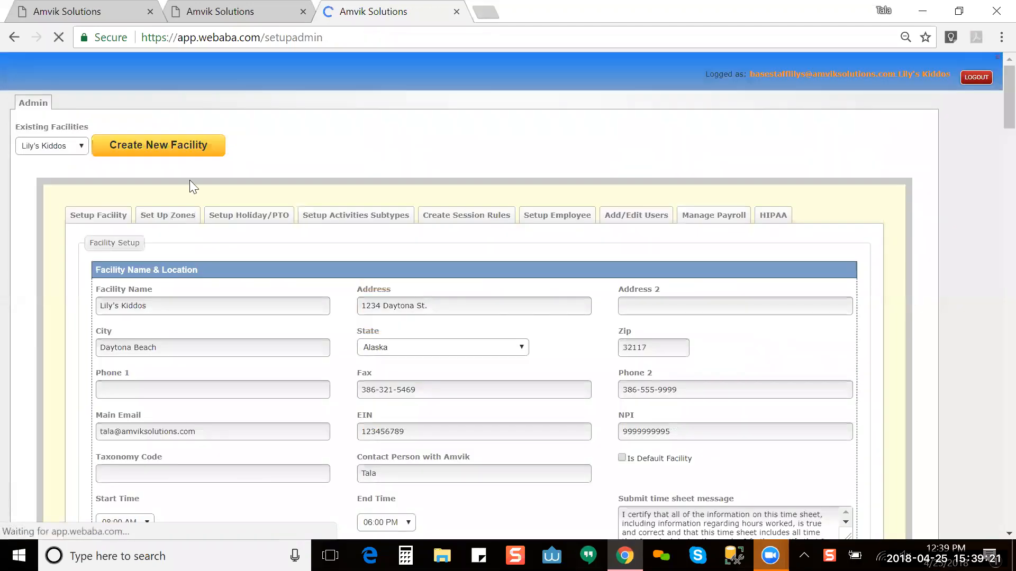
Step: Switch to the other WebABA browser tab and open the main DASHBOARD
{"action": "left_click", "coordinate": [228, 16]}
{"action": "left_click", "coordinate": [50, 97]}
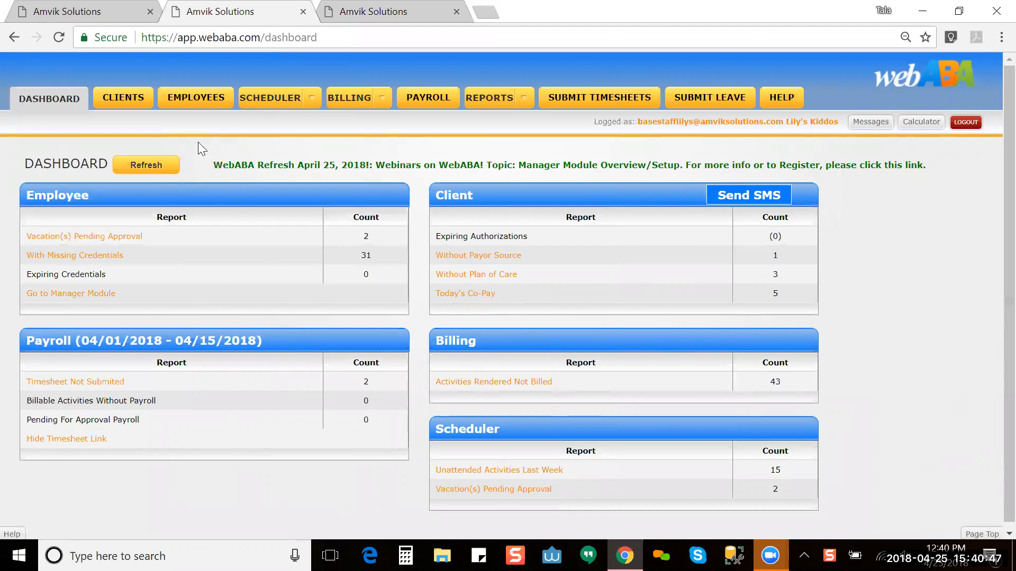
{"action": "left_click", "coordinate": [339, 9]}
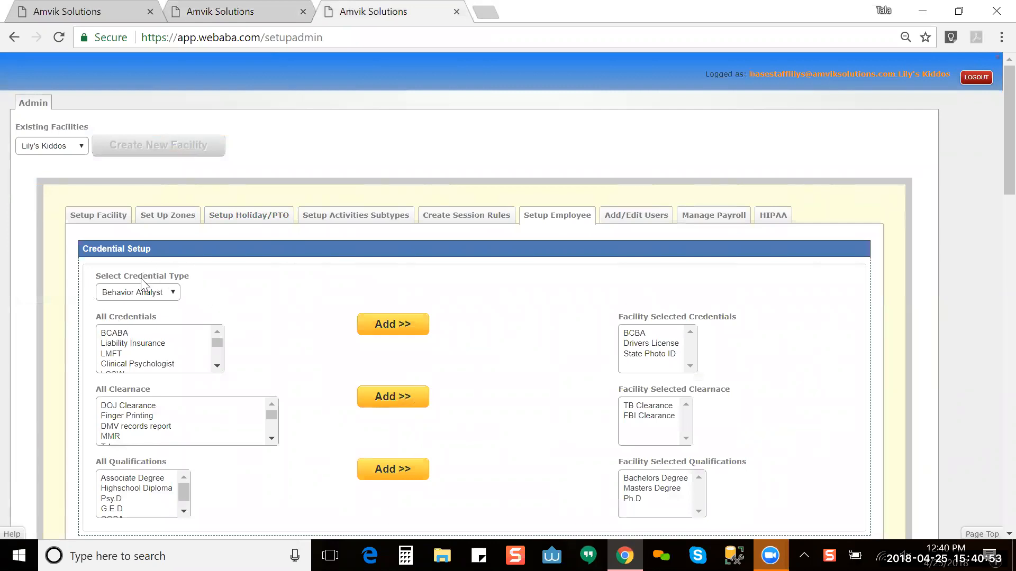
{"action": "left_click", "coordinate": [146, 294]}
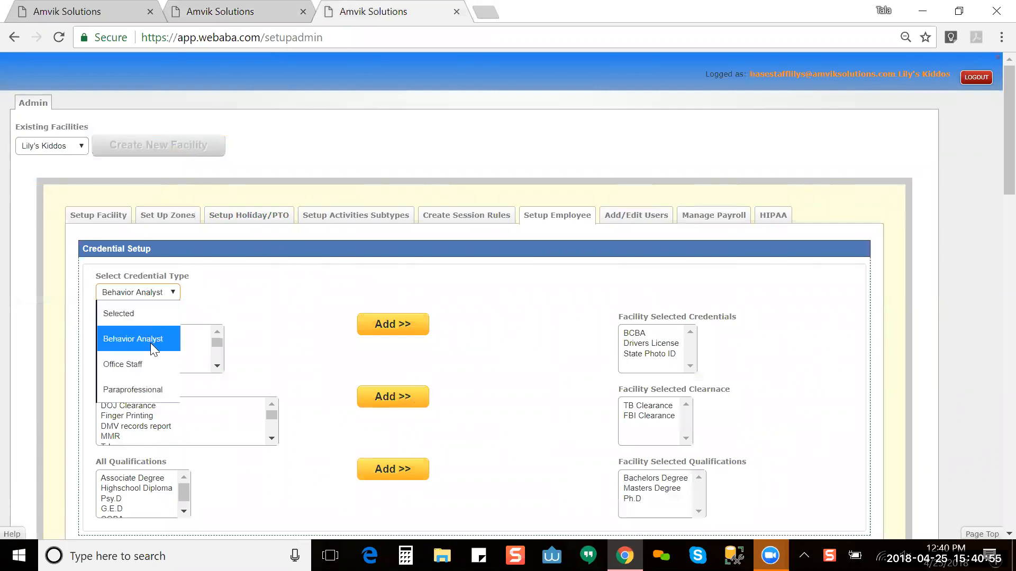
{"action": "left_click", "coordinate": [279, 285]}
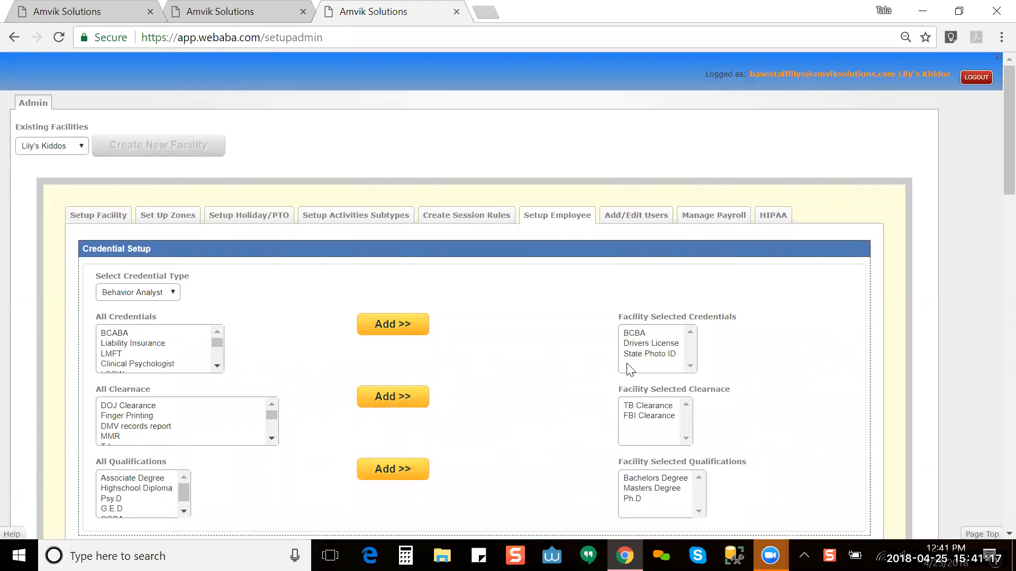
{"action": "left_click", "coordinate": [215, 367]}
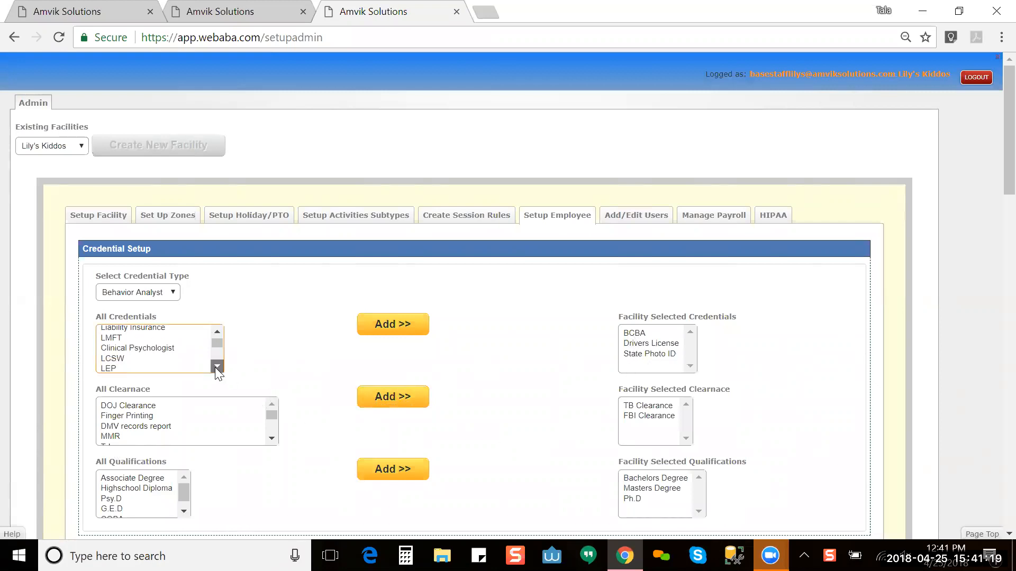
{"action": "left_click", "coordinate": [223, 333]}
{"action": "left_click", "coordinate": [223, 333]}
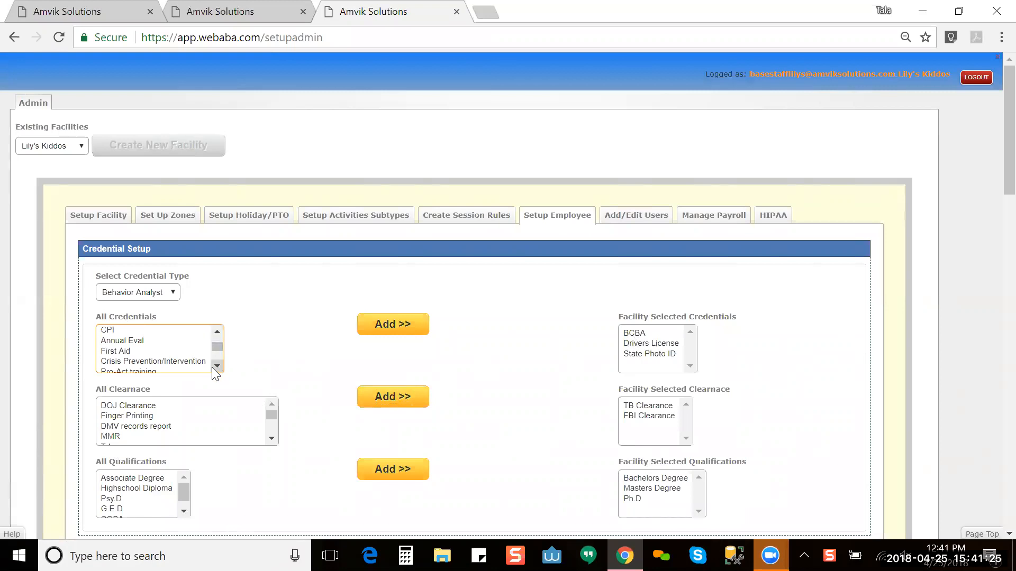
{"action": "scroll", "coordinate": [217, 366], "scroll_direction": "down", "scroll_amount": 3}
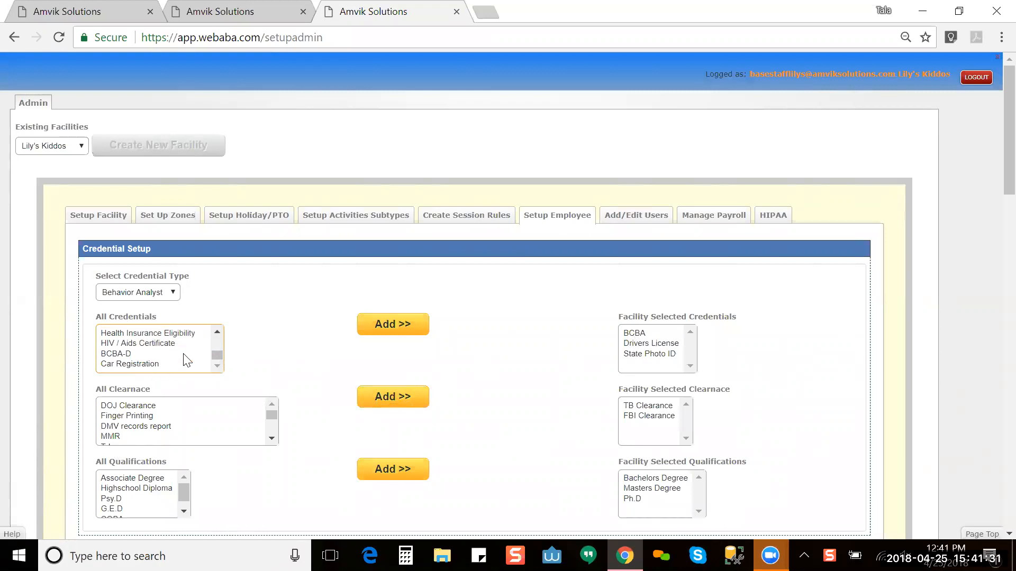
{"action": "left_click", "coordinate": [196, 334]}
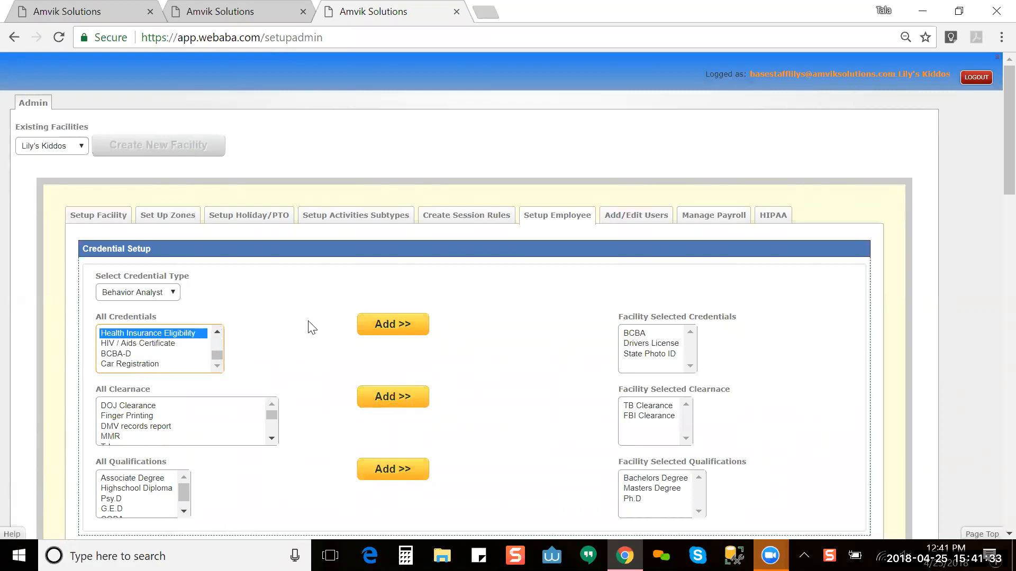
{"action": "left_click", "coordinate": [377, 322]}
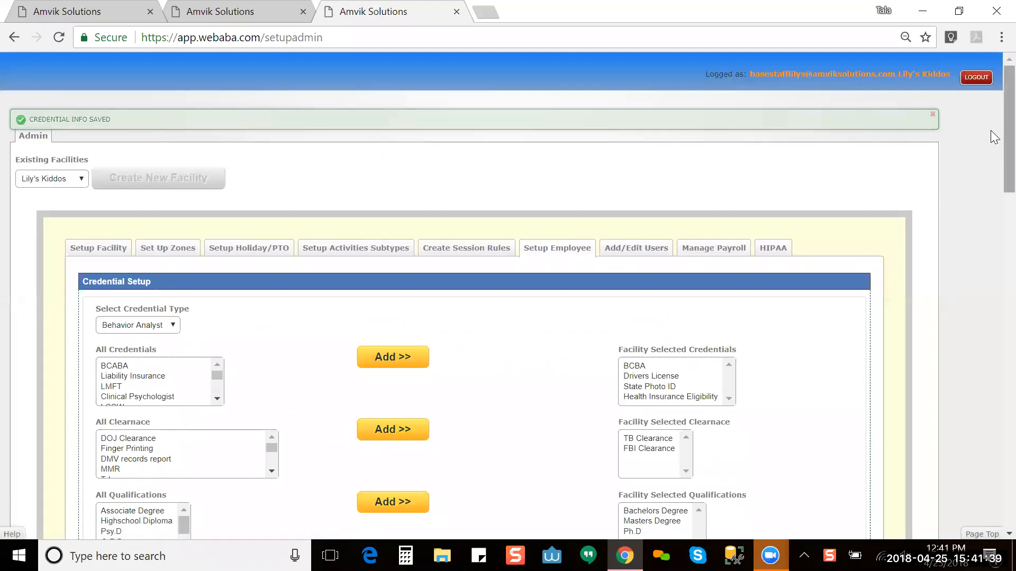
{"action": "scroll", "coordinate": [990, 176], "scroll_direction": "down", "scroll_amount": 3}
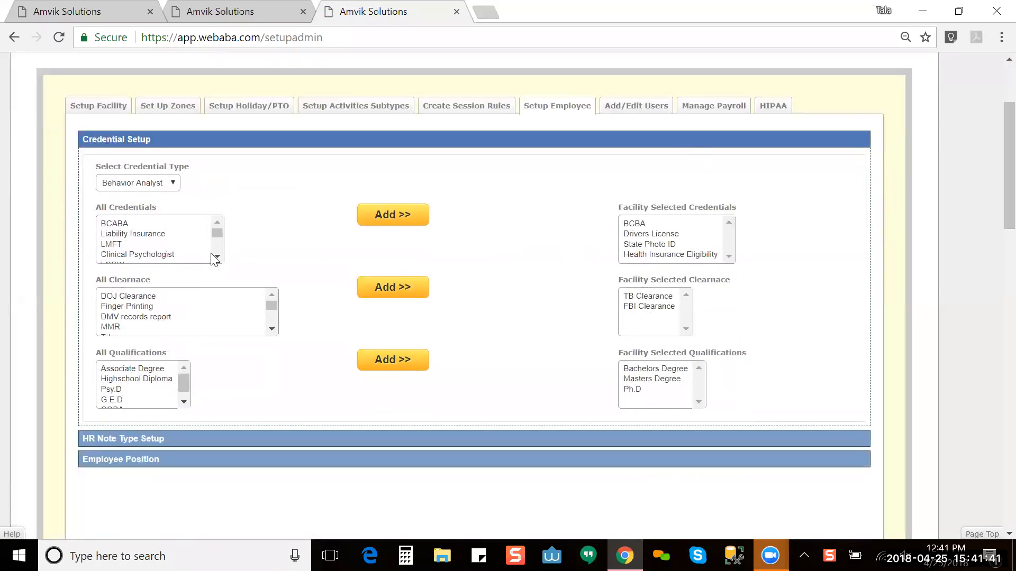
{"action": "left_click", "coordinate": [210, 310]}
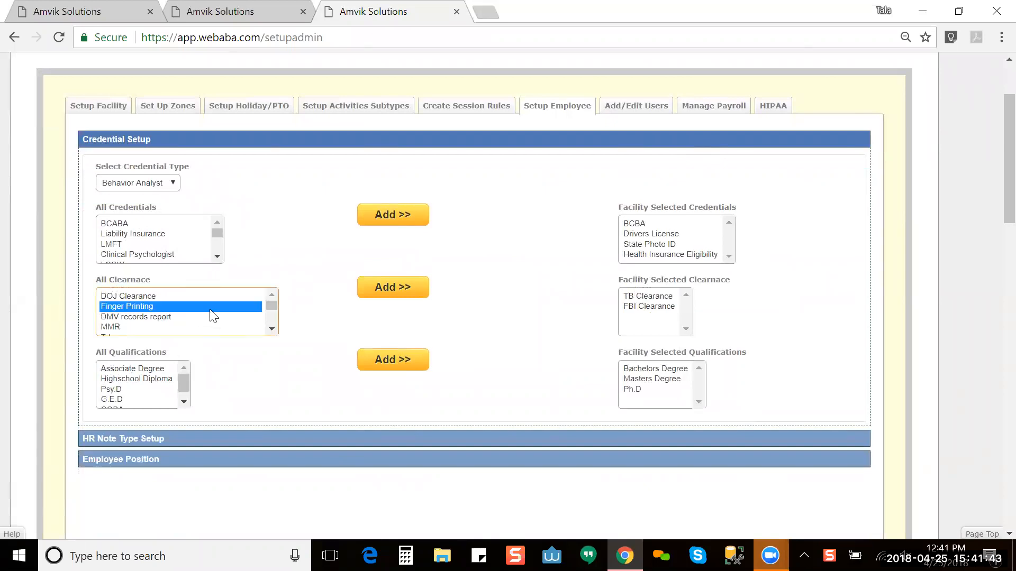
{"action": "left_click", "coordinate": [275, 330]}
{"action": "left_click", "coordinate": [275, 331]}
{"action": "left_click", "coordinate": [275, 330]}
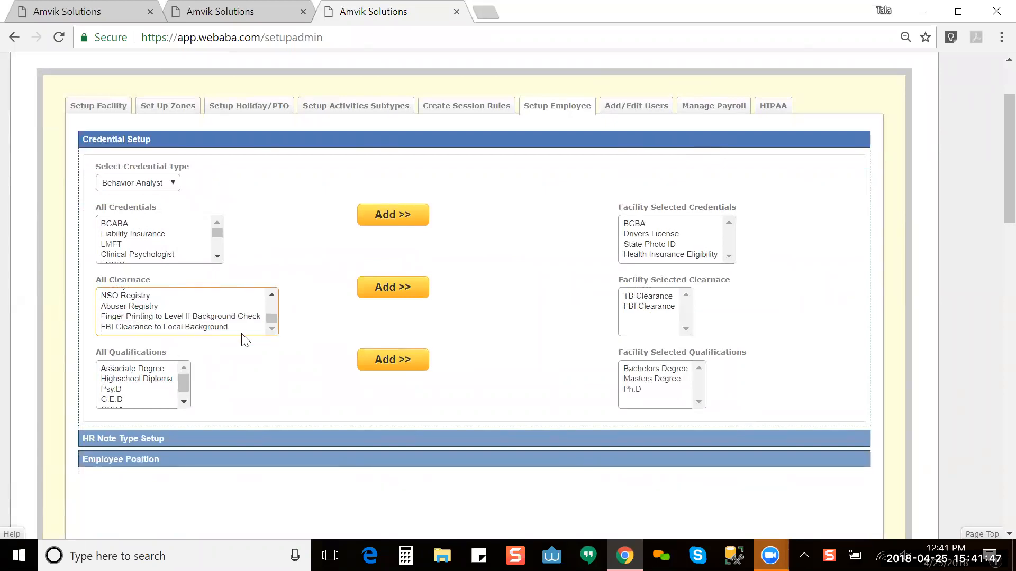
{"action": "left_click", "coordinate": [241, 327]}
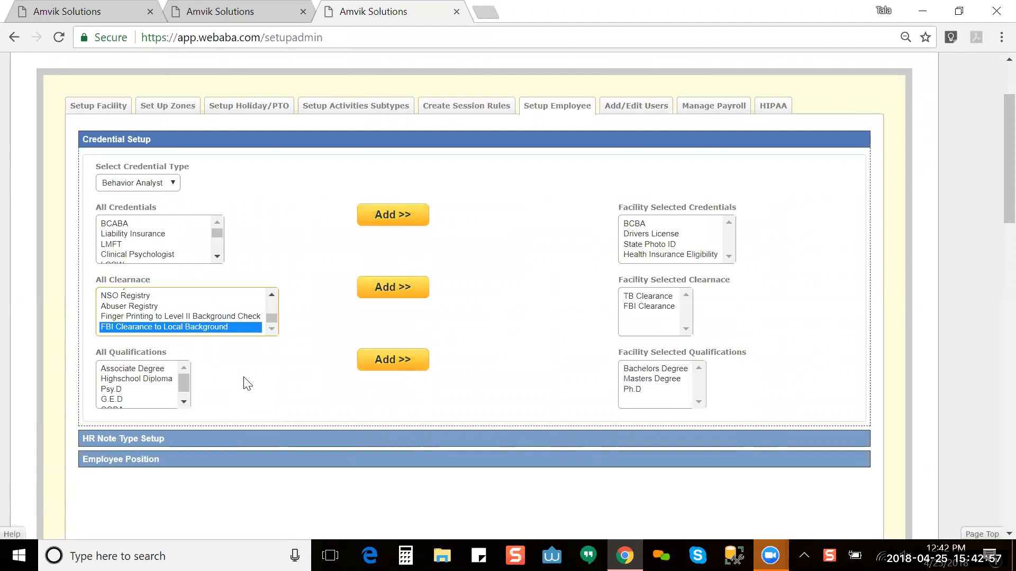
Step: Expand HR Note Type Setup to list the Evaluation- Yearly, Evaluation- 6mo., Write up and Other types
{"action": "left_click", "coordinate": [264, 442]}
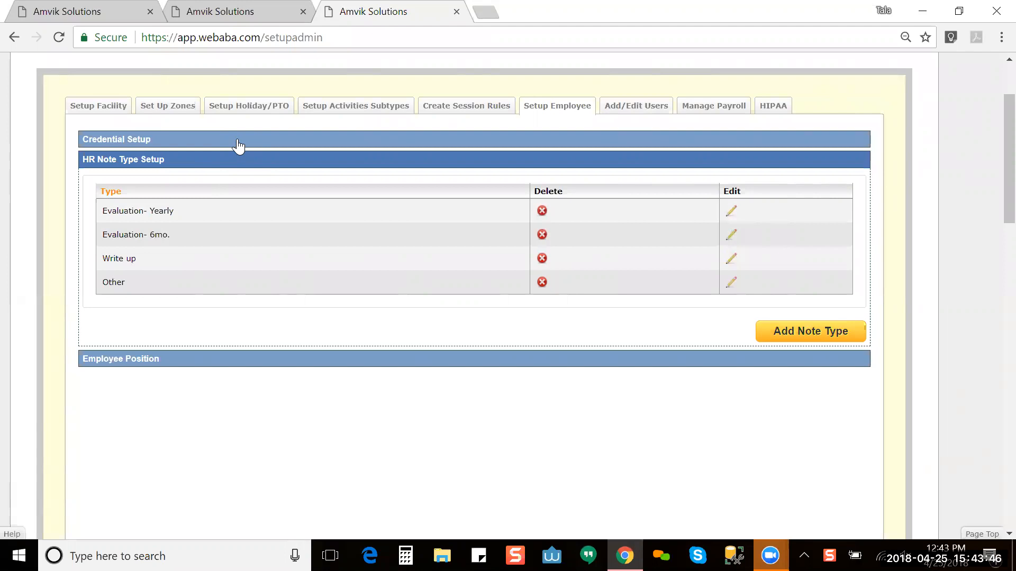
Step: Return to the dashboard tab and open the Current Employees list of six staff
{"action": "left_click", "coordinate": [198, 11]}
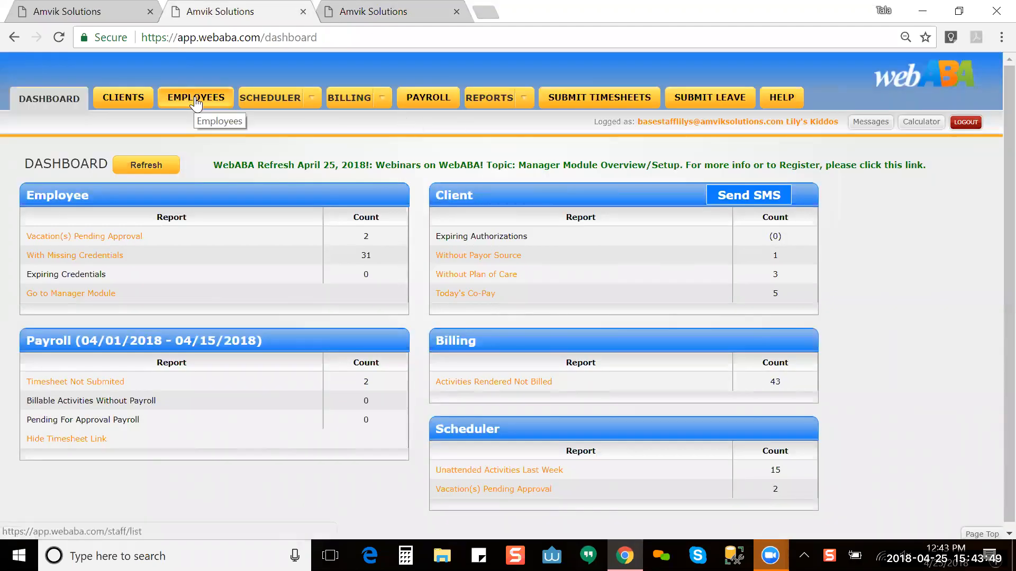
{"action": "left_click", "coordinate": [400, 11]}
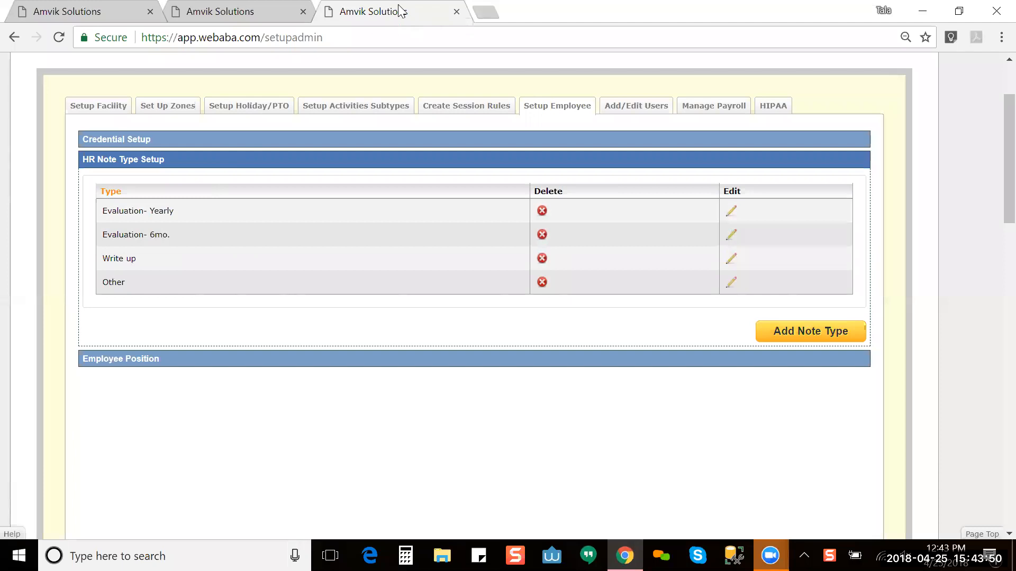
{"action": "left_click", "coordinate": [229, 14]}
{"action": "left_click", "coordinate": [201, 98]}
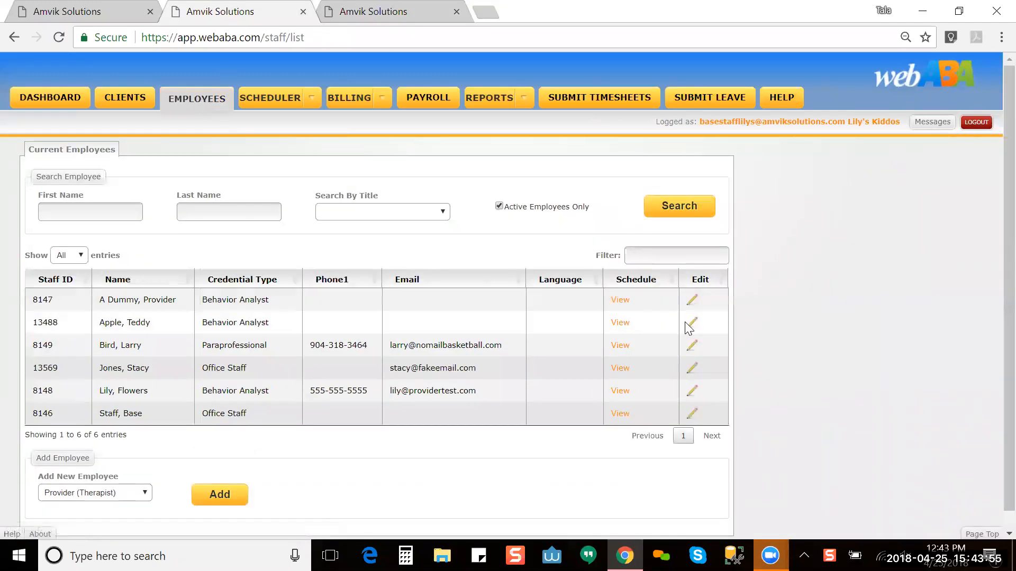
Step: Open the provider's Credentials / Qualifications page and add a Drivers License credential
{"action": "left_click", "coordinate": [695, 324]}
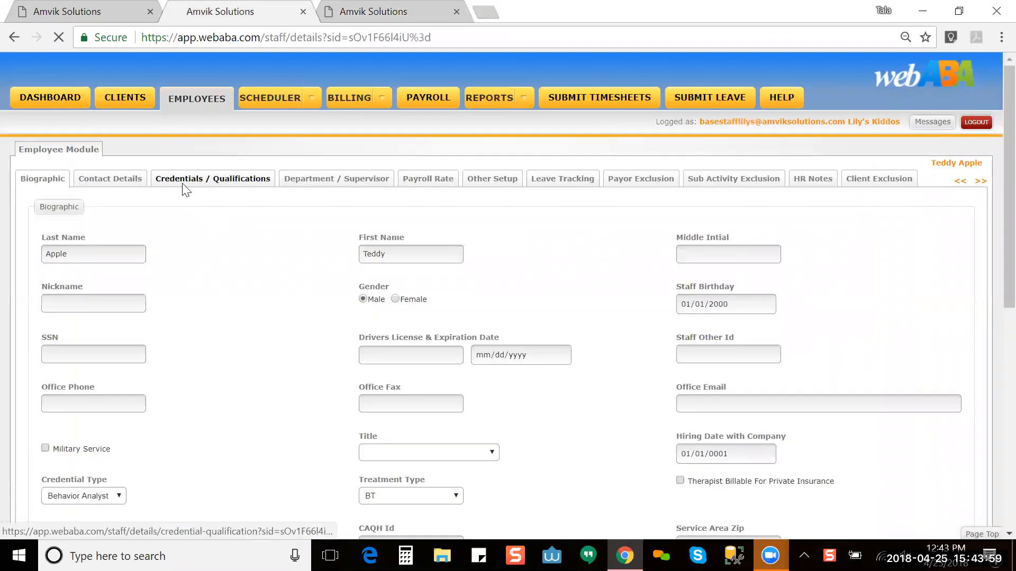
{"action": "left_click", "coordinate": [184, 189]}
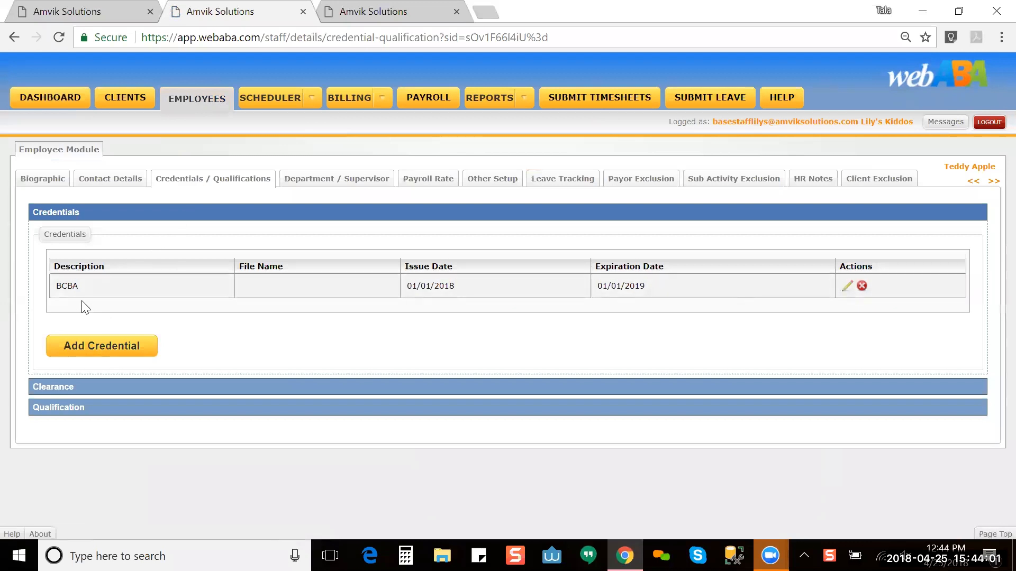
{"action": "left_click", "coordinate": [94, 356]}
{"action": "left_click", "coordinate": [107, 356]}
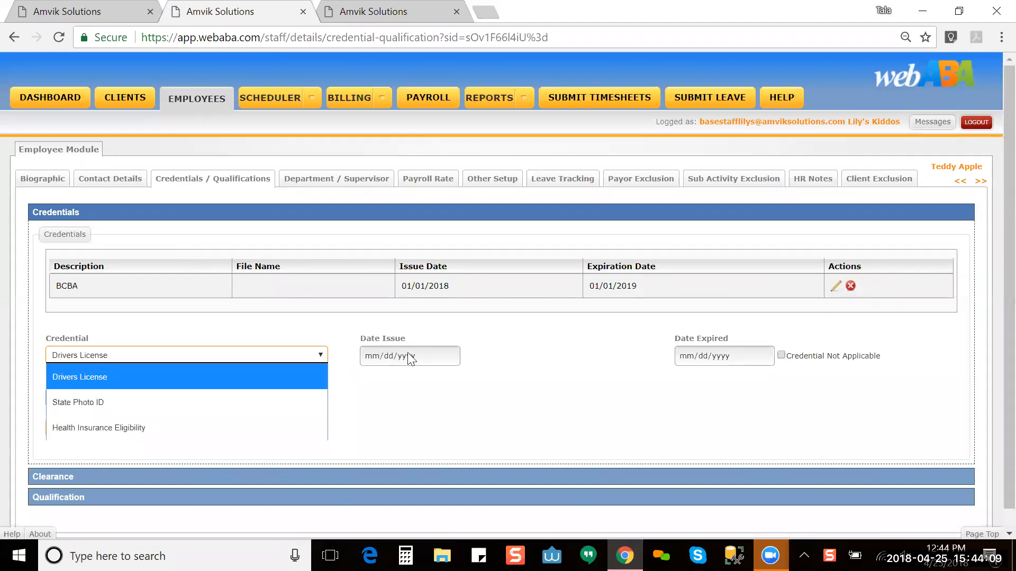
{"action": "left_click", "coordinate": [646, 381]}
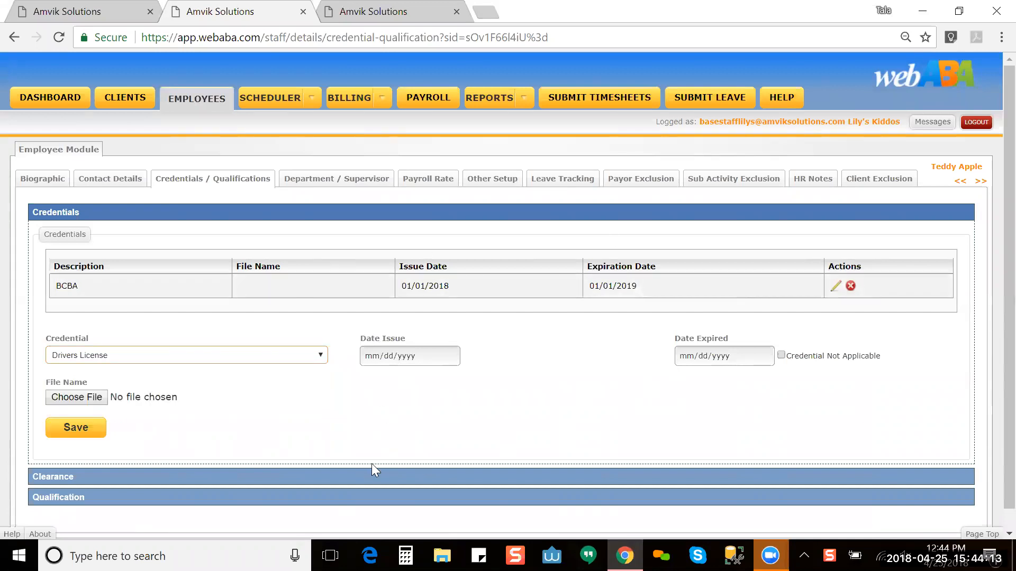
Step: Expand Clearance and Qualification, and start a Bachelors Degree qualification for the provider
{"action": "left_click", "coordinate": [181, 470]}
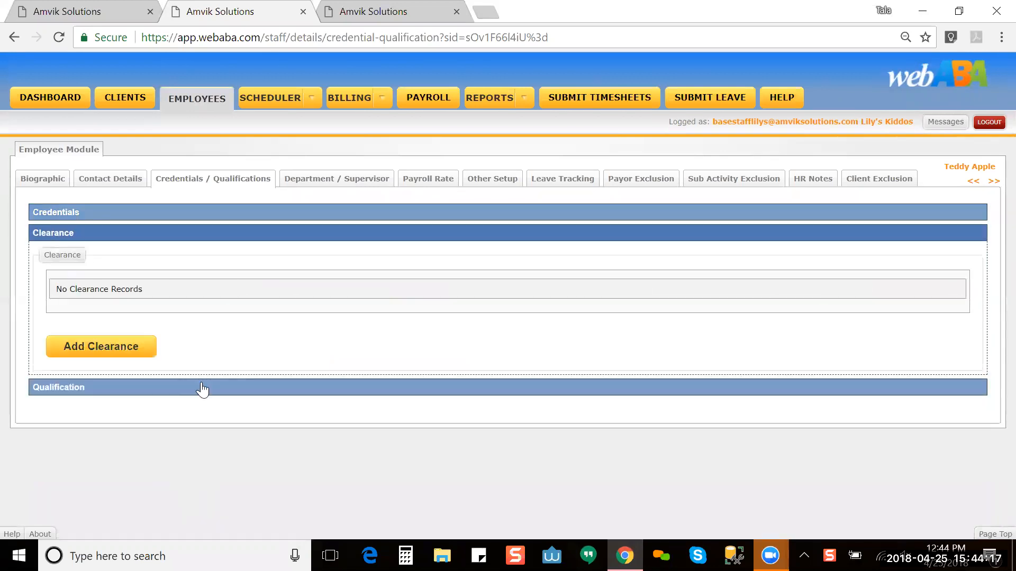
{"action": "left_click", "coordinate": [203, 389]}
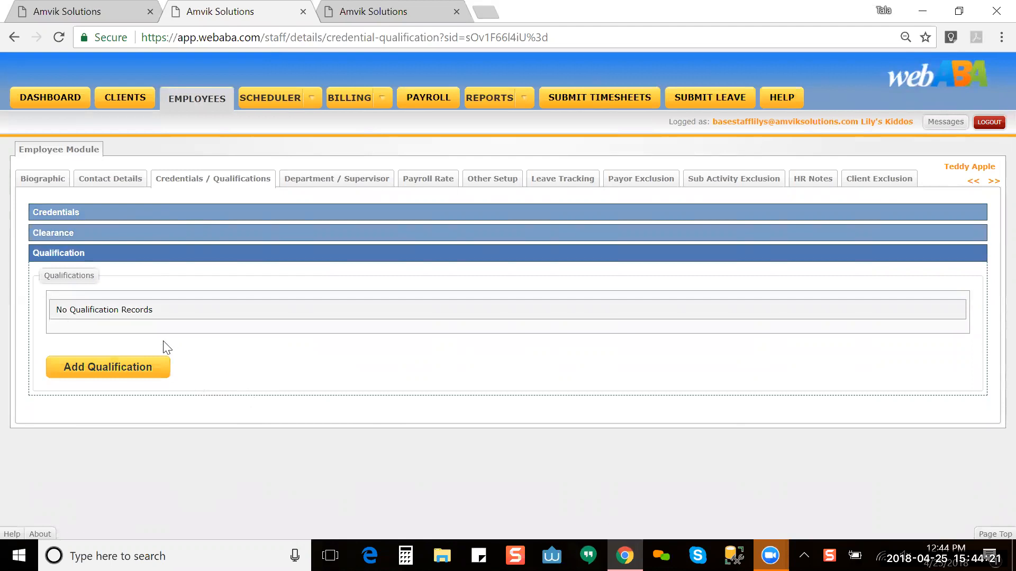
{"action": "left_click", "coordinate": [155, 369]}
{"action": "left_click", "coordinate": [156, 374]}
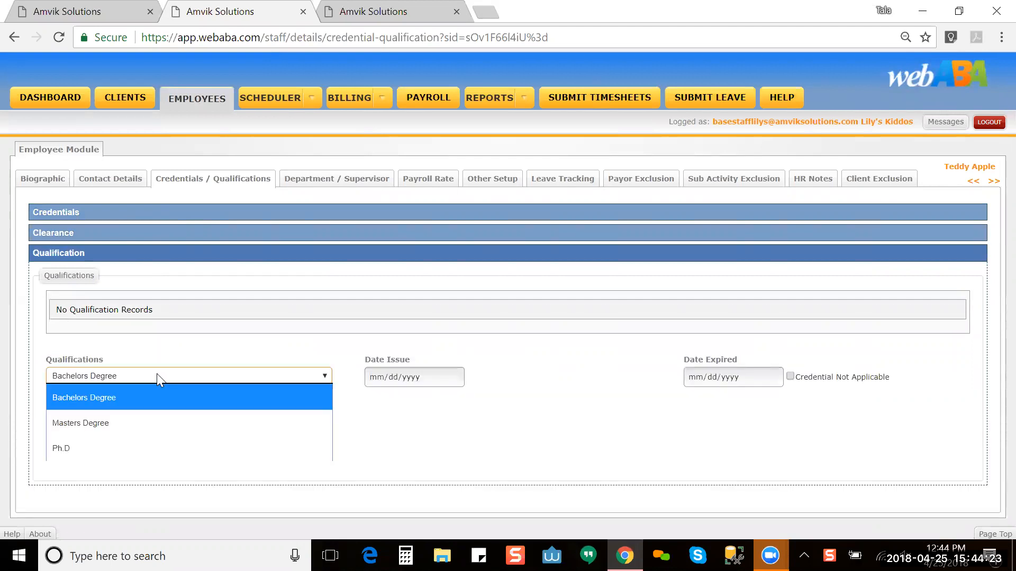
{"action": "left_click", "coordinate": [418, 435]}
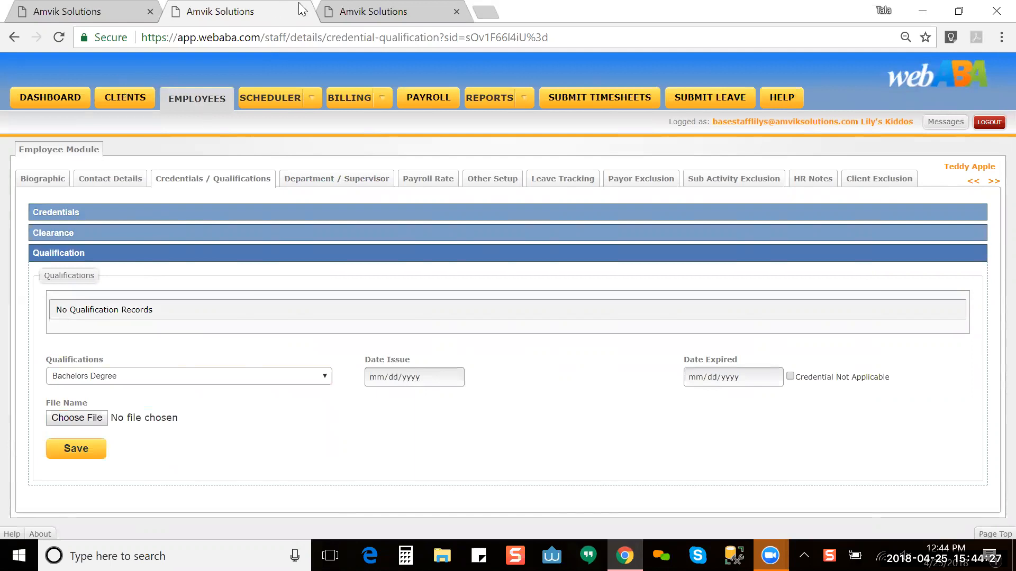
{"action": "left_click", "coordinate": [347, 12]}
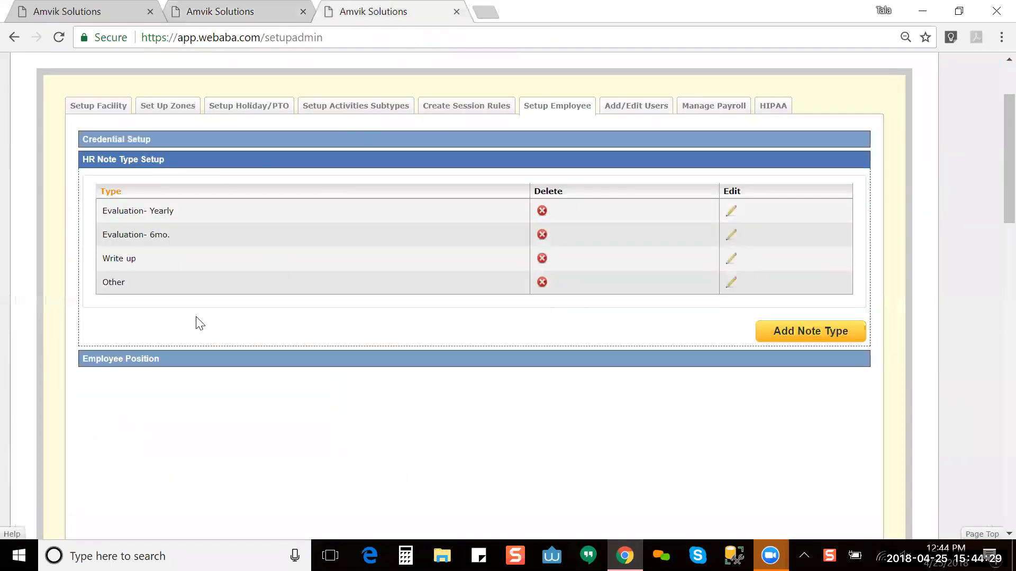
{"action": "left_click", "coordinate": [239, 11]}
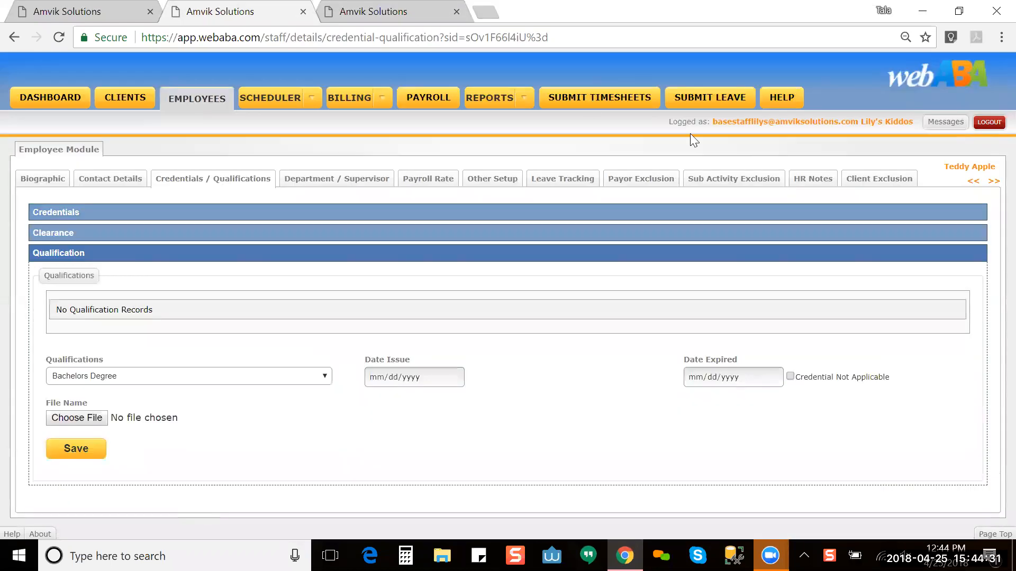
Step: Start a new HR note for the provider, comparing its note types with the facility setup
{"action": "left_click", "coordinate": [818, 182]}
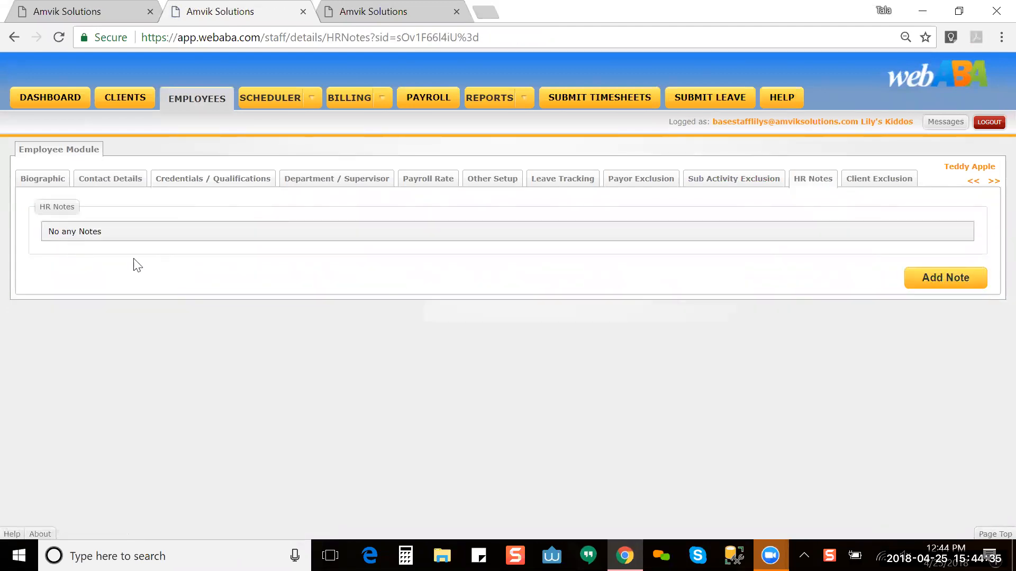
{"action": "left_click", "coordinate": [927, 283]}
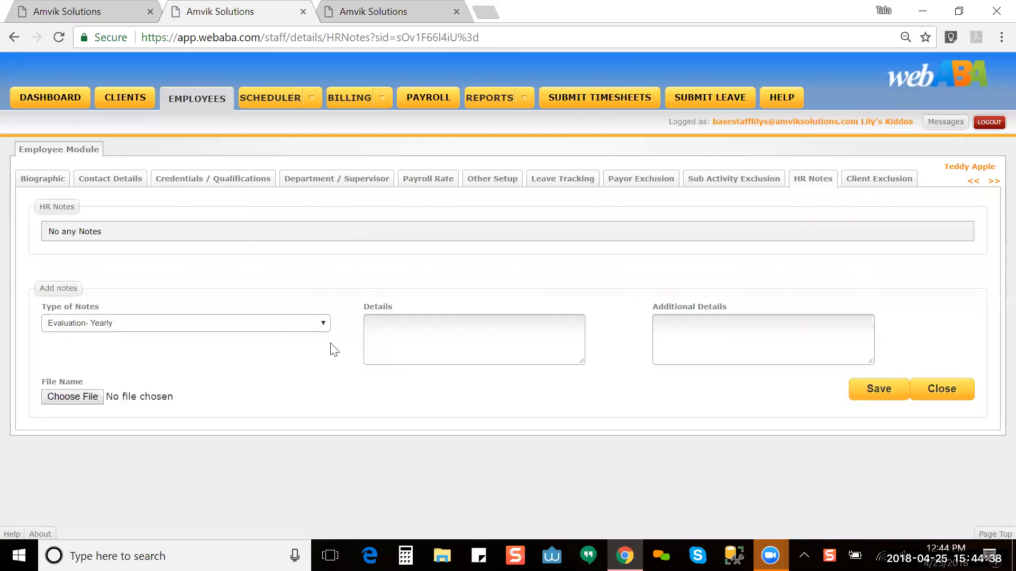
{"action": "left_click", "coordinate": [309, 325]}
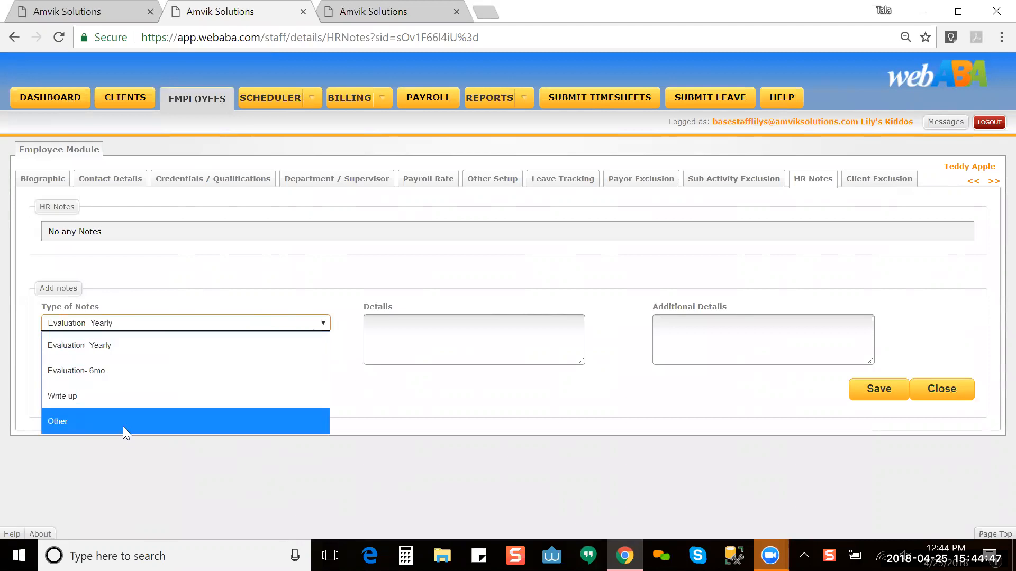
{"action": "left_click", "coordinate": [349, 11]}
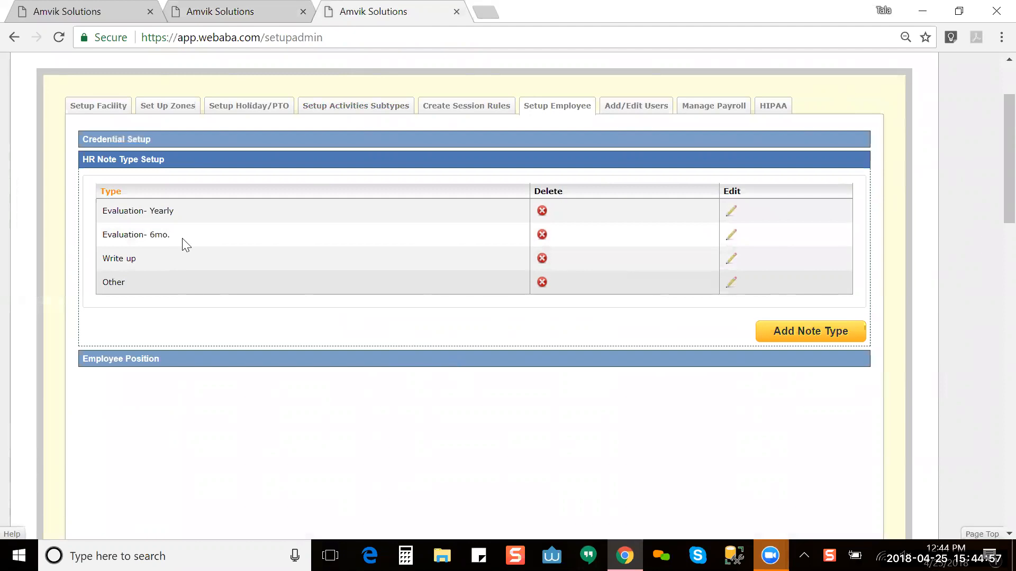
{"action": "left_click", "coordinate": [219, 7]}
Step: Set the HR note type to Evaluation- 6mo. and return to the setup tab
{"action": "left_click", "coordinate": [247, 324]}
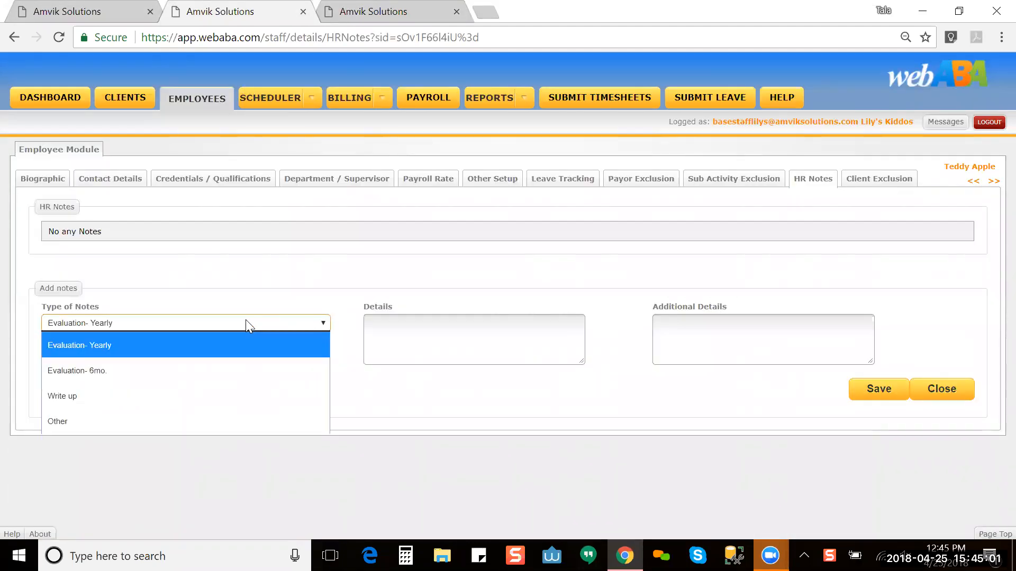
{"action": "left_click", "coordinate": [243, 373]}
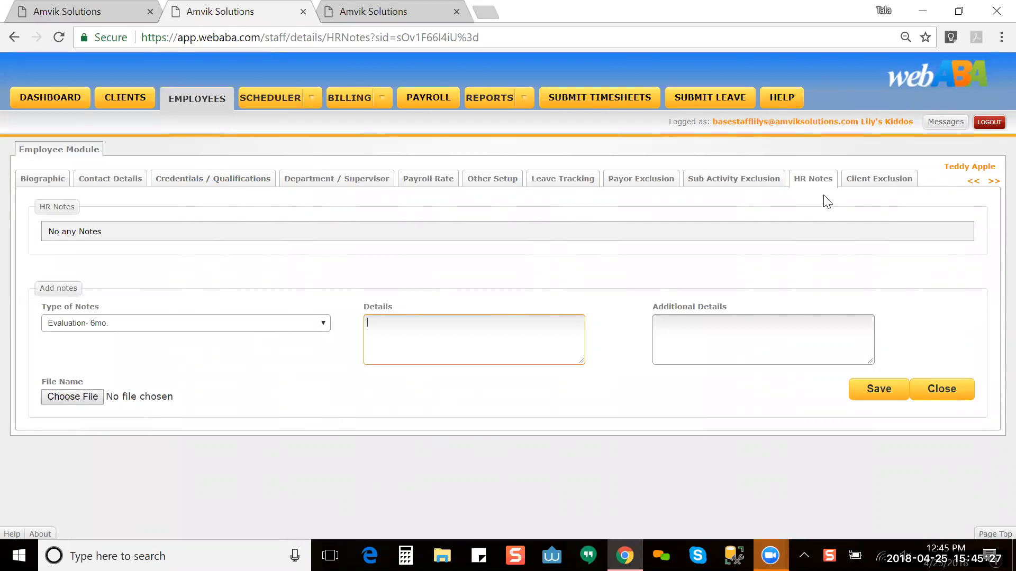
{"action": "left_click", "coordinate": [372, 14]}
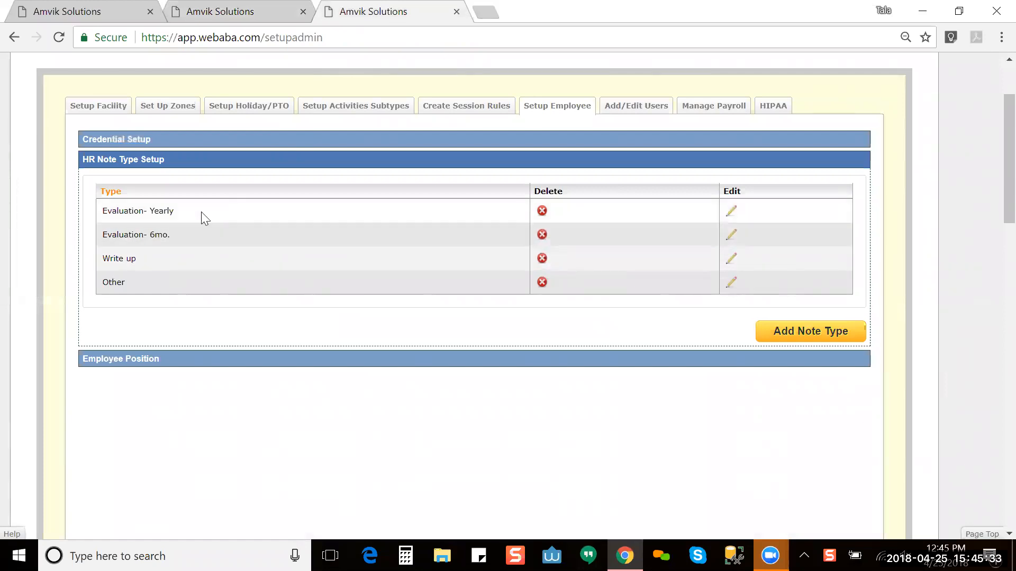
Step: Review the job titles in the employee's Biographic Title list, then go to Employee Position setup
{"action": "left_click", "coordinate": [326, 363]}
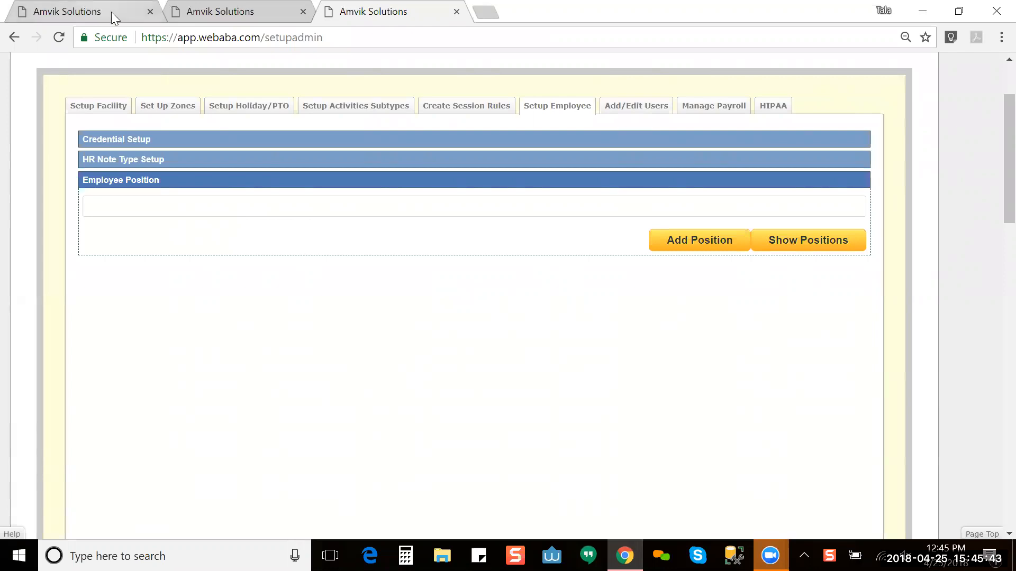
{"action": "left_click", "coordinate": [205, 11]}
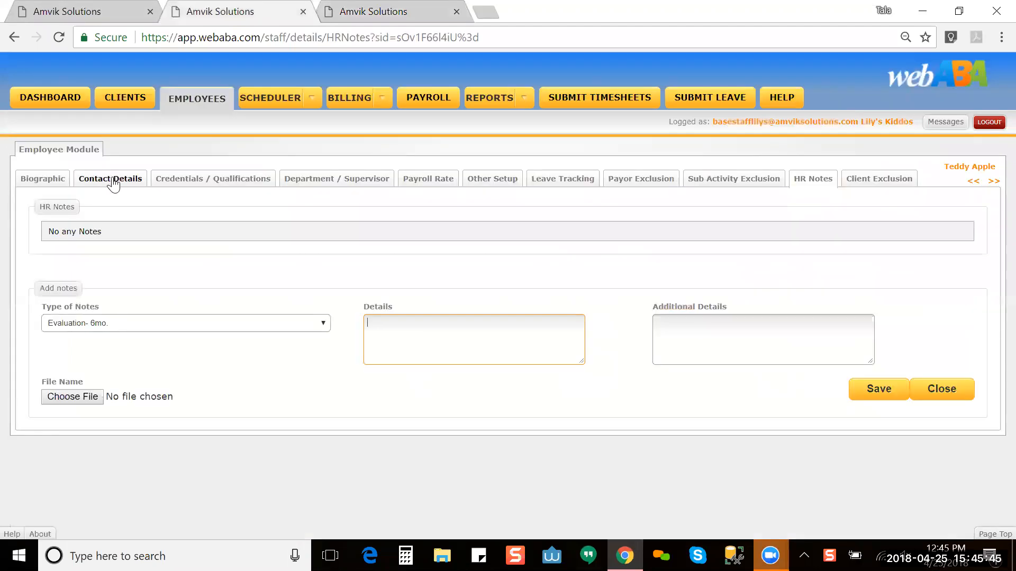
{"action": "left_click", "coordinate": [53, 184]}
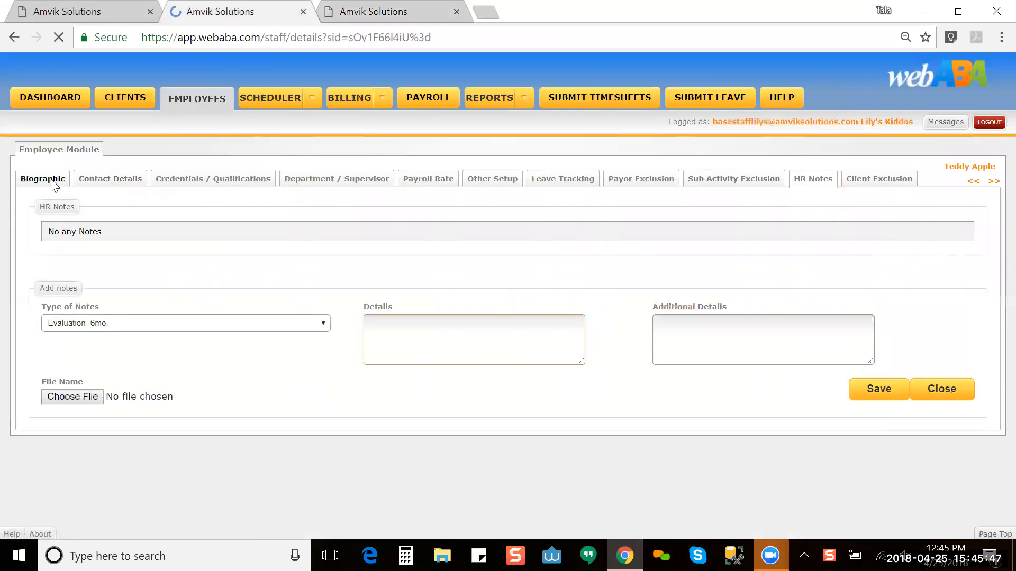
{"action": "left_click", "coordinate": [492, 454]}
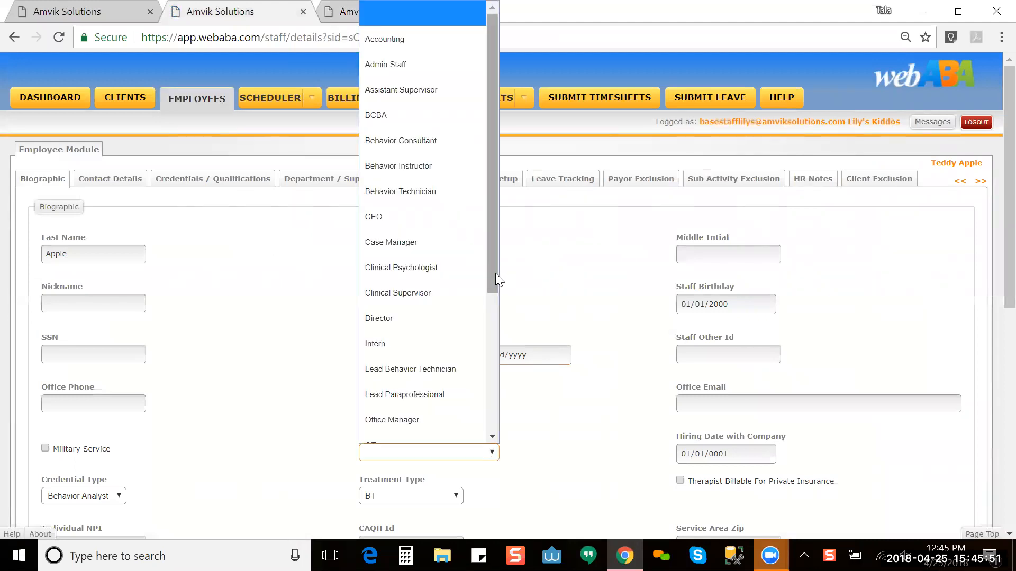
{"action": "left_click_drag", "start_coordinate": [490, 285], "coordinate": [496, 168]}
{"action": "left_click", "coordinate": [556, 323]}
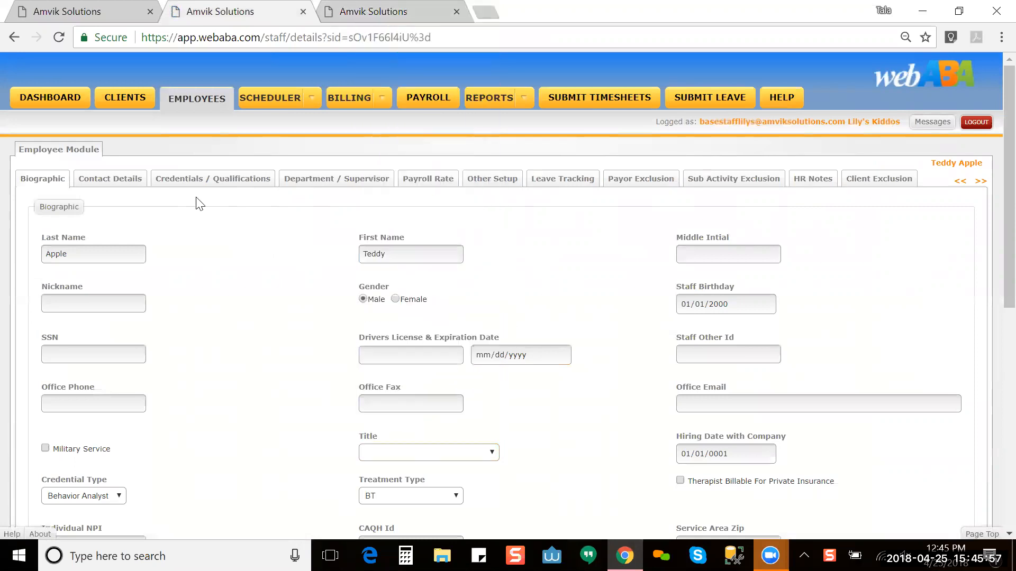
{"action": "left_click", "coordinate": [393, 12]}
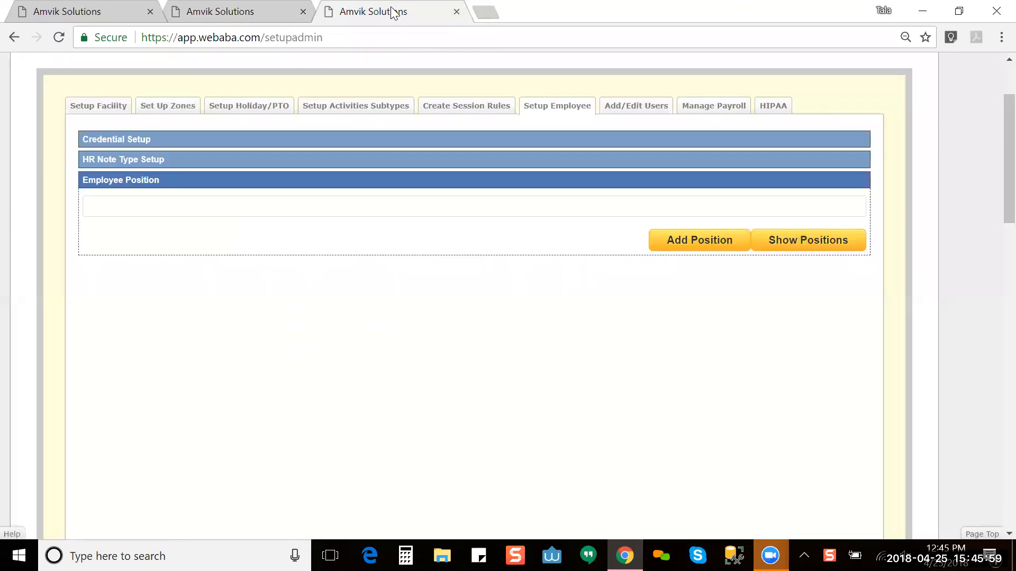
Step: Add a new employee position with description 'testing' and save it
{"action": "left_click", "coordinate": [681, 242]}
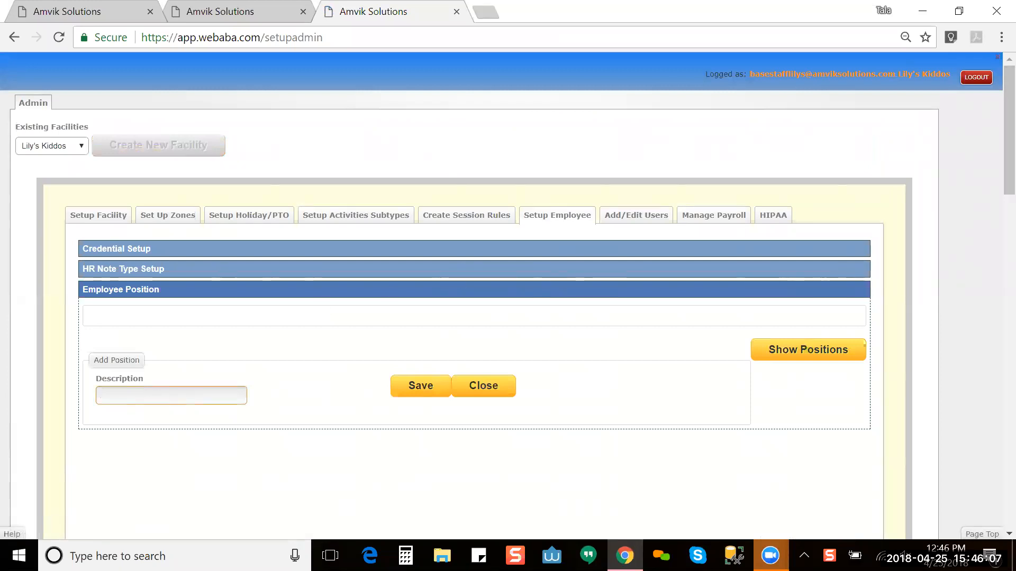
{"action": "type", "text": "testing"}
{"action": "left_click", "coordinate": [413, 384]}
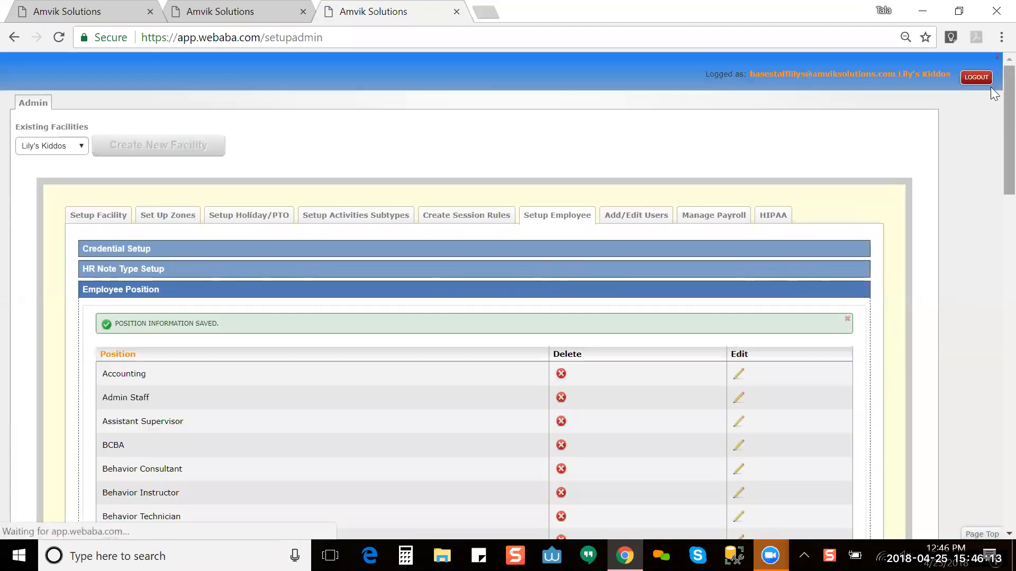
Step: Browse the saved Employee Position list, from Accounting through Clinical Psychologist
{"action": "scroll", "coordinate": [994, 153], "scroll_direction": "down", "scroll_amount": 5}
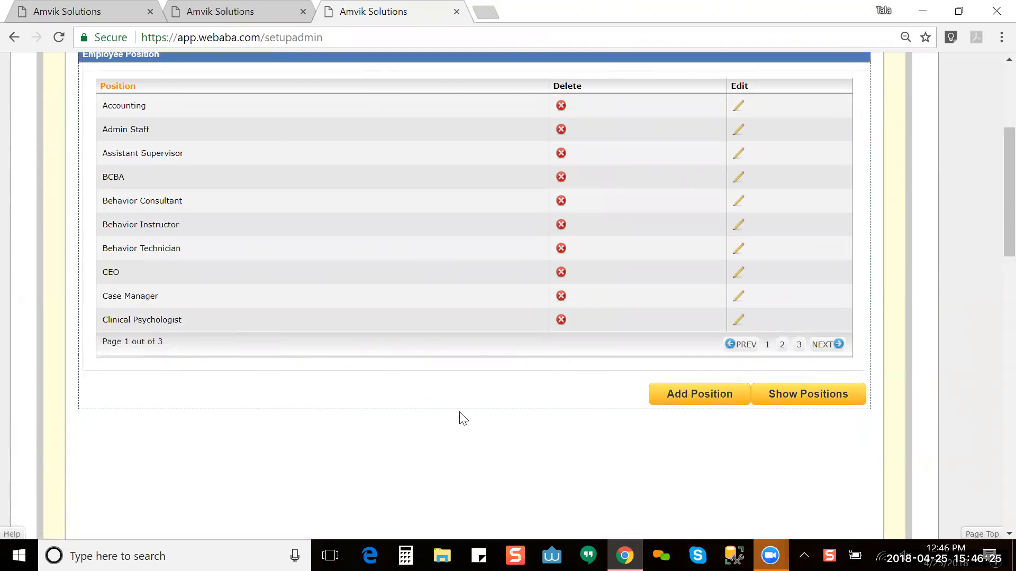
{"action": "right_click", "coordinate": [990, 160]}
{"action": "left_click", "coordinate": [754, 371]}
{"action": "scroll", "coordinate": [990, 239], "scroll_direction": "up", "scroll_amount": 3}
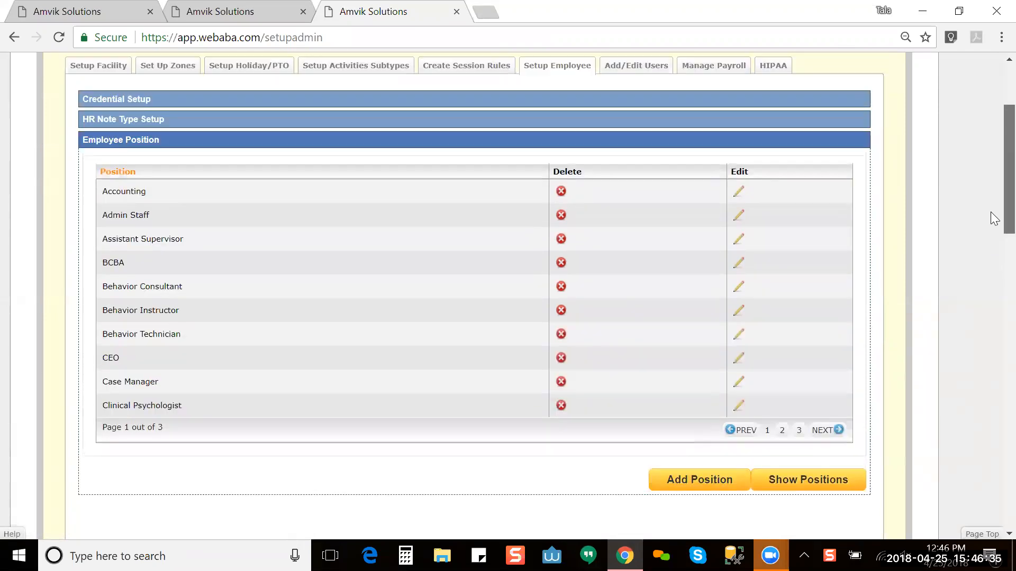
{"action": "scroll", "coordinate": [991, 190], "scroll_direction": "up", "scroll_amount": 1}
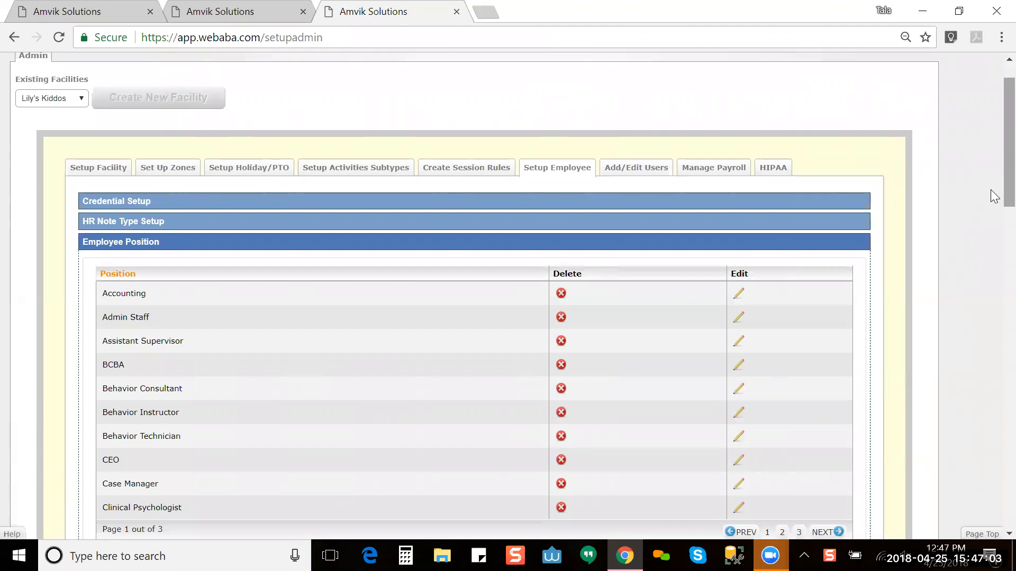
{"action": "left_click", "coordinate": [254, 12]}
{"action": "left_click", "coordinate": [490, 452]}
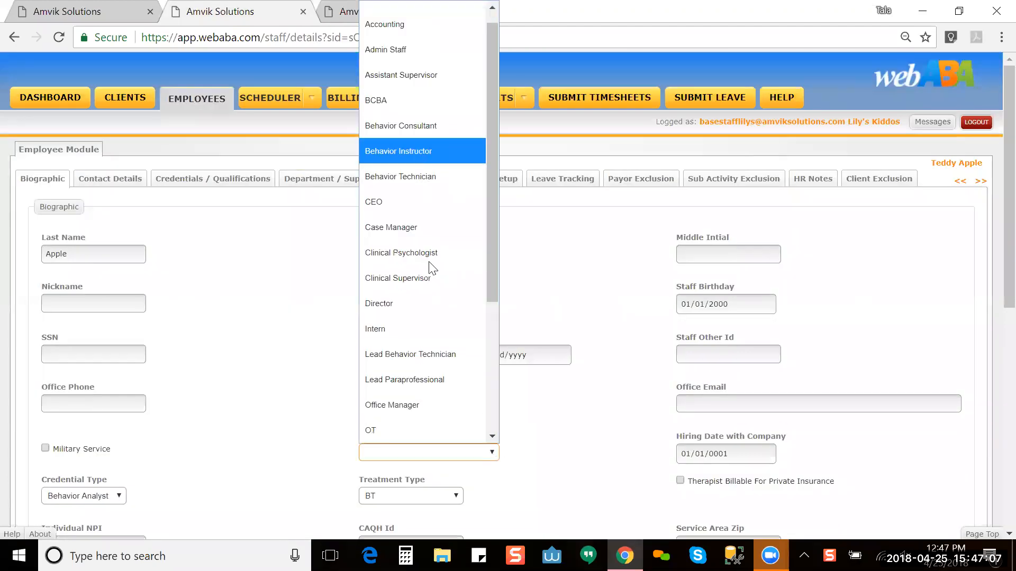
{"action": "left_click", "coordinate": [543, 432]}
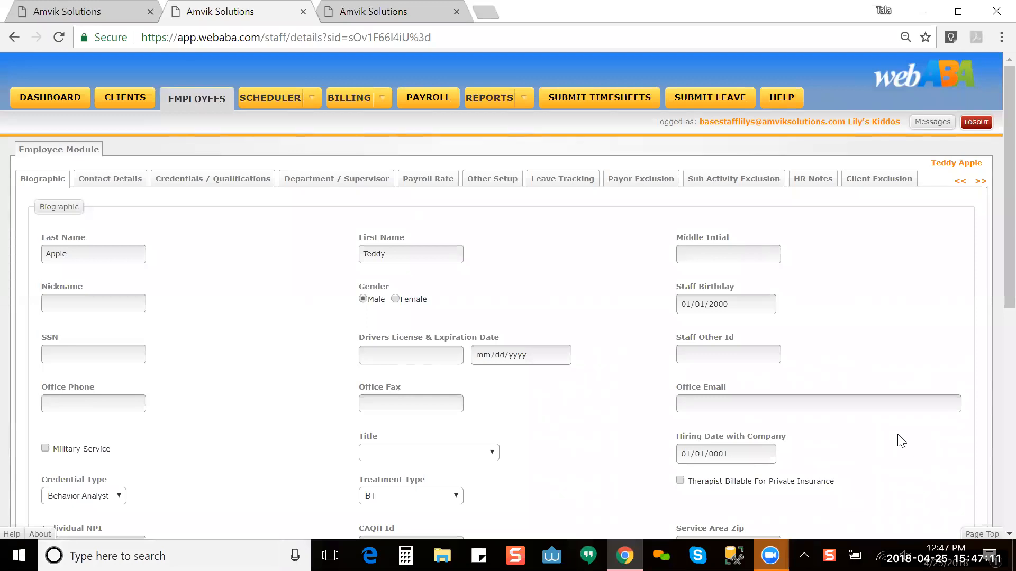
{"action": "scroll", "coordinate": [991, 276], "scroll_direction": "down", "scroll_amount": 3}
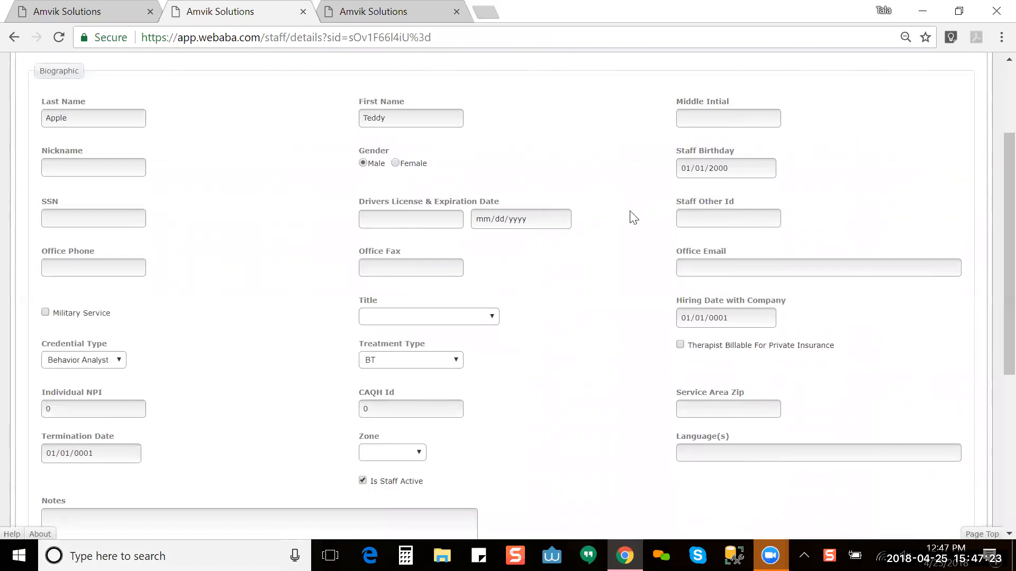
{"action": "left_click", "coordinate": [364, 12]}
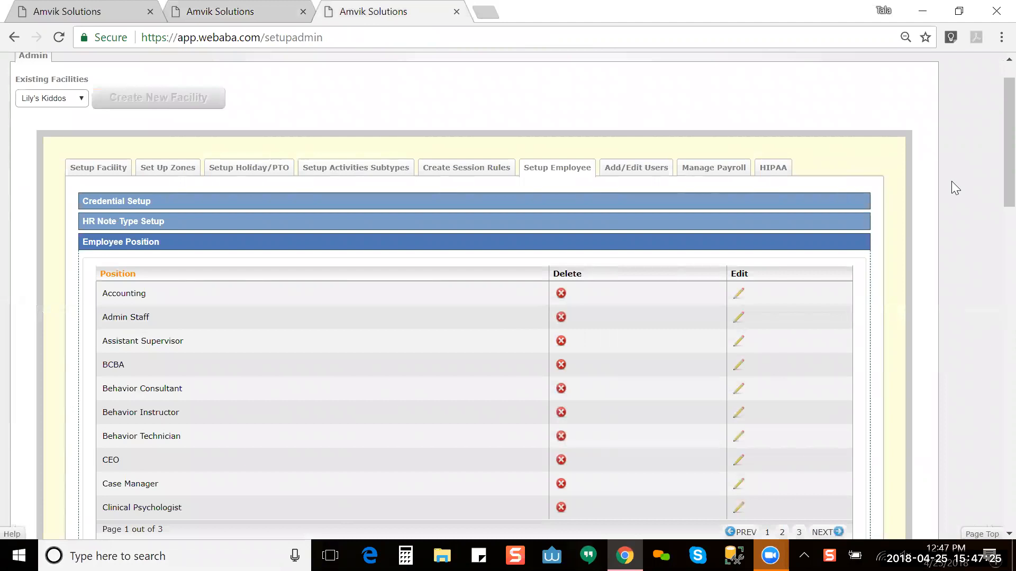
{"action": "scroll", "coordinate": [993, 186], "scroll_direction": "up", "scroll_amount": 1}
{"action": "scroll", "coordinate": [992, 222], "scroll_direction": "down", "scroll_amount": 5}
{"action": "scroll", "coordinate": [991, 247], "scroll_direction": "up", "scroll_amount": 6}
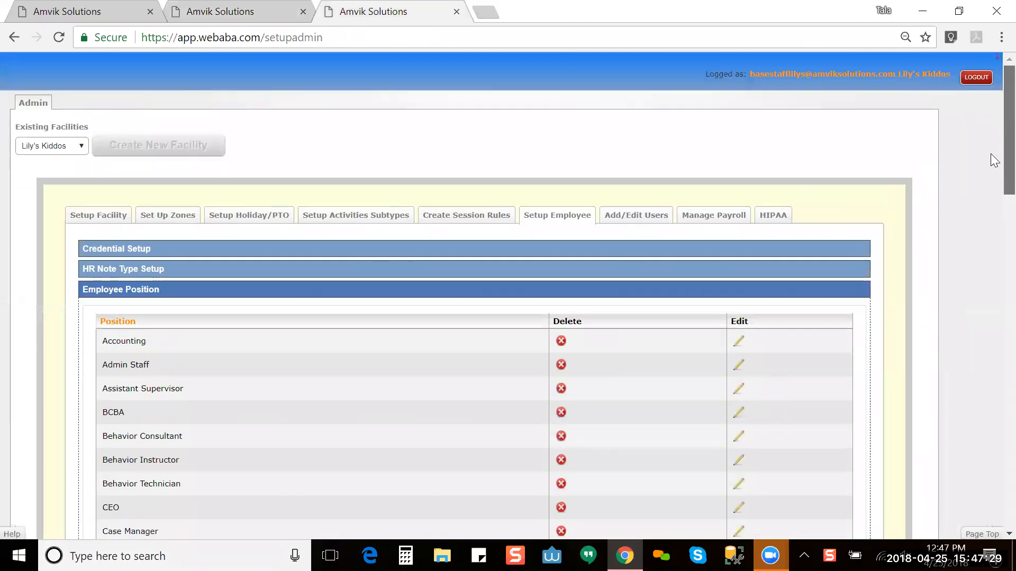
Step: Load the facility's existing users and keep Provider (Therapist) as the user type
{"action": "left_click", "coordinate": [638, 216]}
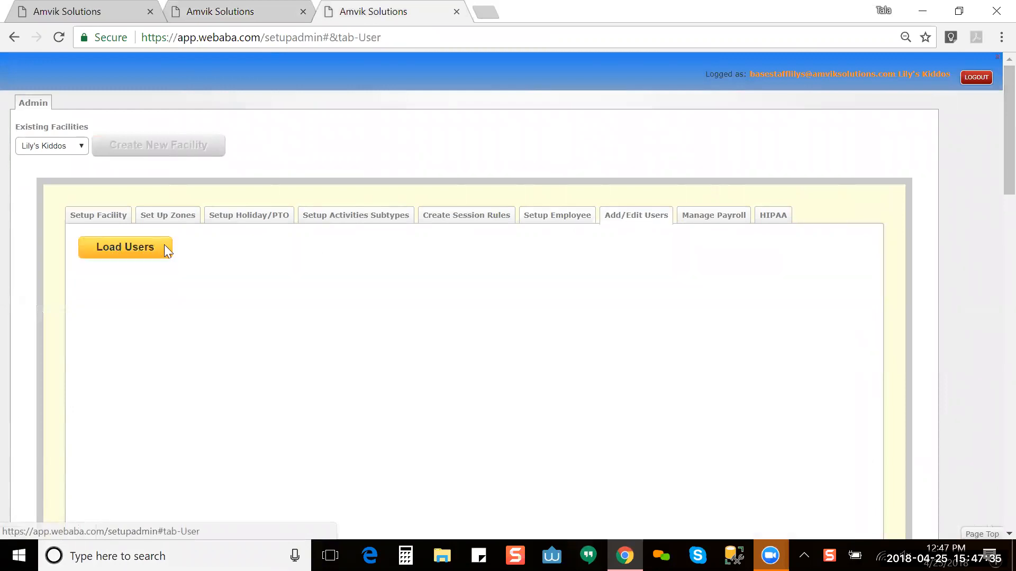
{"action": "left_click", "coordinate": [96, 247]}
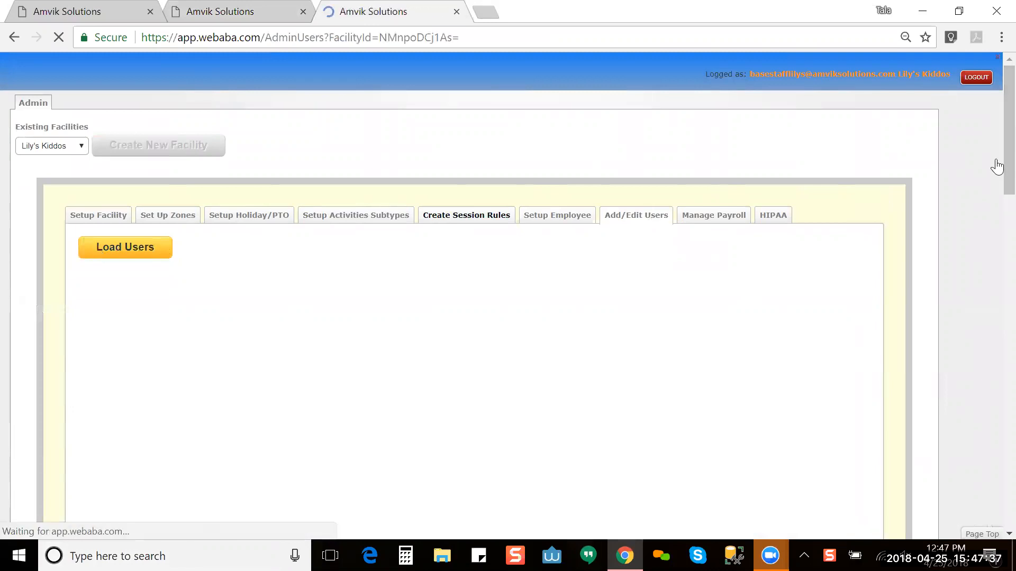
{"action": "scroll", "coordinate": [993, 154], "scroll_direction": "down", "scroll_amount": 3}
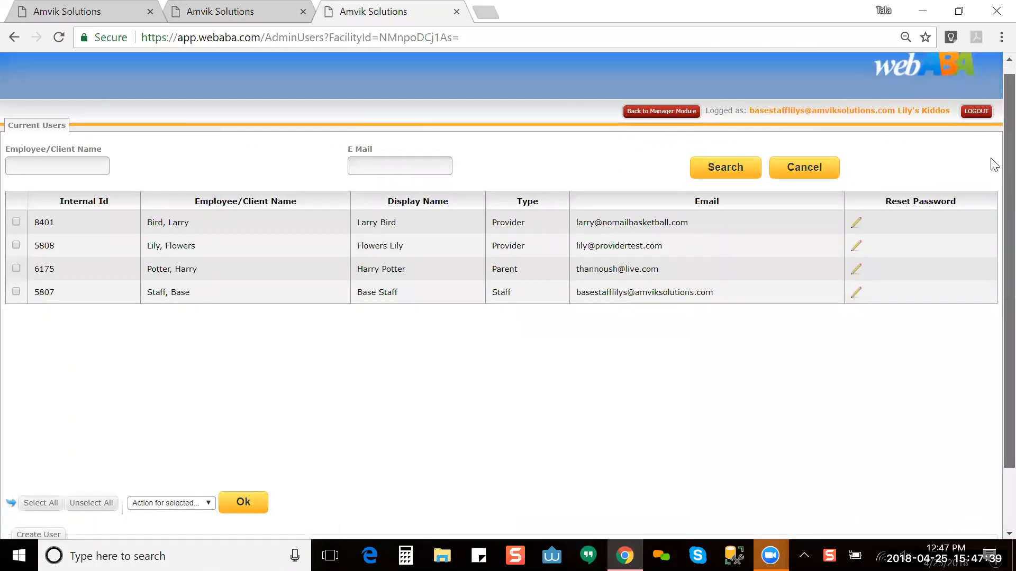
{"action": "scroll", "coordinate": [991, 190], "scroll_direction": "down", "scroll_amount": 1}
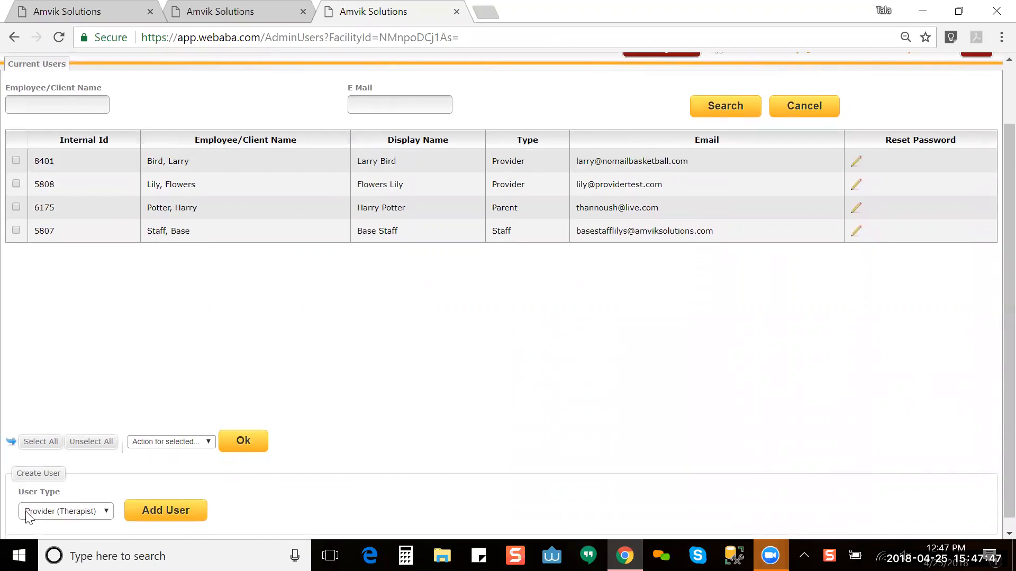
{"action": "left_click", "coordinate": [48, 509]}
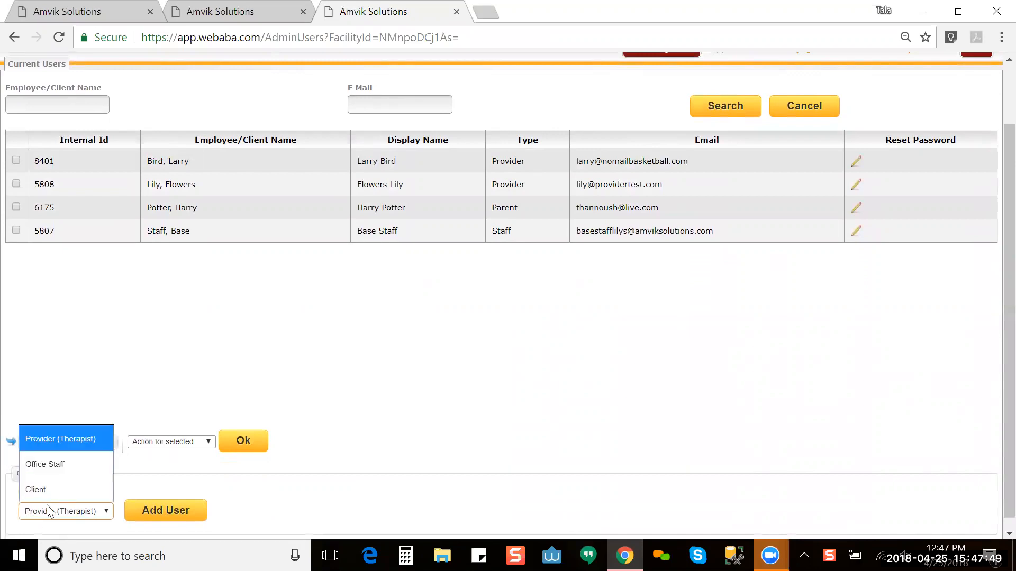
{"action": "left_click", "coordinate": [97, 438]}
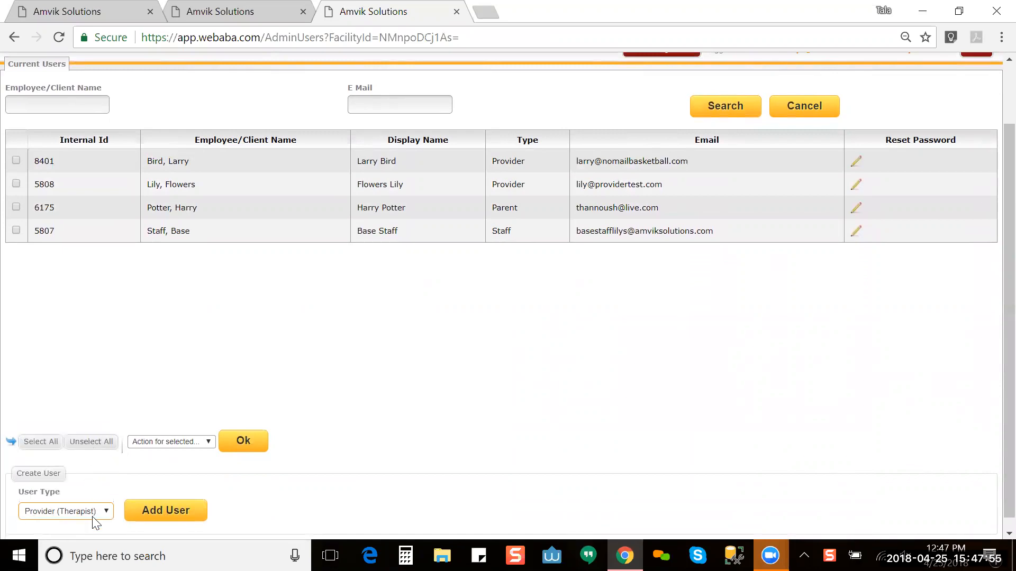
Step: Start a new provider user, select the new employee in Employee/Client, and go to User Email
{"action": "left_click", "coordinate": [155, 510]}
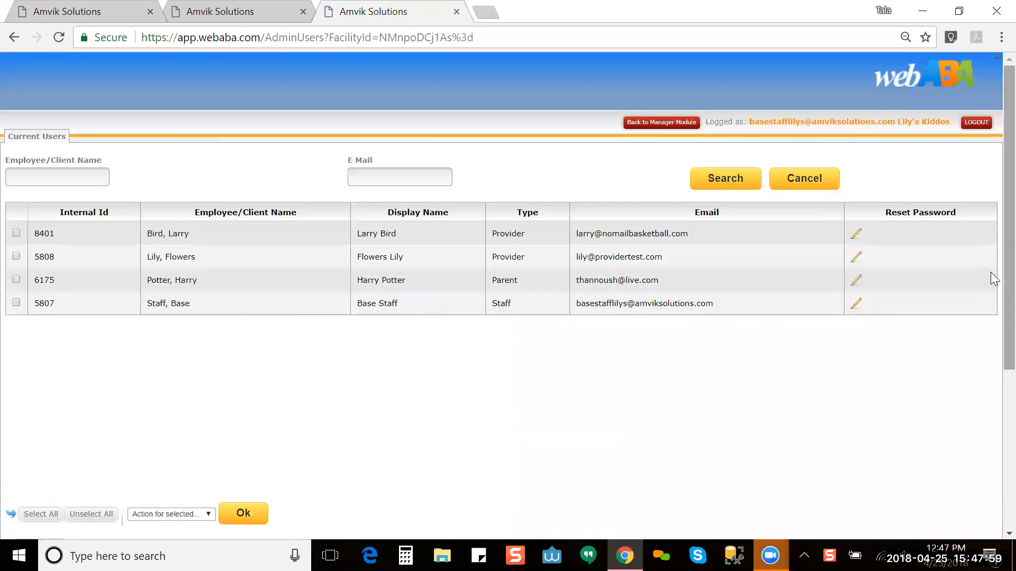
{"action": "scroll", "coordinate": [990, 339], "scroll_direction": "down", "scroll_amount": 5}
{"action": "scroll", "coordinate": [992, 408], "scroll_direction": "up", "scroll_amount": 1}
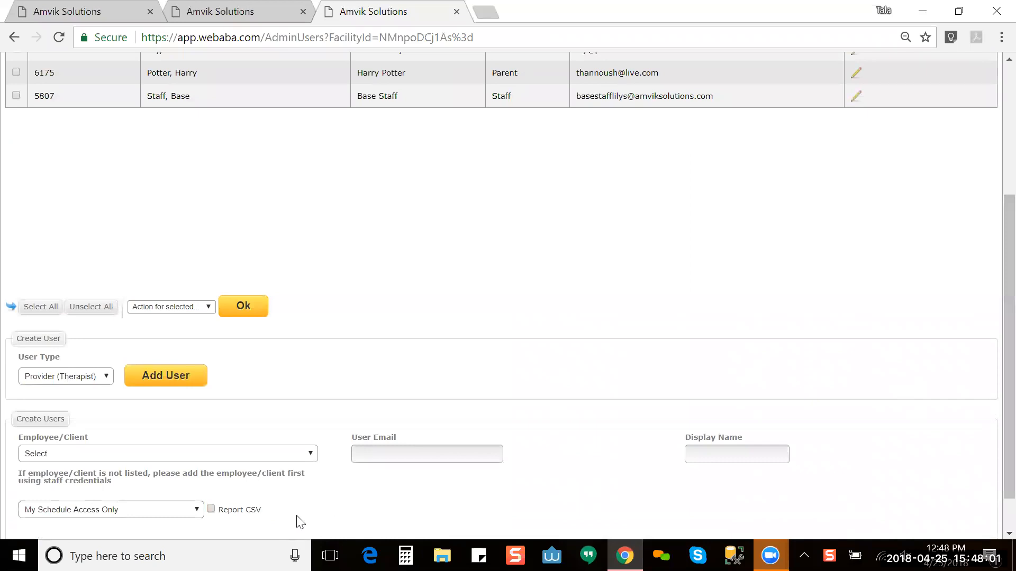
{"action": "left_click", "coordinate": [298, 454]}
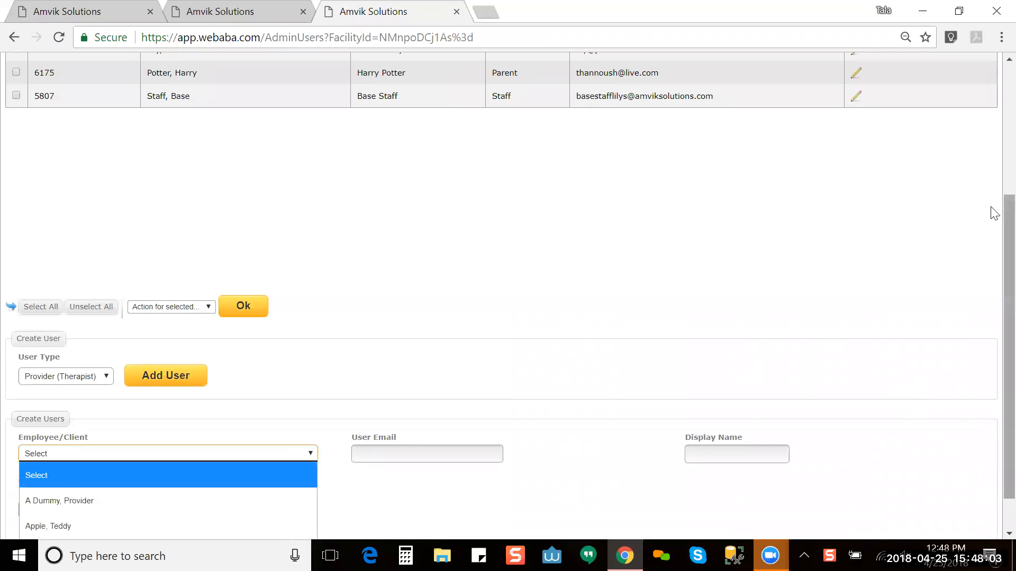
{"action": "left_click_drag", "start_coordinate": [1004, 216], "coordinate": [1004, 262]}
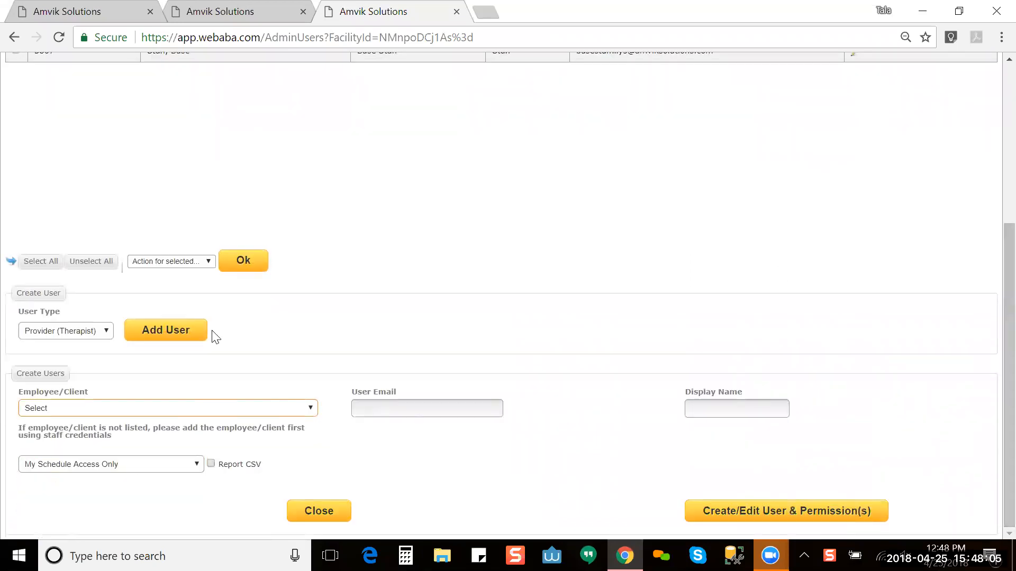
{"action": "left_click", "coordinate": [206, 414]}
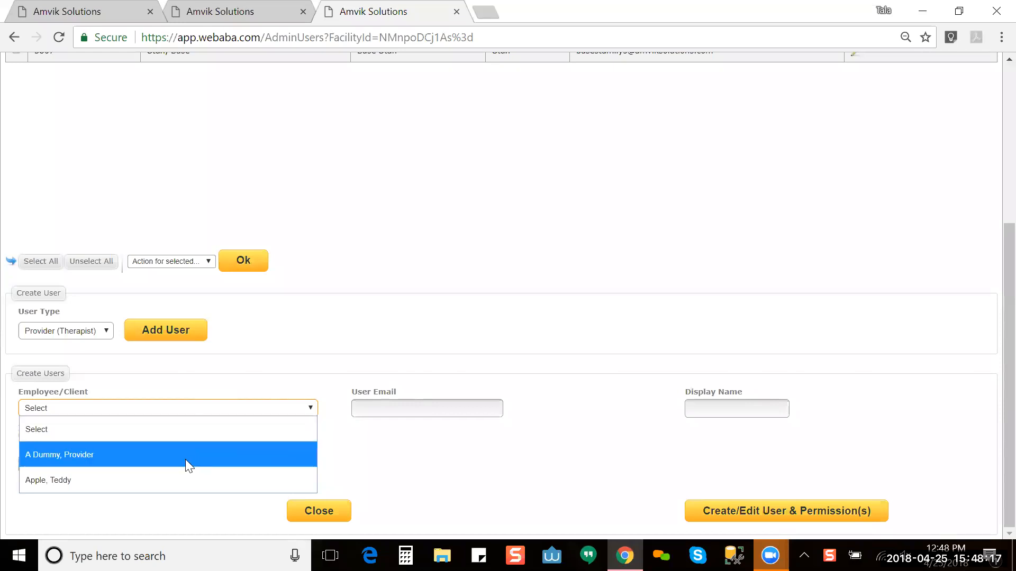
{"action": "left_click", "coordinate": [94, 480]}
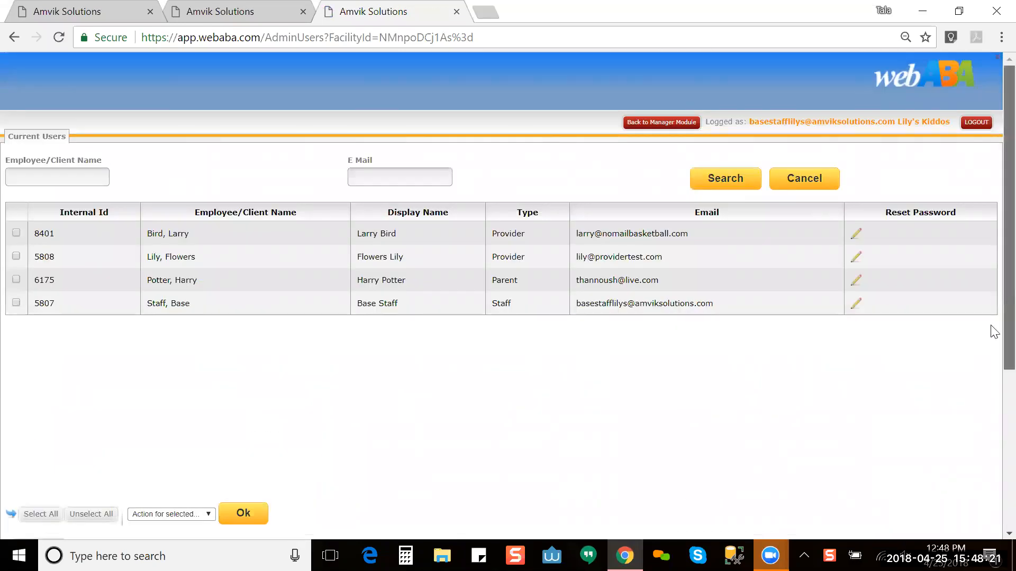
{"action": "scroll", "coordinate": [995, 402], "scroll_direction": "down", "scroll_amount": 5}
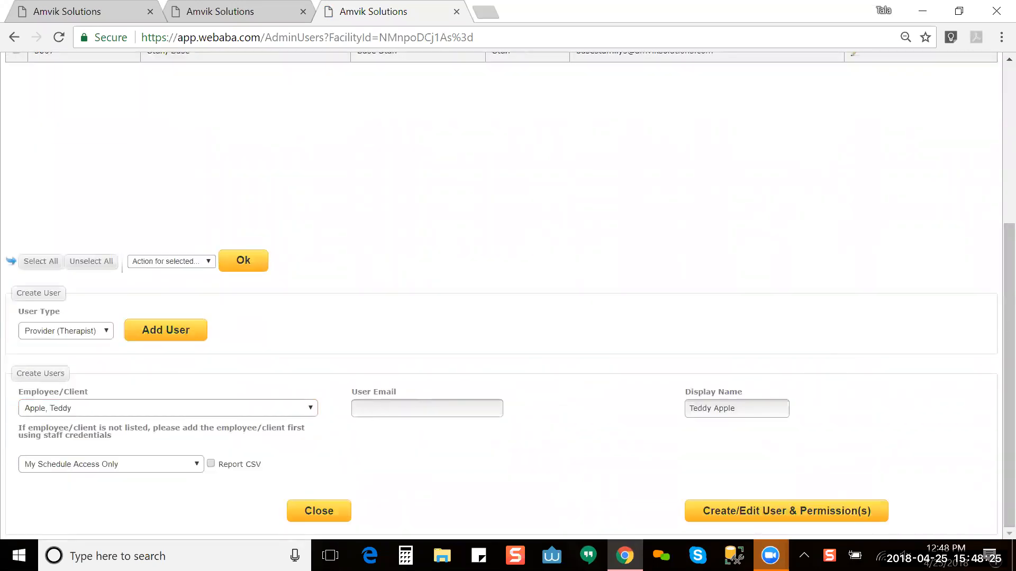
{"action": "left_click", "coordinate": [402, 408]}
Step: Enter the employee's office email on the Biographic page, save it, and return to the users tab
{"action": "left_click", "coordinate": [237, 10]}
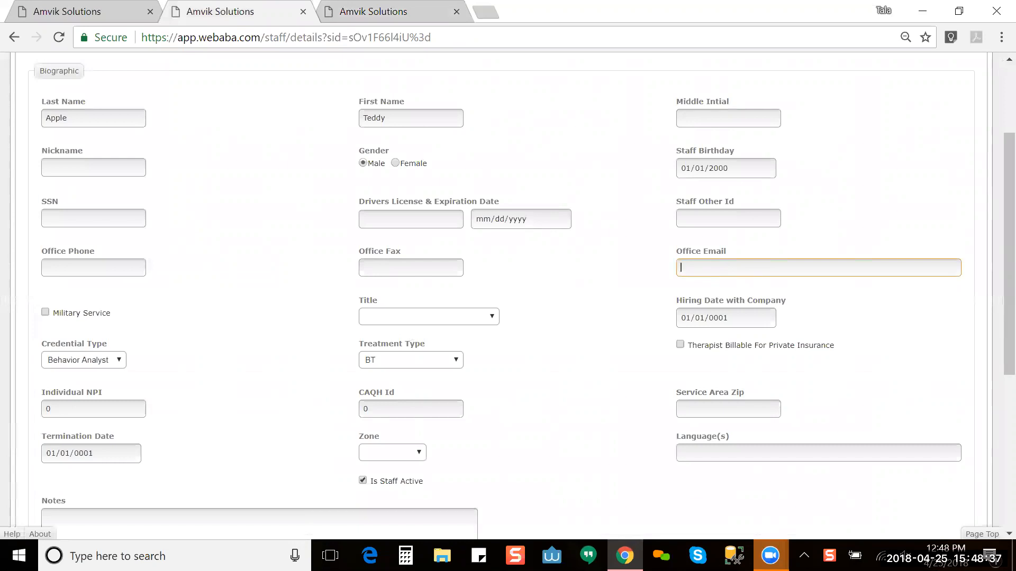
{"action": "type", "text": "esting"}
{"action": "key", "text": "BackSpace"}
{"action": "key", "text": "BackSpace"}
{"action": "key", "text": "BackSpace"}
{"action": "key", "text": "BackSpace"}
{"action": "type", "text": "teddy@noemail.com"}
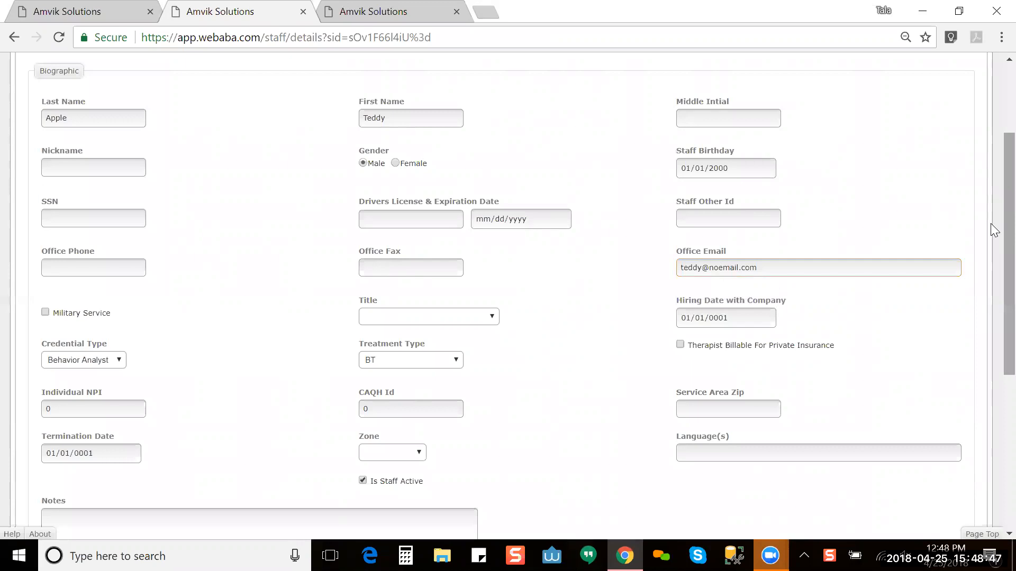
{"action": "scroll", "coordinate": [990, 346], "scroll_direction": "down", "scroll_amount": 5}
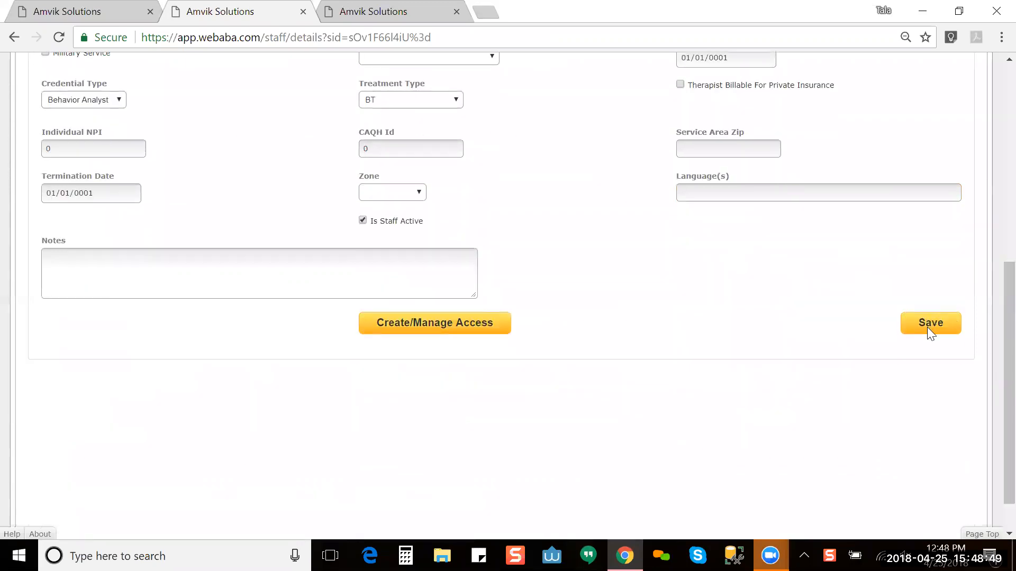
{"action": "left_click", "coordinate": [927, 327]}
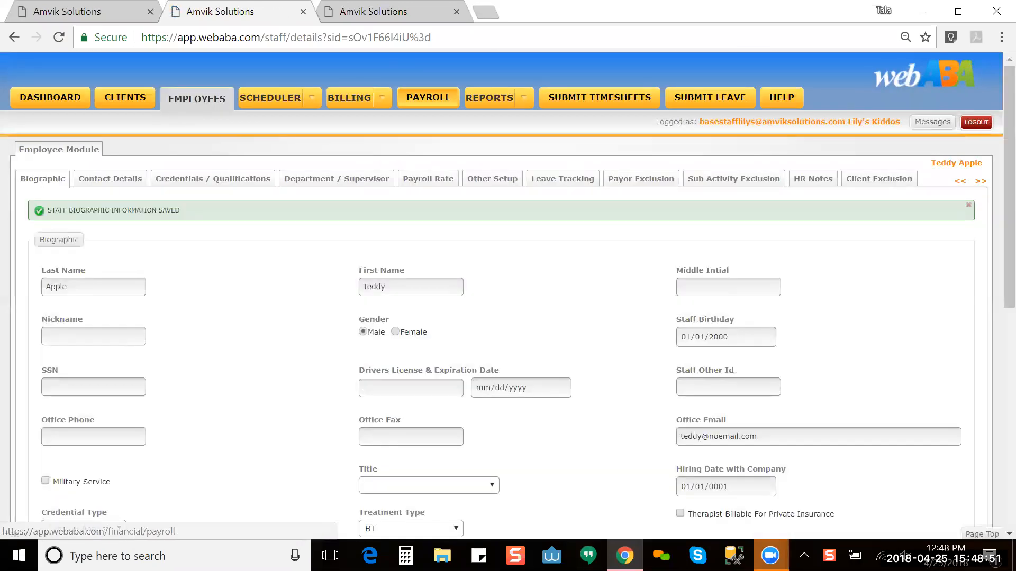
{"action": "left_click", "coordinate": [391, 7]}
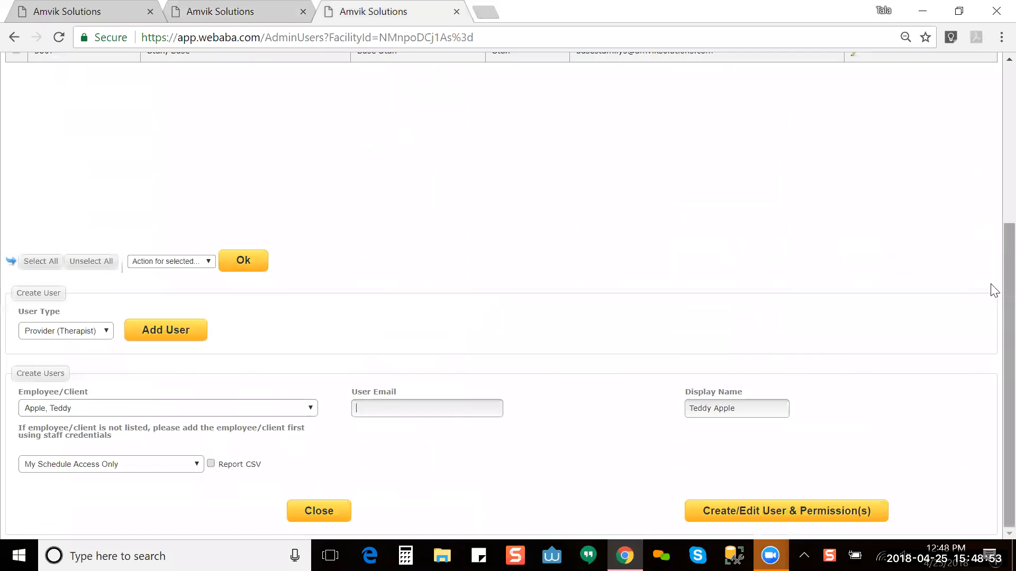
{"action": "left_click_drag", "start_coordinate": [992, 288], "coordinate": [991, 114]}
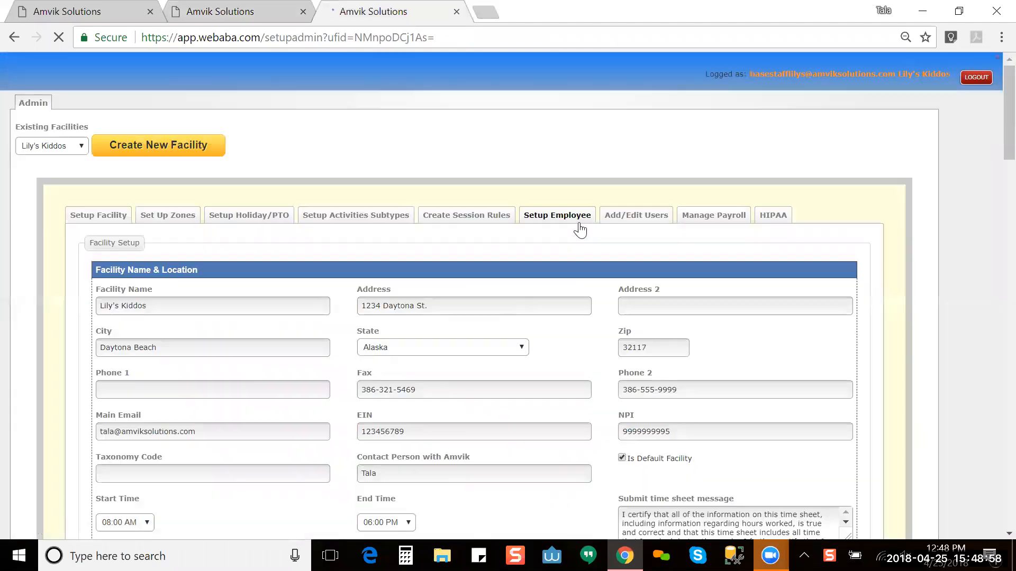
Step: Reload users, add a provider user for the new employee, and check the auto-filled email
{"action": "left_click", "coordinate": [634, 216]}
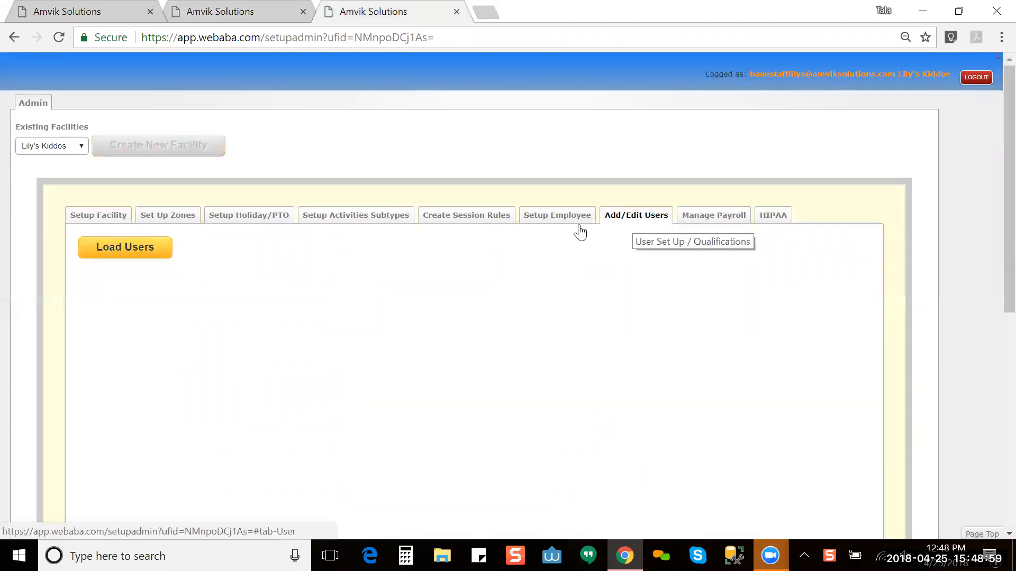
{"action": "left_click", "coordinate": [127, 248]}
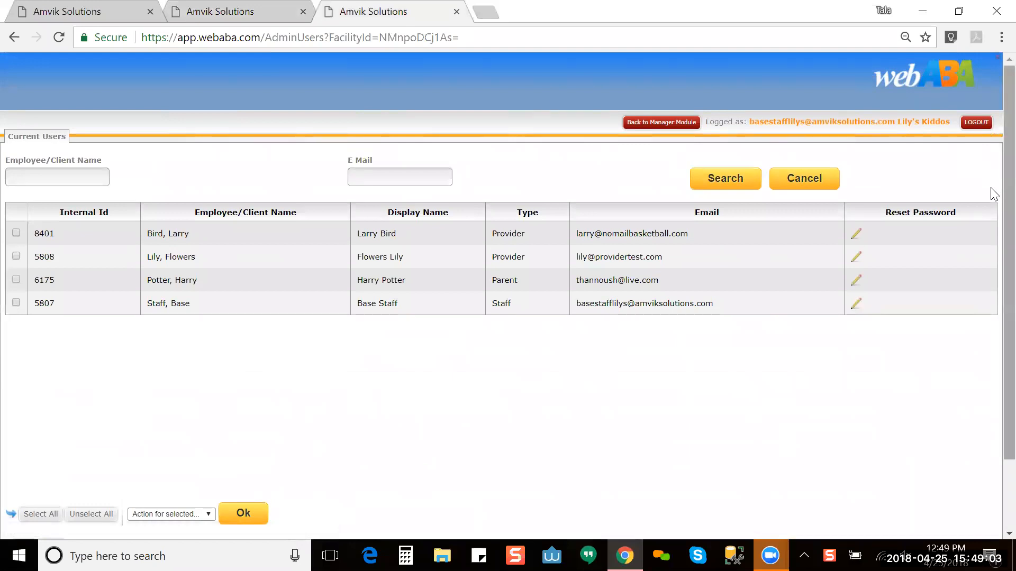
{"action": "scroll", "coordinate": [993, 317], "scroll_direction": "down", "scroll_amount": 3}
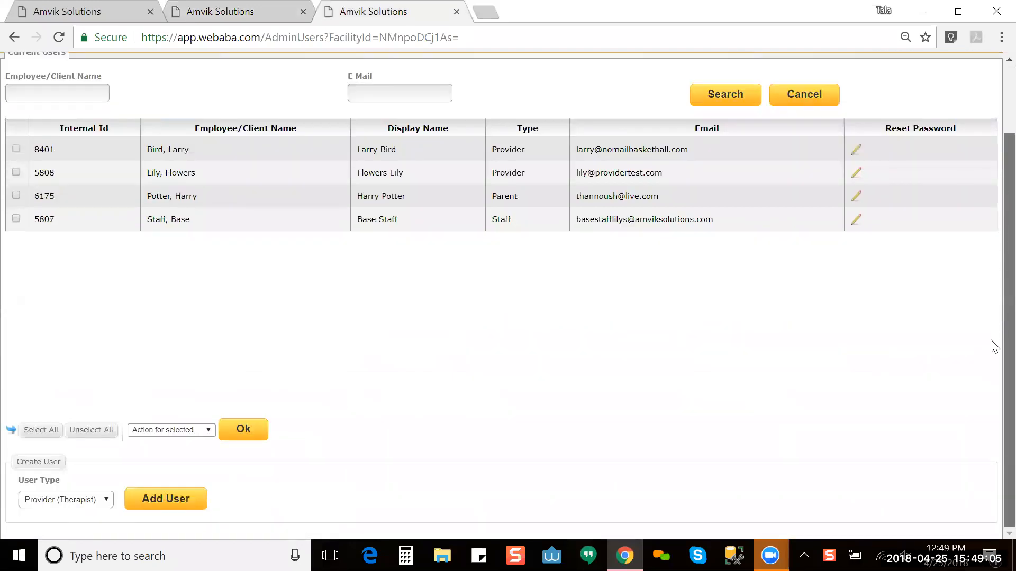
{"action": "left_click", "coordinate": [154, 500]}
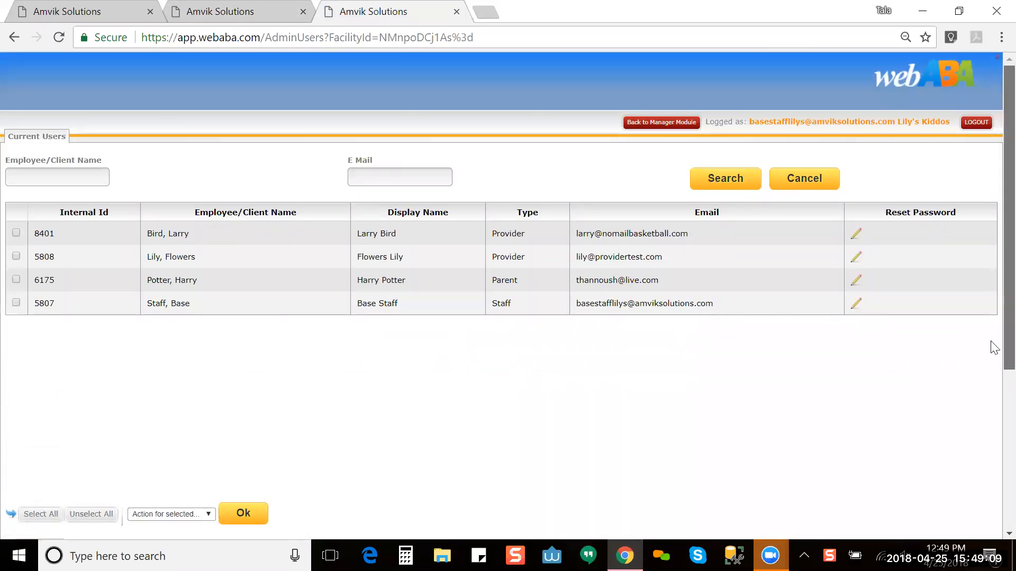
{"action": "scroll", "coordinate": [990, 349], "scroll_direction": "down", "scroll_amount": 5}
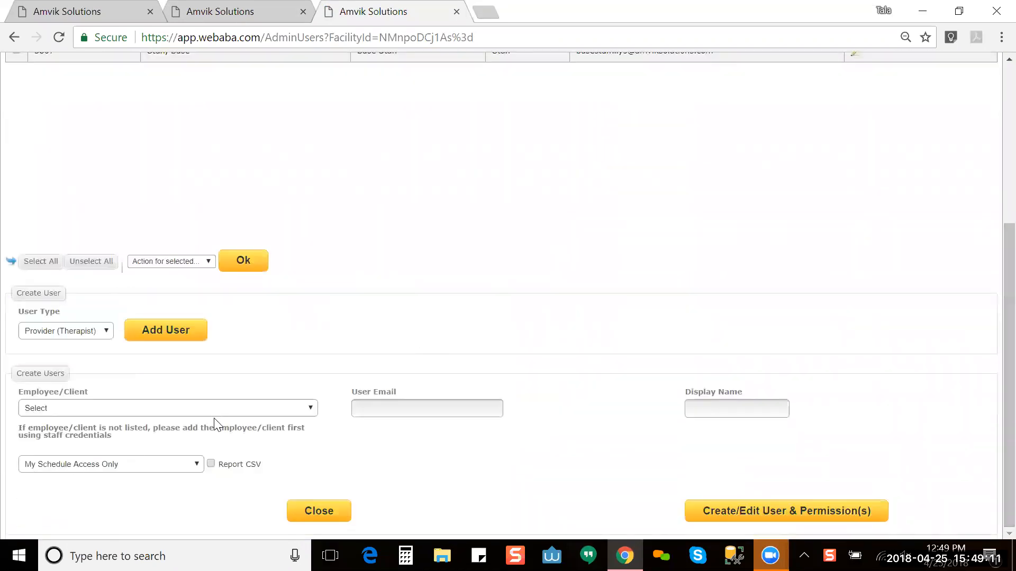
{"action": "left_click", "coordinate": [241, 408]}
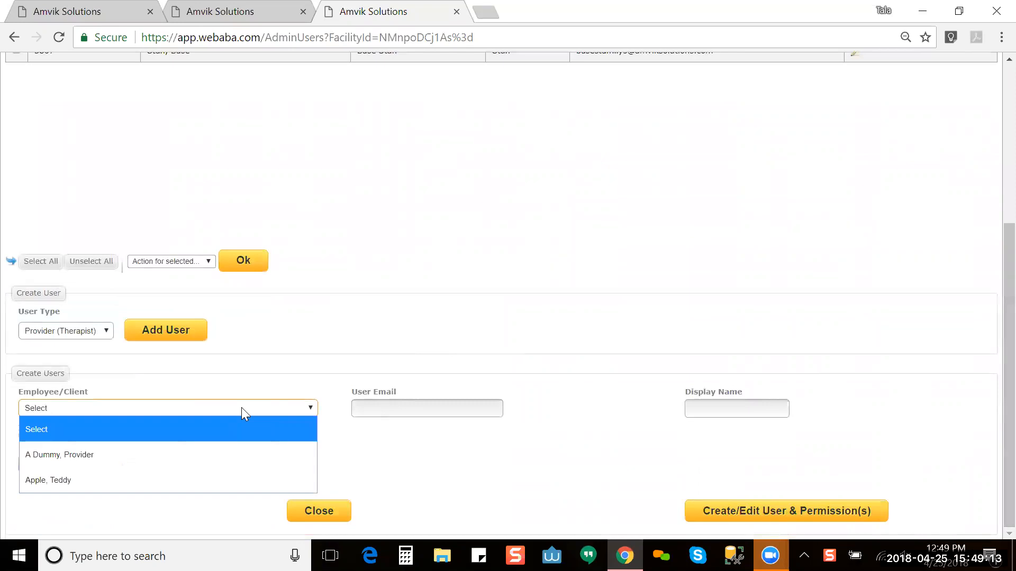
{"action": "left_click", "coordinate": [238, 480]}
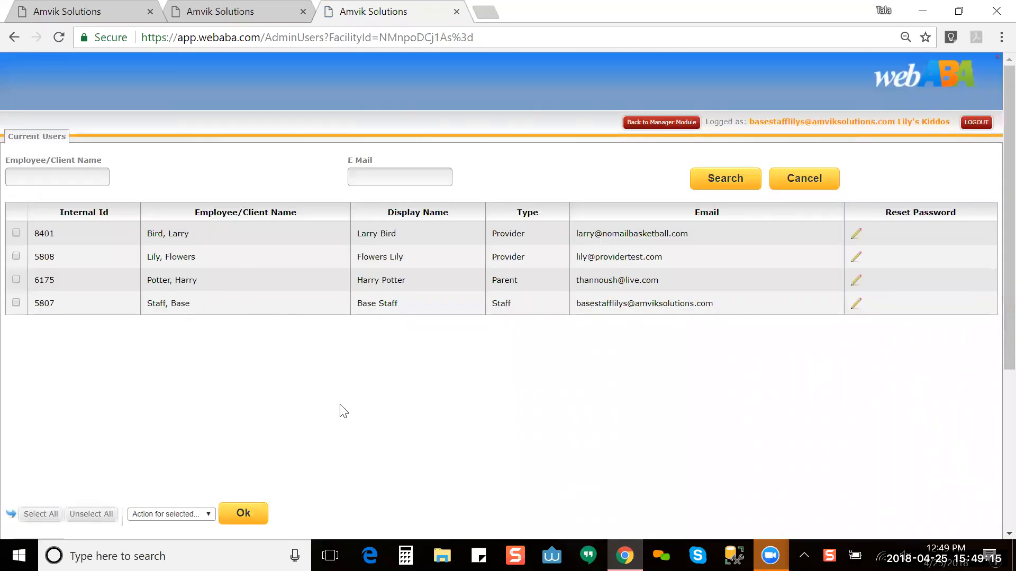
{"action": "left_click_drag", "start_coordinate": [1009, 147], "coordinate": [1009, 349]}
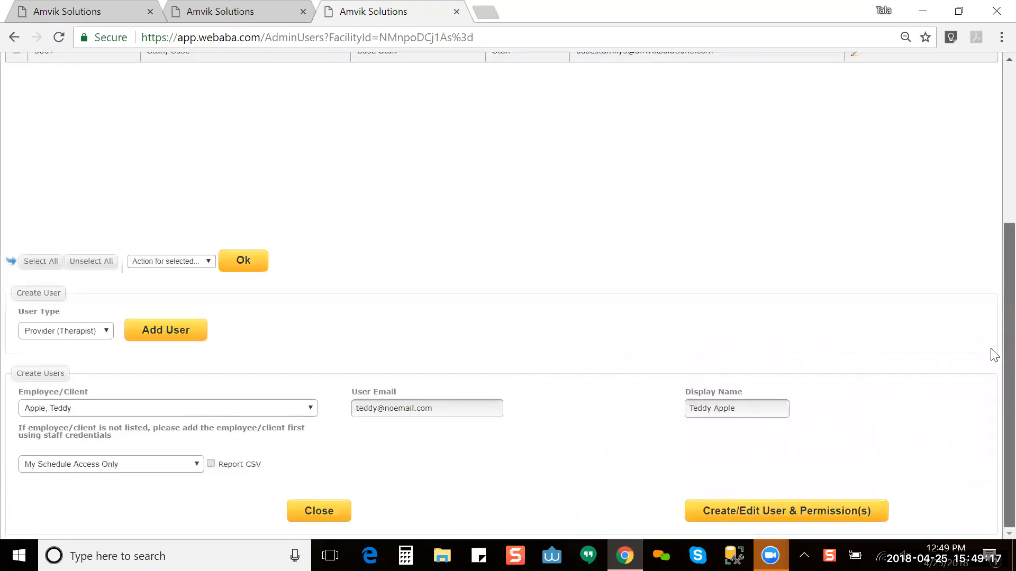
{"action": "left_click", "coordinate": [433, 408]}
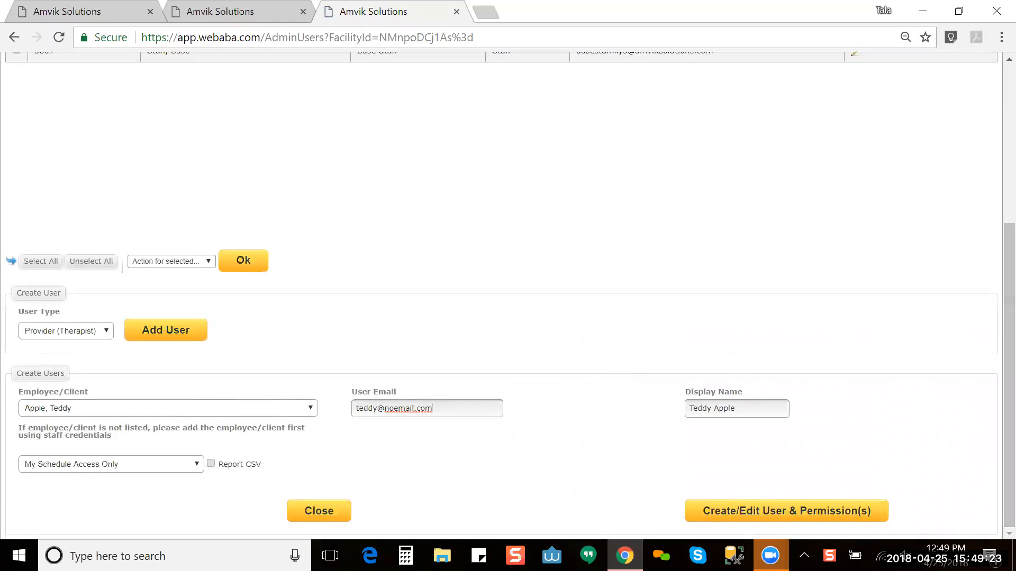
{"action": "left_click", "coordinate": [238, 4]}
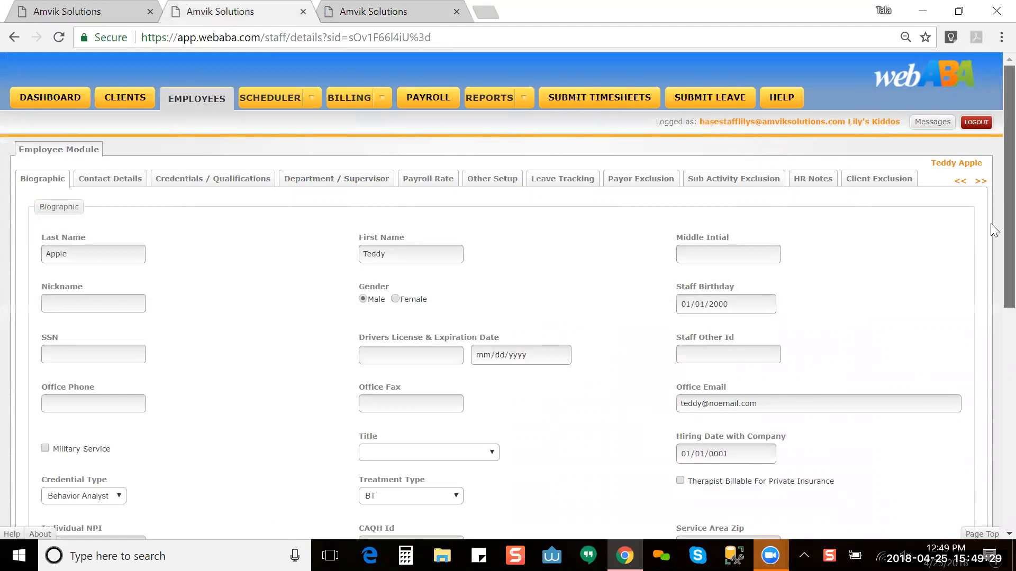
{"action": "scroll", "coordinate": [991, 224], "scroll_direction": "down", "scroll_amount": 3}
{"action": "scroll", "coordinate": [990, 252], "scroll_direction": "up", "scroll_amount": 3}
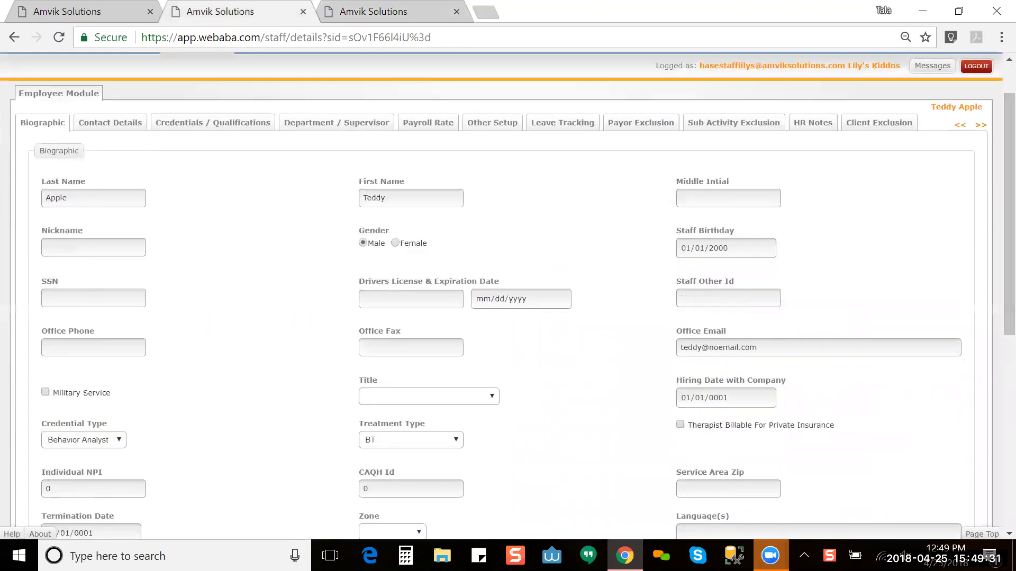
{"action": "left_click", "coordinate": [395, 10]}
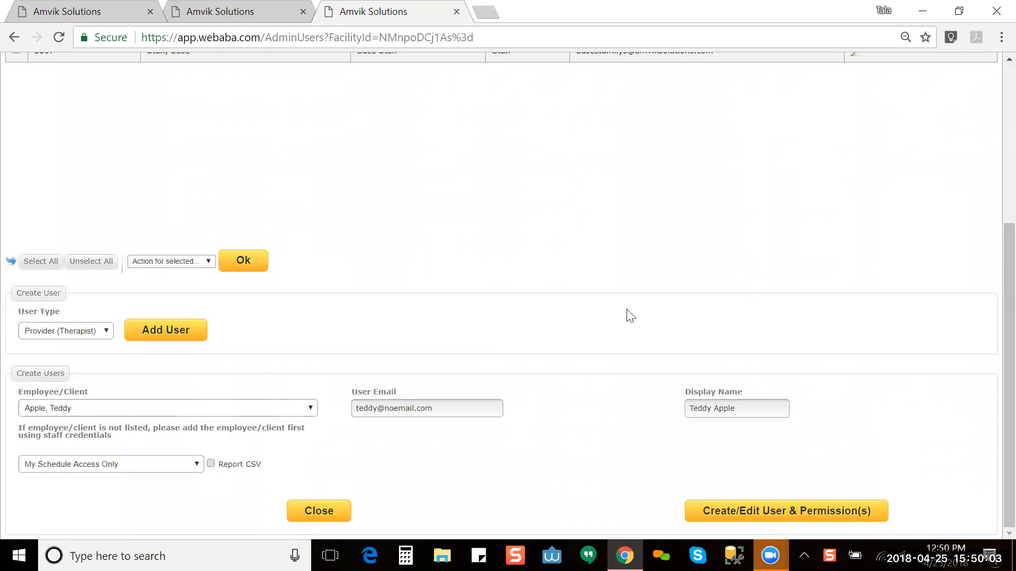
Step: View the four schedule access levels, keeping My Schedule Access Only selected
{"action": "left_click", "coordinate": [111, 464]}
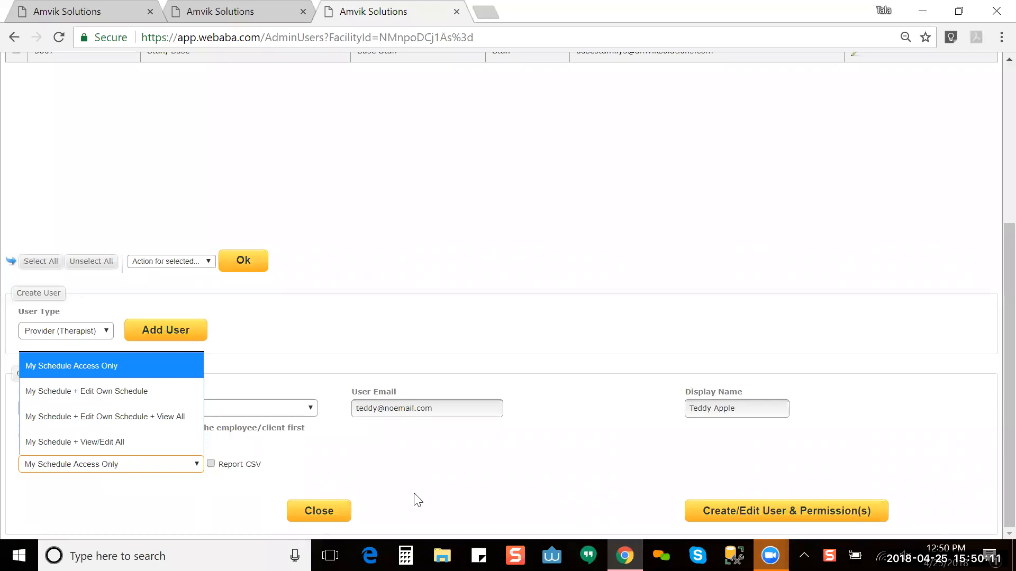
{"action": "left_click", "coordinate": [474, 485]}
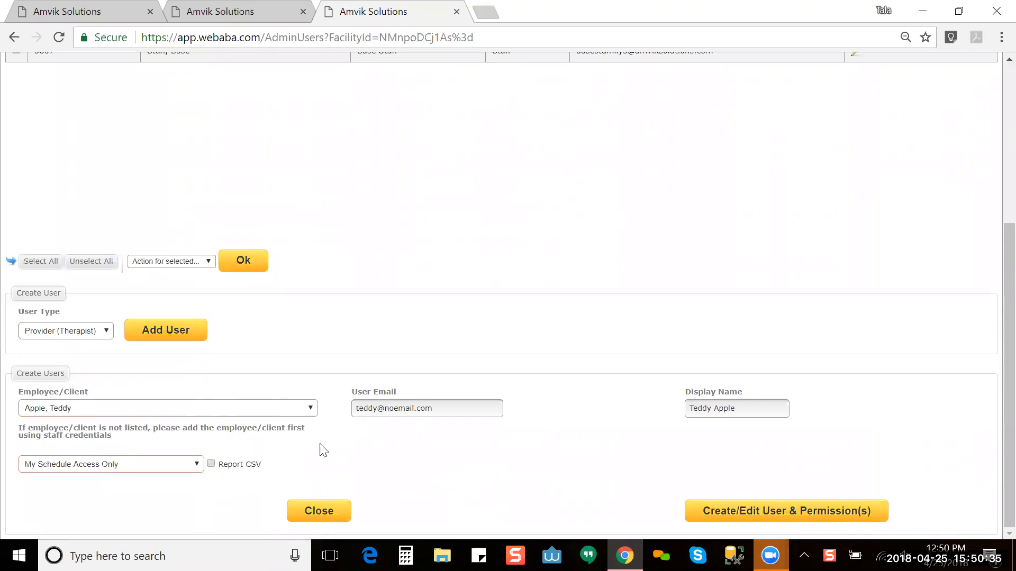
{"action": "left_click", "coordinate": [87, 471]}
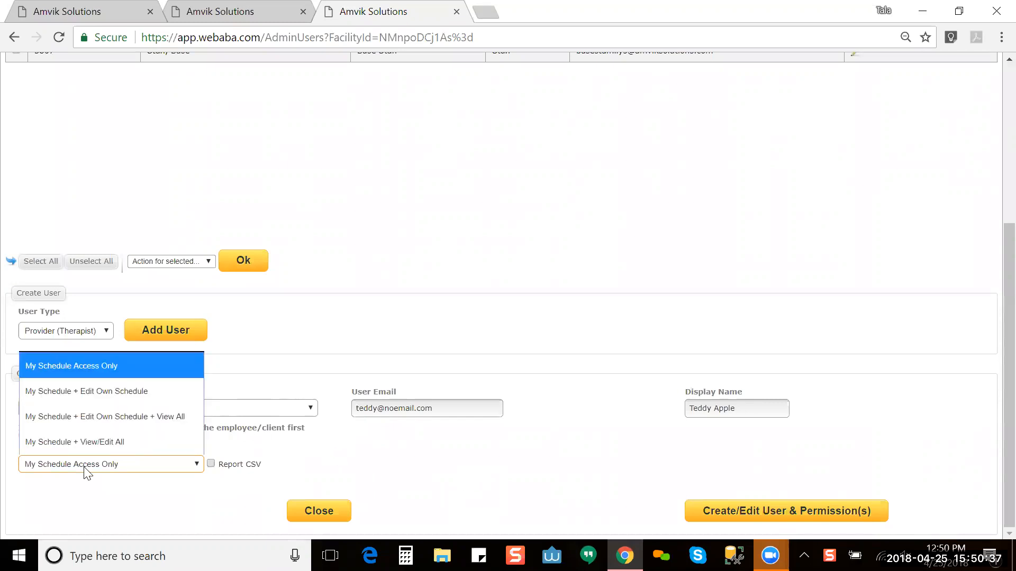
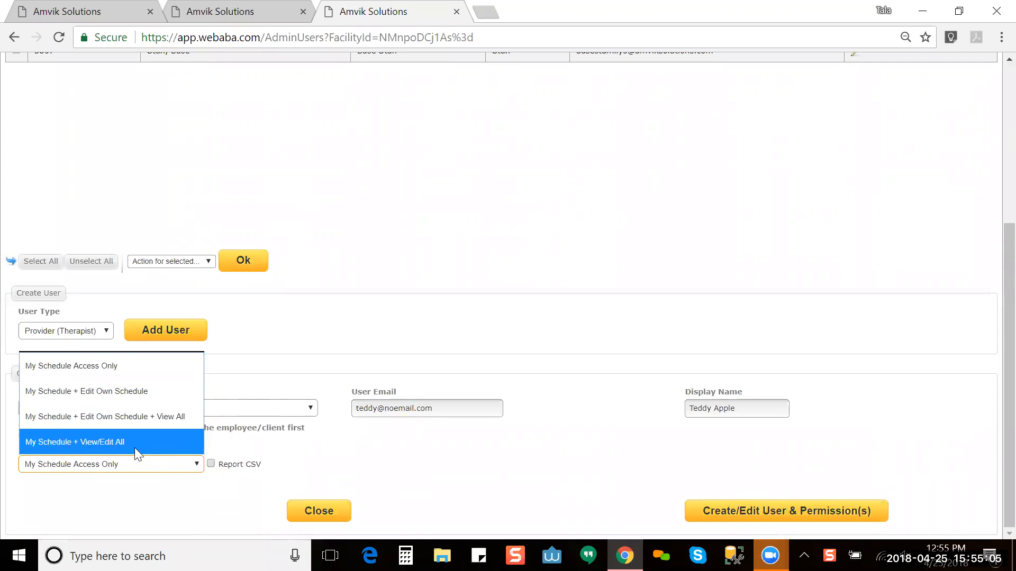
Step: Give the provider 'My Schedule + View/Edit All' schedule access and uncheck Report CSV
{"action": "left_click", "coordinate": [137, 497]}
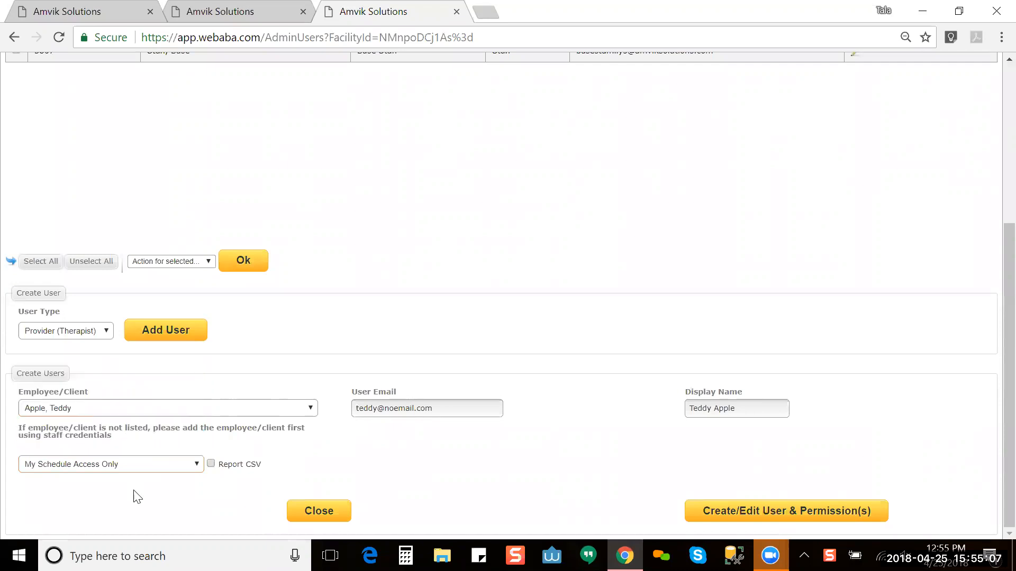
{"action": "left_click", "coordinate": [167, 463]}
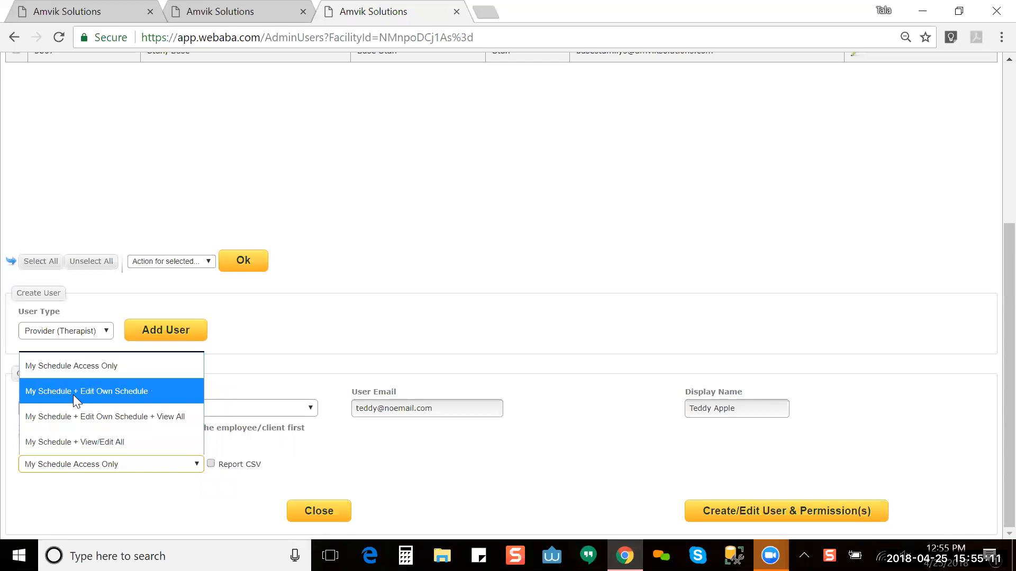
{"action": "left_click", "coordinate": [84, 439]}
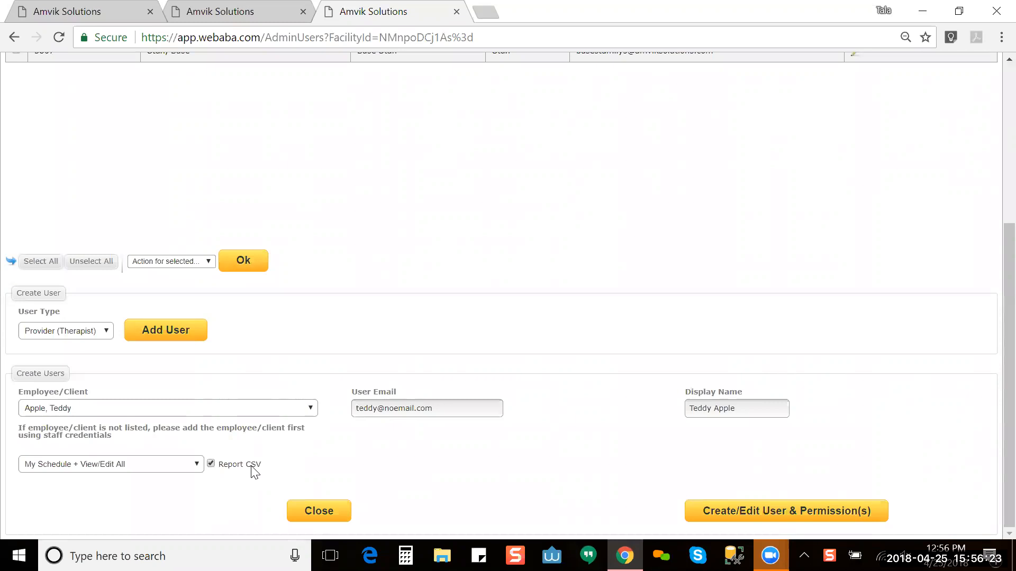
{"action": "left_click", "coordinate": [211, 464]}
Step: Create the provider user, then start adding a new Office Staff user
{"action": "left_click", "coordinate": [748, 509]}
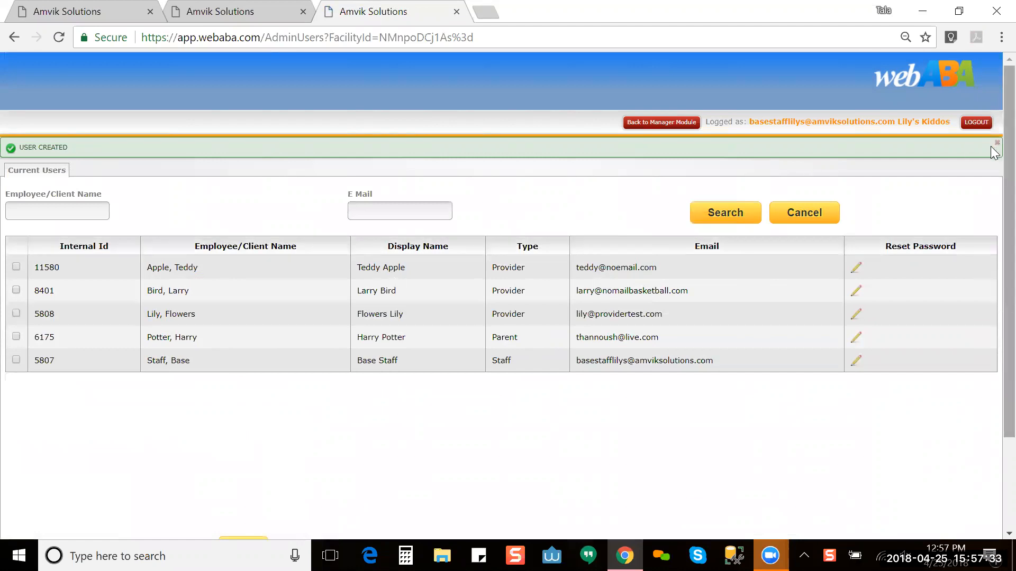
{"action": "scroll", "coordinate": [990, 153], "scroll_direction": "down", "scroll_amount": 3}
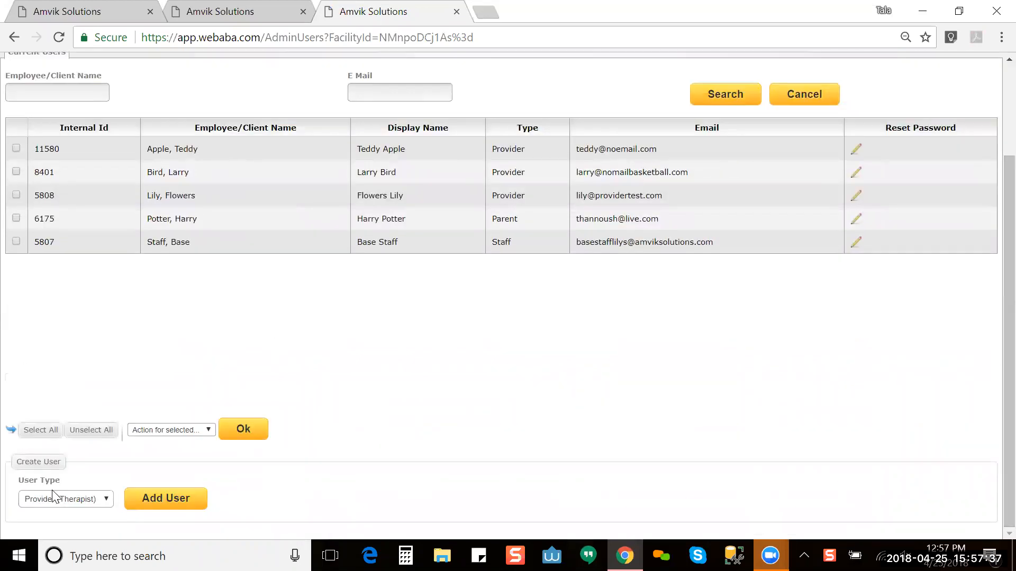
{"action": "left_click", "coordinate": [56, 505]}
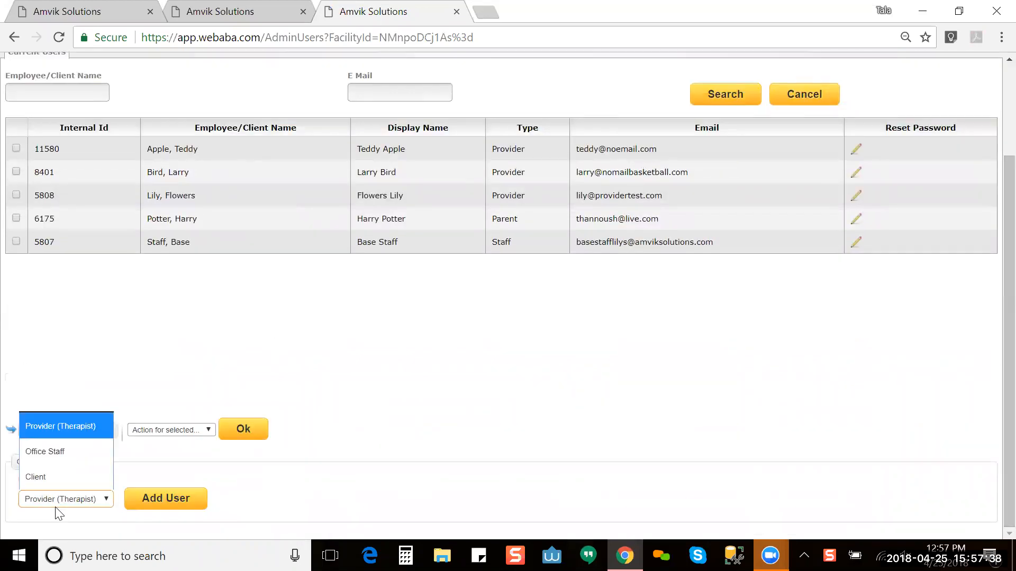
{"action": "left_click", "coordinate": [104, 452]}
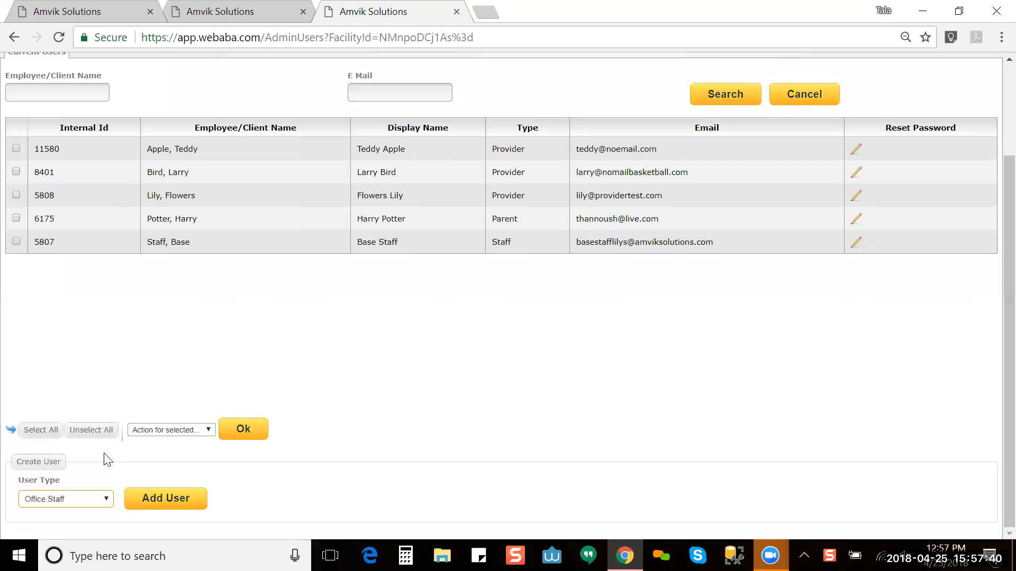
{"action": "left_click", "coordinate": [186, 497]}
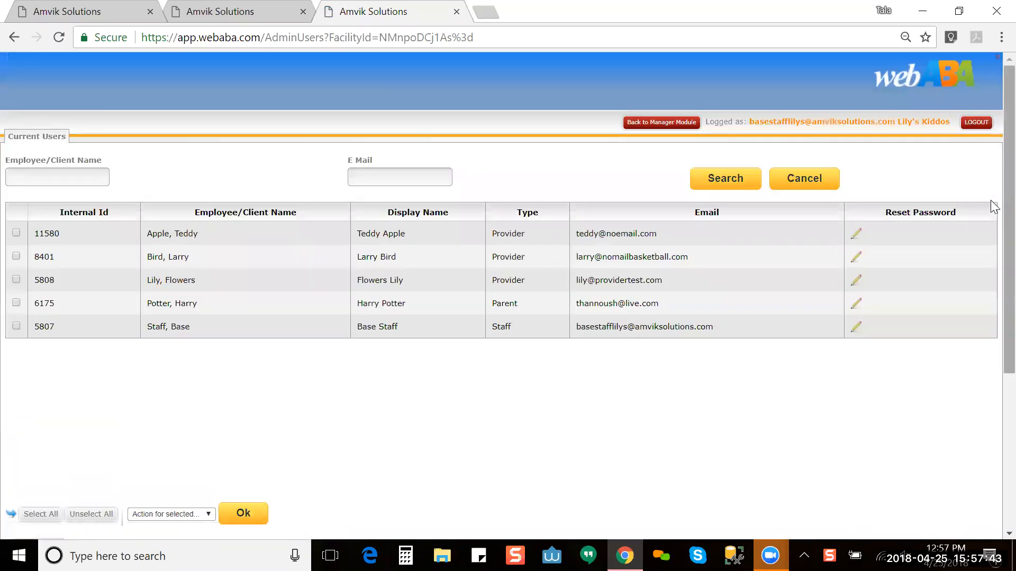
{"action": "scroll", "coordinate": [990, 334], "scroll_direction": "down", "scroll_amount": 5}
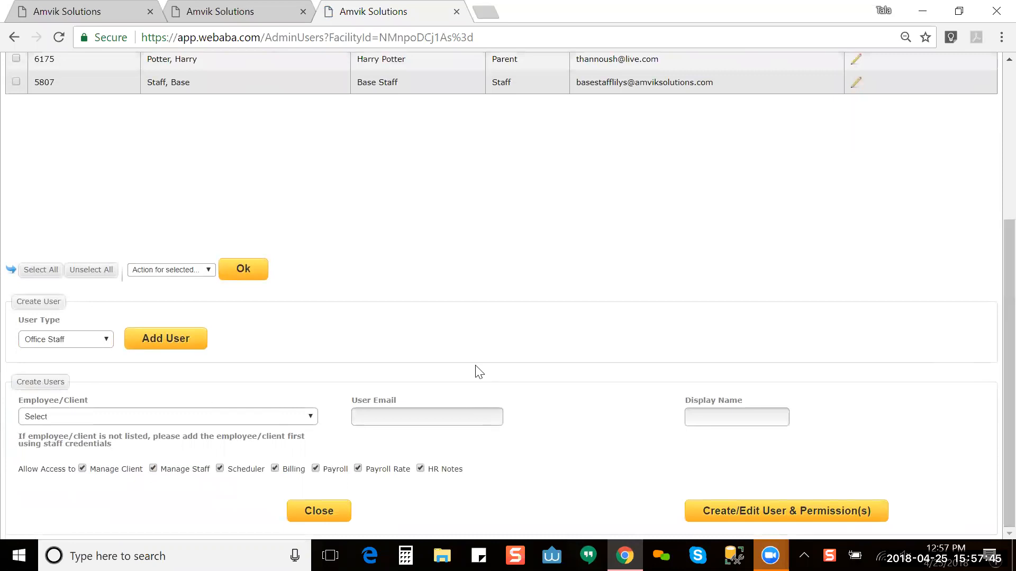
Step: Link the listed employee to the new Office Staff user
{"action": "left_click", "coordinate": [298, 418]}
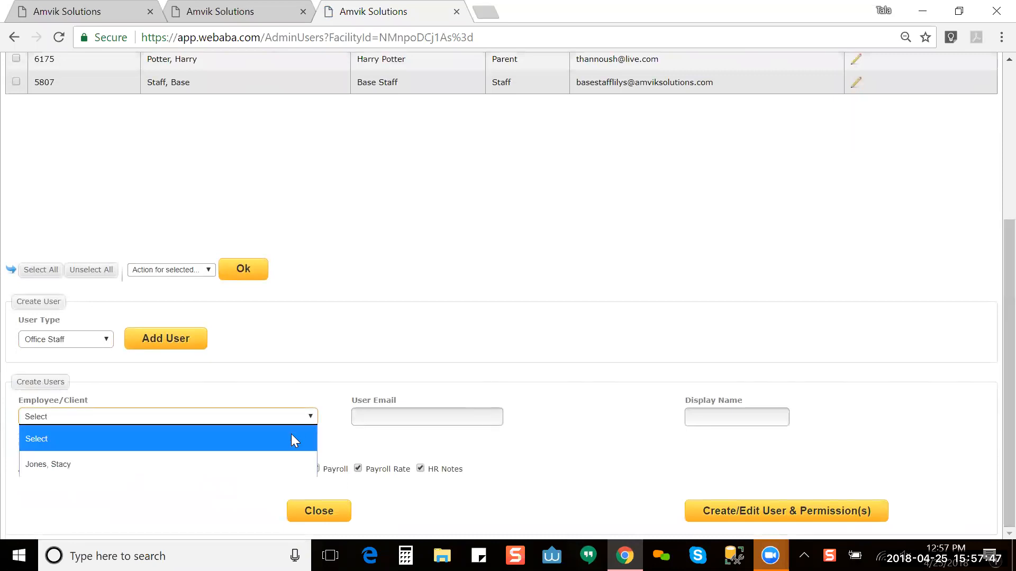
{"action": "left_click", "coordinate": [290, 464]}
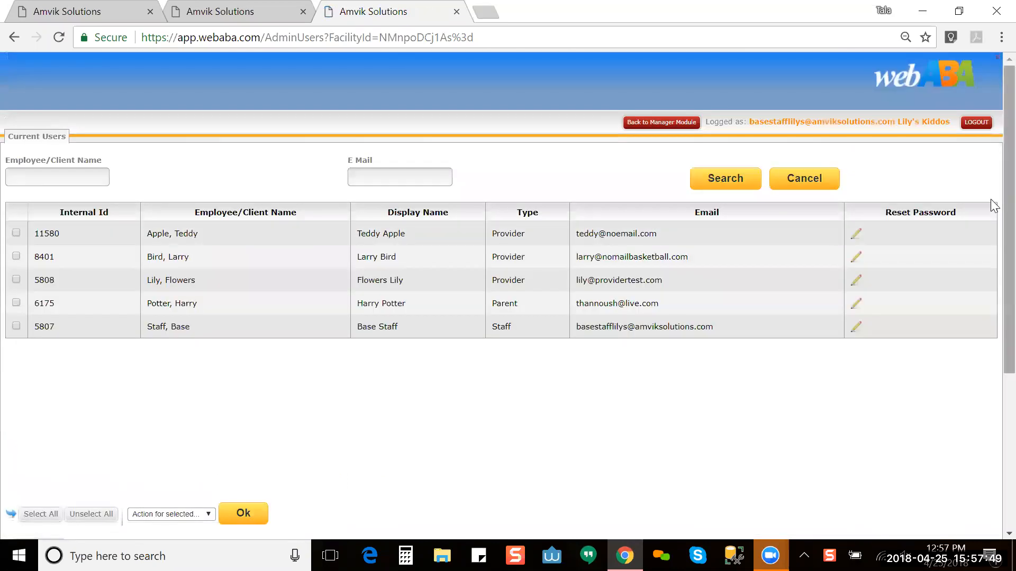
{"action": "scroll", "coordinate": [992, 318], "scroll_direction": "down", "scroll_amount": 5}
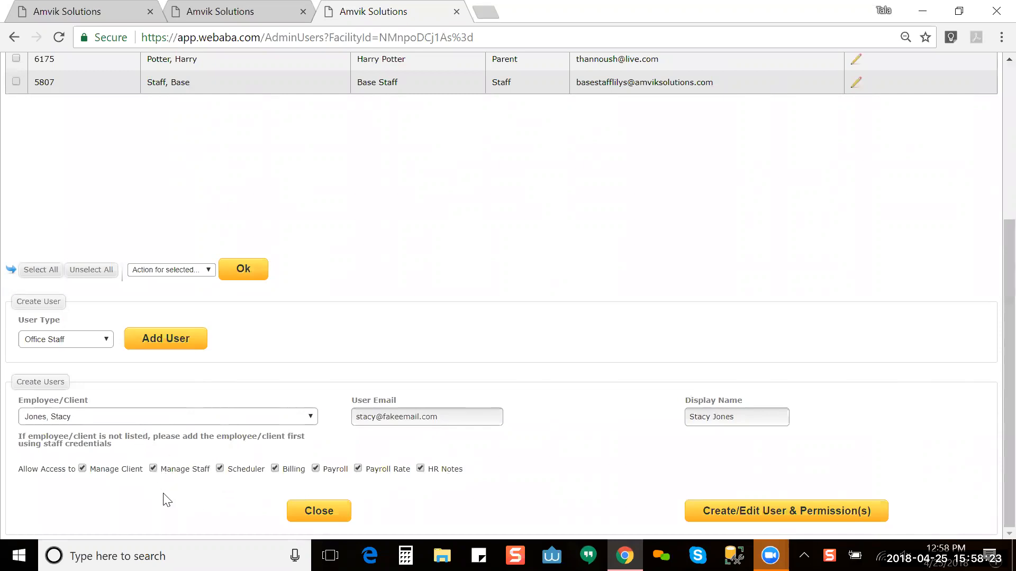
Step: Check the employee's staff details in the other tab, then remove HR Notes access
{"action": "left_click", "coordinate": [220, 13]}
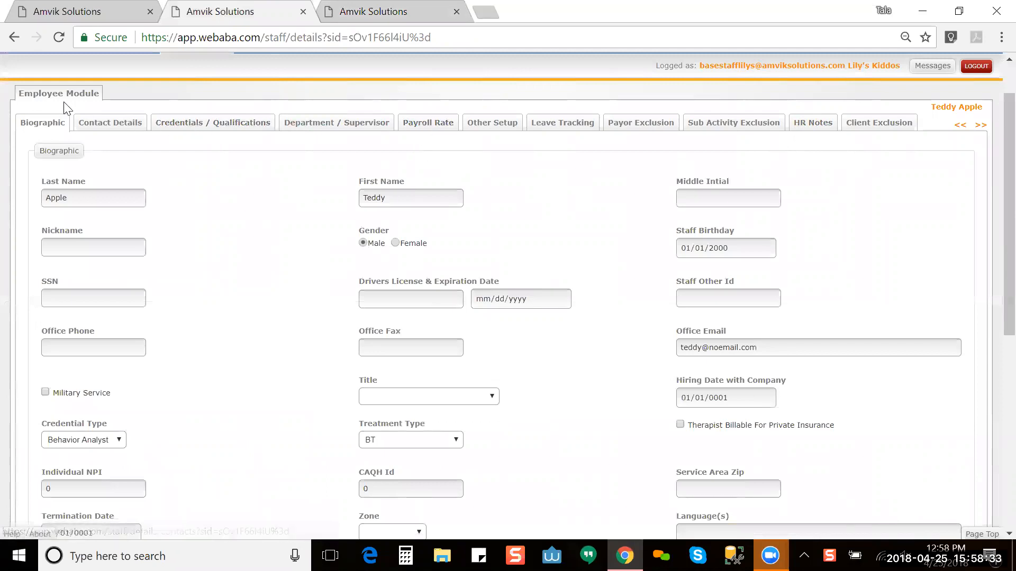
{"action": "left_click", "coordinate": [390, 12]}
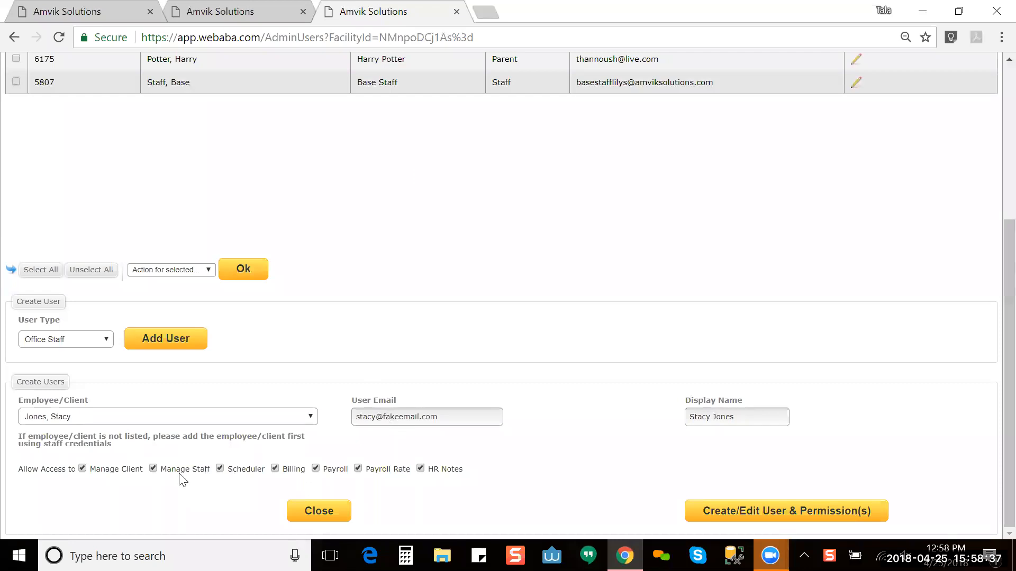
{"action": "left_click", "coordinate": [420, 468]}
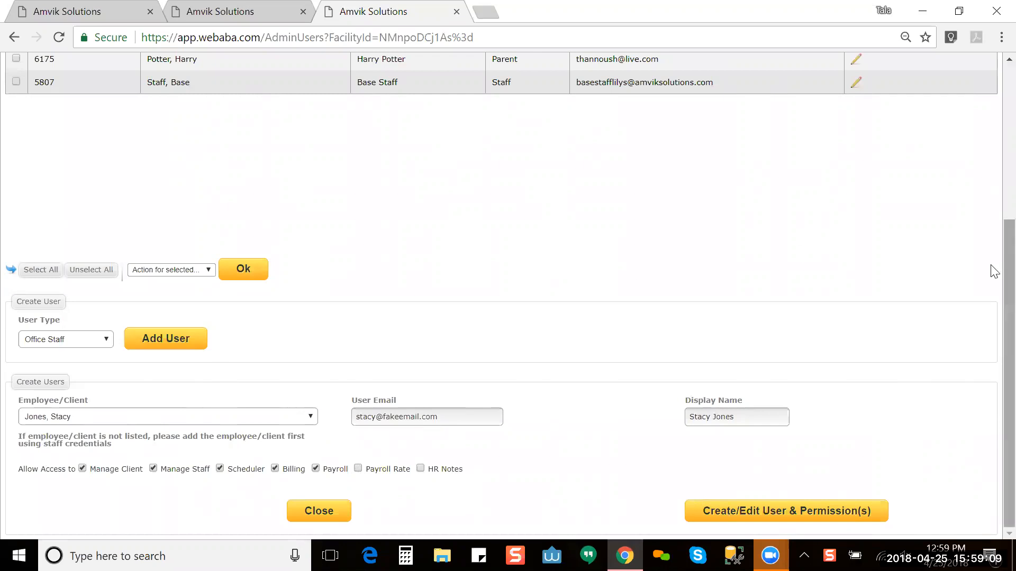
{"action": "scroll", "coordinate": [993, 249], "scroll_direction": "up", "scroll_amount": 5}
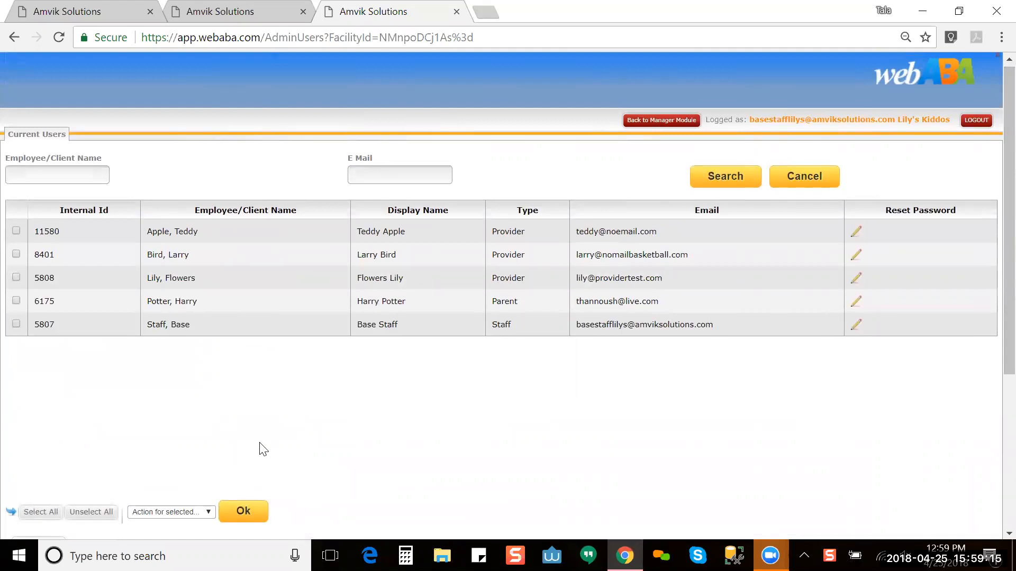
{"action": "scroll", "coordinate": [993, 454], "scroll_direction": "down", "scroll_amount": 5}
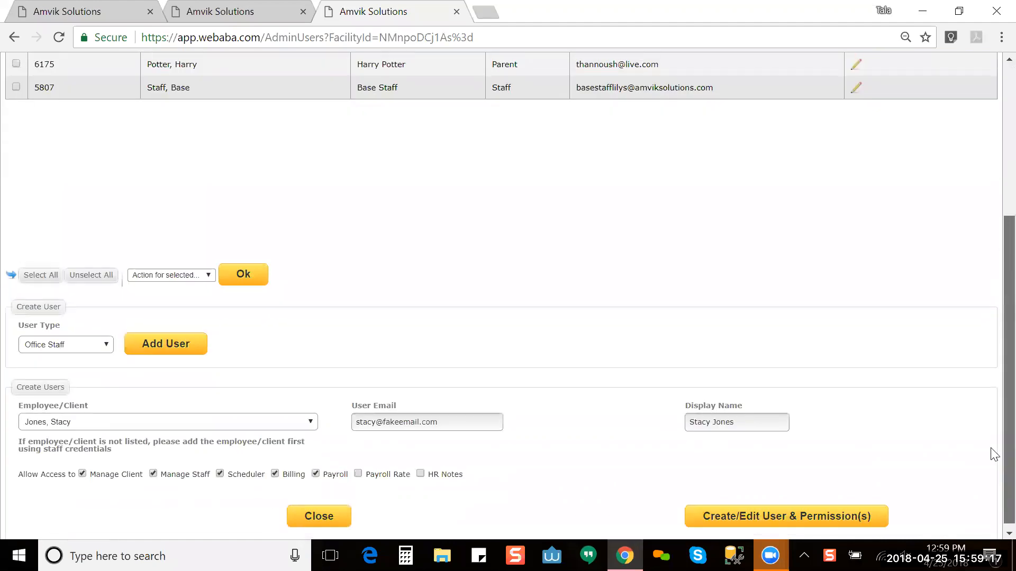
Step: Close the Office Staff form, tick Base Staff, review its bulk actions, then untick it
{"action": "left_click", "coordinate": [326, 512]}
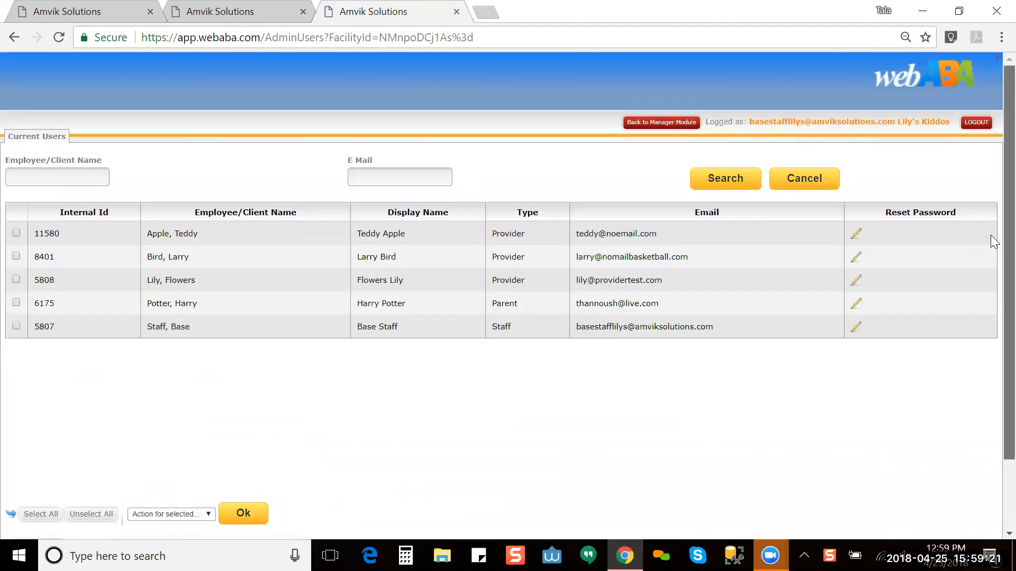
{"action": "scroll", "coordinate": [990, 286], "scroll_direction": "down", "scroll_amount": 3}
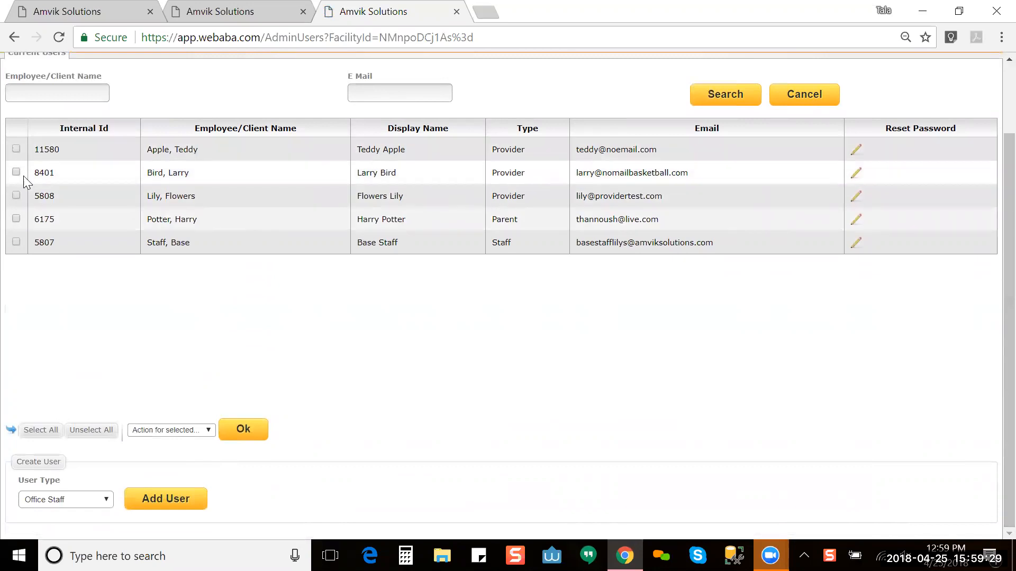
{"action": "left_click", "coordinate": [16, 242]}
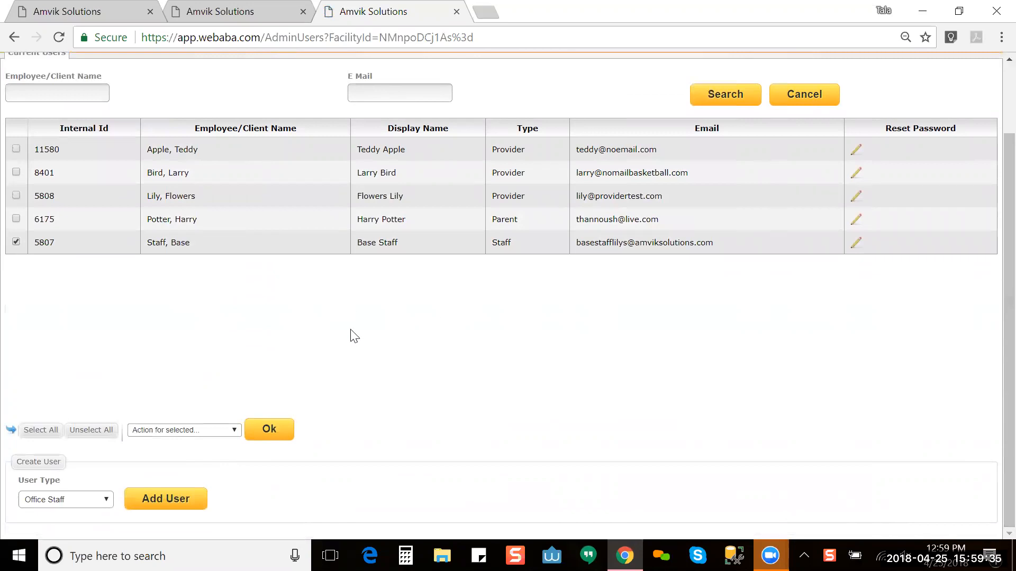
{"action": "left_click", "coordinate": [204, 432]}
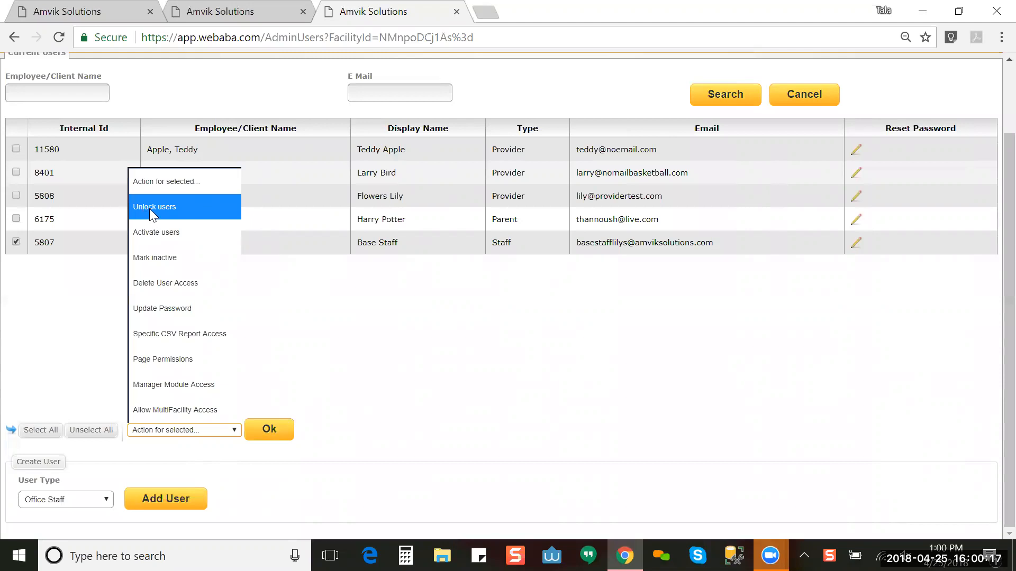
{"action": "left_click", "coordinate": [319, 324]}
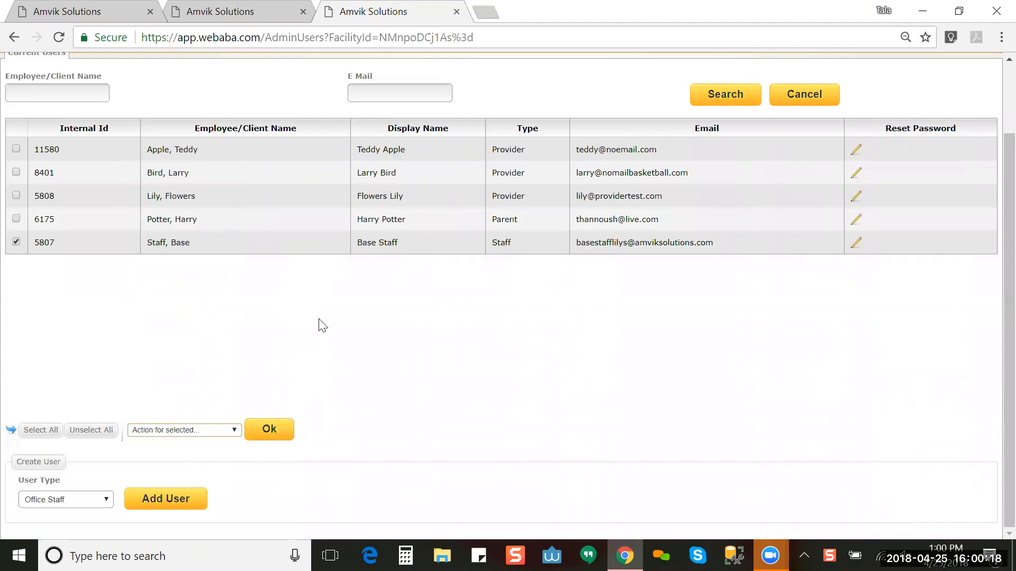
{"action": "left_click", "coordinate": [17, 242]}
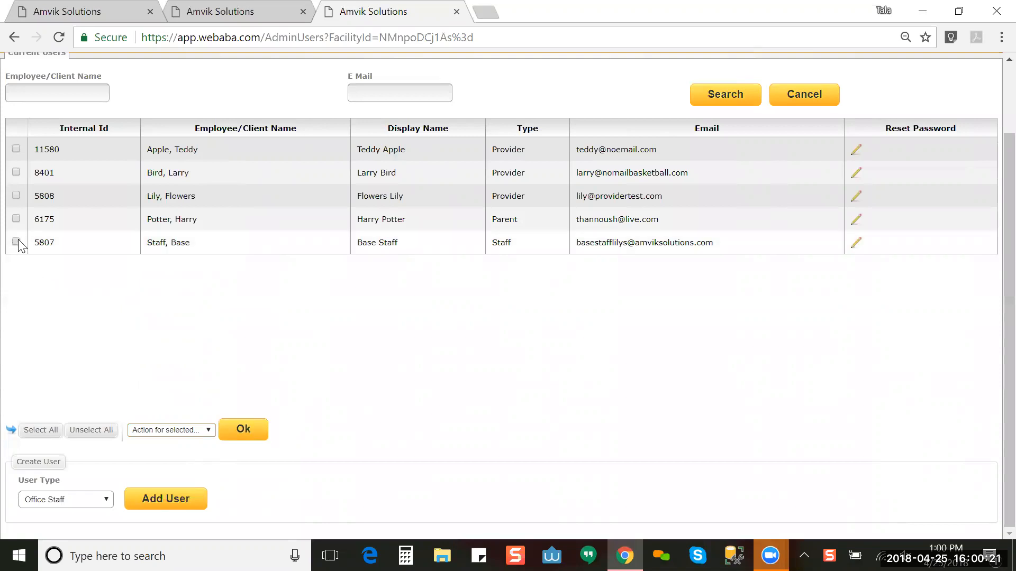
Step: Try Base Staff's password reset, then tick the Staff-type user row in Current Users
{"action": "left_click", "coordinate": [854, 247]}
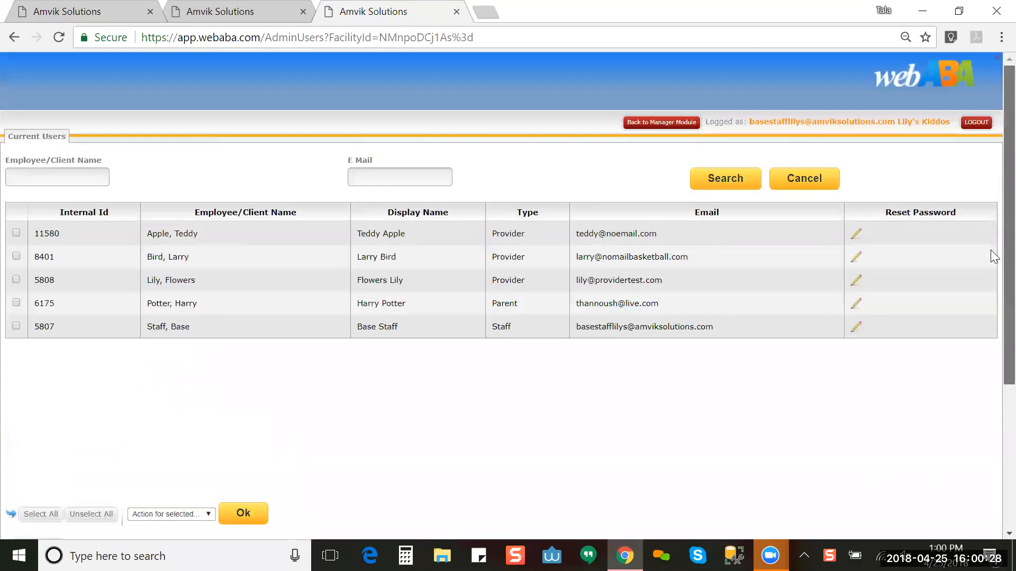
{"action": "left_click_drag", "start_coordinate": [1005, 250], "coordinate": [1005, 408]}
{"action": "scroll", "coordinate": [993, 415], "scroll_direction": "down", "scroll_amount": 1}
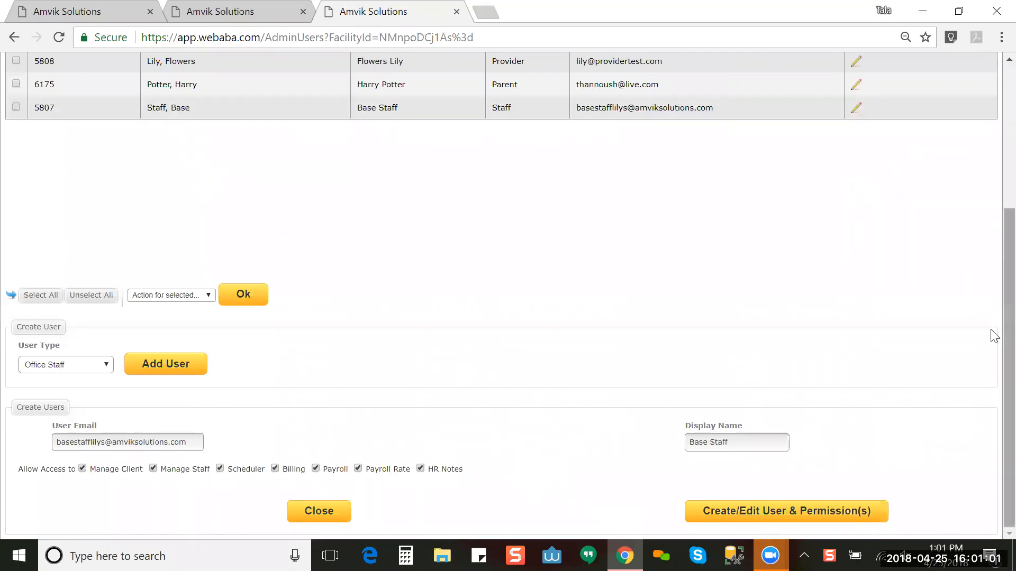
{"action": "scroll", "coordinate": [992, 222], "scroll_direction": "up", "scroll_amount": 3}
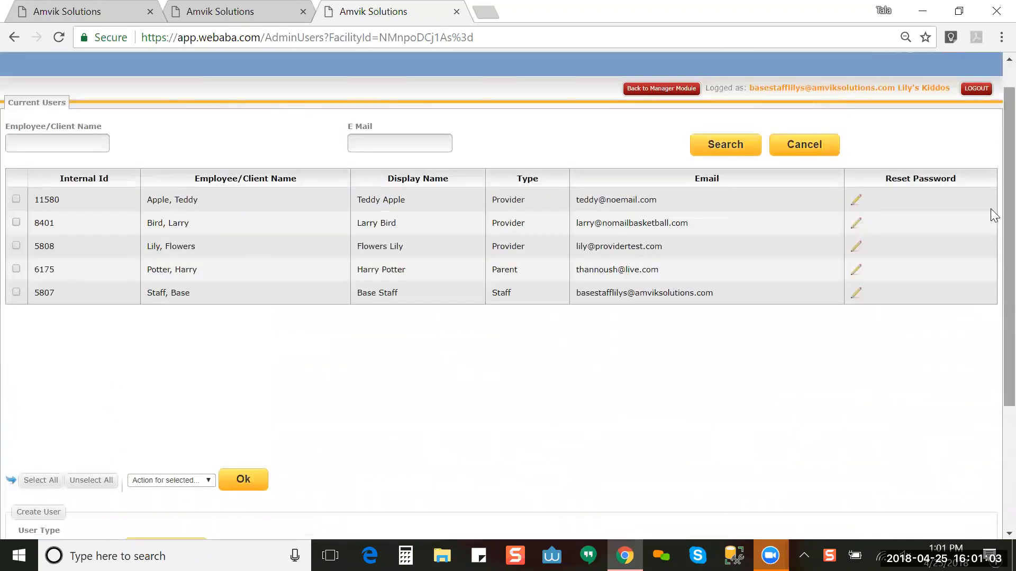
{"action": "left_click", "coordinate": [17, 292]}
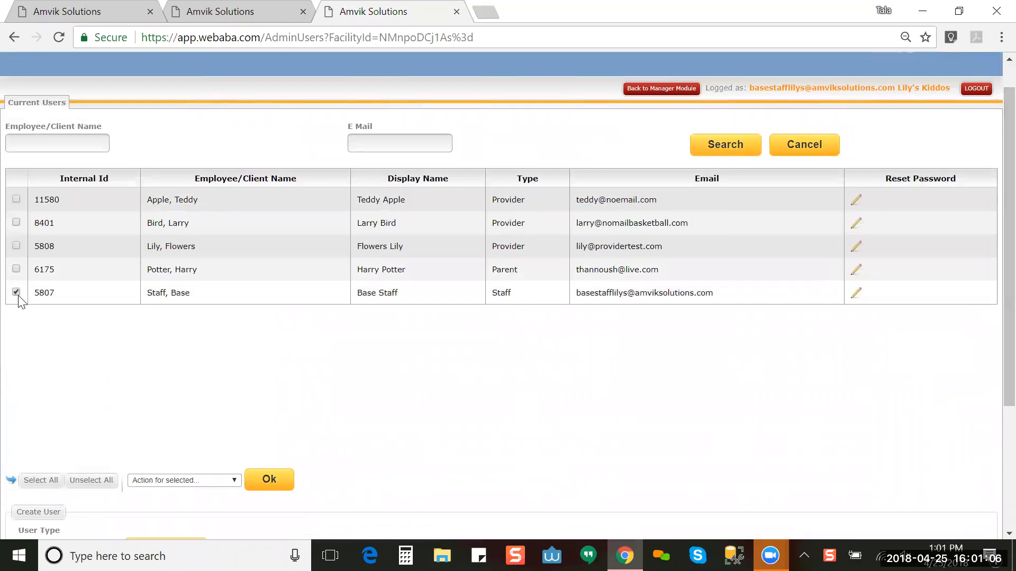
{"action": "left_click", "coordinate": [181, 480]}
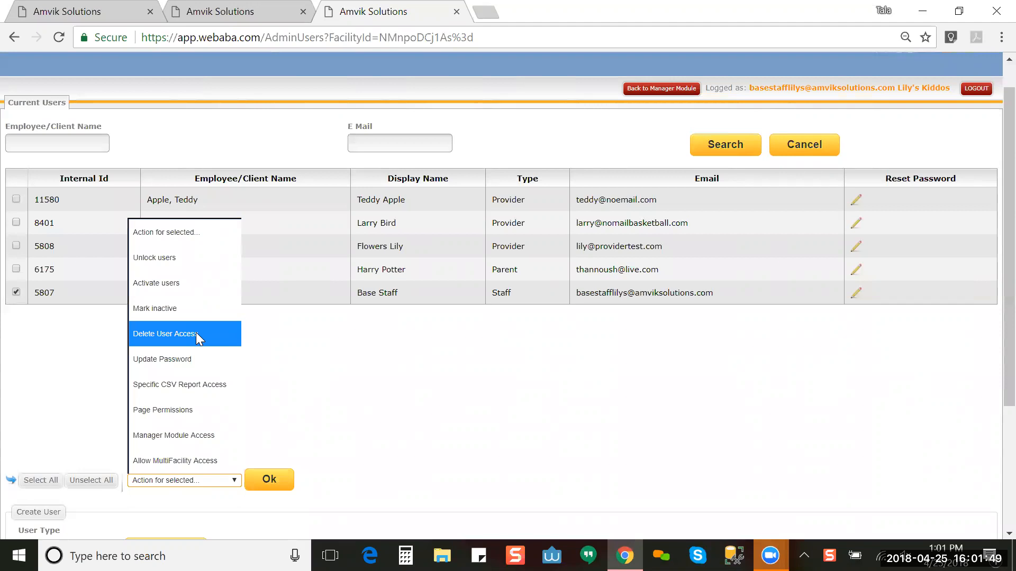
{"action": "left_click", "coordinate": [185, 13]}
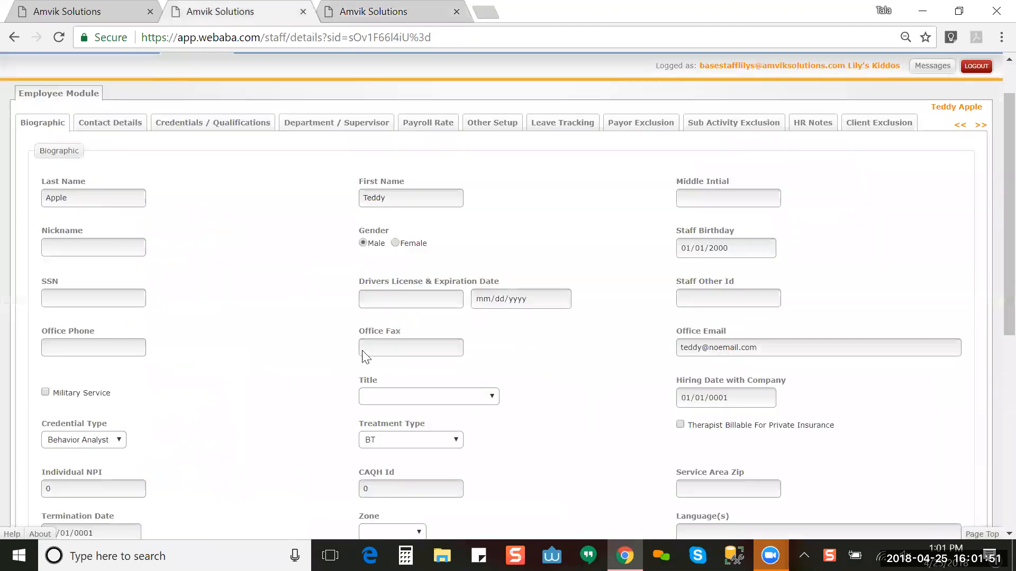
{"action": "left_click", "coordinate": [388, 19]}
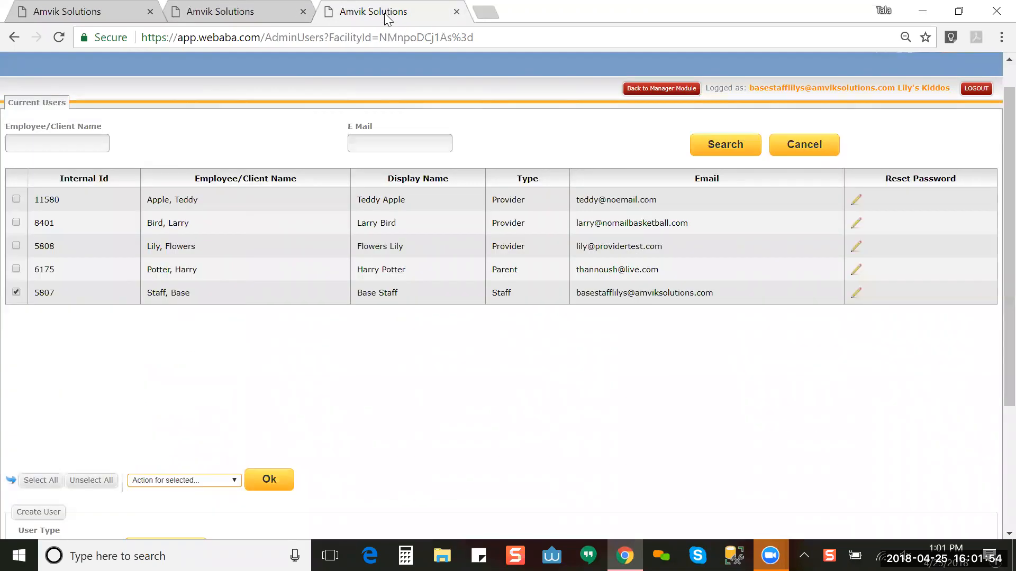
{"action": "left_click", "coordinate": [163, 480]}
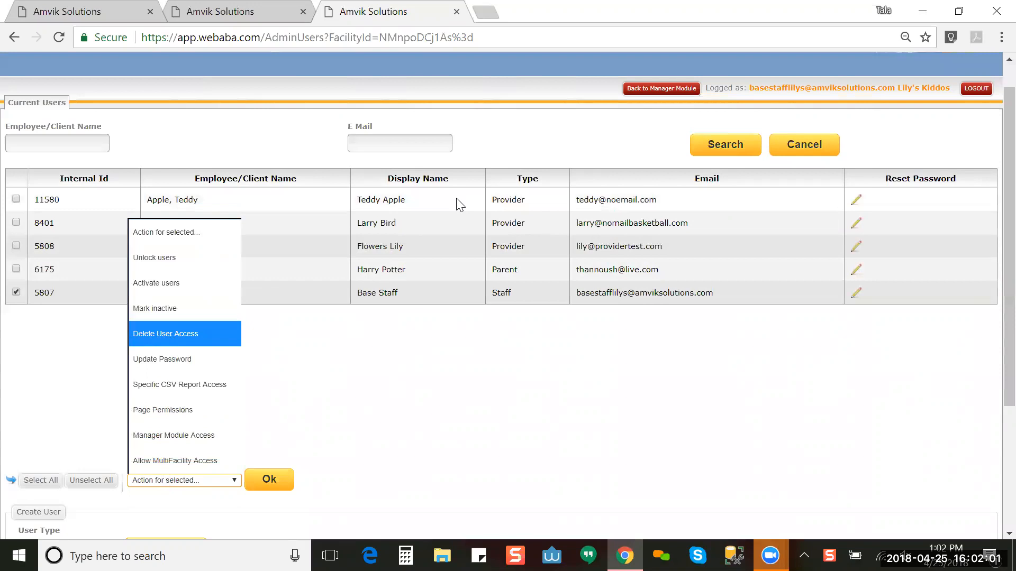
{"action": "left_click", "coordinate": [995, 357]}
{"action": "scroll", "coordinate": [995, 430], "scroll_direction": "down", "scroll_amount": 3}
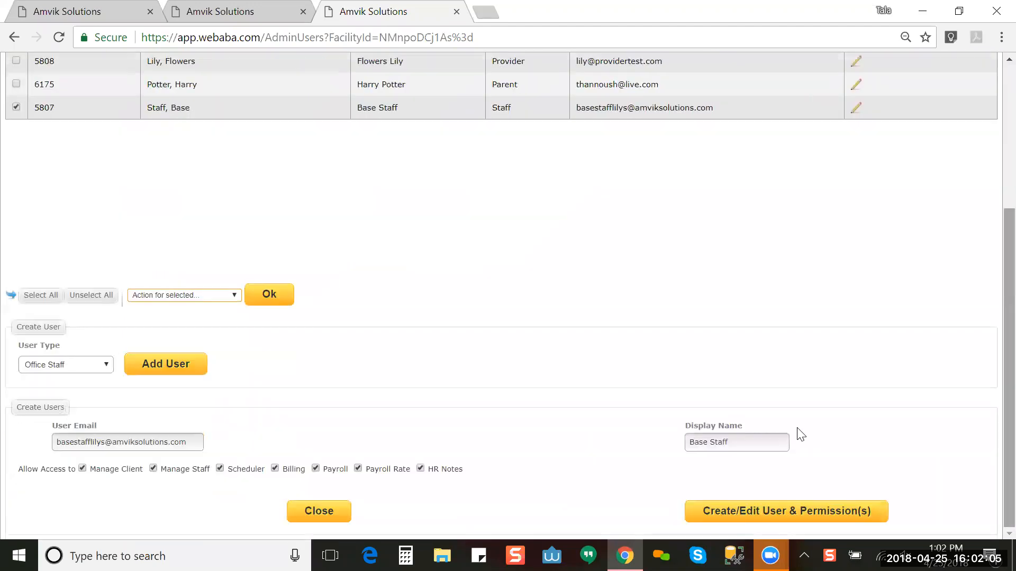
Step: Start a new Office Staff user from the User Type list
{"action": "left_click", "coordinate": [87, 370]}
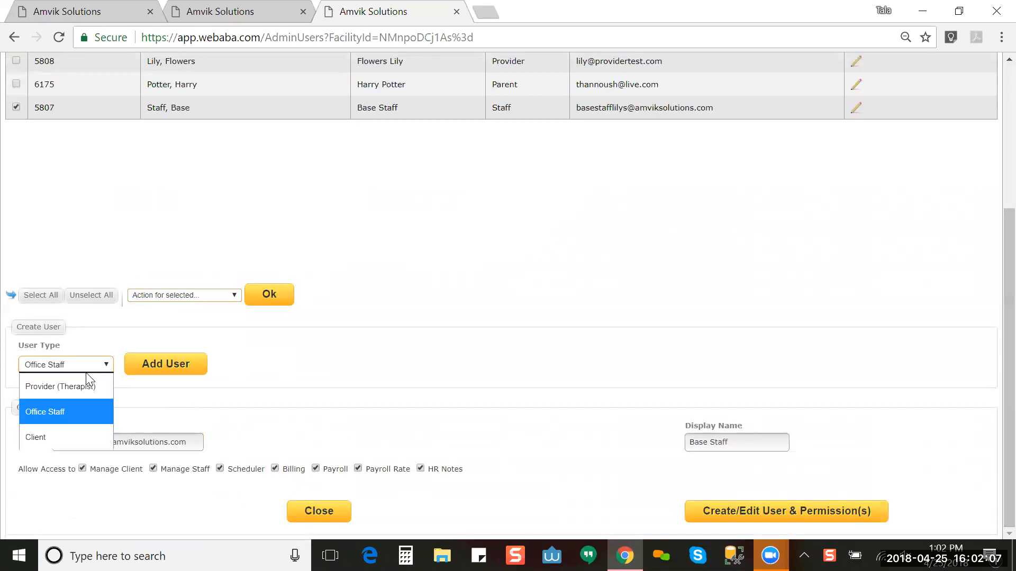
{"action": "left_click", "coordinate": [147, 368]}
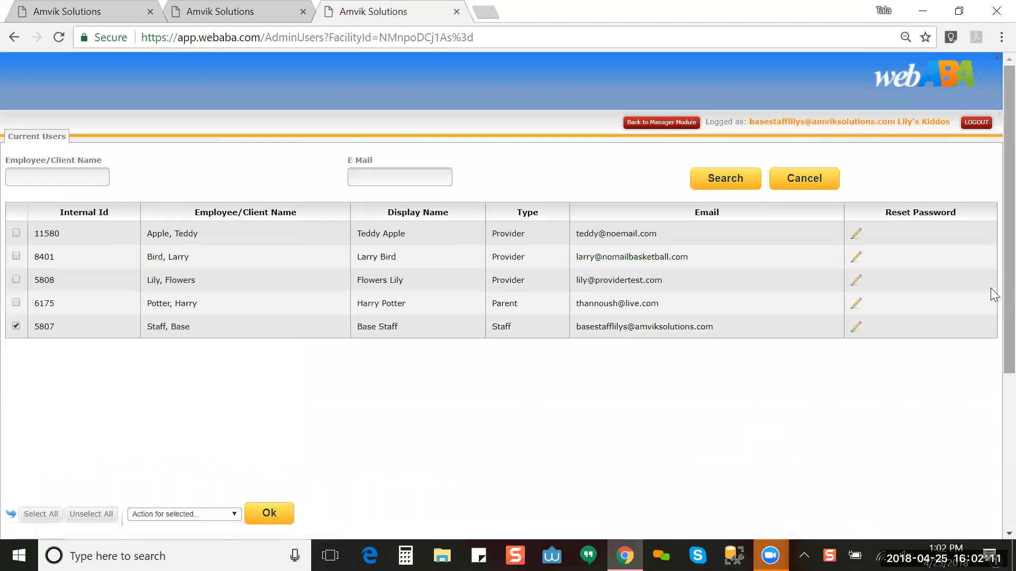
{"action": "scroll", "coordinate": [991, 420], "scroll_direction": "down", "scroll_amount": 4}
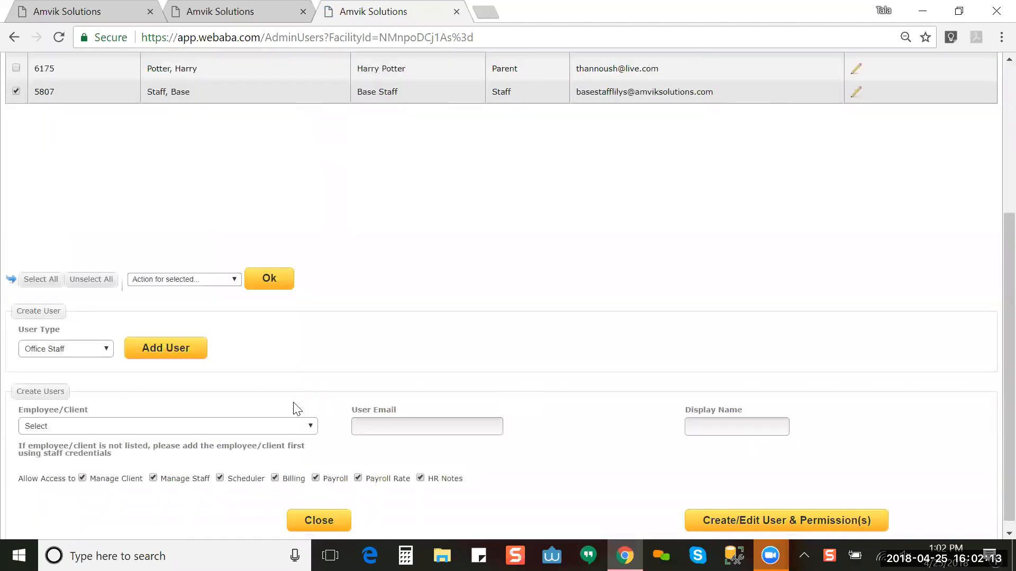
Step: Look through the linkable employees without choosing, then switch to the employee details page
{"action": "left_click", "coordinate": [239, 425]}
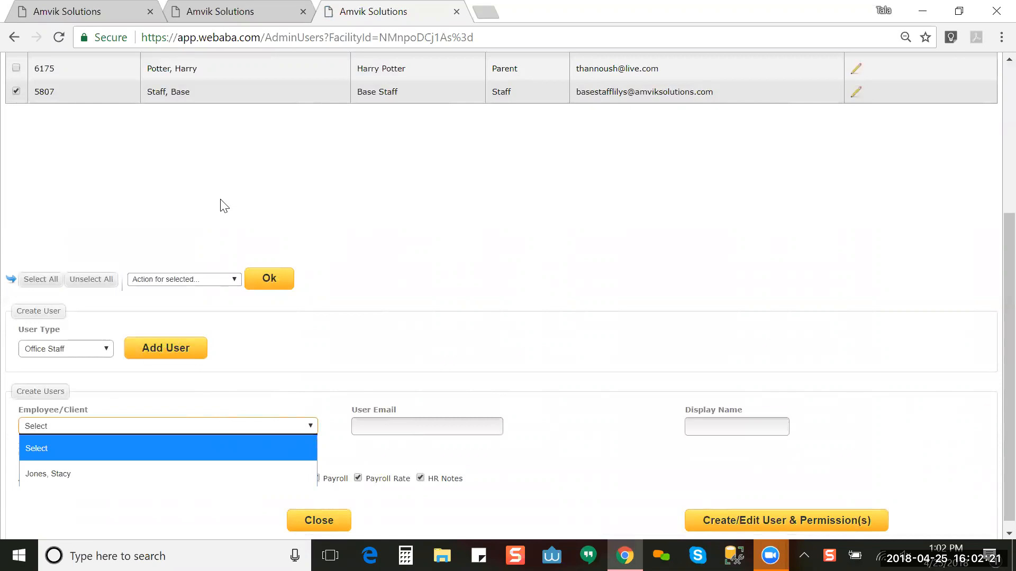
{"action": "left_click", "coordinate": [243, 5]}
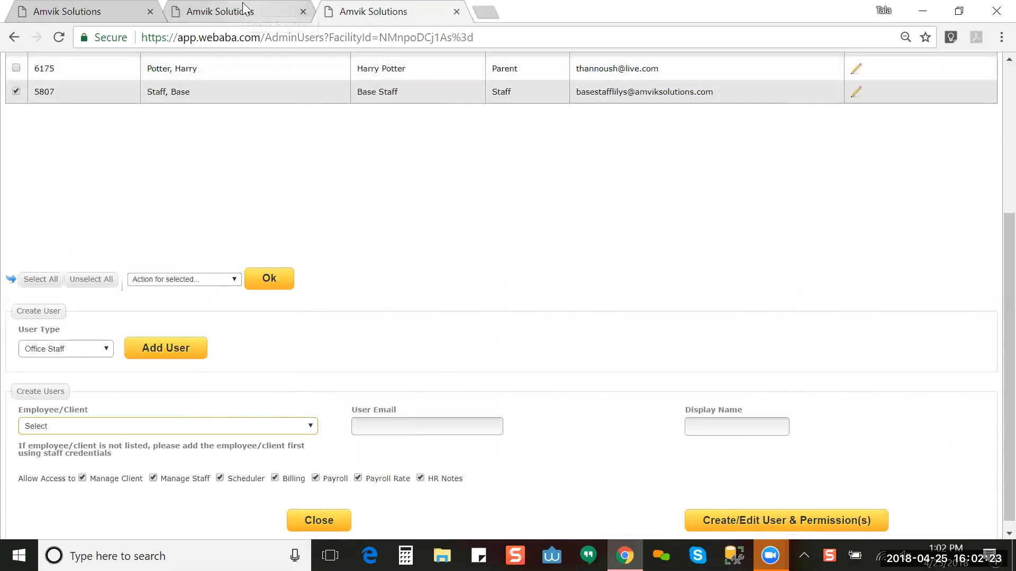
{"action": "left_click", "coordinate": [243, 8]}
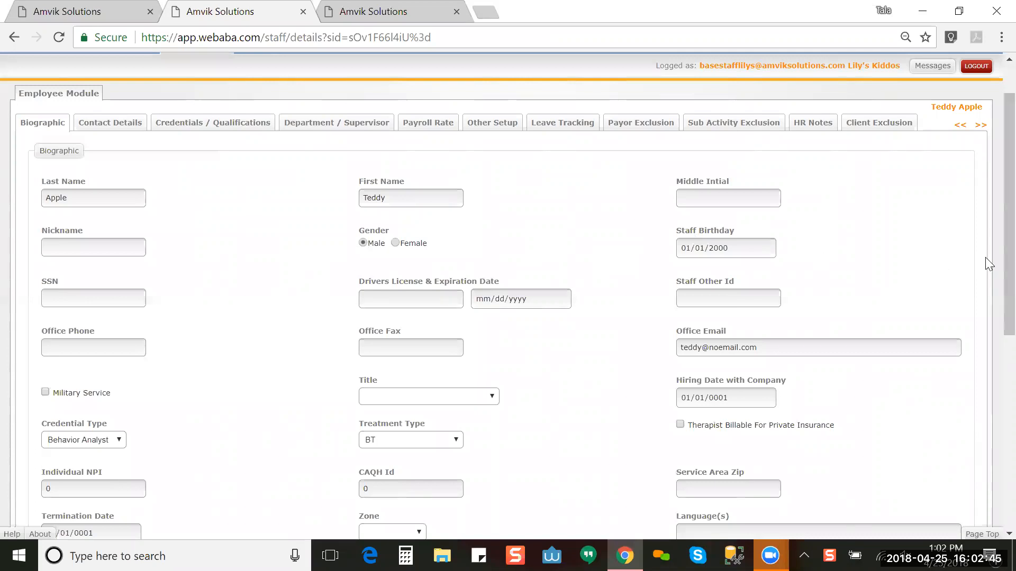
Step: Review Create/Manage Access and Save on the staff details page, then return to user administration
{"action": "scroll", "coordinate": [990, 341], "scroll_direction": "down", "scroll_amount": 3}
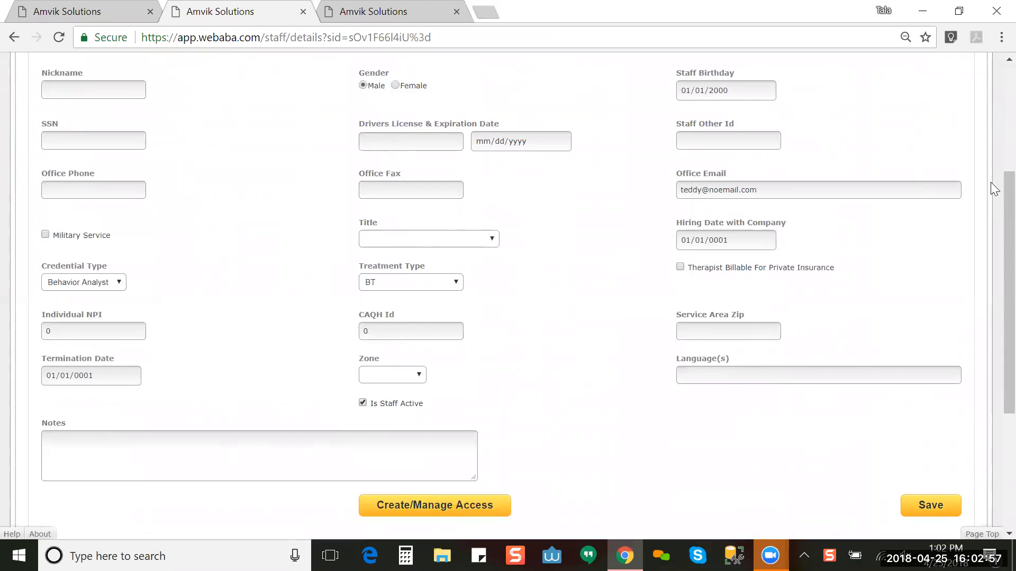
{"action": "scroll", "coordinate": [991, 208], "scroll_direction": "up", "scroll_amount": 1}
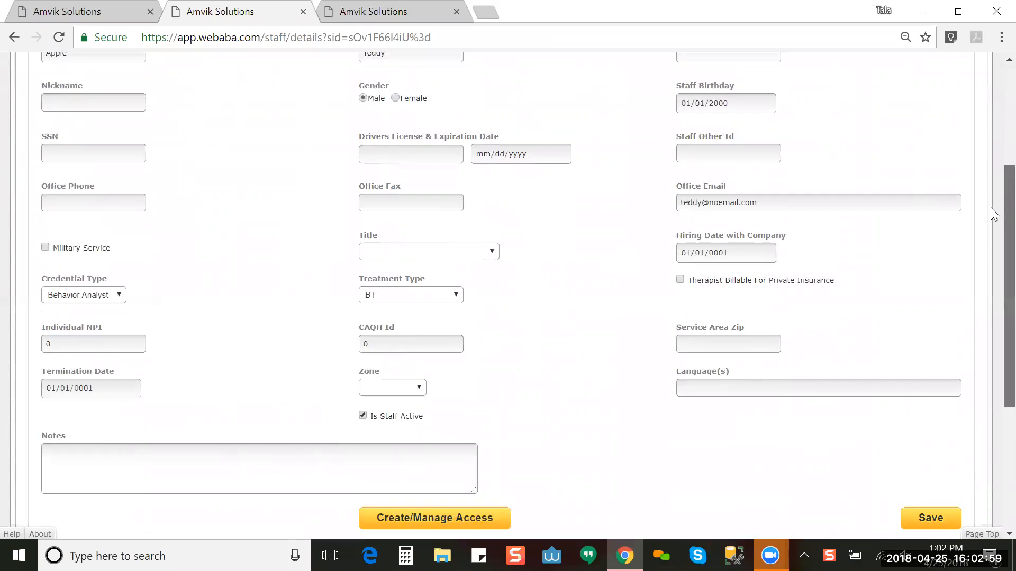
{"action": "scroll", "coordinate": [991, 188], "scroll_direction": "up", "scroll_amount": 4}
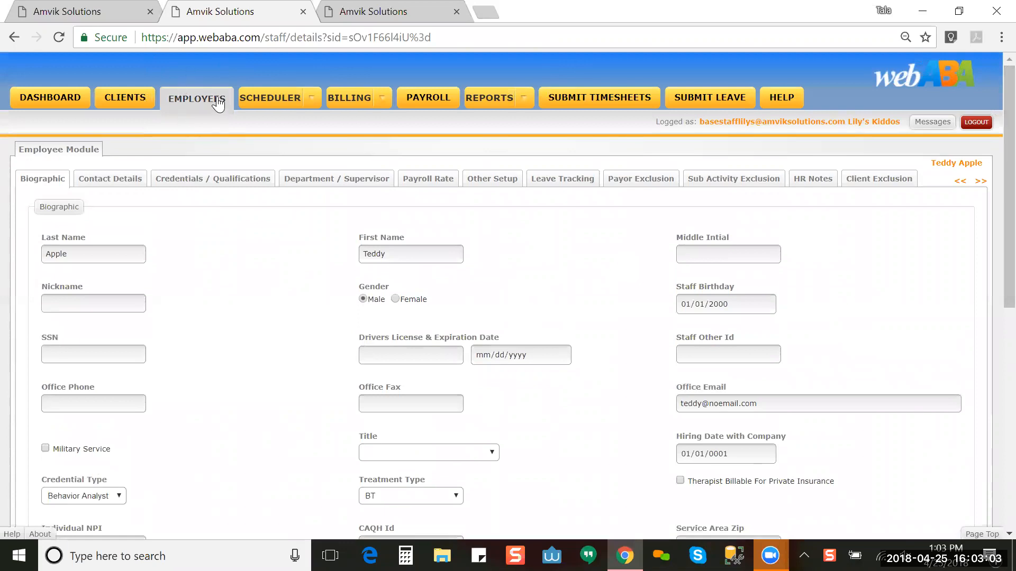
{"action": "left_click", "coordinate": [397, 11]}
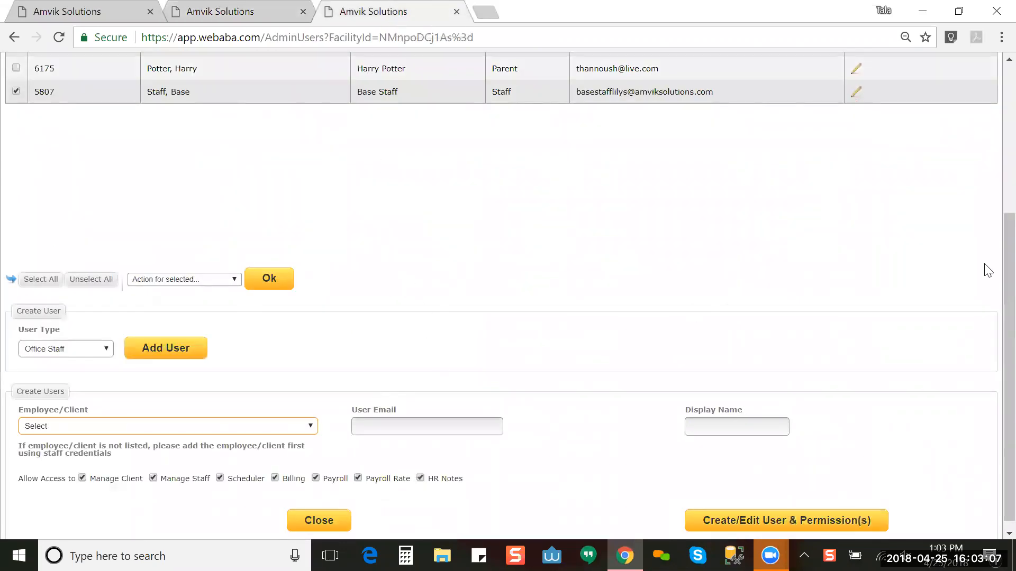
Step: Show the 'Action for selected...' options, including Delete User Access, for the ticked staff user
{"action": "scroll", "coordinate": [991, 275], "scroll_direction": "up", "scroll_amount": 2}
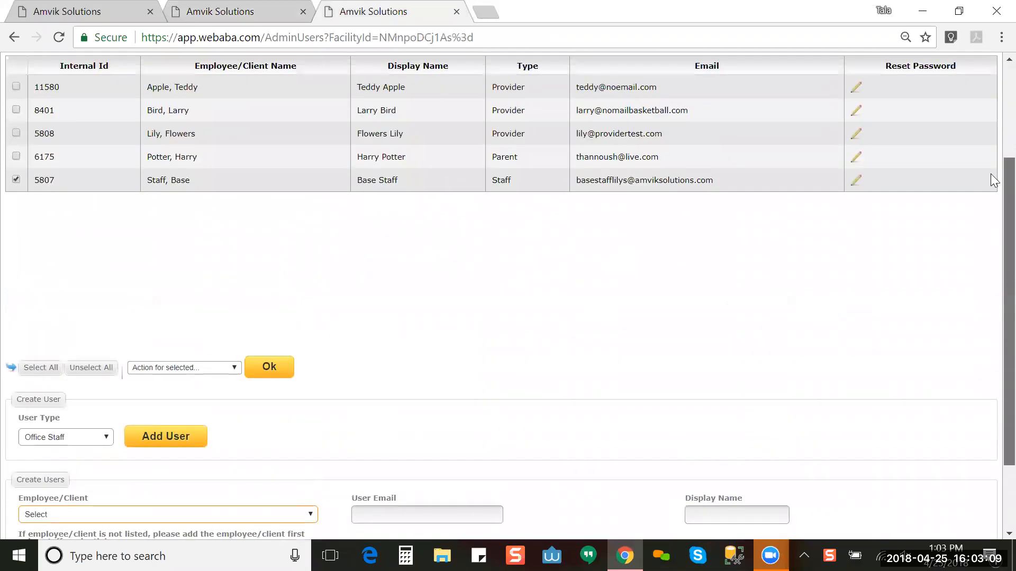
{"action": "scroll", "coordinate": [990, 173], "scroll_direction": "up", "scroll_amount": 2}
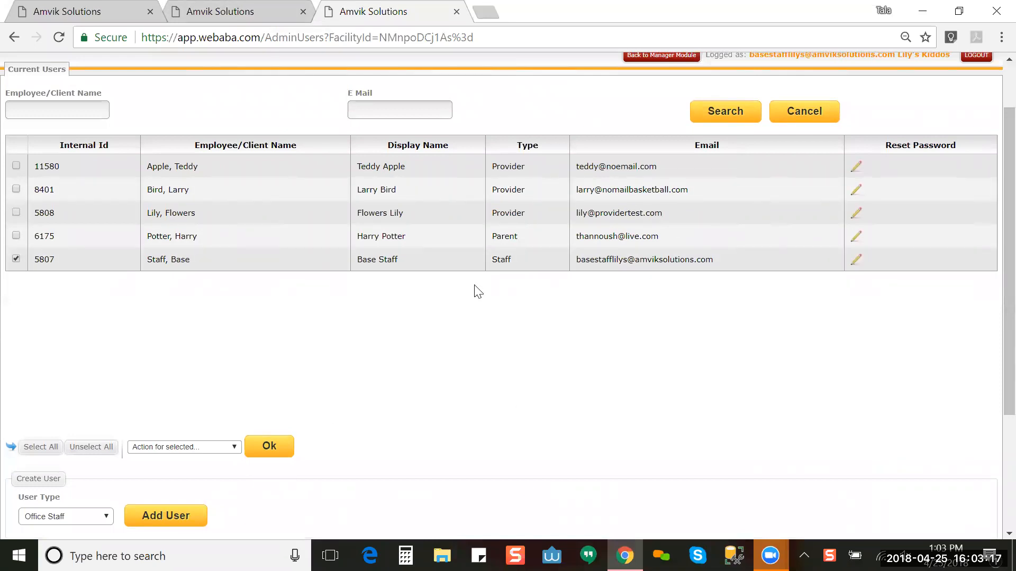
{"action": "left_click", "coordinate": [215, 448]}
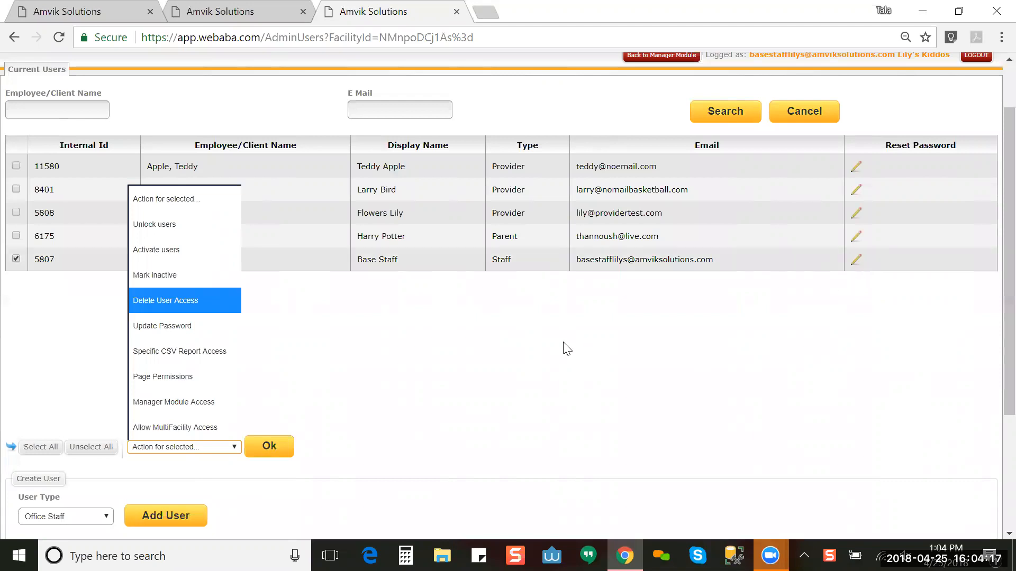
Step: Choose Update Password for the ticked Base Staff user and enter a new password
{"action": "left_click", "coordinate": [195, 325]}
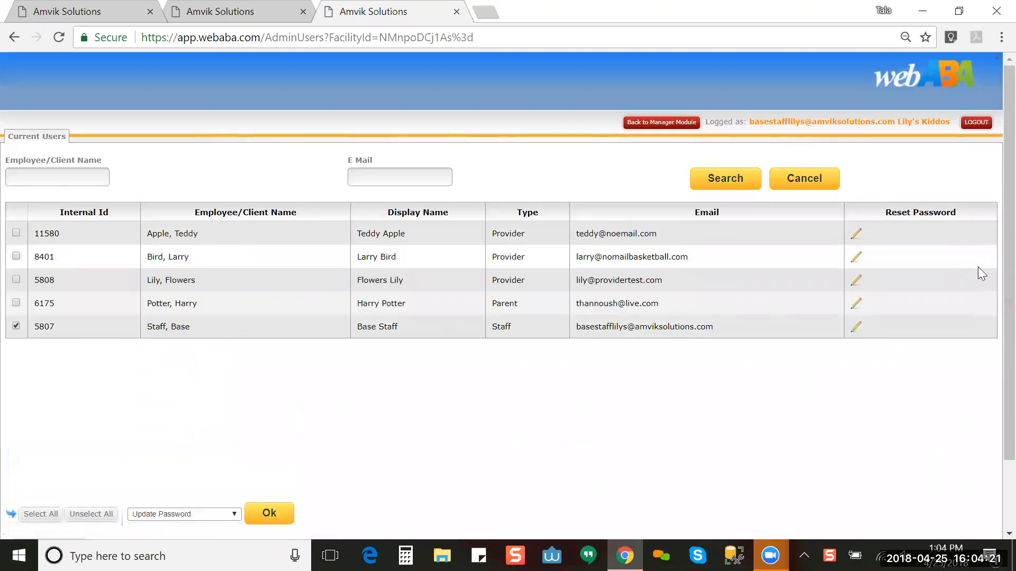
{"action": "left_click_drag", "start_coordinate": [1009, 291], "coordinate": [1009, 400]}
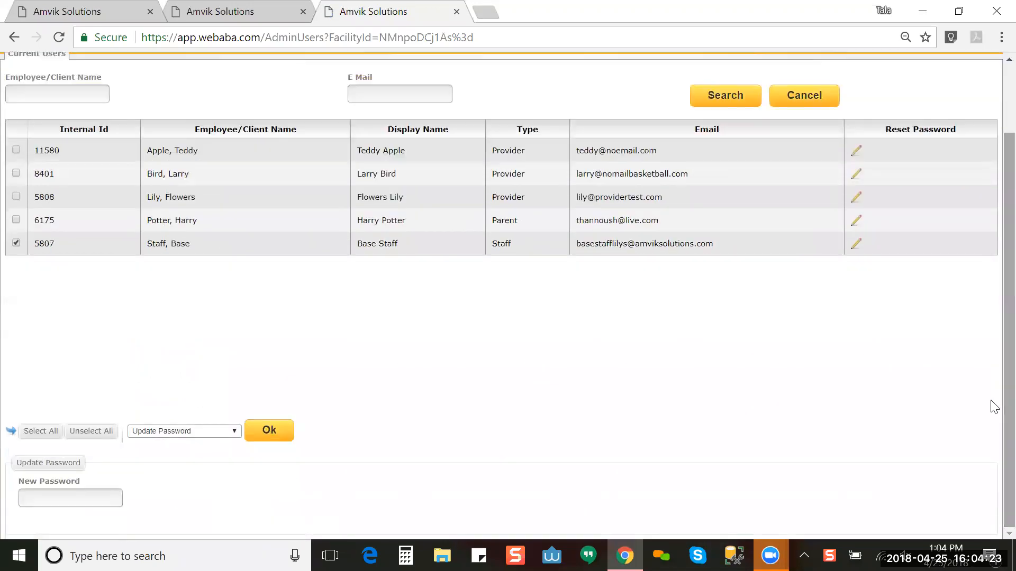
{"action": "left_click", "coordinate": [53, 498]}
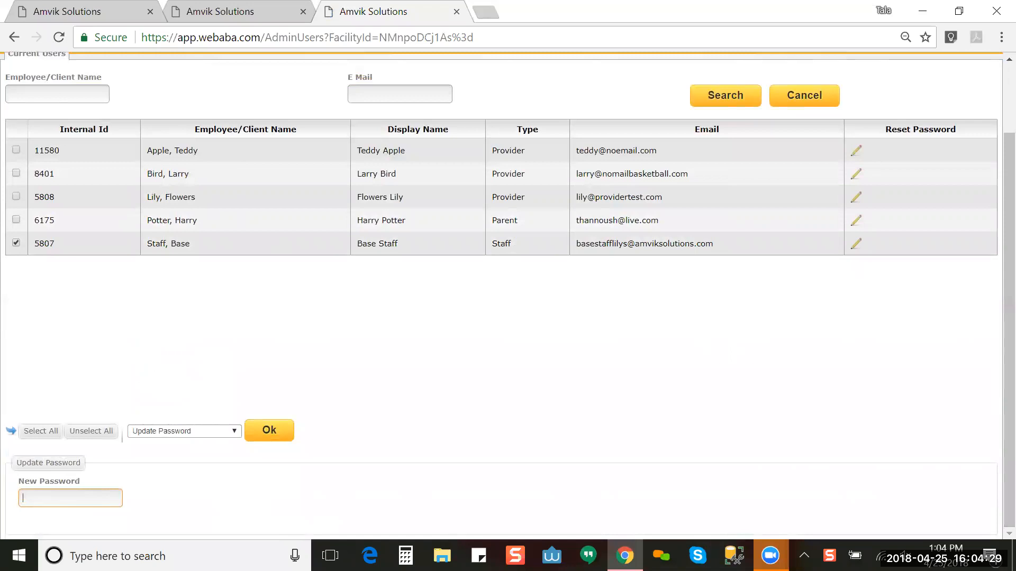
{"action": "type", "text": "testing"}
Step: Choose Specific CSV Report Access for the staff user and browse its report lists
{"action": "left_click", "coordinate": [171, 433]}
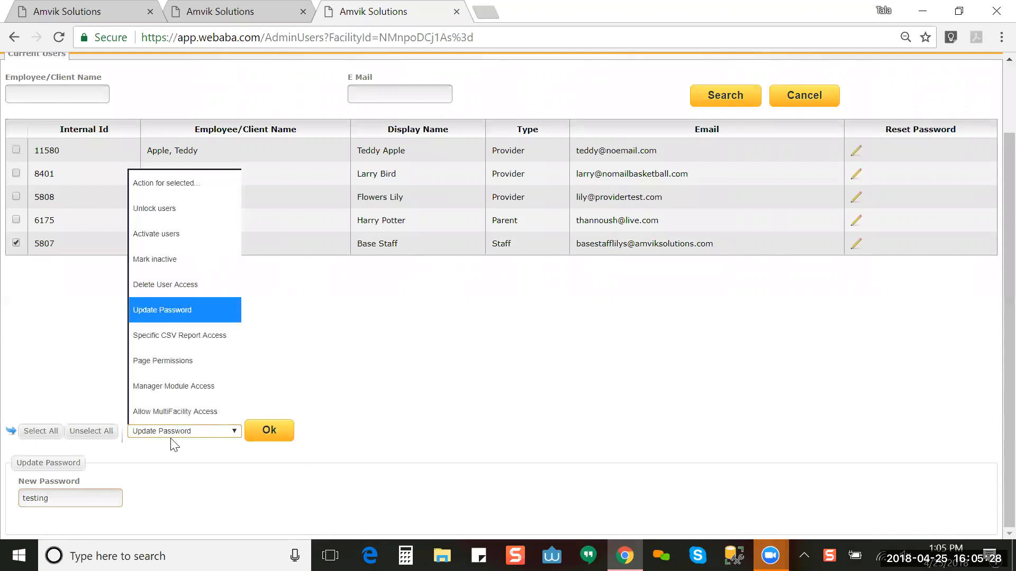
{"action": "left_click", "coordinate": [185, 341]}
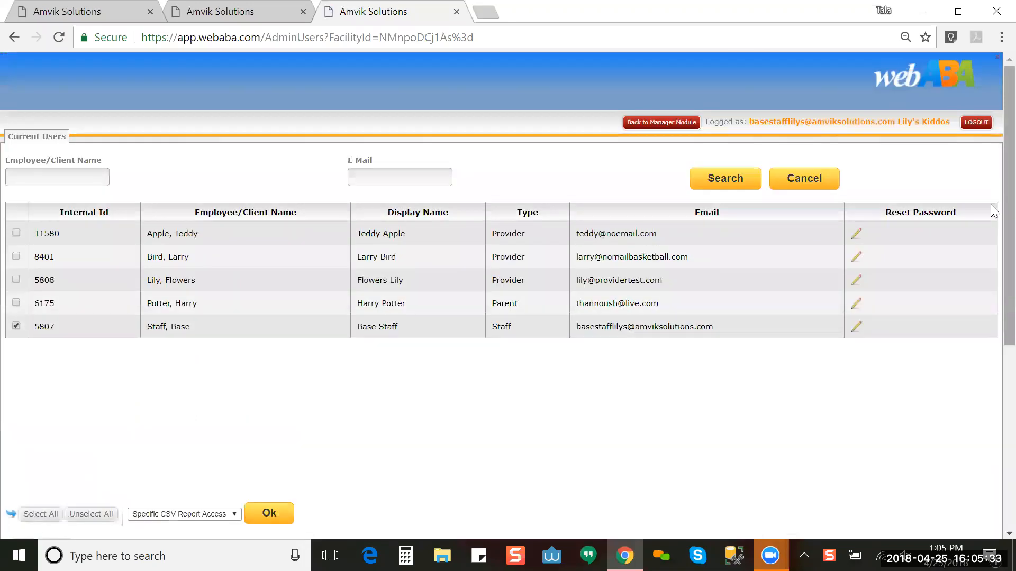
{"action": "scroll", "coordinate": [994, 289], "scroll_direction": "down", "scroll_amount": 1}
{"action": "scroll", "coordinate": [993, 290], "scroll_direction": "down", "scroll_amount": 2}
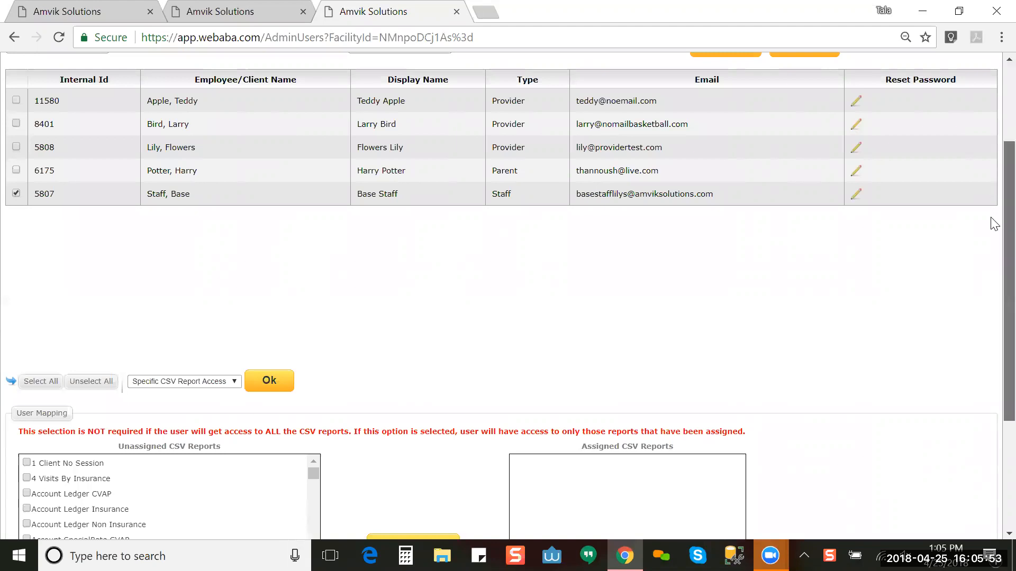
{"action": "scroll", "coordinate": [992, 286], "scroll_direction": "down", "scroll_amount": 3}
{"action": "scroll", "coordinate": [993, 329], "scroll_direction": "down", "scroll_amount": 1}
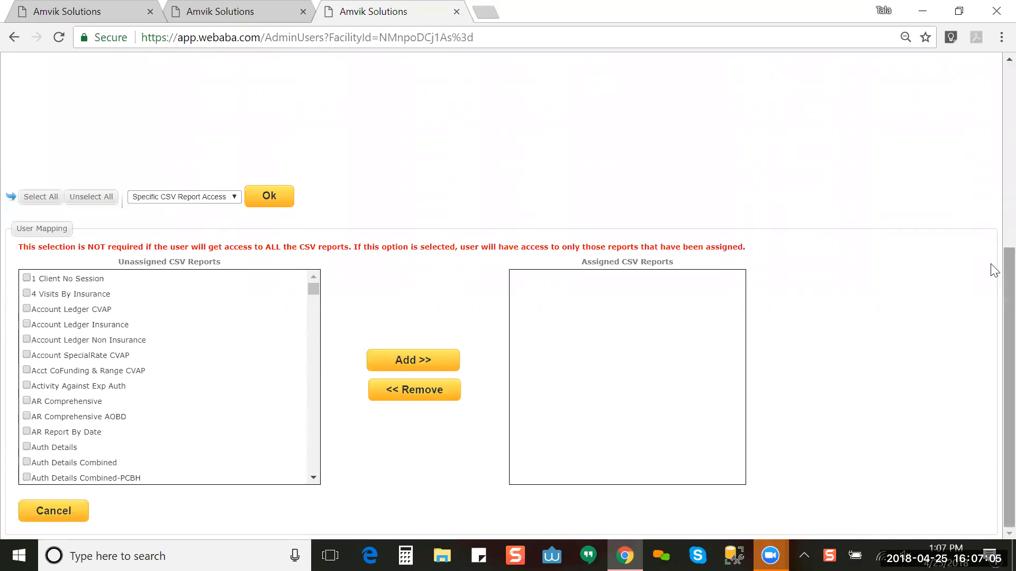
Step: Switch the selected action from CSV report access to Page Permissions
{"action": "scroll", "coordinate": [992, 271], "scroll_direction": "up", "scroll_amount": 2}
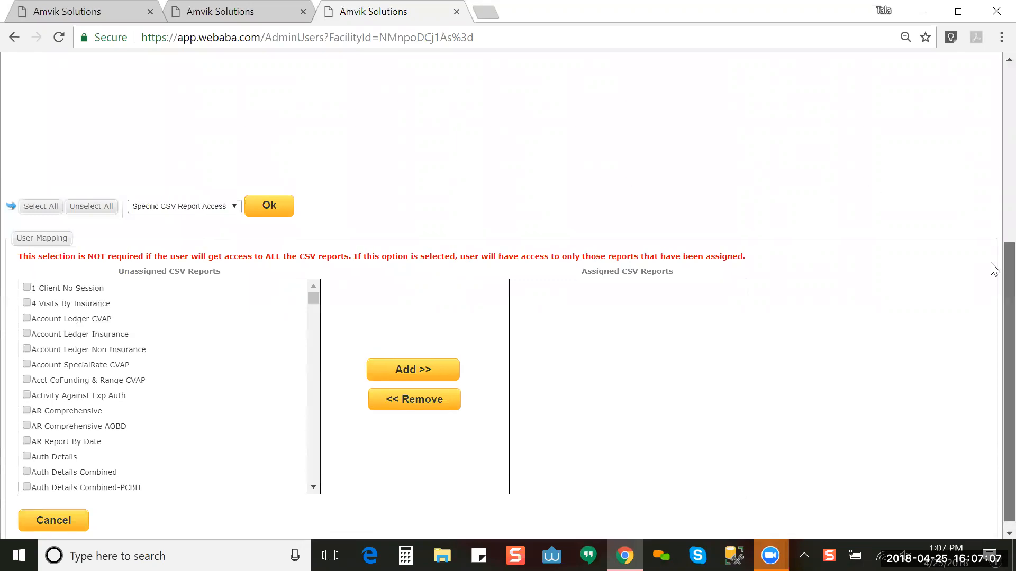
{"action": "scroll", "coordinate": [992, 175], "scroll_direction": "up", "scroll_amount": 3}
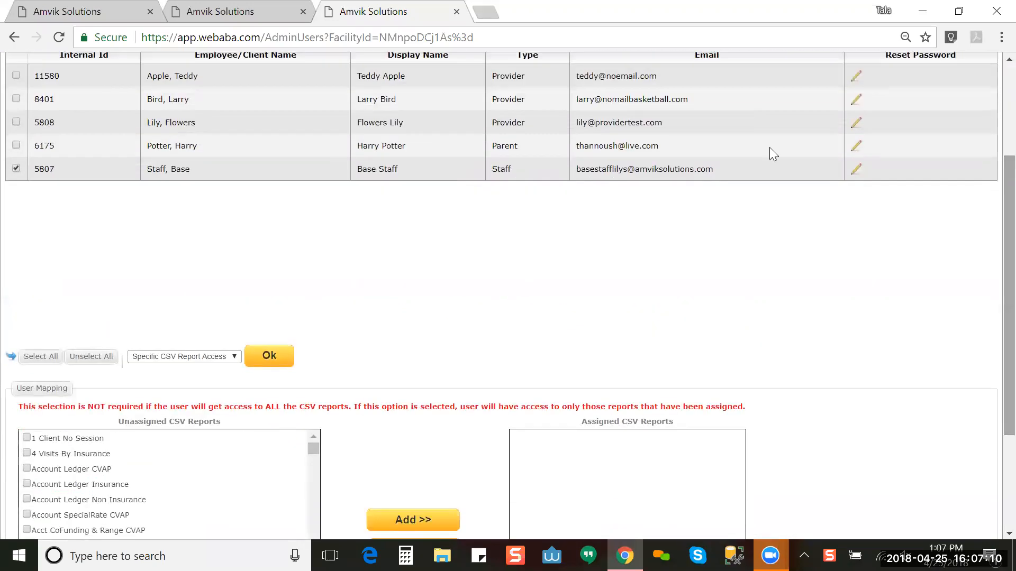
{"action": "left_click", "coordinate": [150, 358]}
{"action": "left_click", "coordinate": [203, 288]}
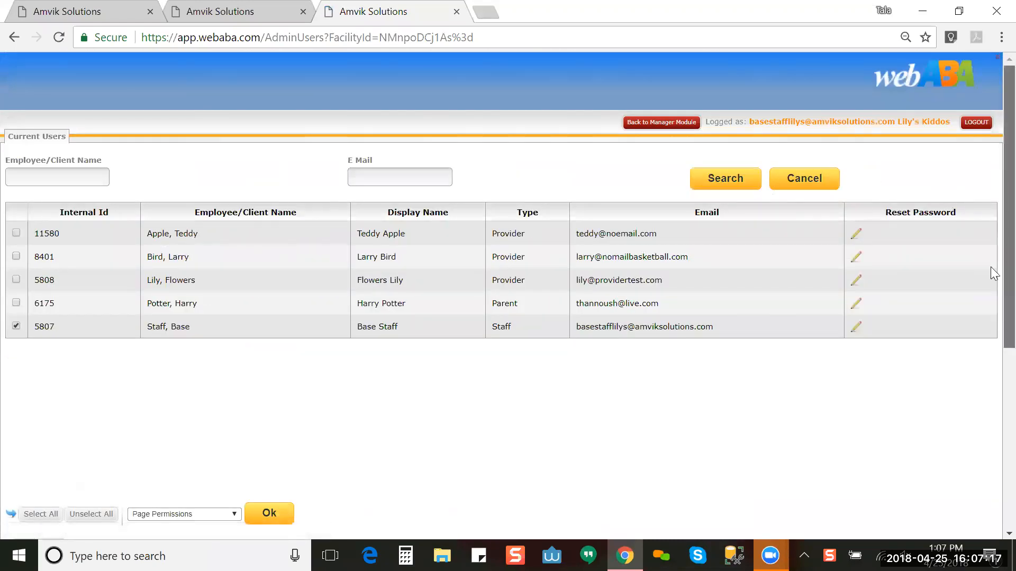
Step: Glance at the employee details tab, then scroll to the Staff user's permissions showing all 13 pages permitted
{"action": "scroll", "coordinate": [991, 272], "scroll_direction": "down", "scroll_amount": 6}
{"action": "scroll", "coordinate": [992, 254], "scroll_direction": "up", "scroll_amount": 4}
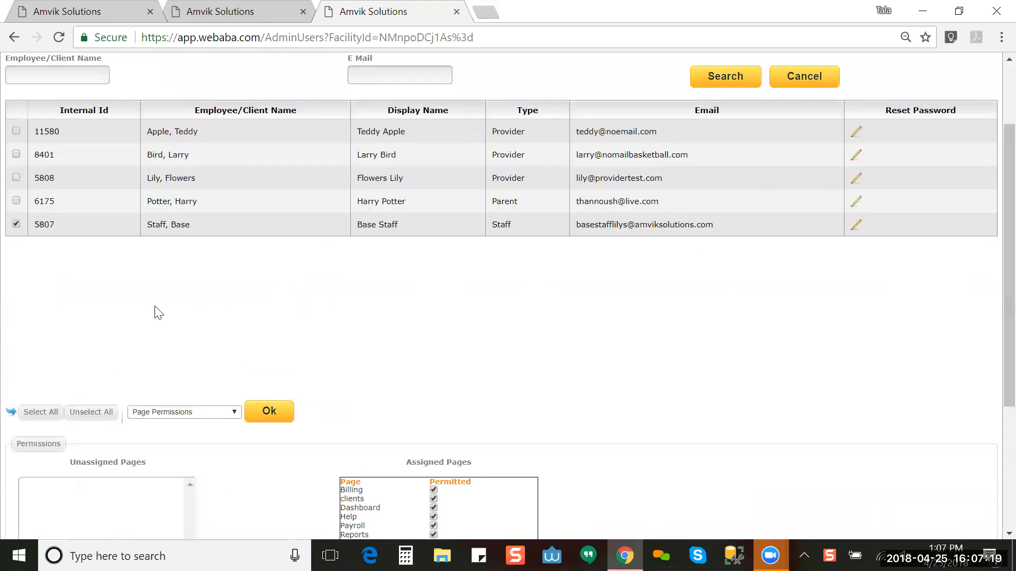
{"action": "left_click", "coordinate": [191, 16]}
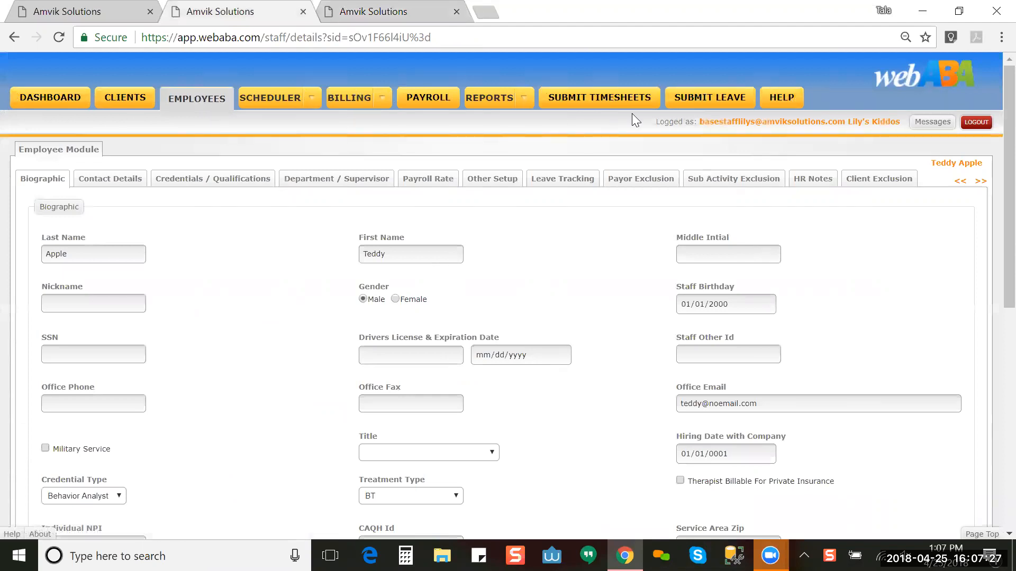
{"action": "left_click", "coordinate": [358, 11]}
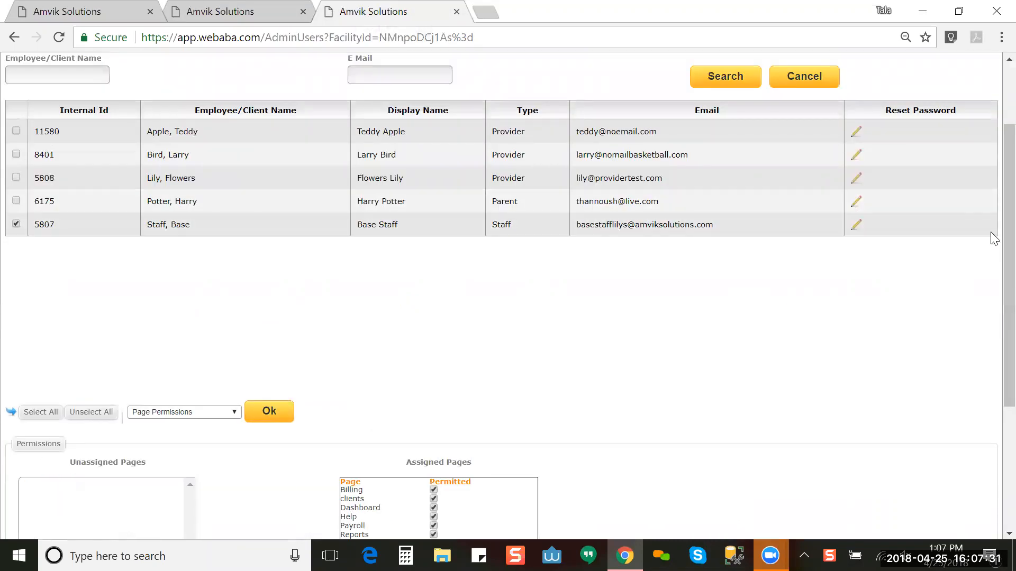
{"action": "scroll", "coordinate": [994, 350], "scroll_direction": "down", "scroll_amount": 1}
{"action": "scroll", "coordinate": [994, 350], "scroll_direction": "down", "scroll_amount": 3}
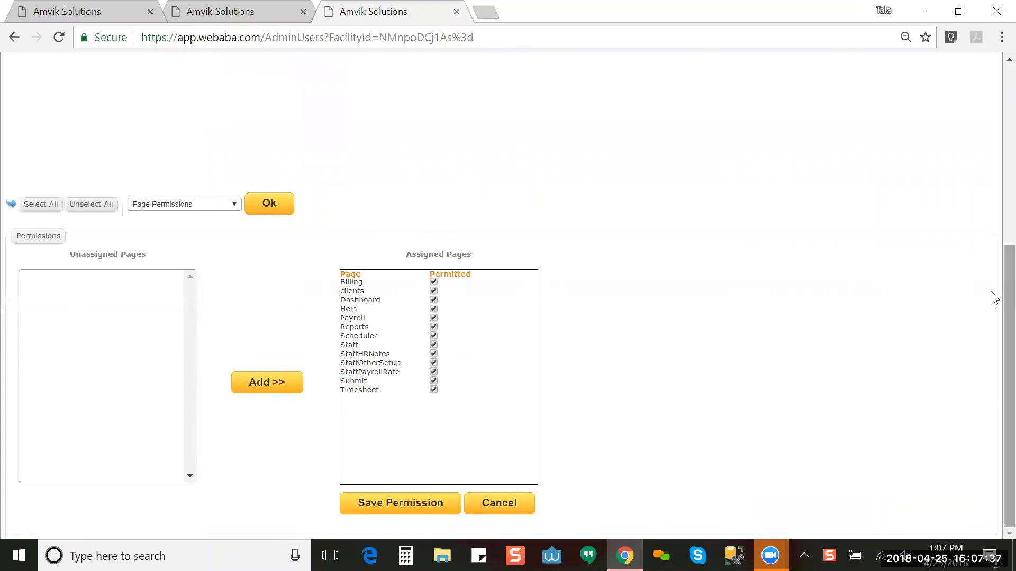
{"action": "scroll", "coordinate": [992, 238], "scroll_direction": "up", "scroll_amount": 3}
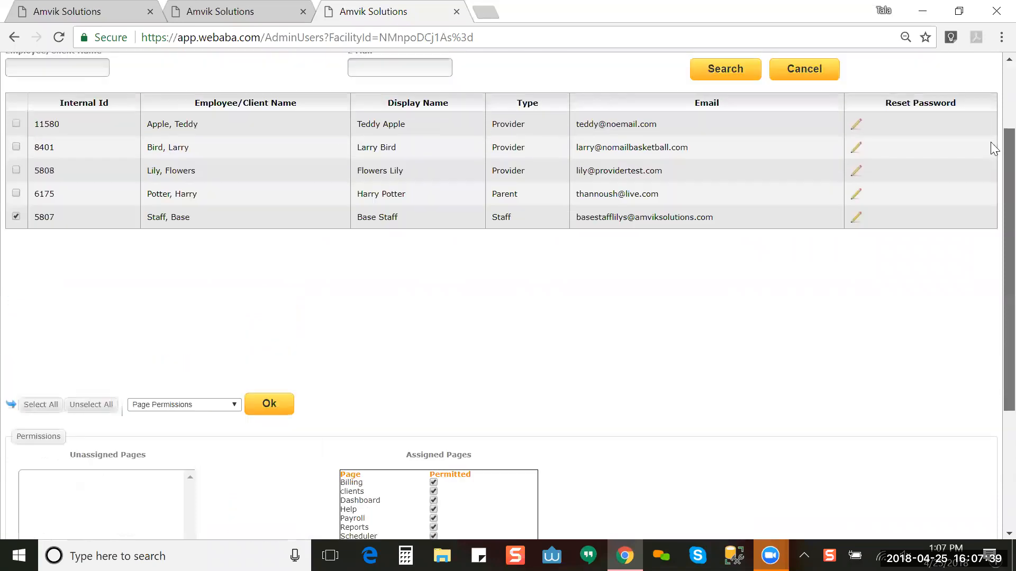
{"action": "scroll", "coordinate": [994, 344], "scroll_direction": "down", "scroll_amount": 3}
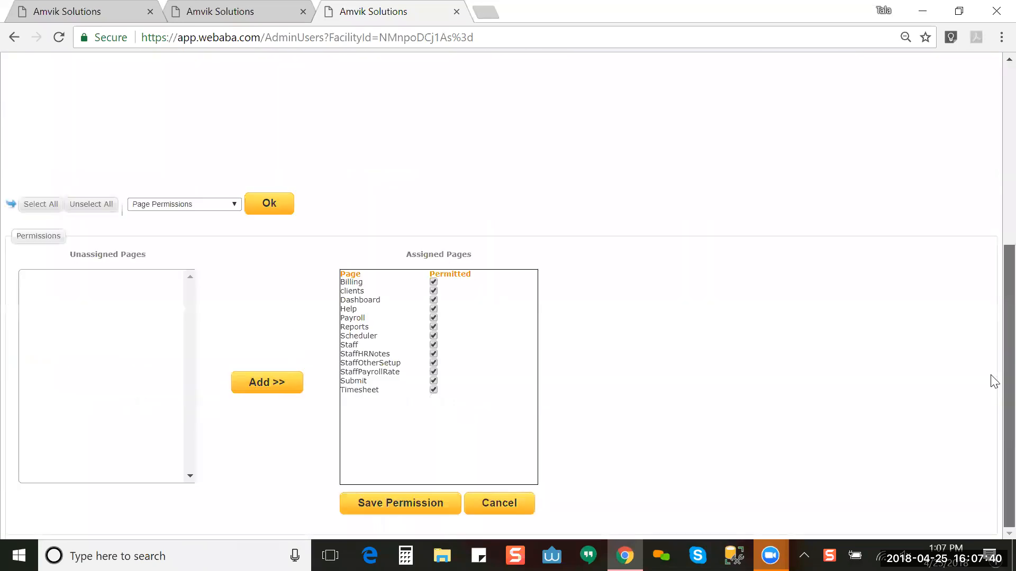
Step: Cancel the Staff view, tick only the third-row Provider, and open its Page Permissions
{"action": "left_click", "coordinate": [499, 503]}
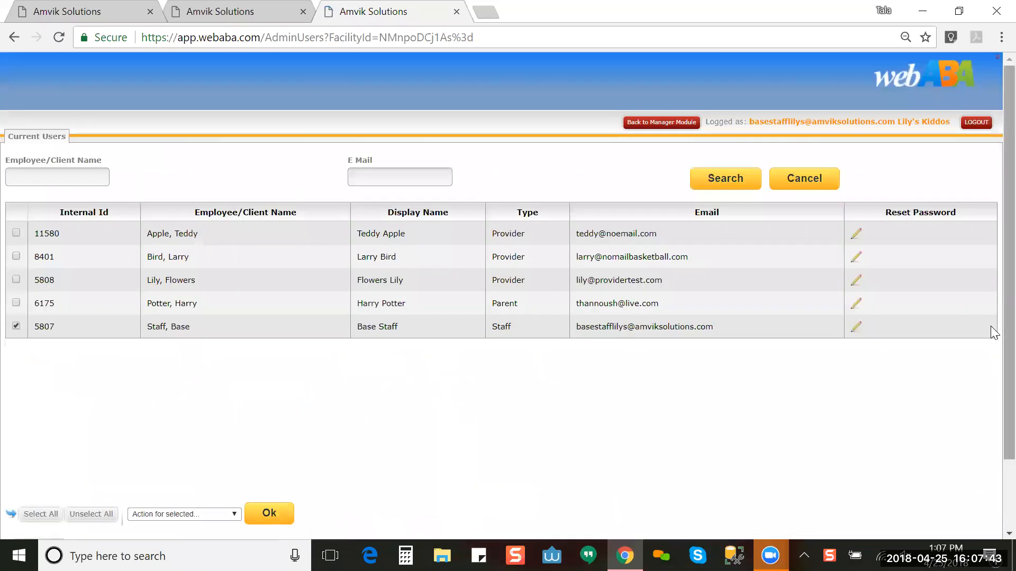
{"action": "left_click", "coordinate": [16, 280]}
{"action": "left_click", "coordinate": [16, 327]}
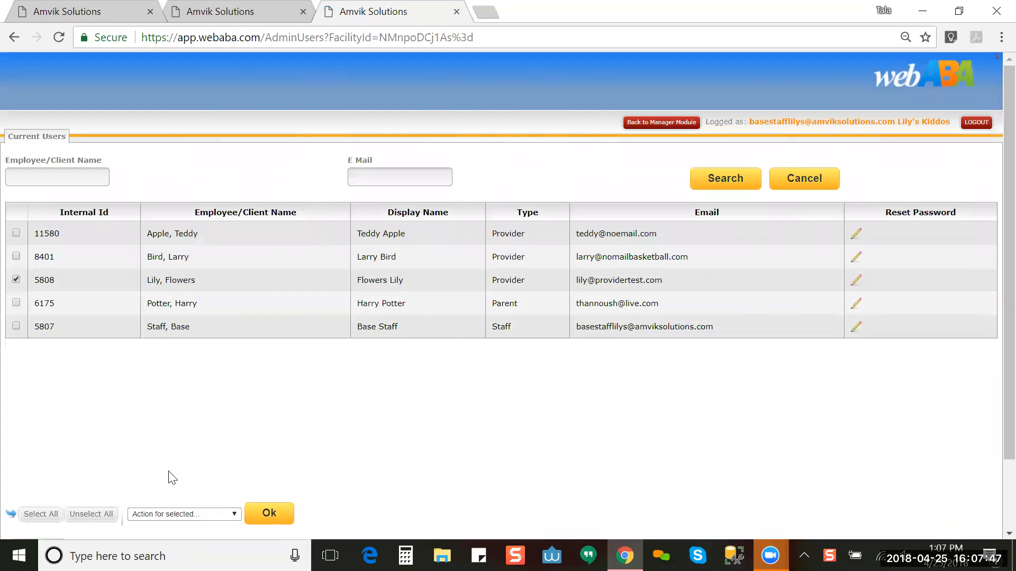
{"action": "left_click", "coordinate": [190, 514]}
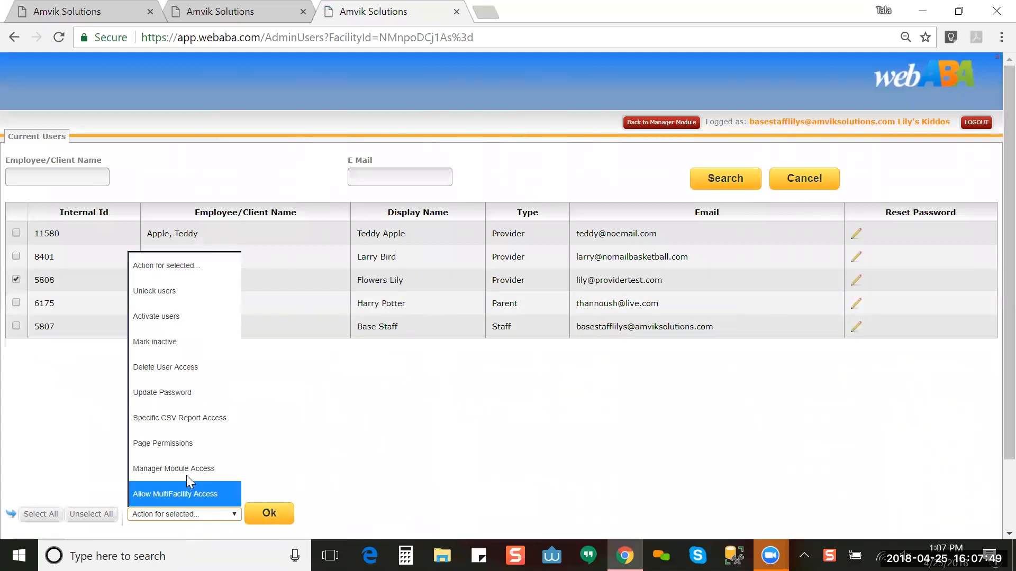
{"action": "left_click", "coordinate": [197, 442]}
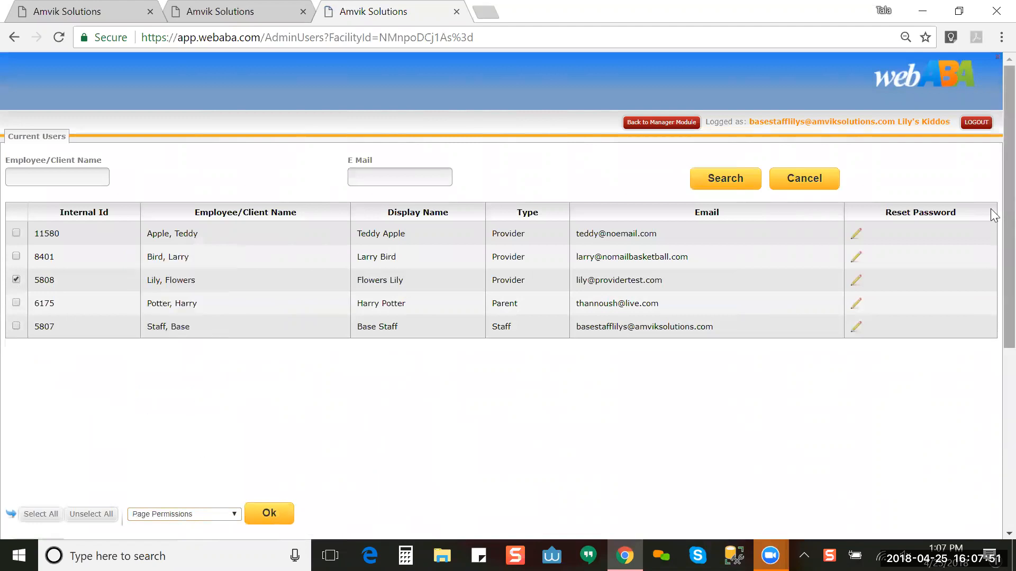
{"action": "scroll", "coordinate": [994, 410], "scroll_direction": "down", "scroll_amount": 6}
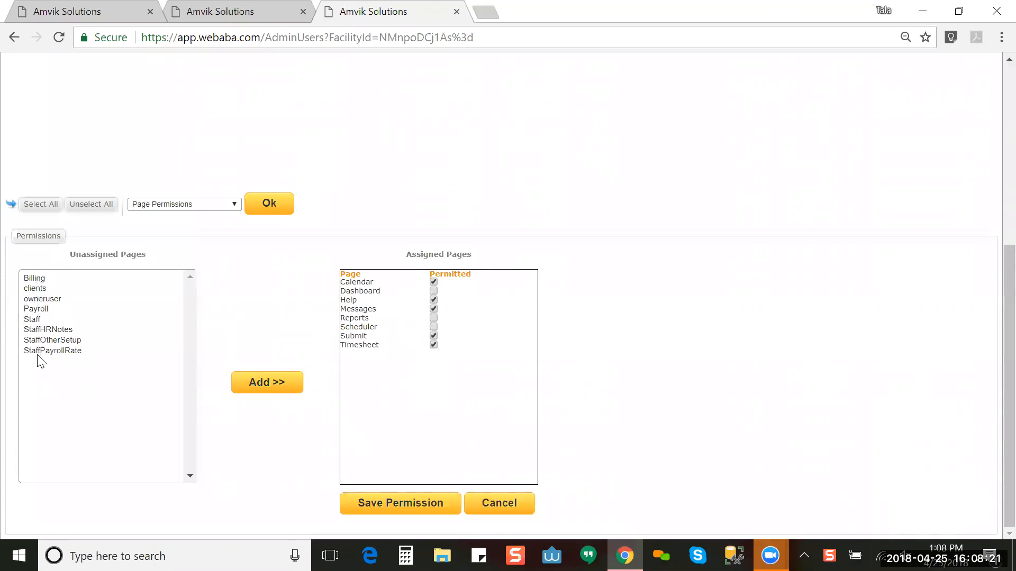
Step: Select clients, Staff, StaffHRNotes, StaffOtherSetup and StaffPayrollRate in Unassigned Pages, then view the employee details tab
{"action": "left_click", "coordinate": [49, 290]}
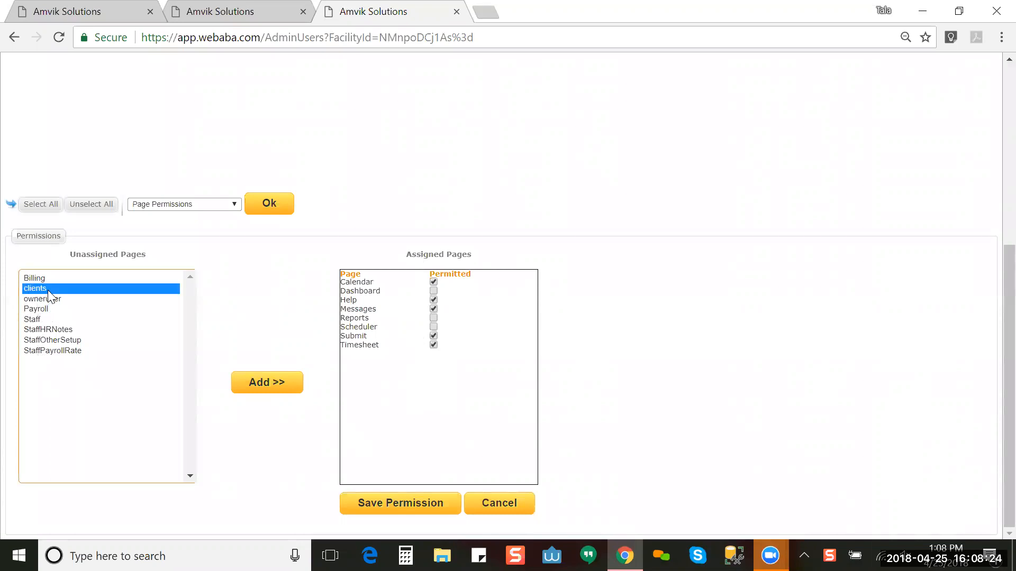
{"action": "left_click", "coordinate": [57, 320]}
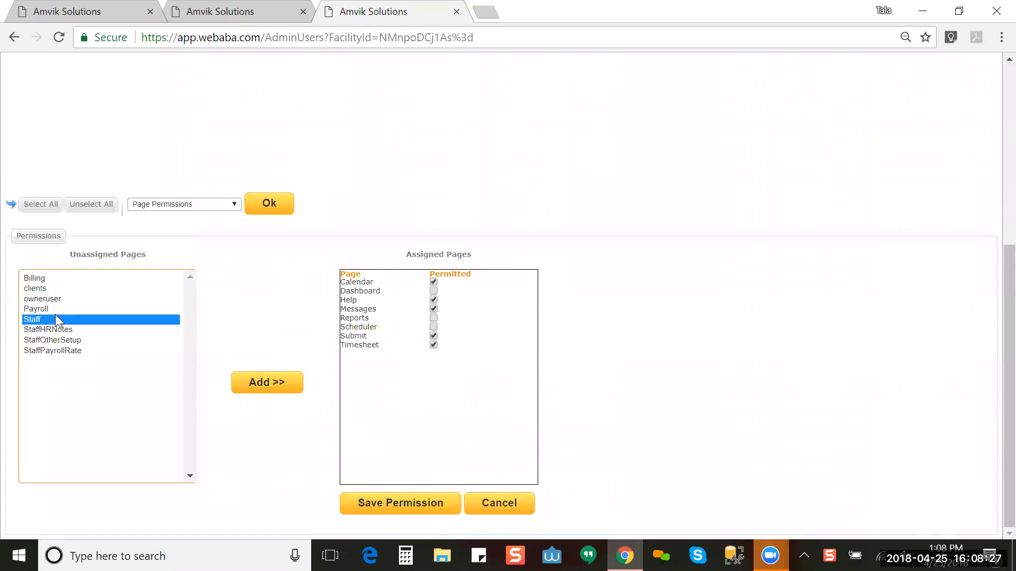
{"action": "left_click", "coordinate": [55, 330]}
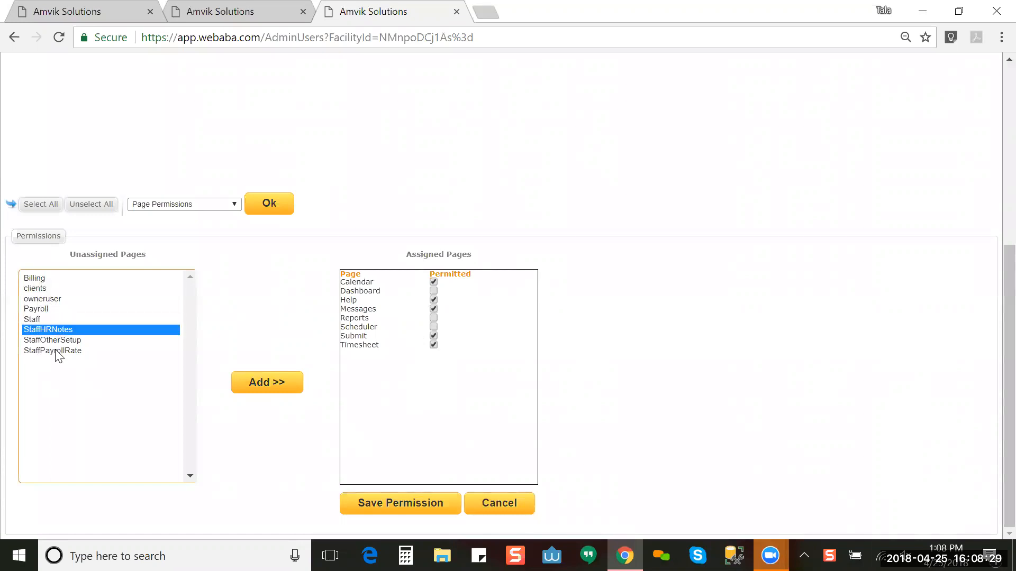
{"action": "left_click", "coordinate": [63, 342]}
{"action": "left_click", "coordinate": [64, 354]}
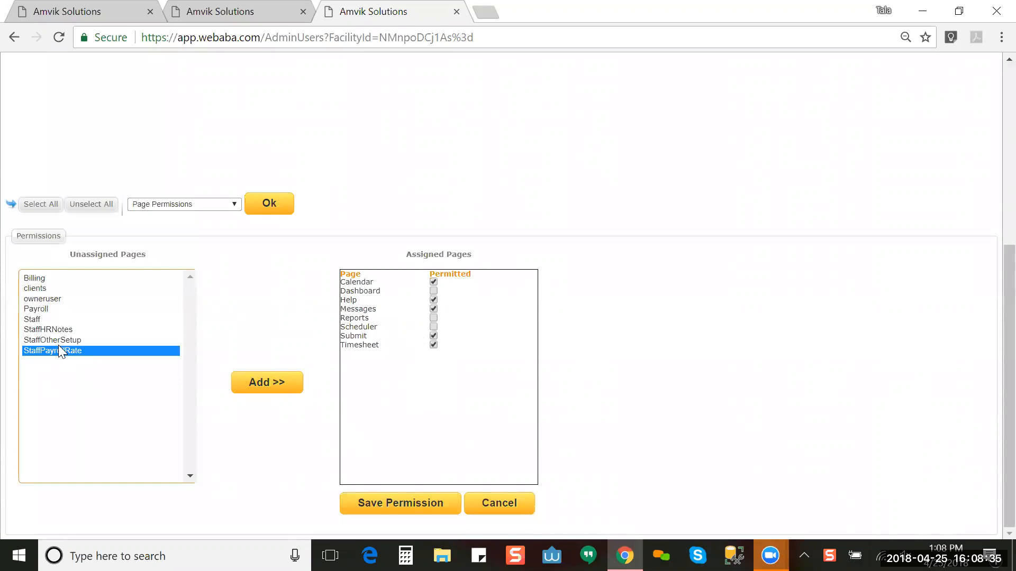
{"action": "left_click", "coordinate": [235, 19]}
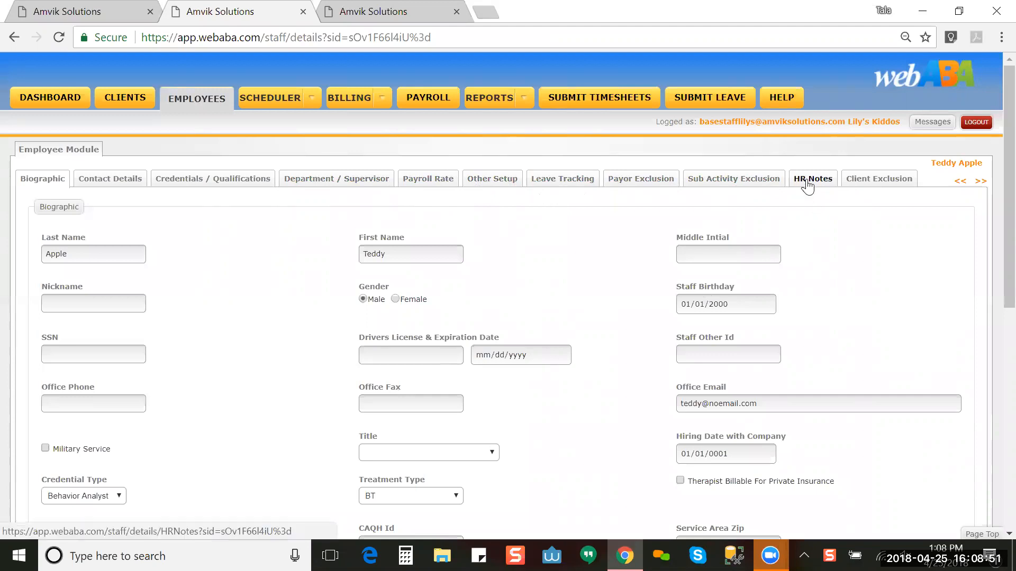
Step: Pick owneruser among the Provider's unassigned pages and check the employee page's reports options
{"action": "left_click", "coordinate": [347, 12]}
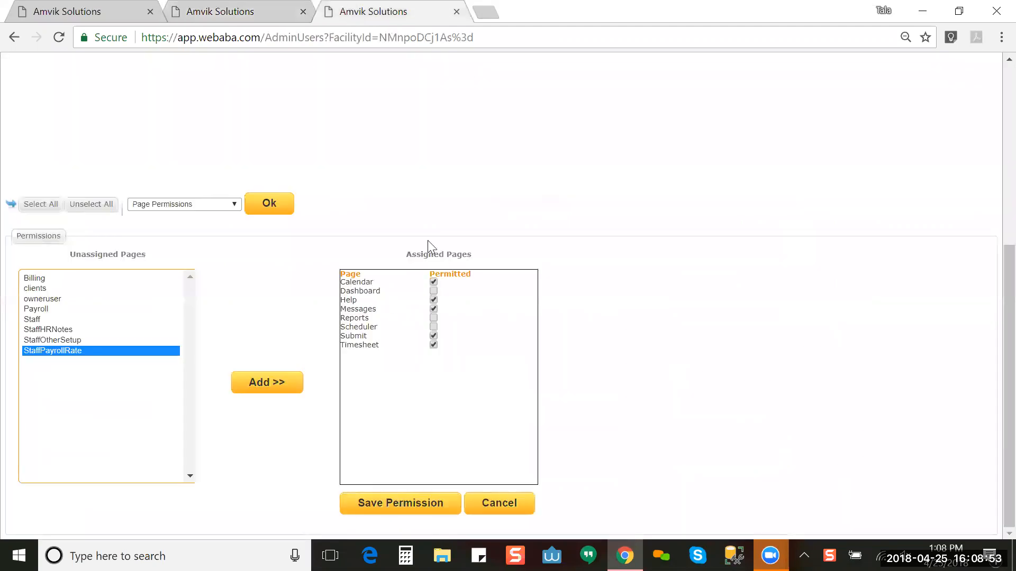
{"action": "left_click", "coordinate": [67, 299]}
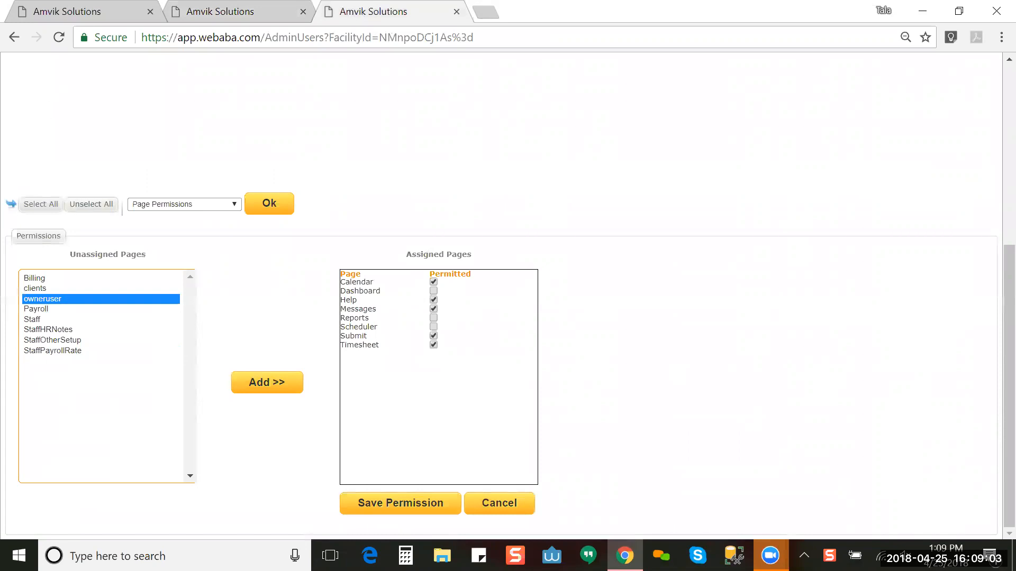
{"action": "left_click", "coordinate": [200, 21]}
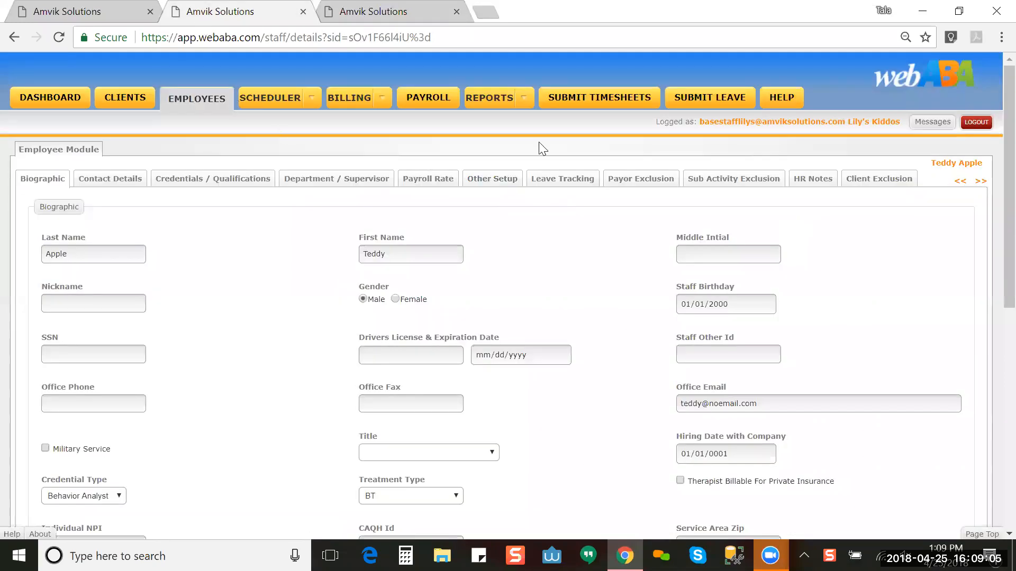
{"action": "left_click", "coordinate": [524, 93]}
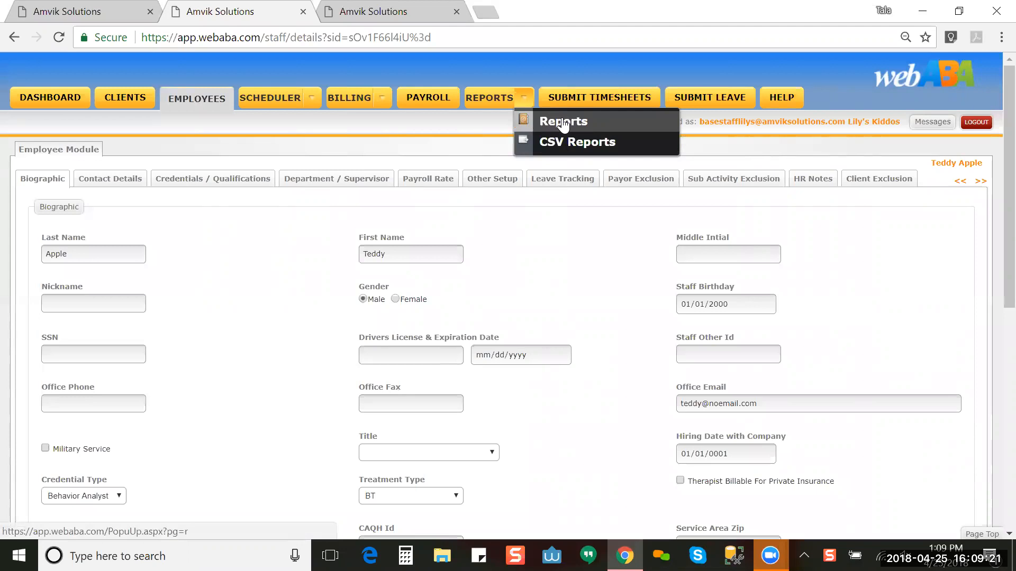
Step: Compare the two tabs again, then cancel the page permission changes without saving
{"action": "left_click", "coordinate": [384, 14]}
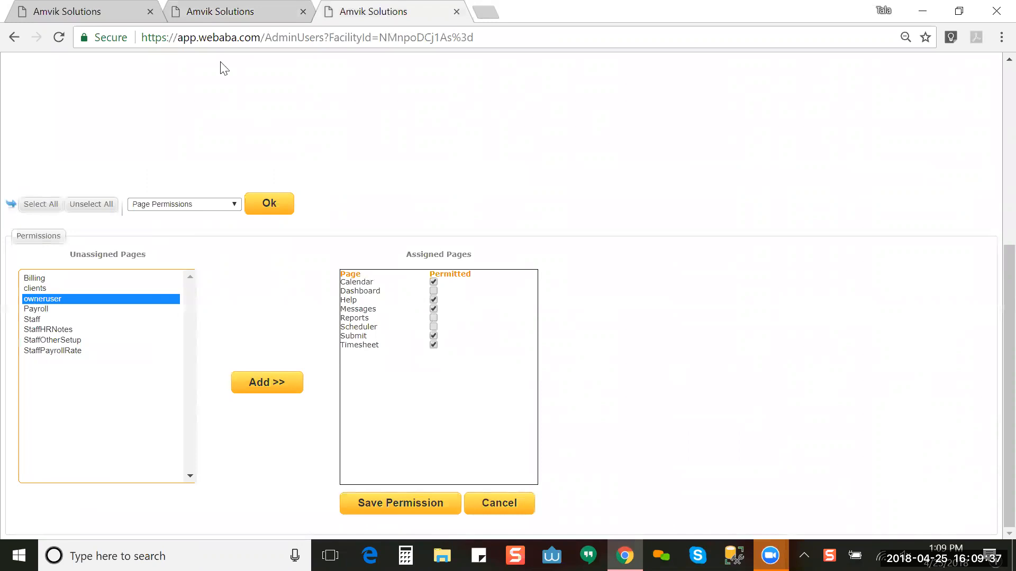
{"action": "left_click", "coordinate": [229, 11]}
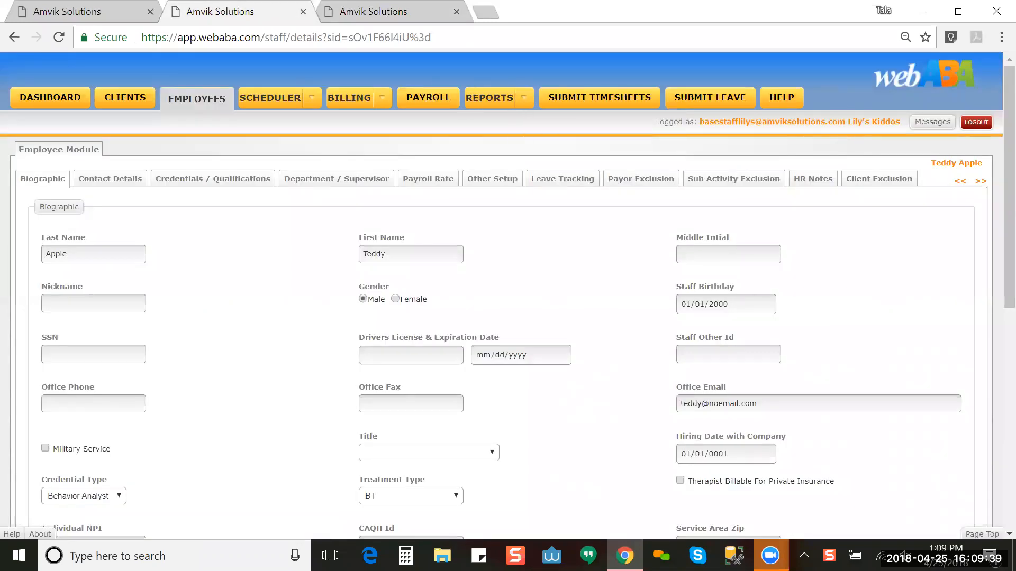
{"action": "left_click", "coordinate": [404, 18]}
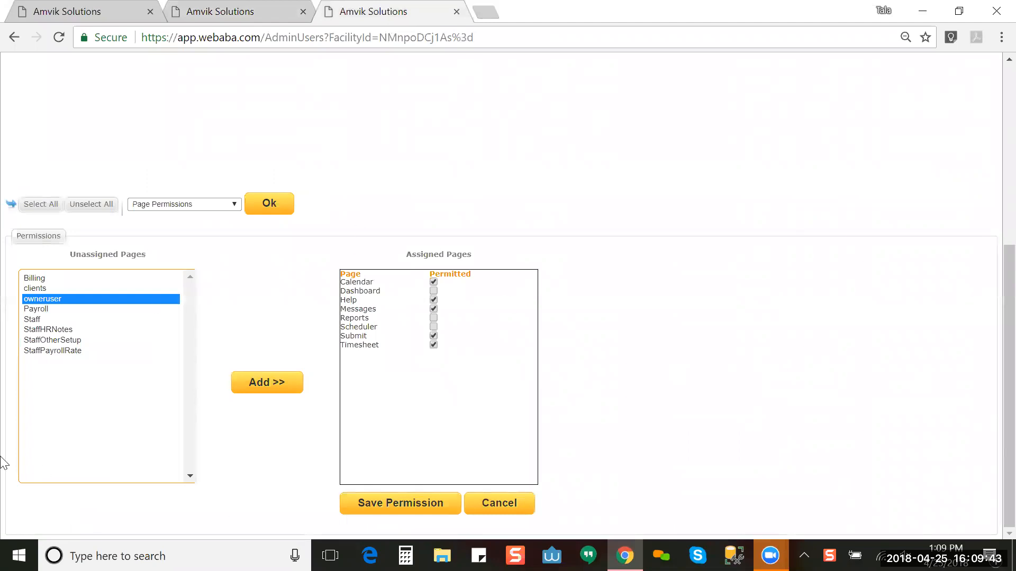
{"action": "left_click", "coordinate": [499, 504]}
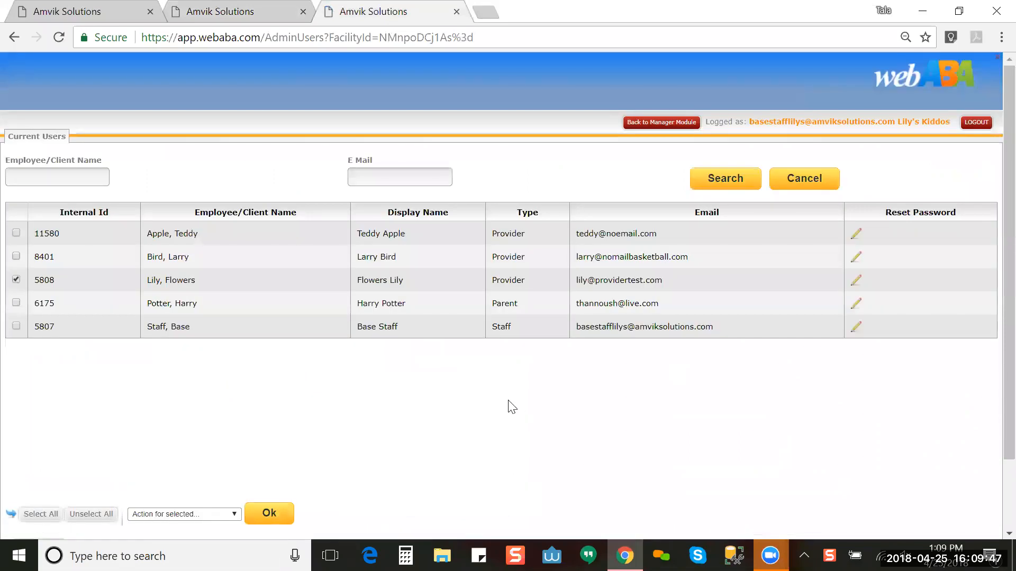
Step: Choose Manager Module Access as the bulk action for the ticked Provider account
{"action": "scroll", "coordinate": [994, 315], "scroll_direction": "down", "scroll_amount": 2}
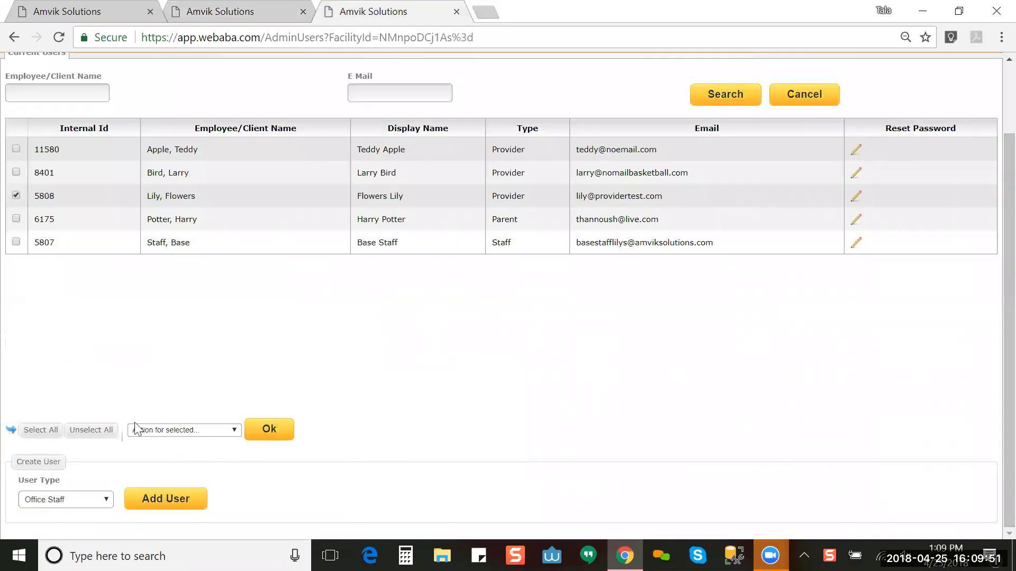
{"action": "left_click", "coordinate": [178, 429]}
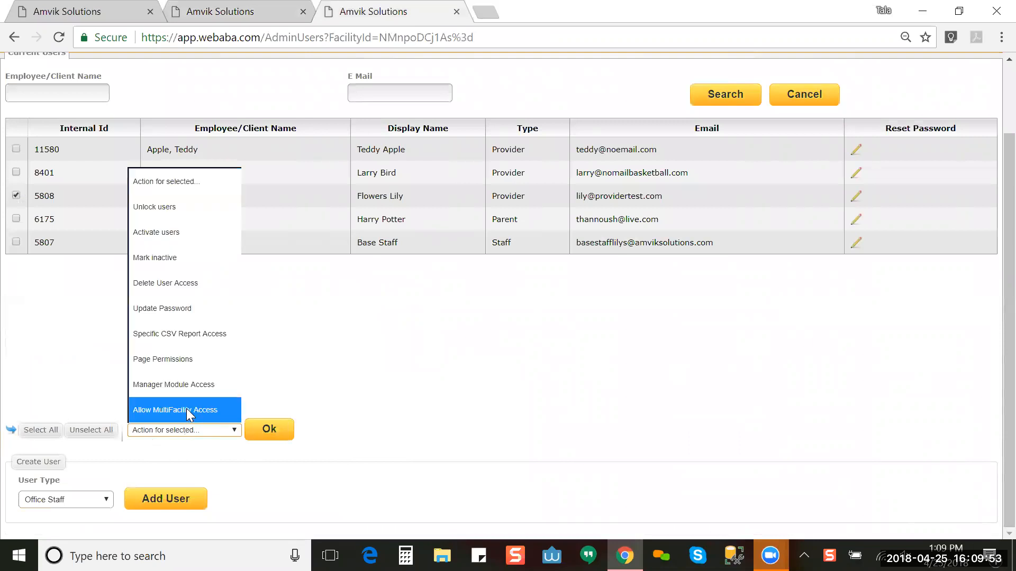
{"action": "left_click", "coordinate": [194, 381]}
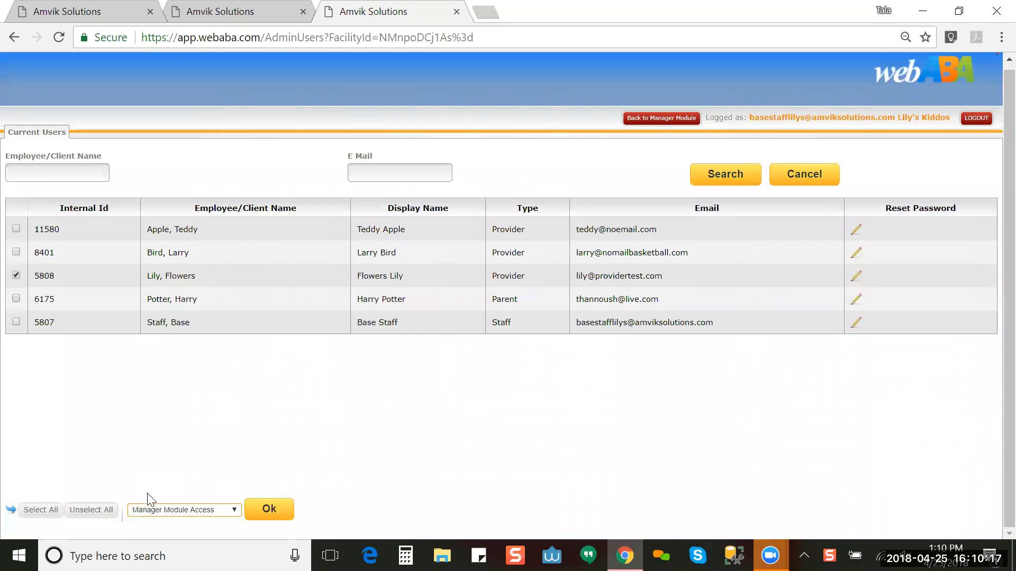
Step: Check the Dashboard on the employee tab, then untick the Provider in the Current Users list
{"action": "left_click", "coordinate": [240, 11]}
{"action": "left_click", "coordinate": [45, 100]}
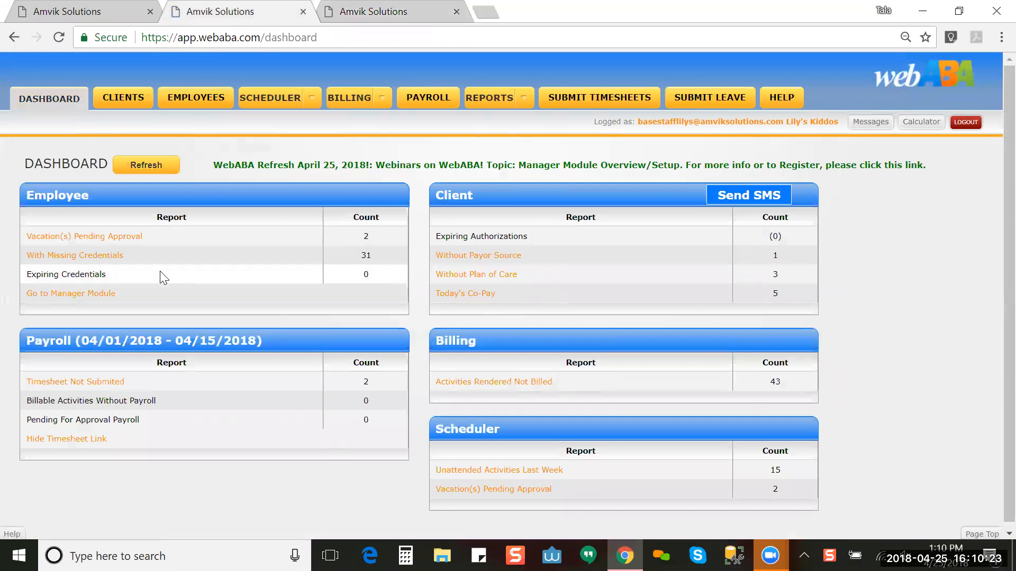
{"action": "left_click", "coordinate": [377, 10]}
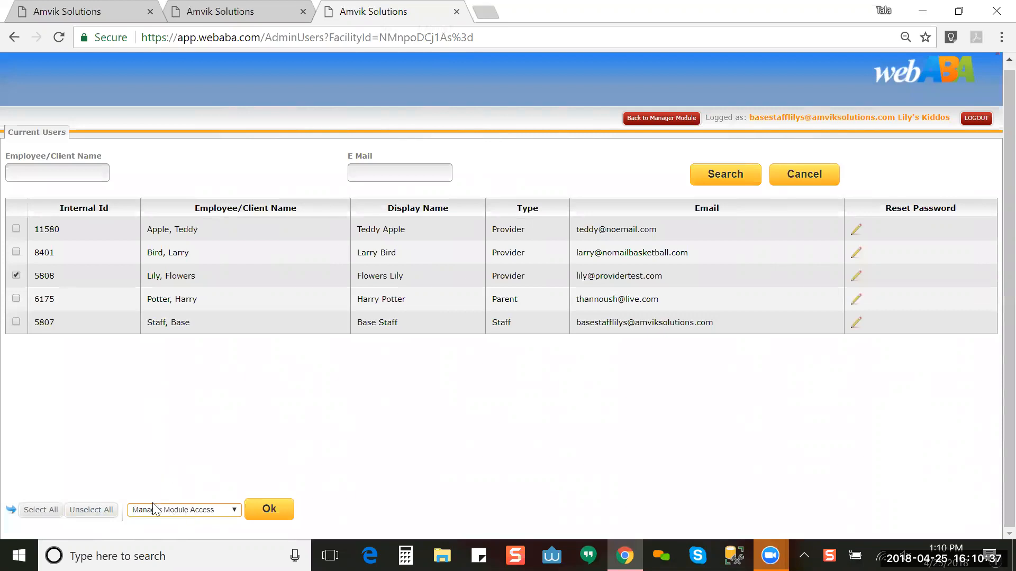
{"action": "left_click", "coordinate": [15, 276]}
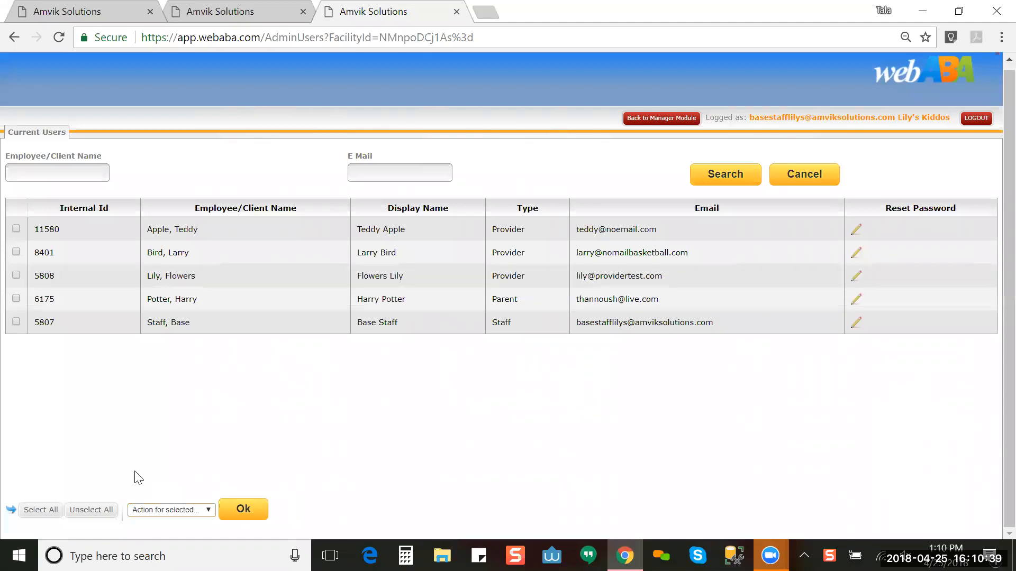
{"action": "left_click", "coordinate": [16, 322]}
{"action": "left_click", "coordinate": [180, 508]}
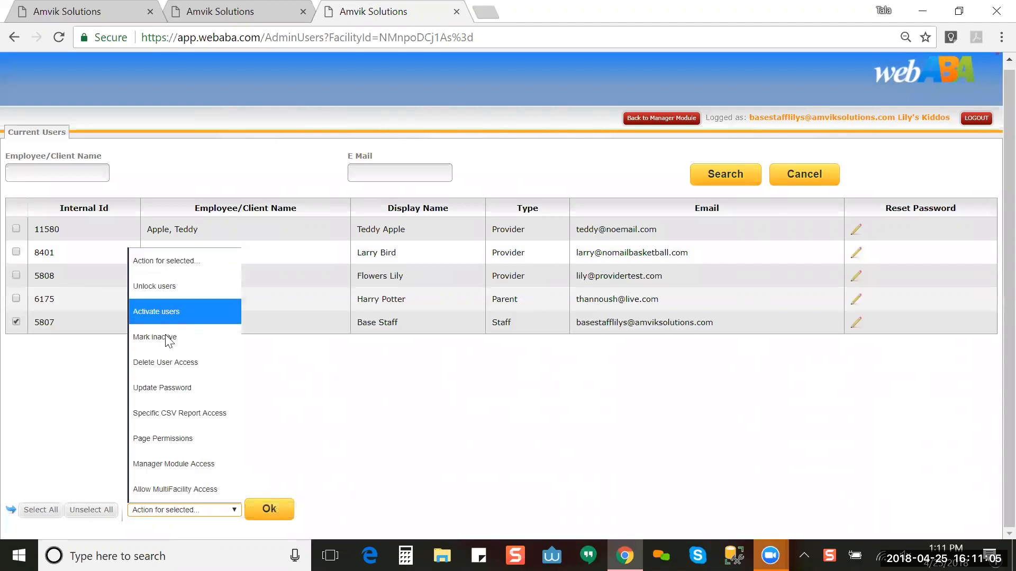
{"action": "left_click", "coordinate": [309, 464]}
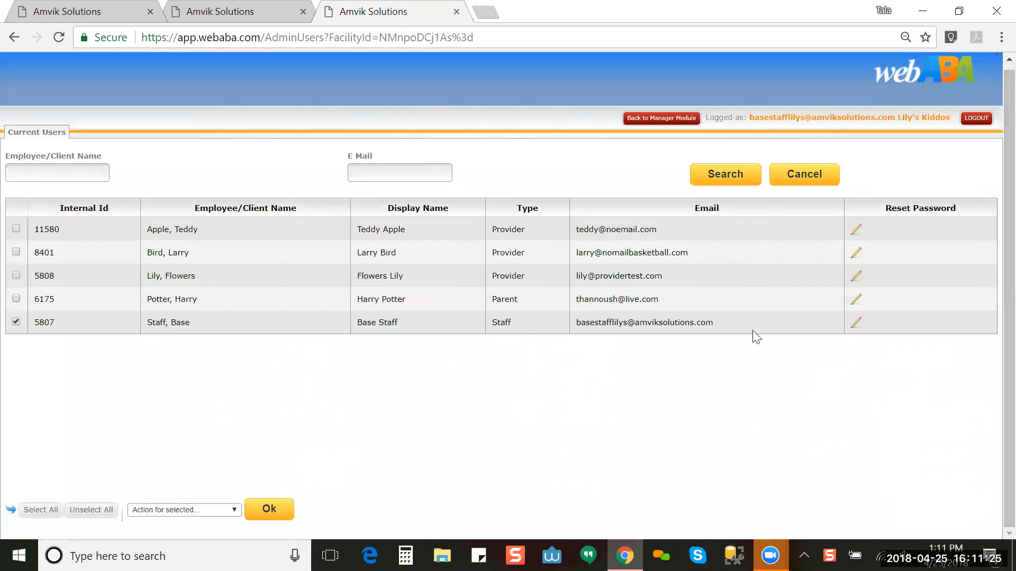
{"action": "left_click", "coordinate": [797, 171]}
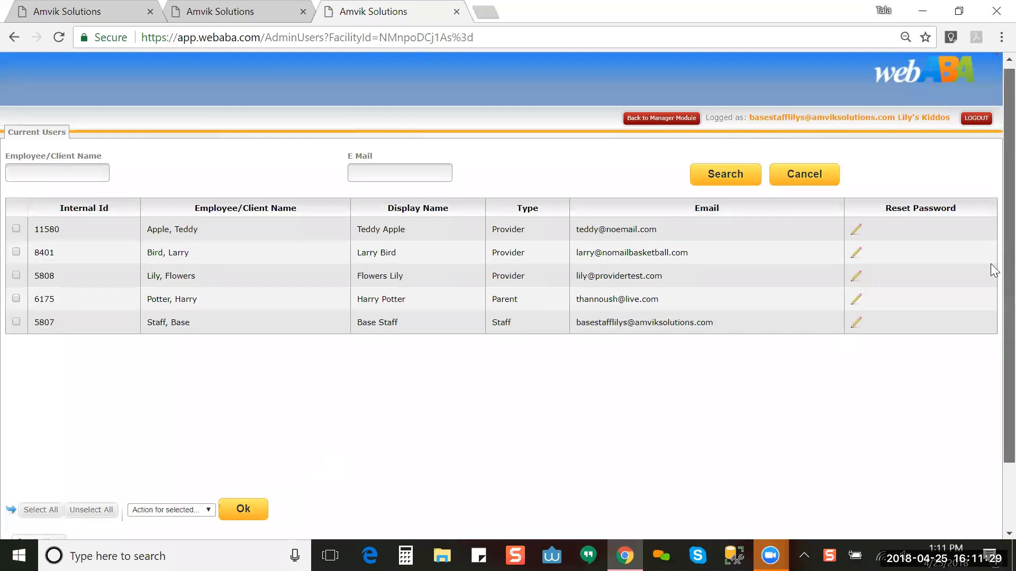
{"action": "scroll", "coordinate": [992, 285], "scroll_direction": "down", "scroll_amount": 3}
Step: Set User Type to Client and add a user, revealing the empty Create Users form
{"action": "left_click", "coordinate": [35, 501]}
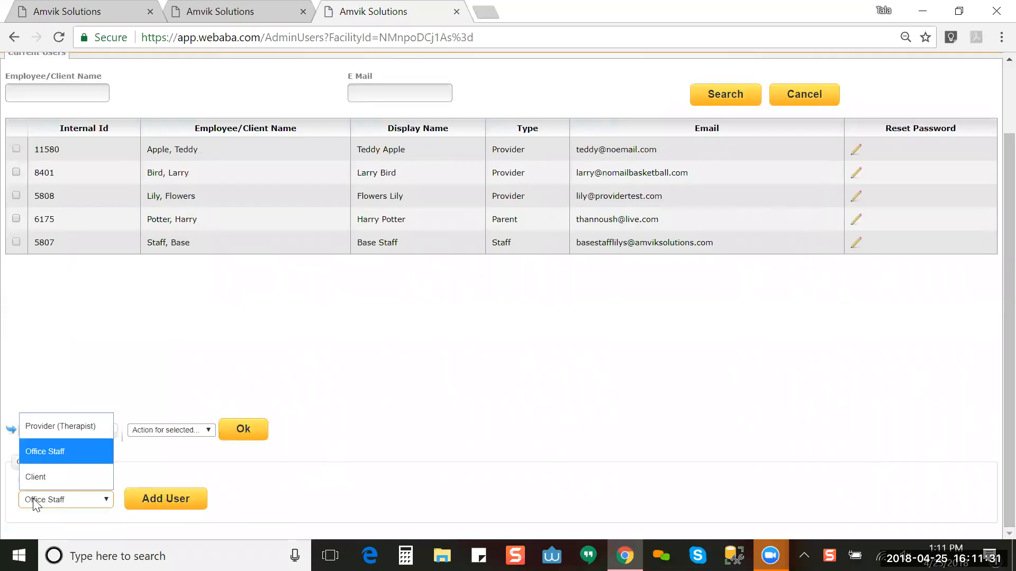
{"action": "left_click", "coordinate": [61, 481]}
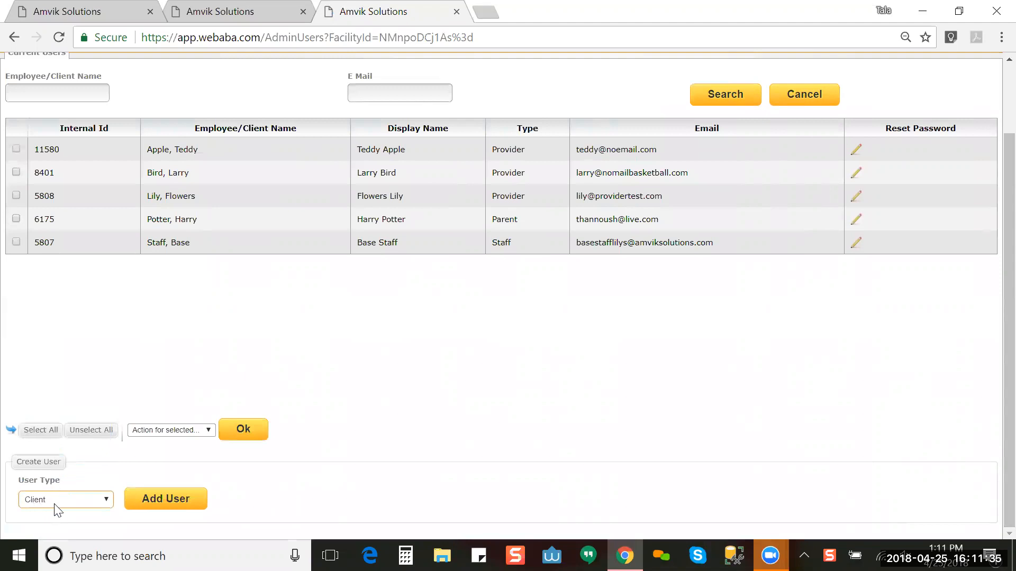
{"action": "left_click", "coordinate": [161, 501]}
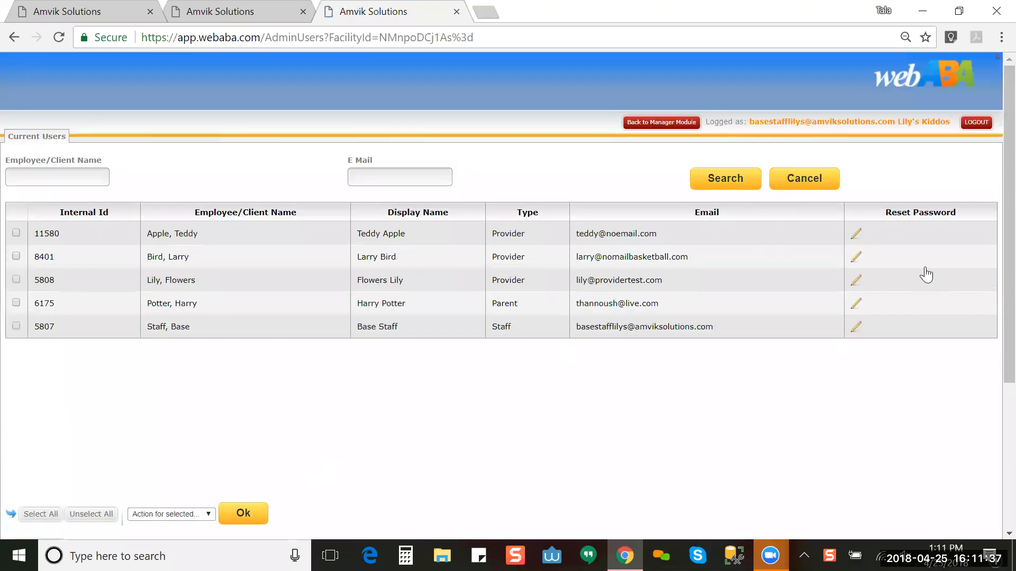
{"action": "scroll", "coordinate": [990, 254], "scroll_direction": "down", "scroll_amount": 4}
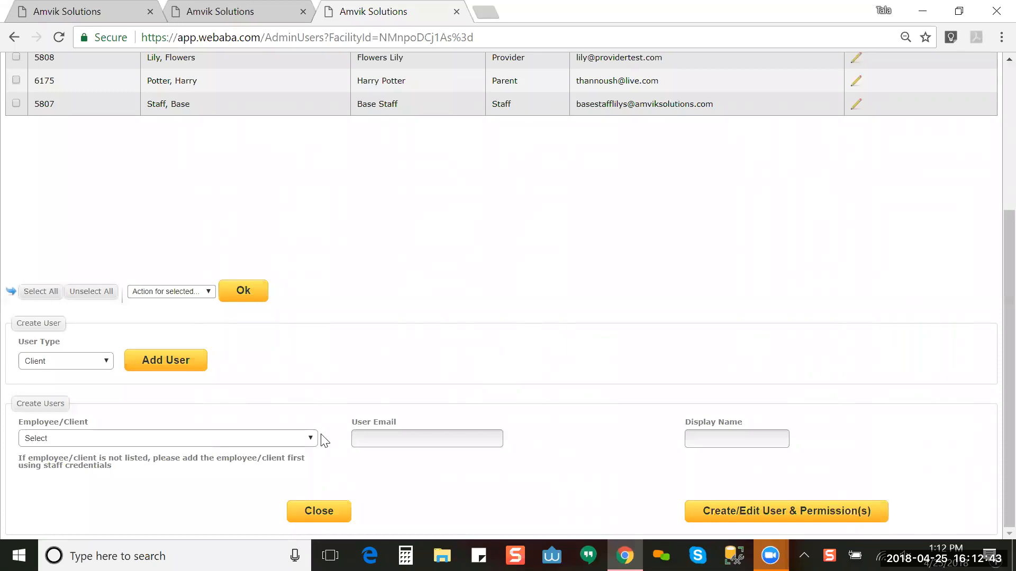
{"action": "left_click", "coordinate": [288, 449]}
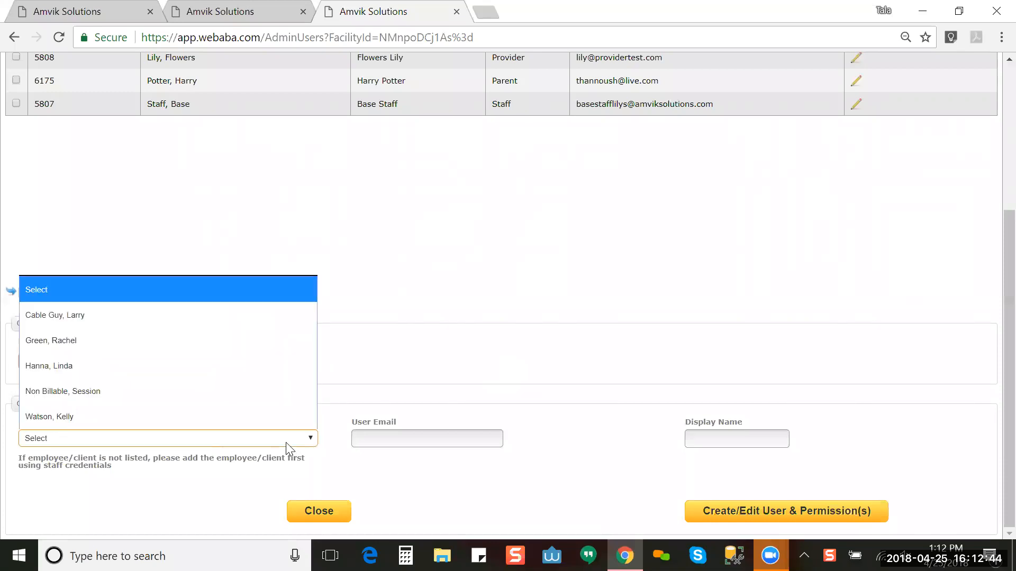
{"action": "left_click", "coordinate": [242, 365]}
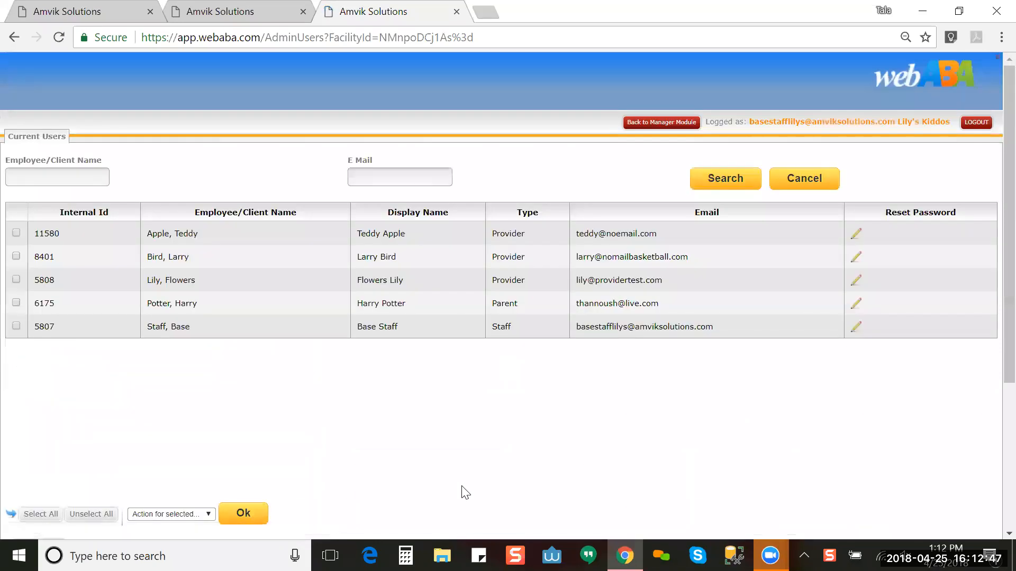
{"action": "scroll", "coordinate": [995, 388], "scroll_direction": "down", "scroll_amount": 5}
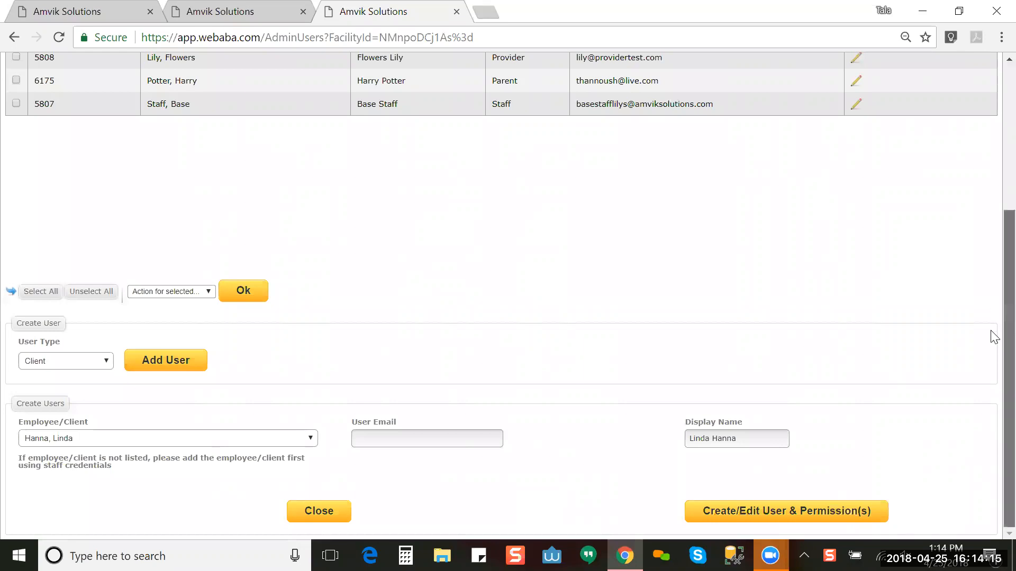
{"action": "scroll", "coordinate": [994, 309], "scroll_direction": "up", "scroll_amount": 2}
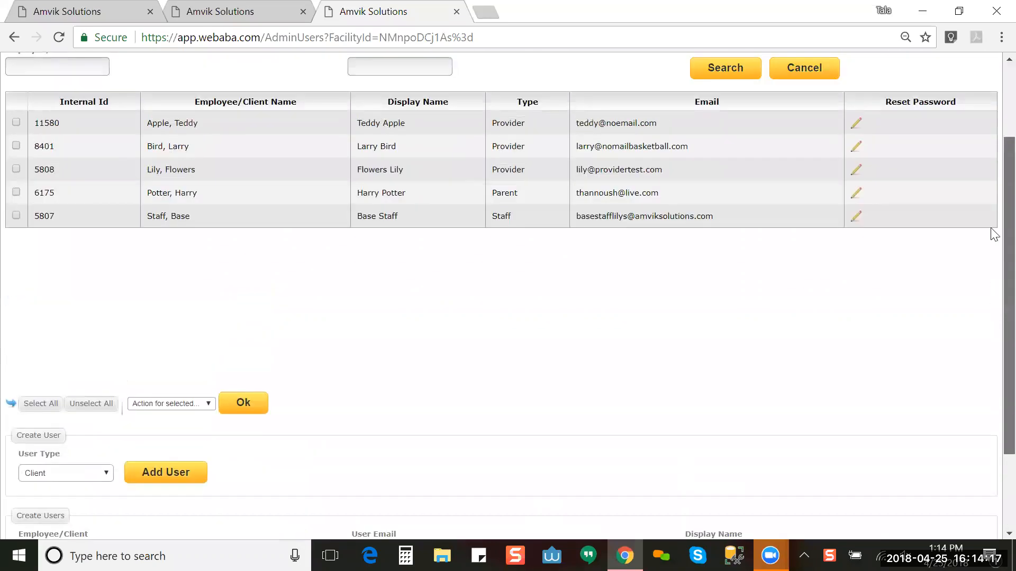
{"action": "scroll", "coordinate": [994, 235], "scroll_direction": "up", "scroll_amount": 2}
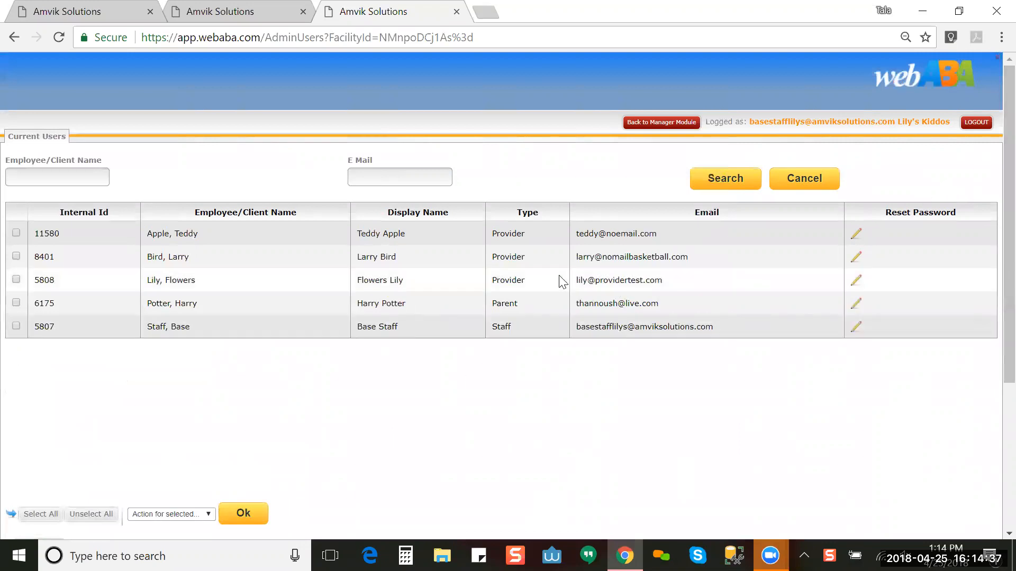
Step: Go back to the Manager Module, open Manage Payroll, then view the dashboard tab
{"action": "left_click", "coordinate": [642, 124]}
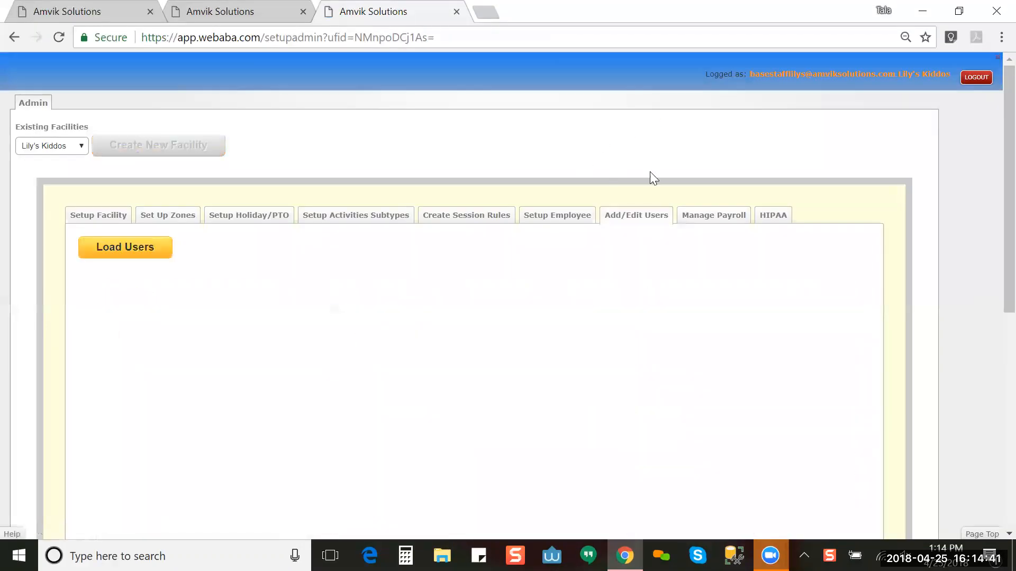
{"action": "left_click", "coordinate": [721, 217]}
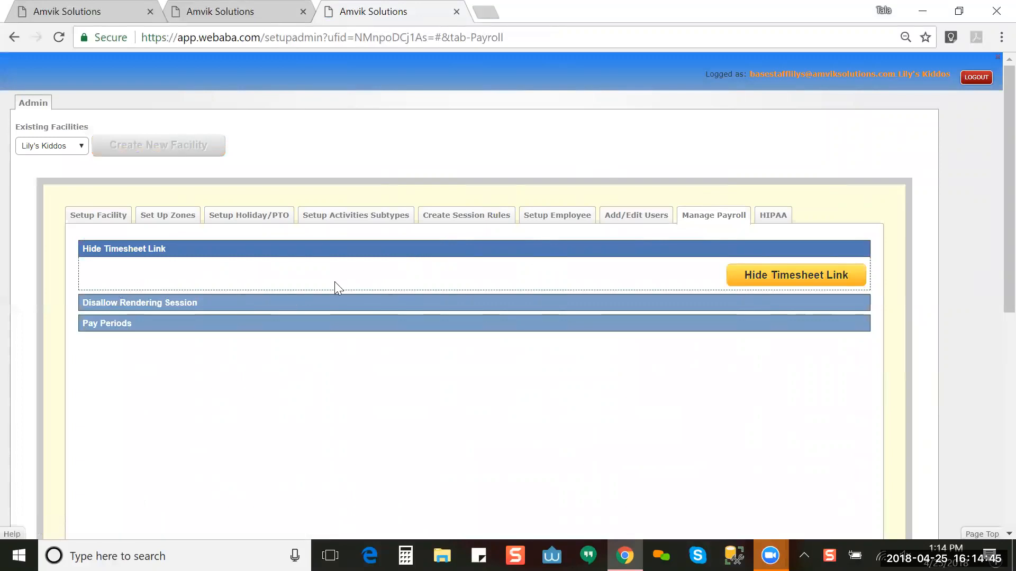
{"action": "left_click", "coordinate": [266, 14]}
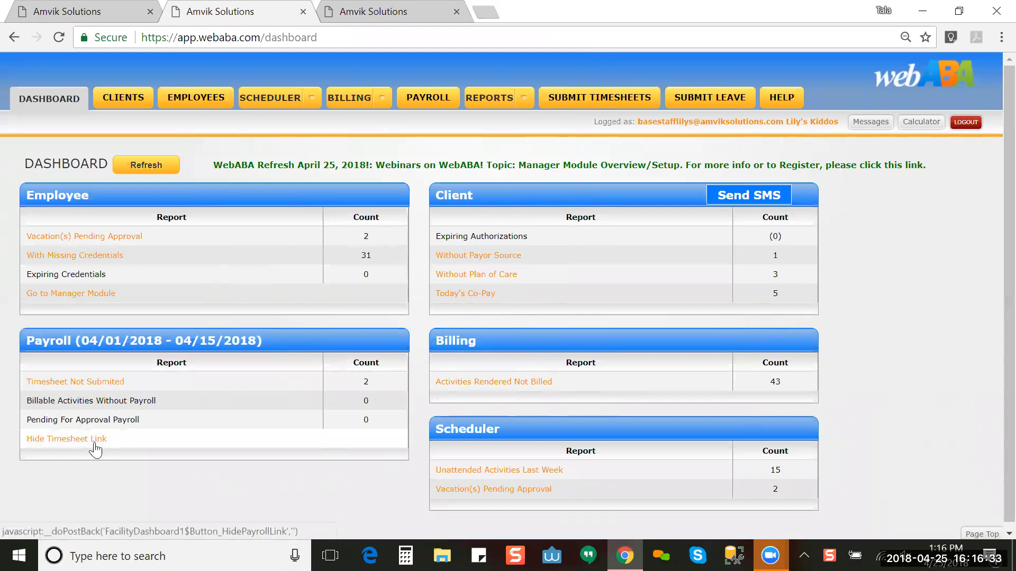
Step: Return to Manage Payroll and expand the Disallow Rendering Session date setting
{"action": "left_click", "coordinate": [388, 11]}
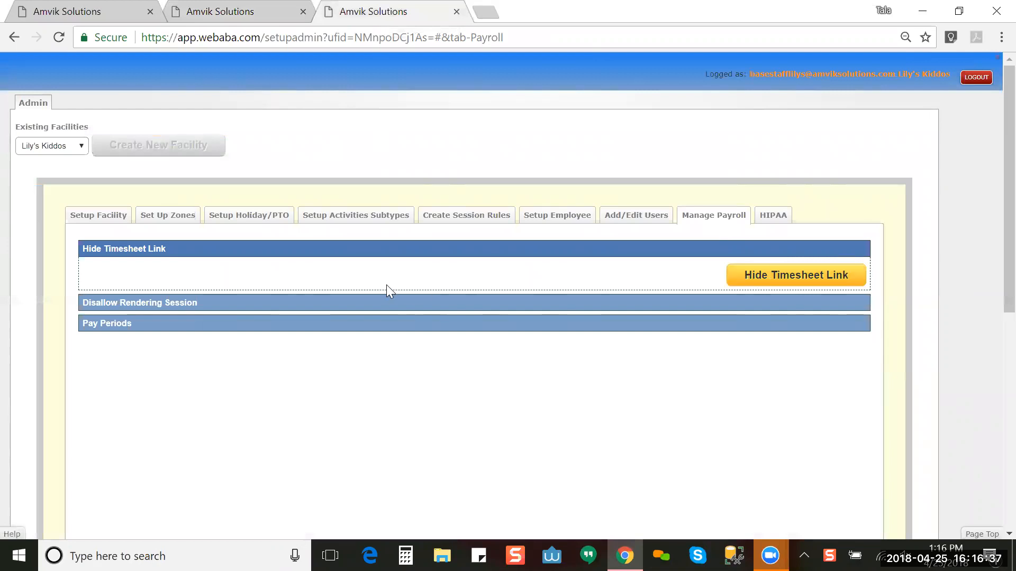
{"action": "left_click", "coordinate": [389, 303]}
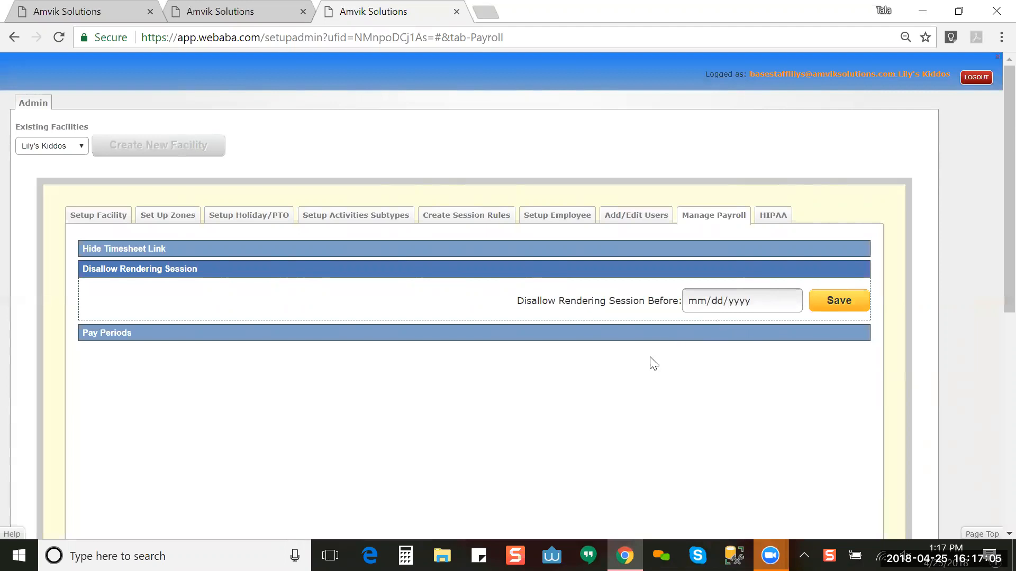
Step: Expand Pay Periods and scroll through the existing weekly 2018 periods
{"action": "left_click", "coordinate": [321, 341]}
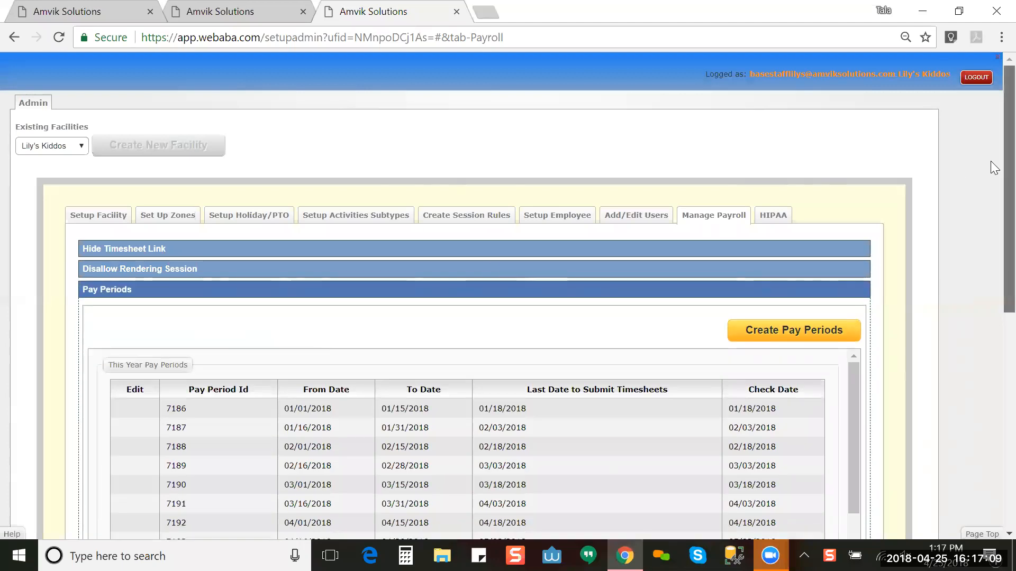
{"action": "scroll", "coordinate": [990, 185], "scroll_direction": "down", "scroll_amount": 1}
{"action": "scroll", "coordinate": [991, 193], "scroll_direction": "down", "scroll_amount": 1}
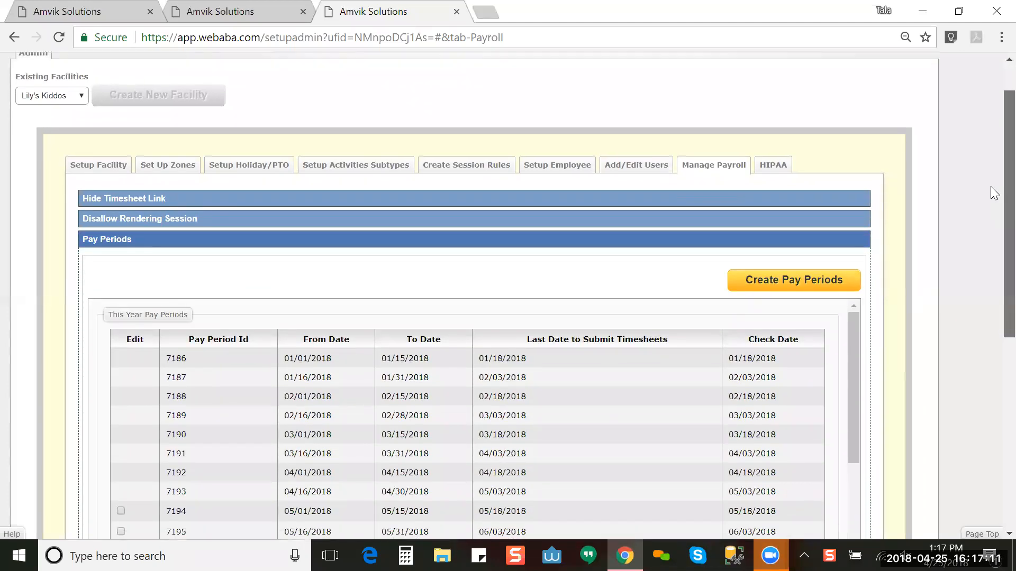
{"action": "scroll", "coordinate": [990, 186], "scroll_direction": "down", "scroll_amount": 1}
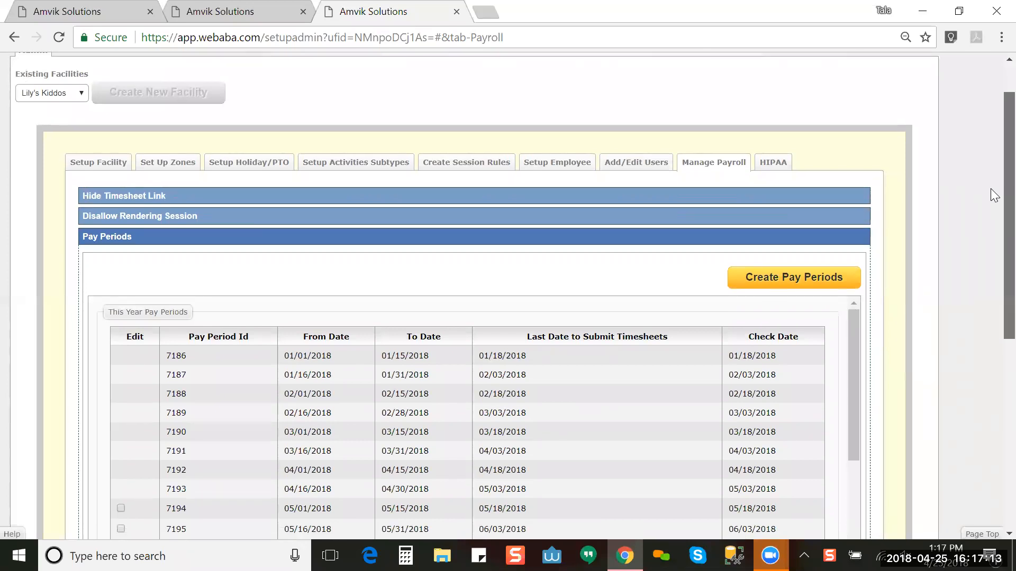
{"action": "scroll", "coordinate": [991, 189], "scroll_direction": "down", "scroll_amount": 3}
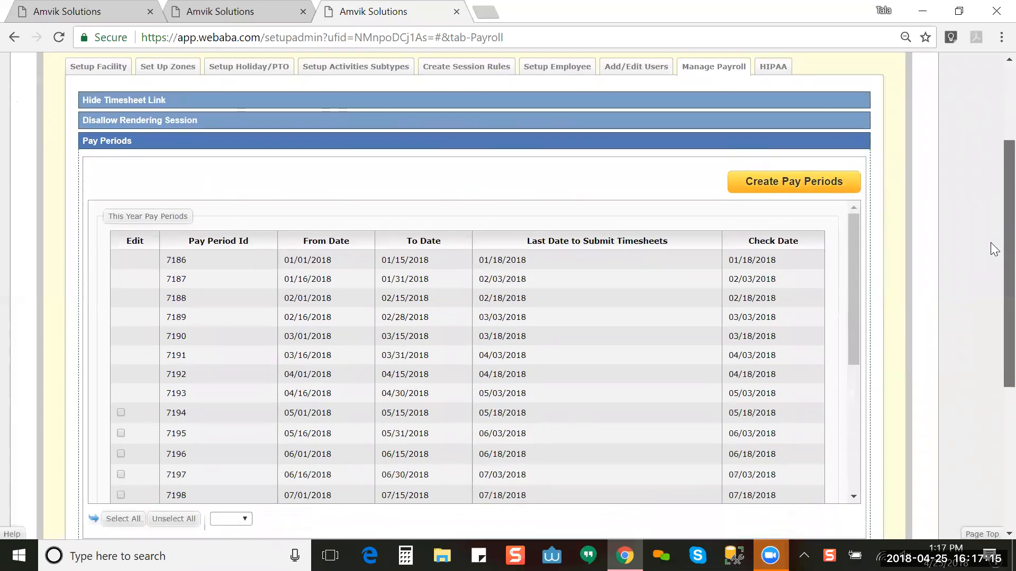
{"action": "scroll", "coordinate": [992, 248], "scroll_direction": "down", "scroll_amount": 2}
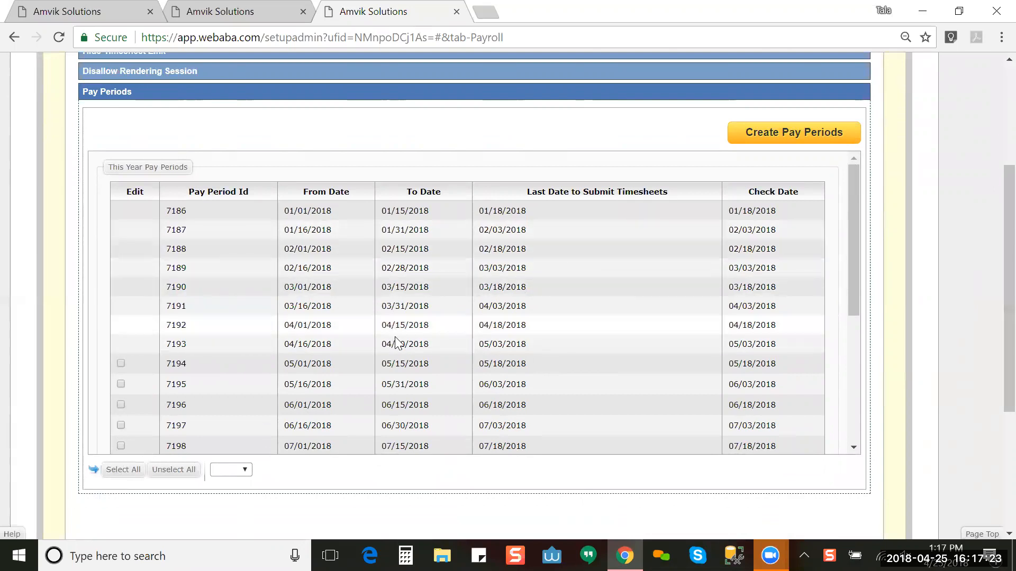
Step: Bring up the Set Up Payroll form via Create Pay Periods and scroll through it
{"action": "left_click", "coordinate": [745, 134]}
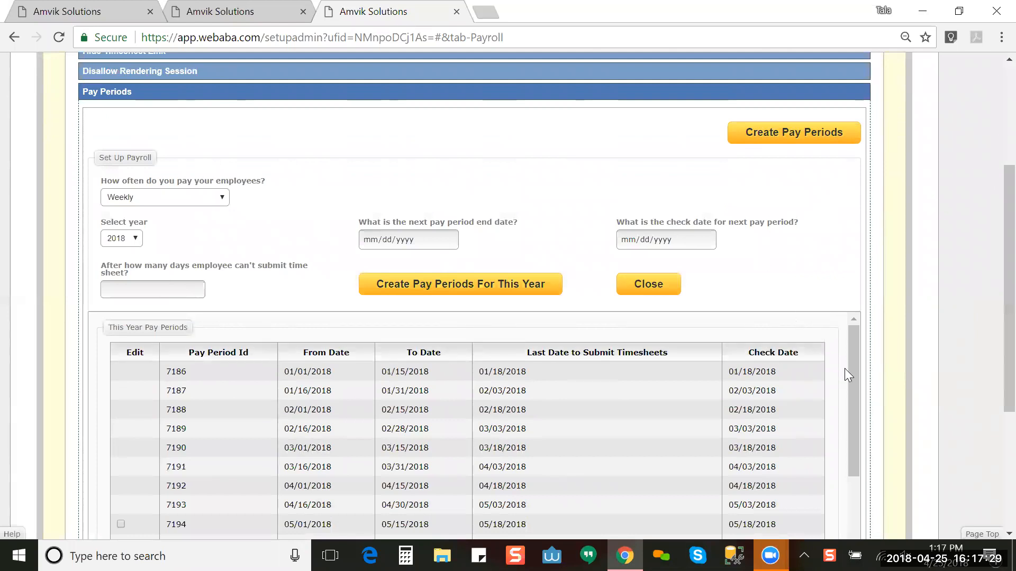
{"action": "left_click_drag", "start_coordinate": [858, 373], "coordinate": [854, 527]}
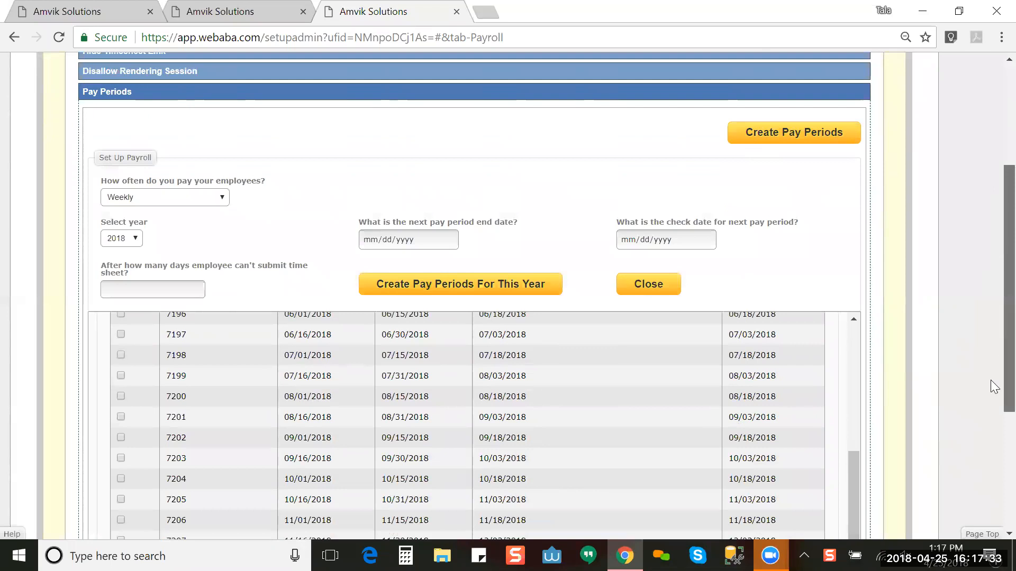
{"action": "scroll", "coordinate": [993, 387], "scroll_direction": "down", "scroll_amount": 5}
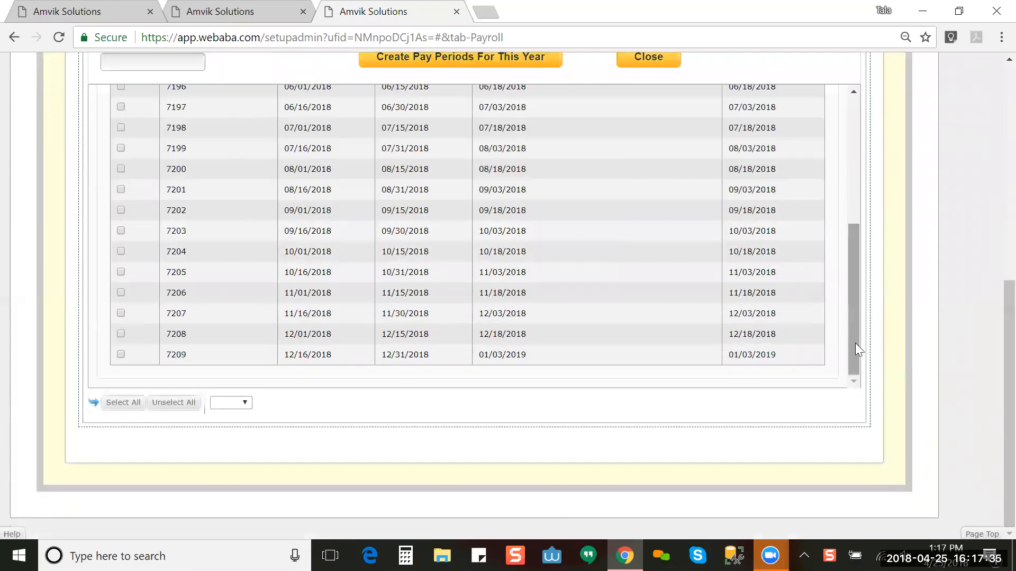
{"action": "left_click_drag", "start_coordinate": [855, 342], "coordinate": [871, 244]}
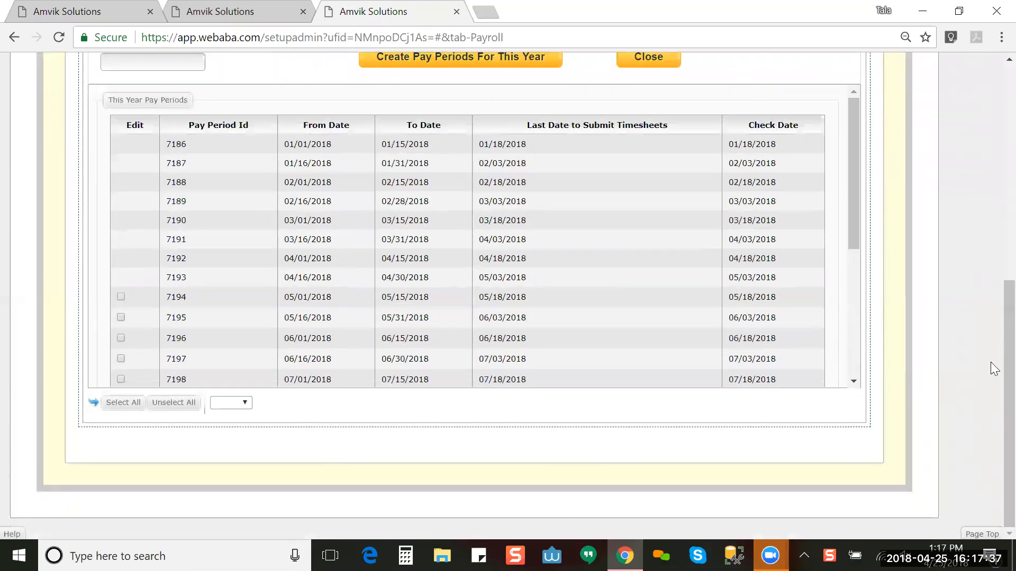
{"action": "scroll", "coordinate": [991, 275], "scroll_direction": "up", "scroll_amount": 4}
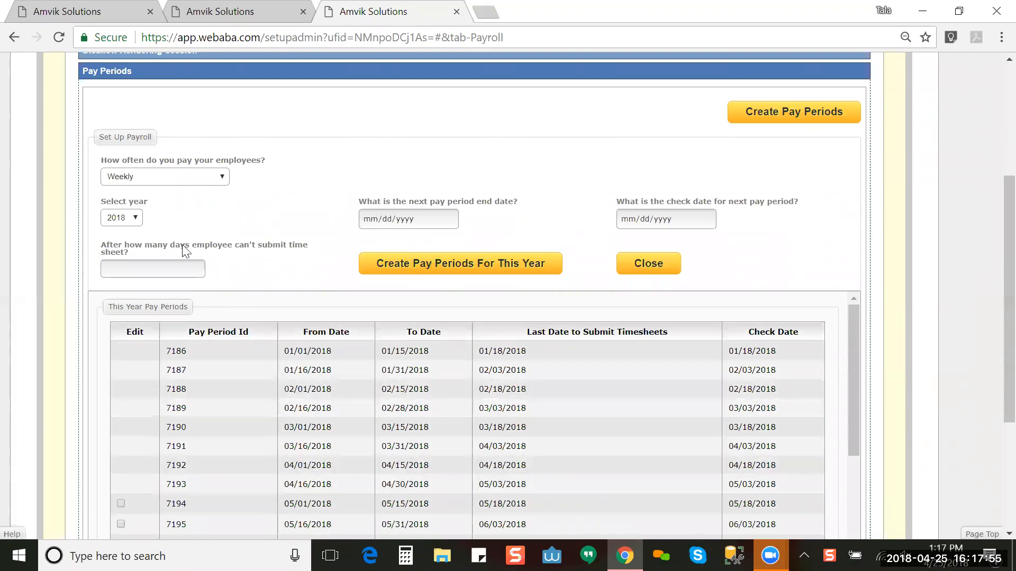
Step: Choose Bi-Weekly pay frequency and 2019 as the payroll year, then scroll back up to the form
{"action": "left_click", "coordinate": [209, 176]}
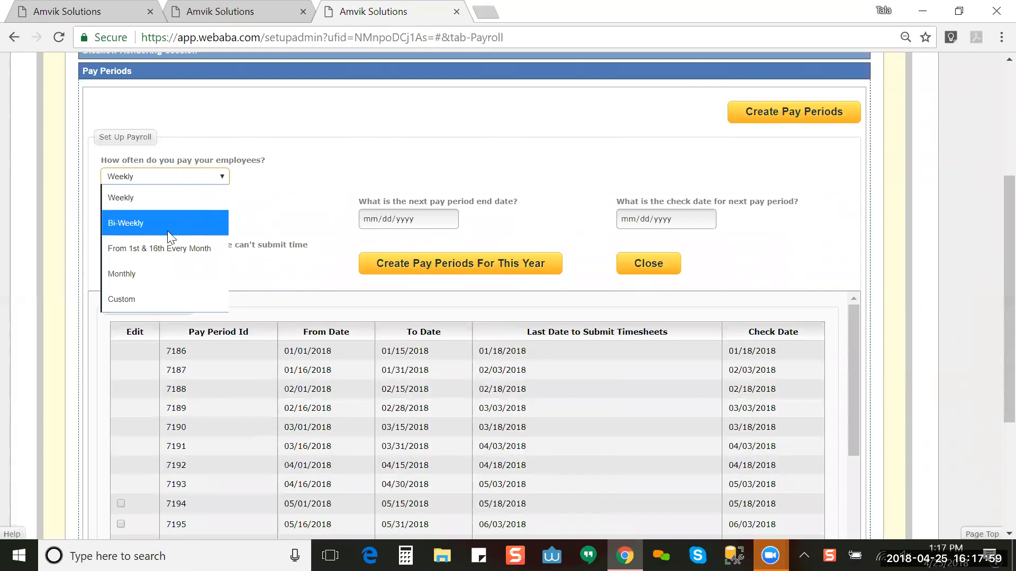
{"action": "left_click", "coordinate": [189, 225]}
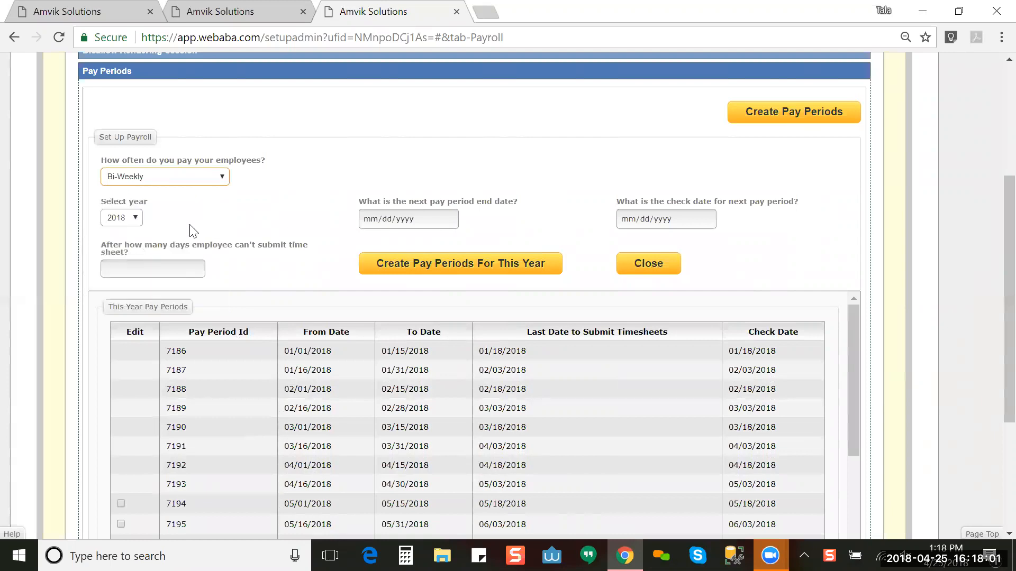
{"action": "left_click", "coordinate": [136, 217]}
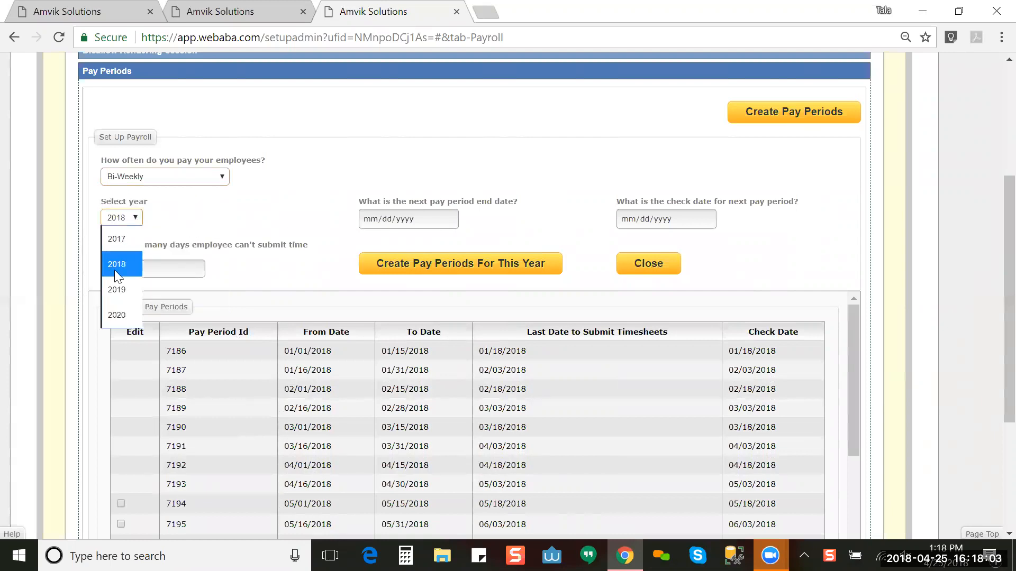
{"action": "left_click", "coordinate": [113, 290]}
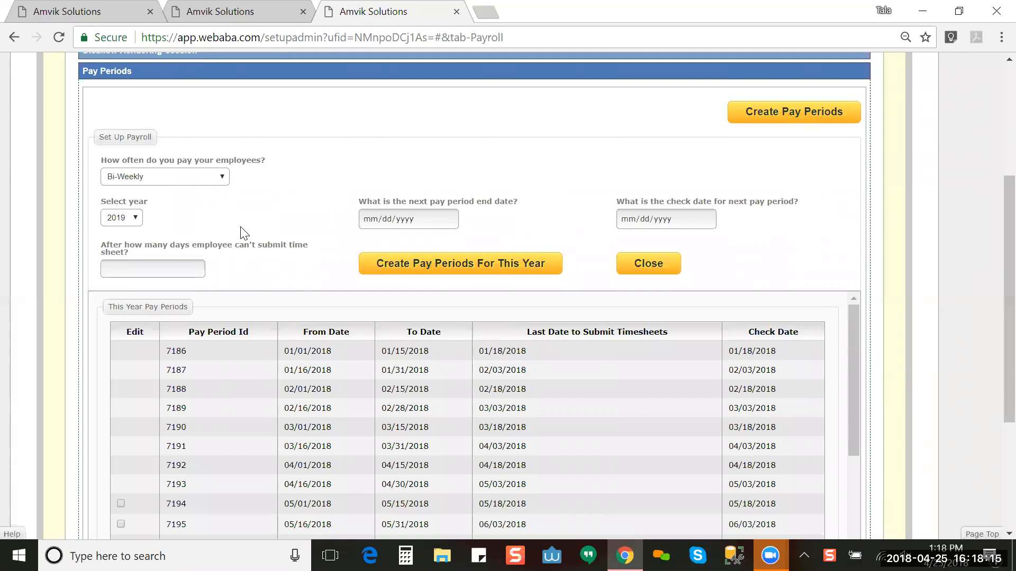
{"action": "left_click", "coordinate": [129, 221]}
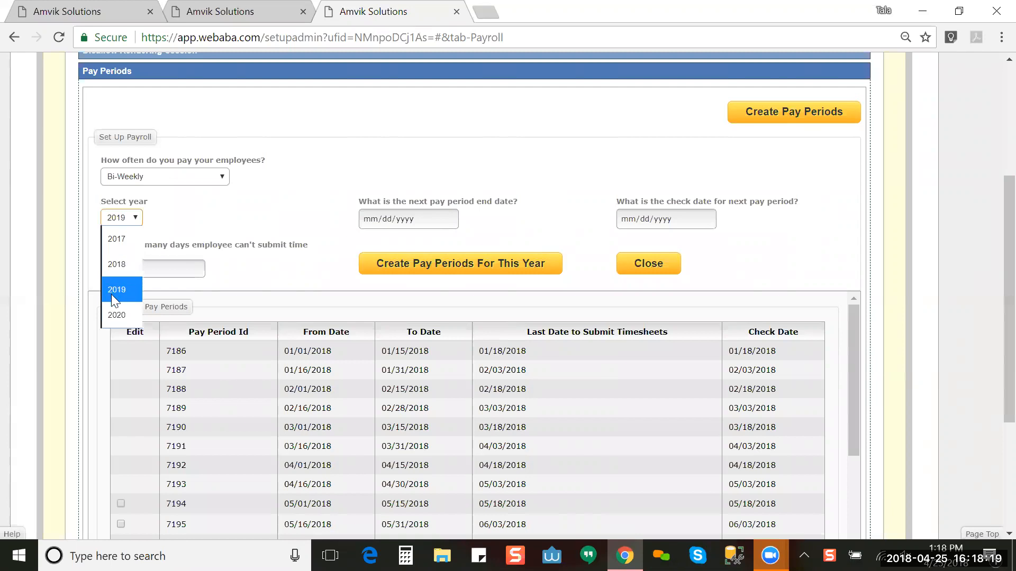
{"action": "left_click", "coordinate": [134, 290]}
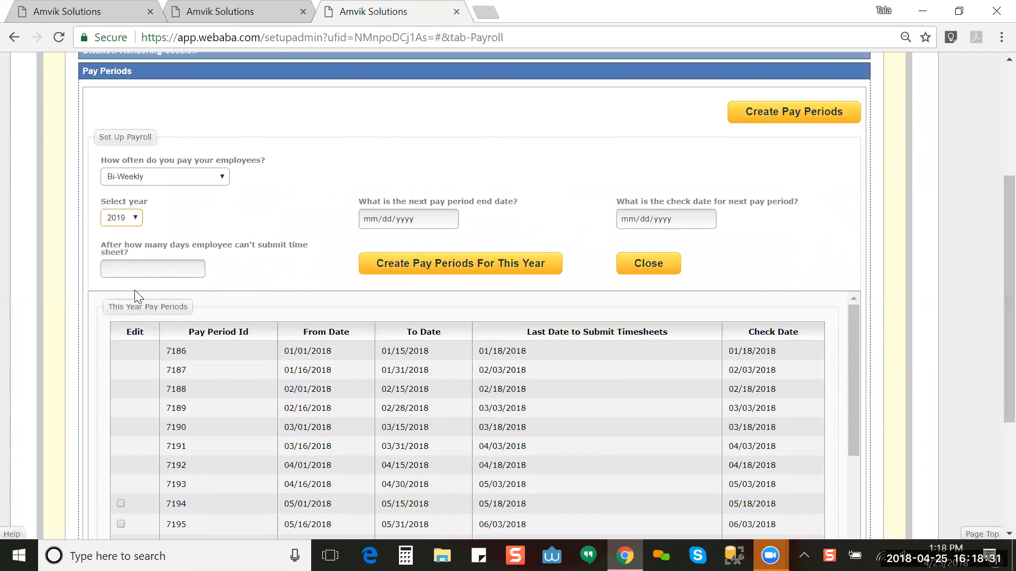
{"action": "left_click", "coordinate": [228, 232]}
{"action": "left_click_drag", "start_coordinate": [990, 269], "coordinate": [990, 398]}
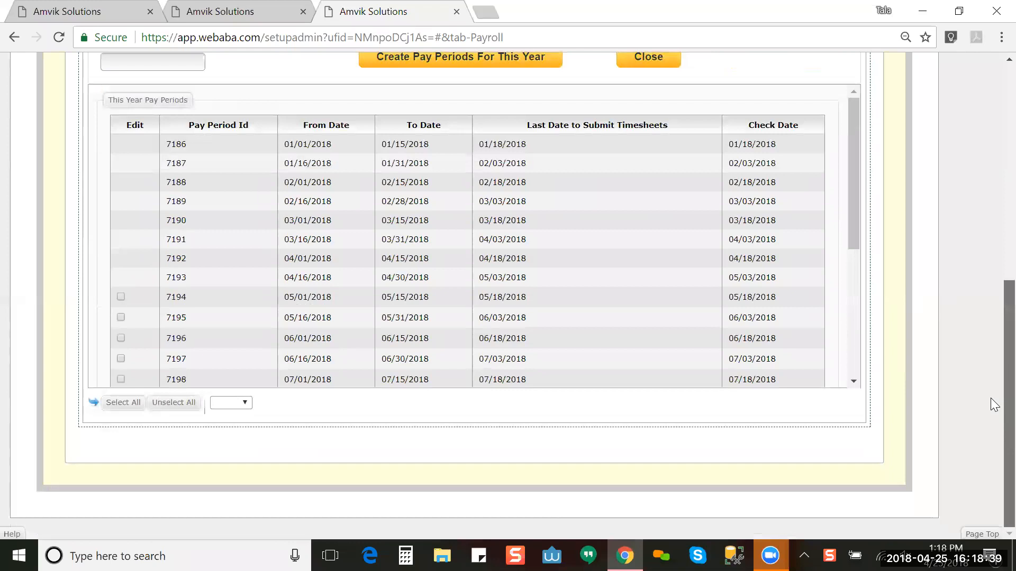
{"action": "scroll", "coordinate": [990, 301], "scroll_direction": "up", "scroll_amount": 3}
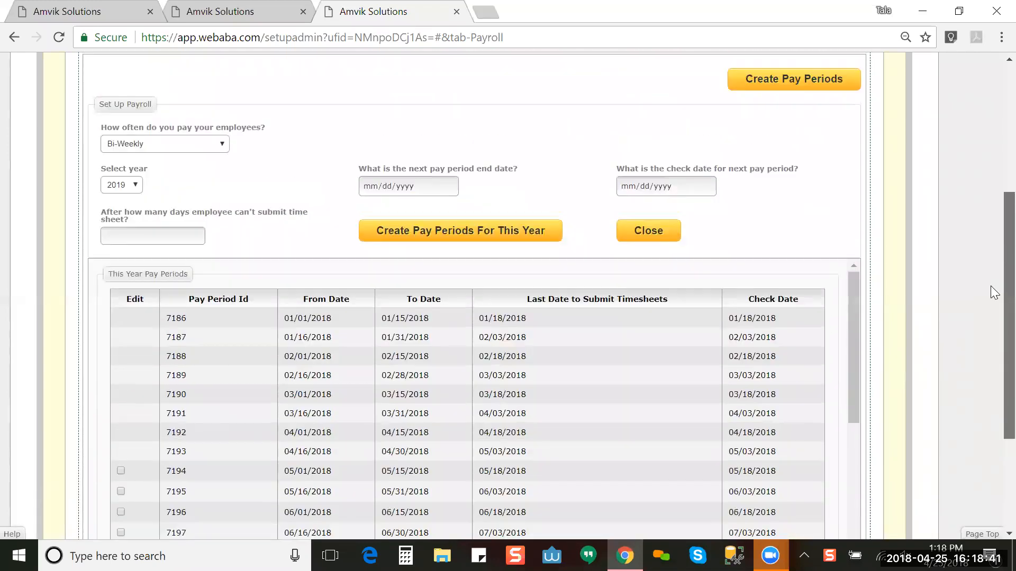
Step: Enter end date 01/15/2019, check date 01/18/2019, and a 3-day timesheet cutoff
{"action": "left_click", "coordinate": [371, 189]}
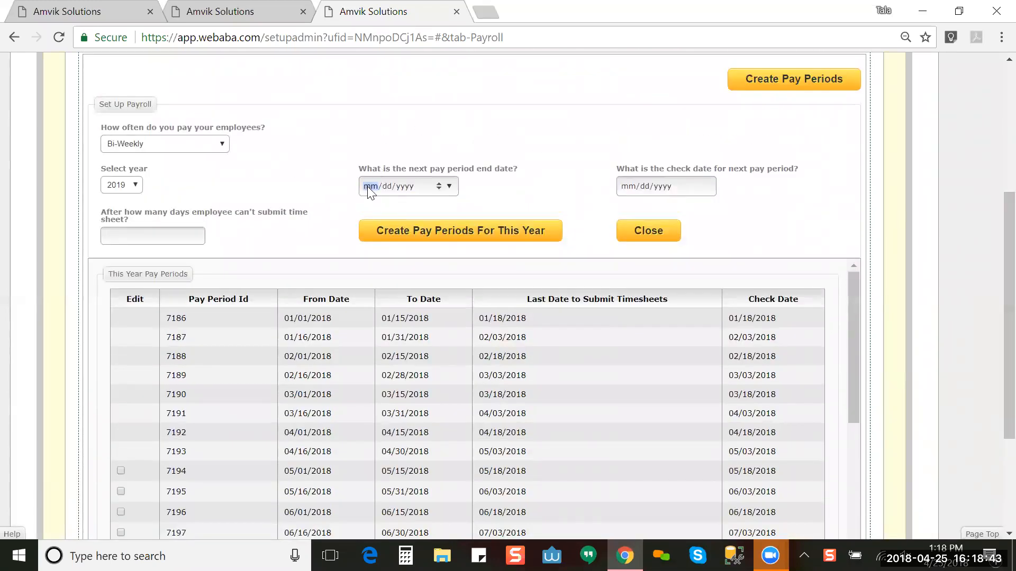
{"action": "type", "text": "01/15/2019"}
{"action": "left_click", "coordinate": [564, 206]}
{"action": "left_click", "coordinate": [626, 190]}
{"action": "type", "text": "01"}
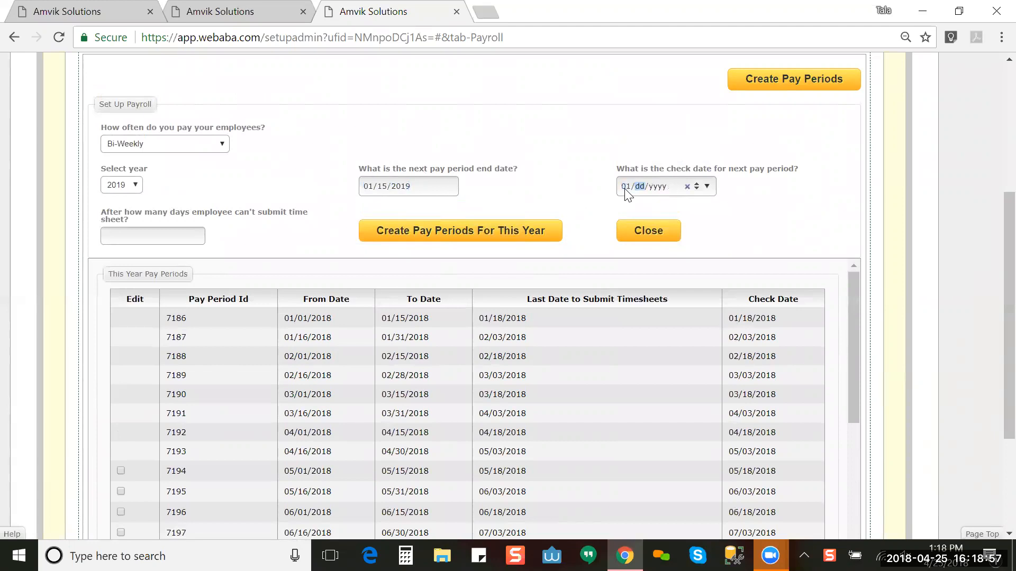
{"action": "type", "text": "182019"}
{"action": "left_click_drag", "start_coordinate": [627, 194], "coordinate": [566, 153]}
{"action": "left_click", "coordinate": [566, 152]}
{"action": "type", "text": "3"}
Step: Create the 2019 bi-weekly pay periods and scroll down to the new rows from period 8843
{"action": "left_click", "coordinate": [418, 228]}
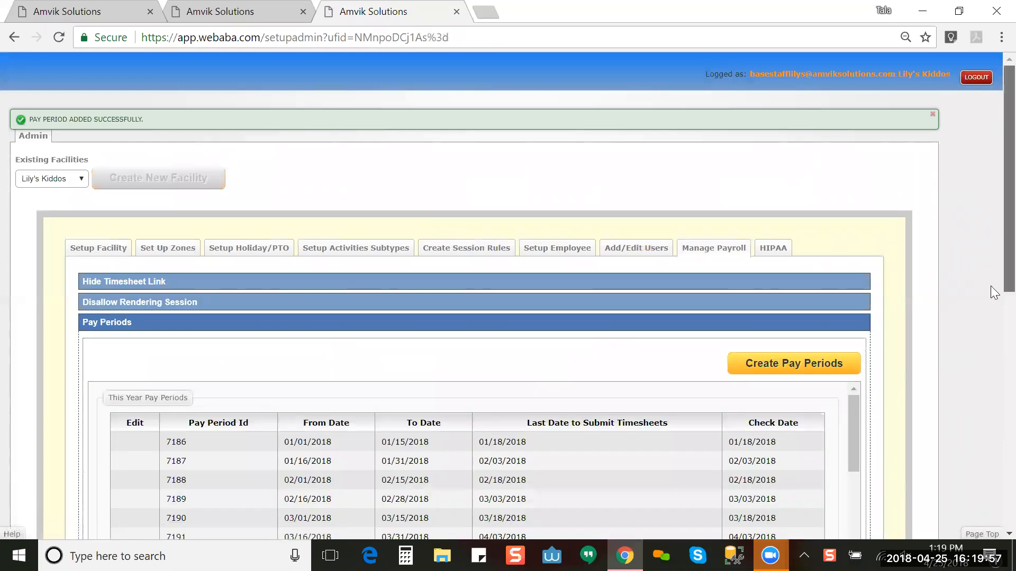
{"action": "scroll", "coordinate": [991, 290], "scroll_direction": "down", "scroll_amount": 5}
{"action": "left_click_drag", "start_coordinate": [852, 86], "coordinate": [865, 192]}
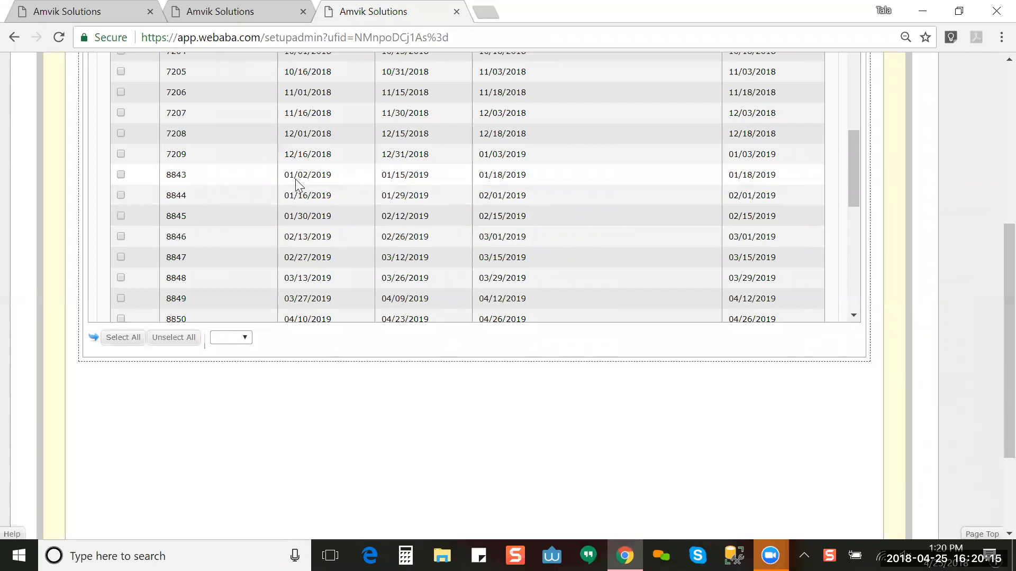
{"action": "left_click_drag", "start_coordinate": [1009, 258], "coordinate": [988, 247]}
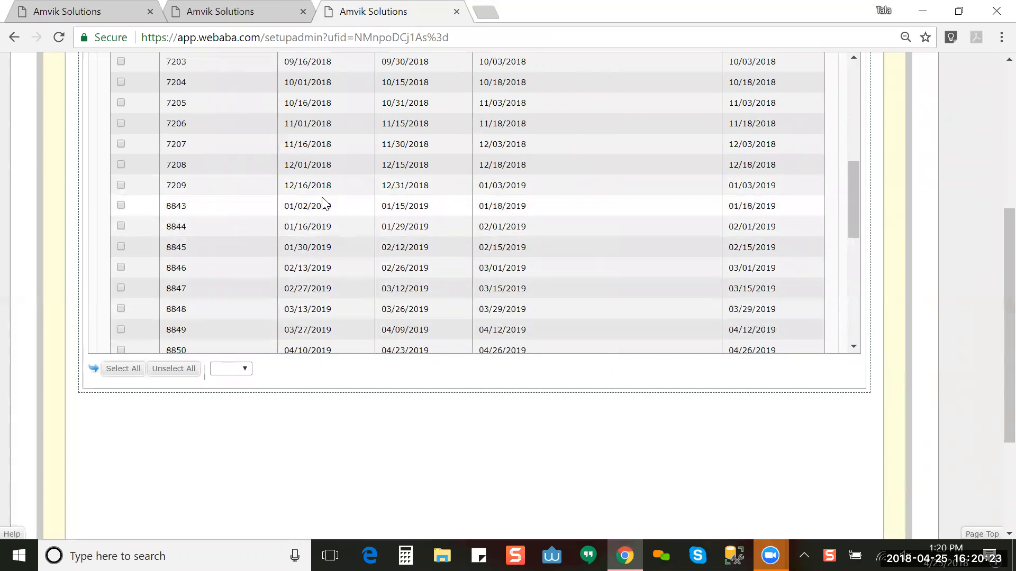
Step: Edit period 8843 so its From Date becomes 01/01/2019, then save all changes
{"action": "left_click", "coordinate": [120, 207]}
{"action": "left_click", "coordinate": [270, 213]}
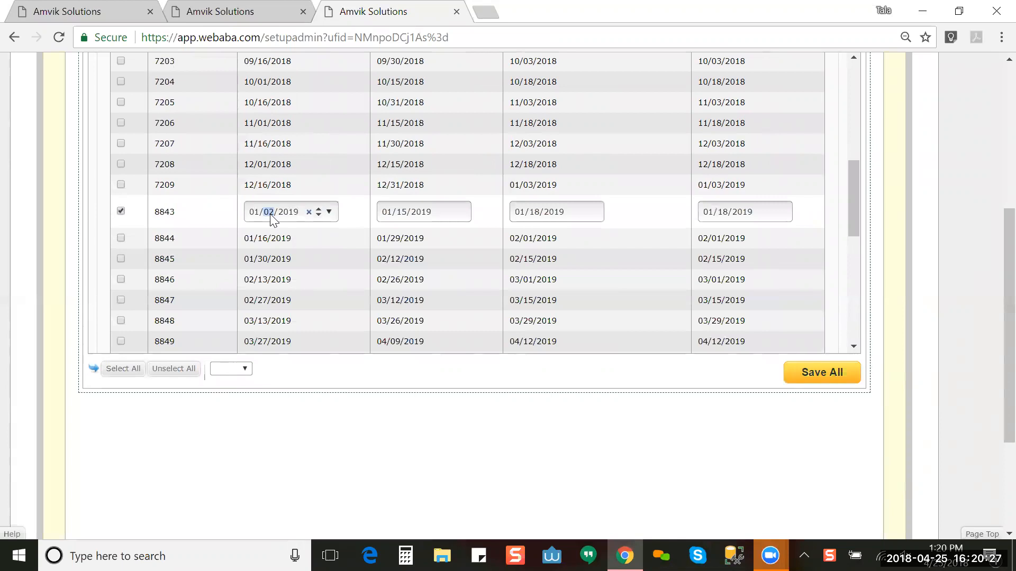
{"action": "type", "text": "01"}
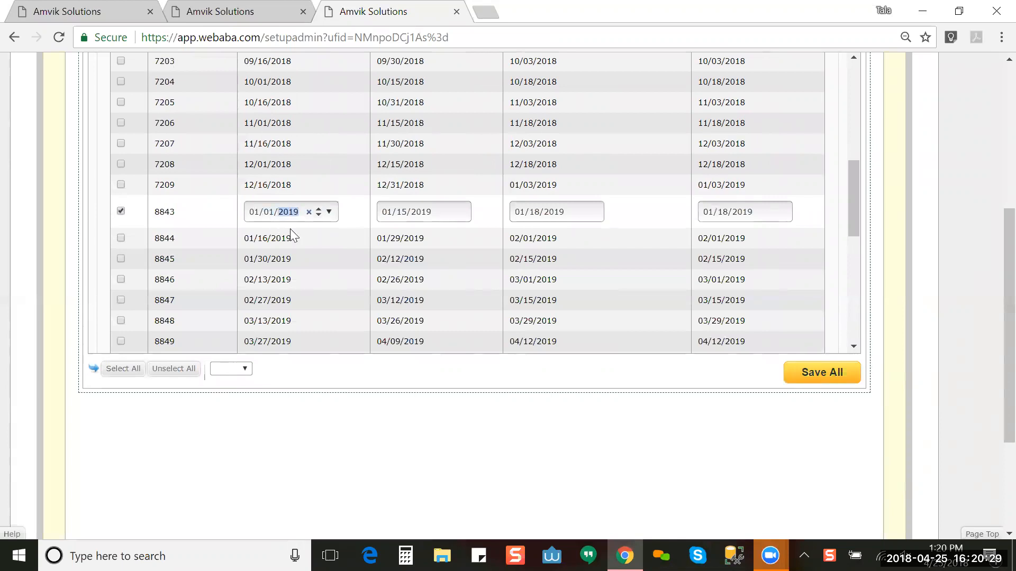
{"action": "left_click", "coordinate": [822, 373]}
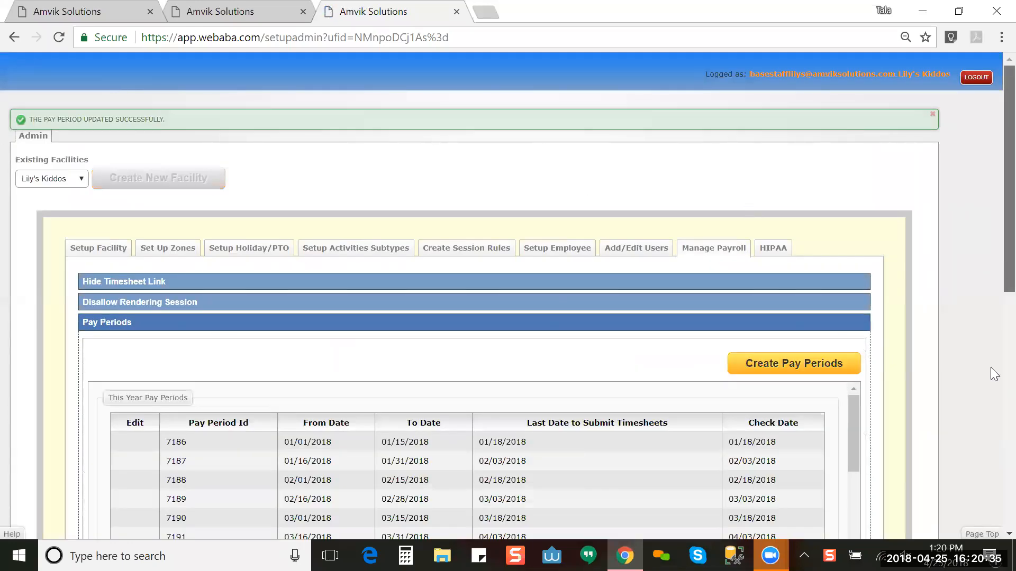
Step: Review the pay periods table, then reopen the setup form and display the pay frequency options
{"action": "scroll", "coordinate": [994, 414], "scroll_direction": "down", "scroll_amount": 6}
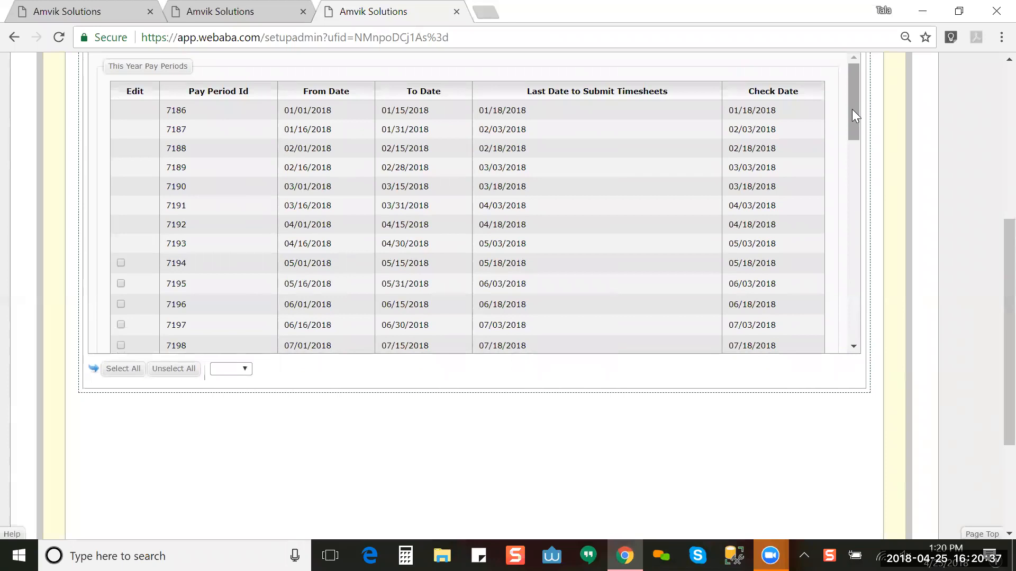
{"action": "left_click_drag", "start_coordinate": [855, 124], "coordinate": [878, 234]}
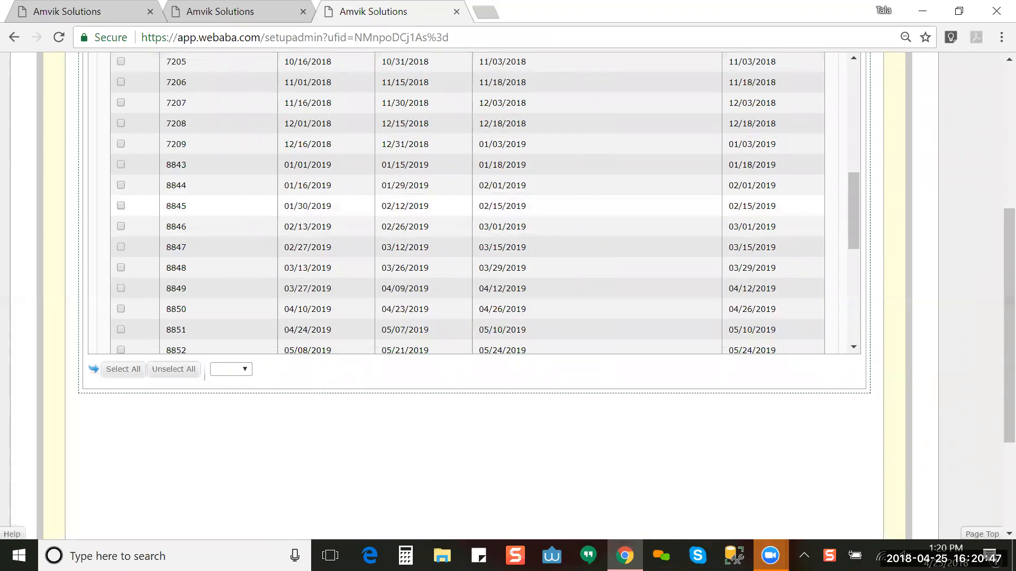
{"action": "left_click_drag", "start_coordinate": [851, 238], "coordinate": [856, 80]}
{"action": "left_click_drag", "start_coordinate": [1006, 282], "coordinate": [924, 186]}
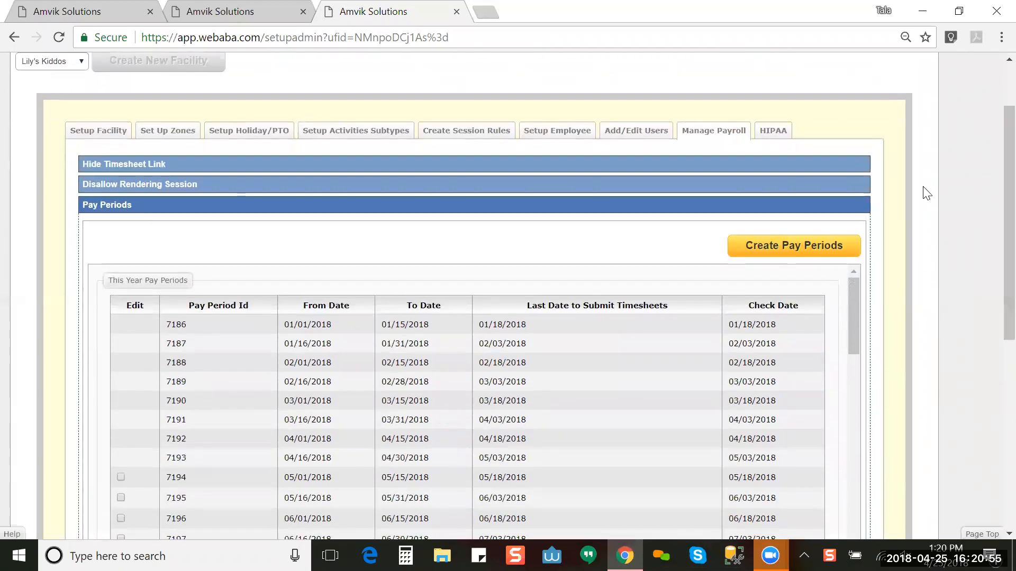
{"action": "left_click", "coordinate": [841, 246]}
{"action": "left_click", "coordinate": [210, 313]}
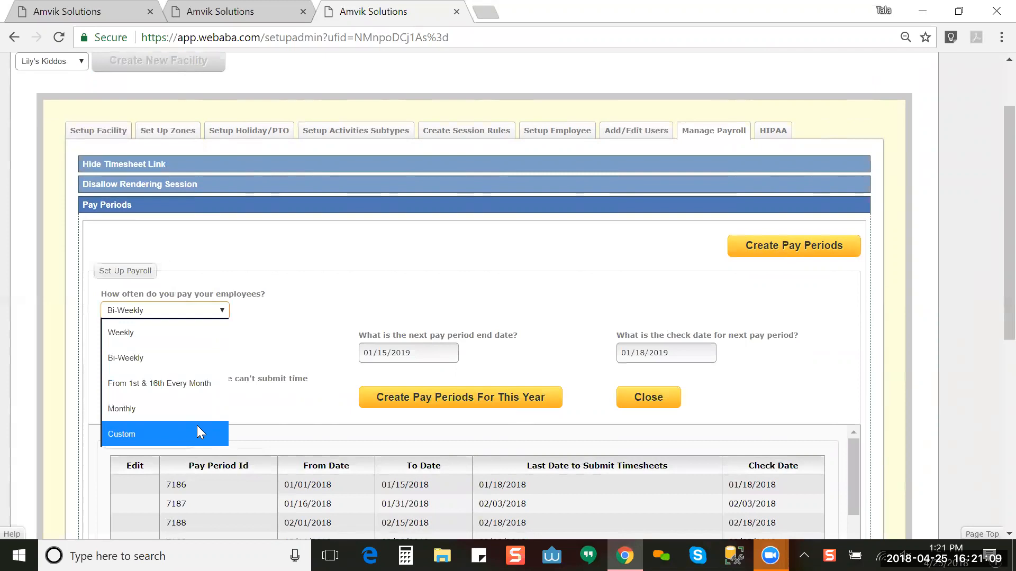
{"action": "left_click", "coordinate": [276, 404]}
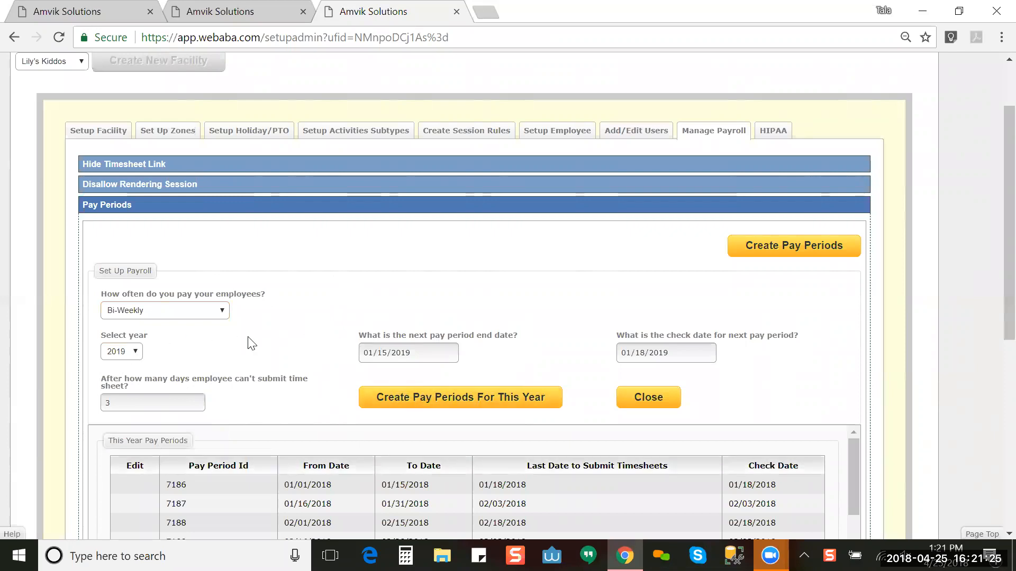
{"action": "left_click", "coordinate": [218, 312]}
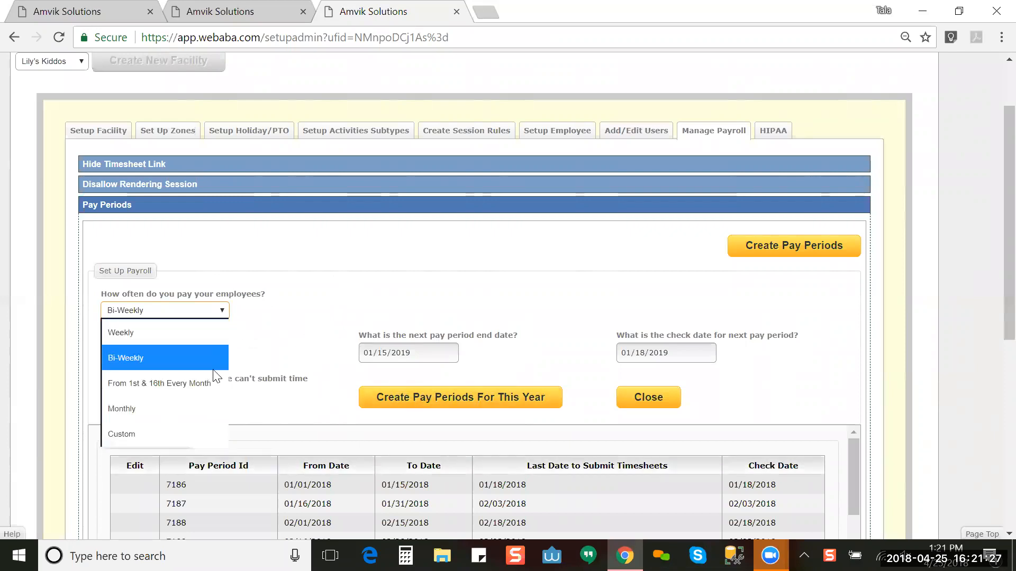
{"action": "left_click", "coordinate": [305, 311]}
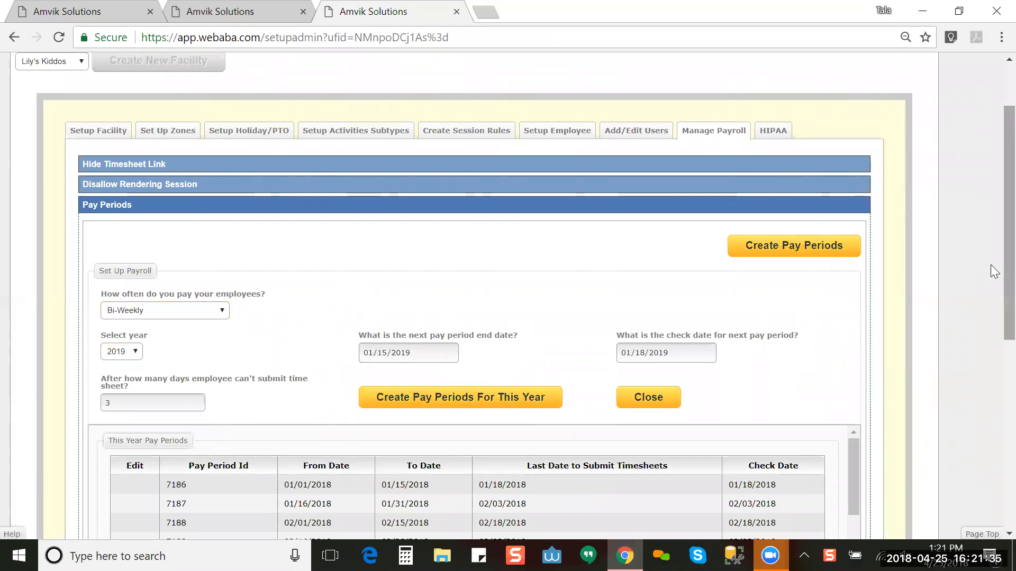
{"action": "scroll", "coordinate": [994, 439], "scroll_direction": "down", "scroll_amount": 7}
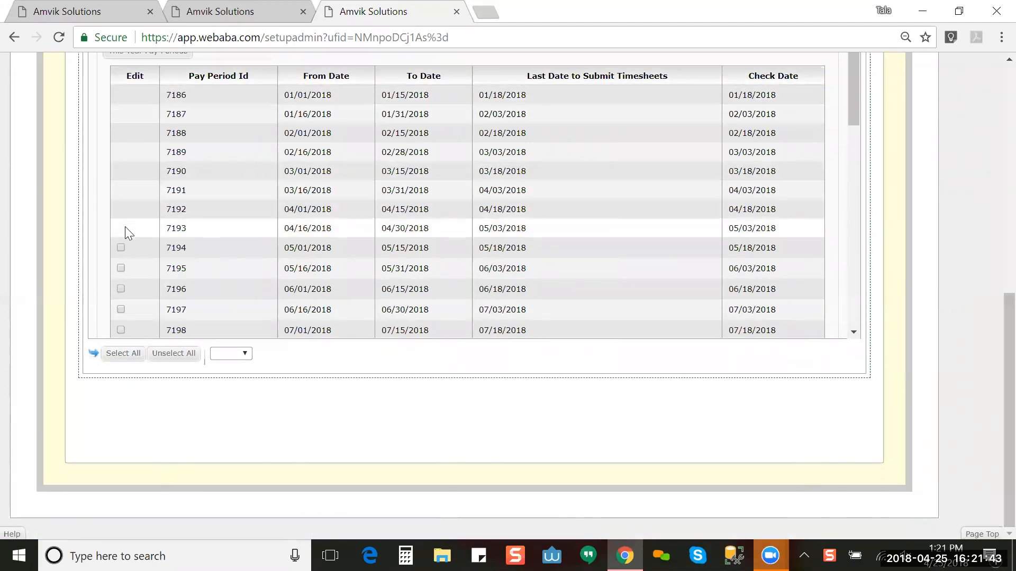
{"action": "left_click", "coordinate": [125, 356]}
{"action": "left_click", "coordinate": [222, 355]}
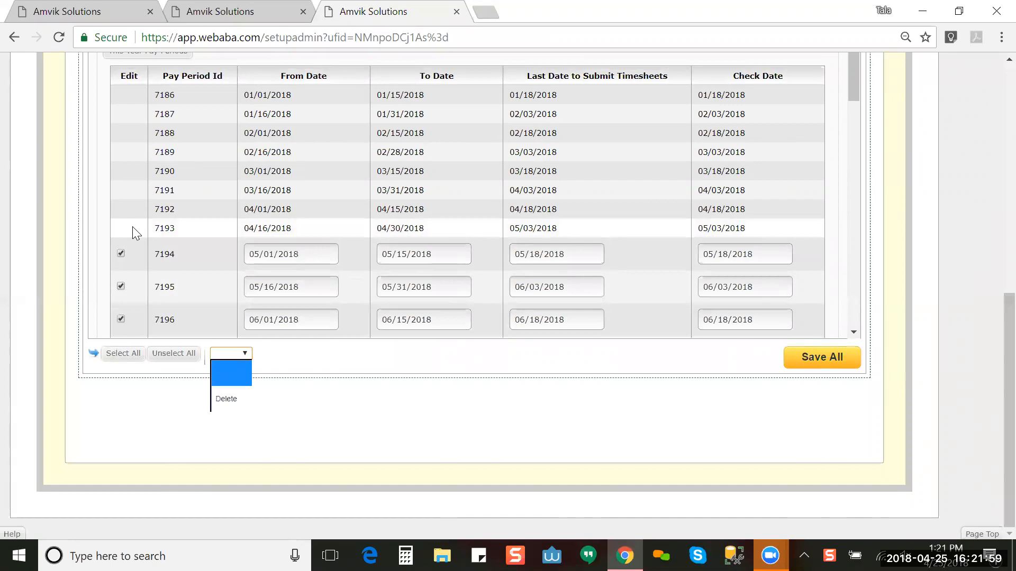
{"action": "left_click", "coordinate": [185, 354]}
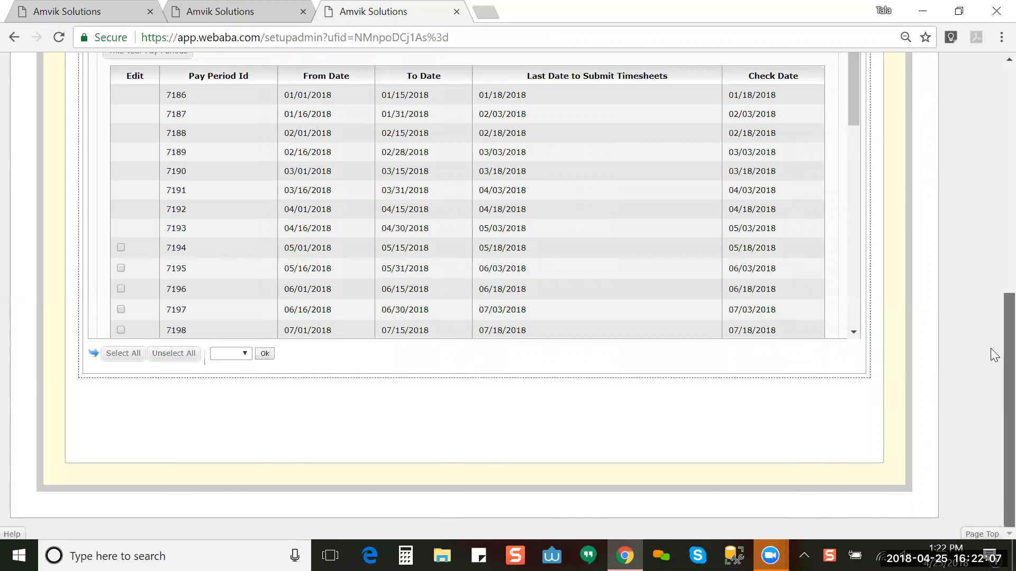
{"action": "scroll", "coordinate": [995, 344], "scroll_direction": "up", "scroll_amount": 1}
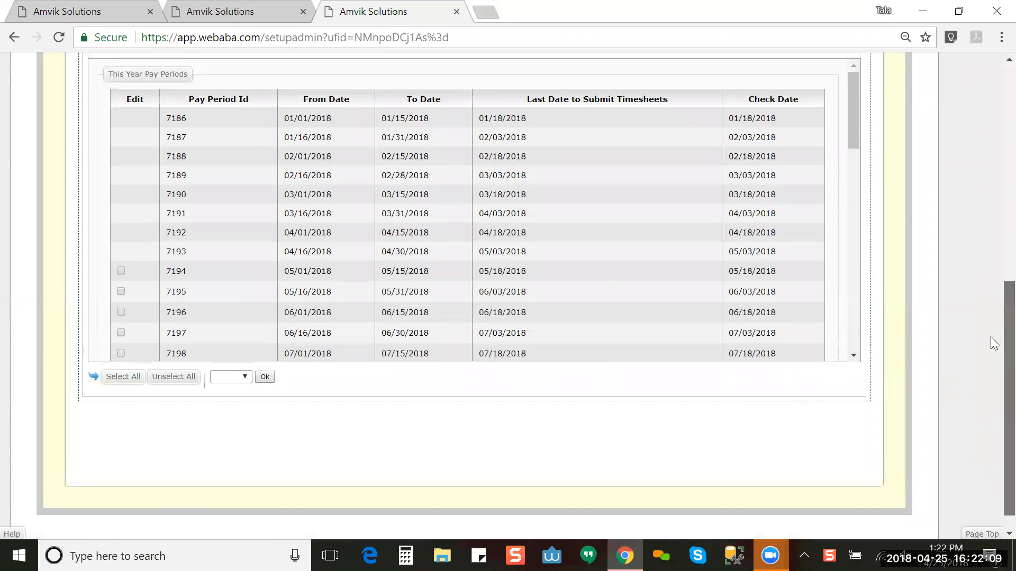
{"action": "scroll", "coordinate": [990, 333], "scroll_direction": "up", "scroll_amount": 1}
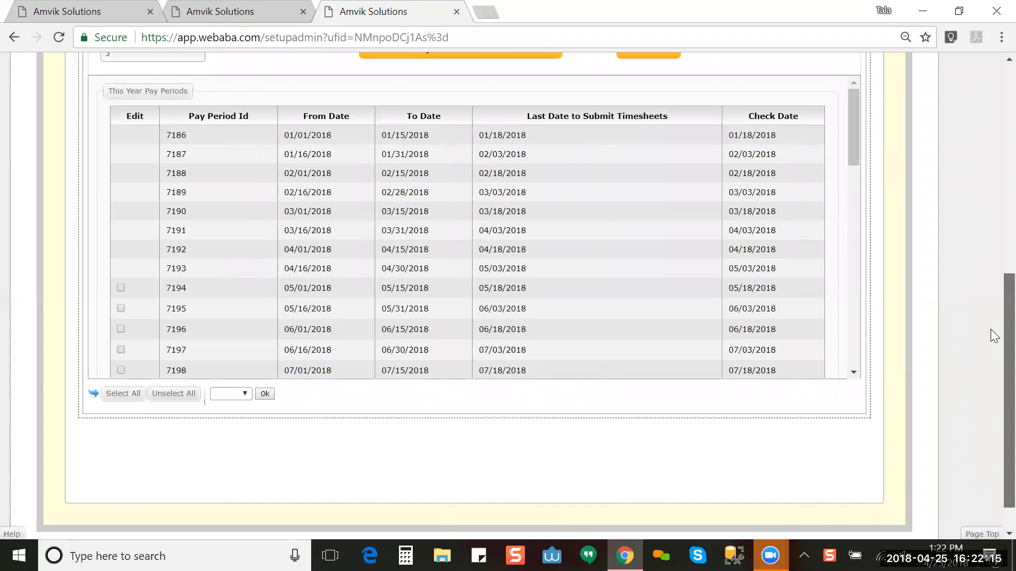
{"action": "scroll", "coordinate": [991, 329], "scroll_direction": "up", "scroll_amount": 3}
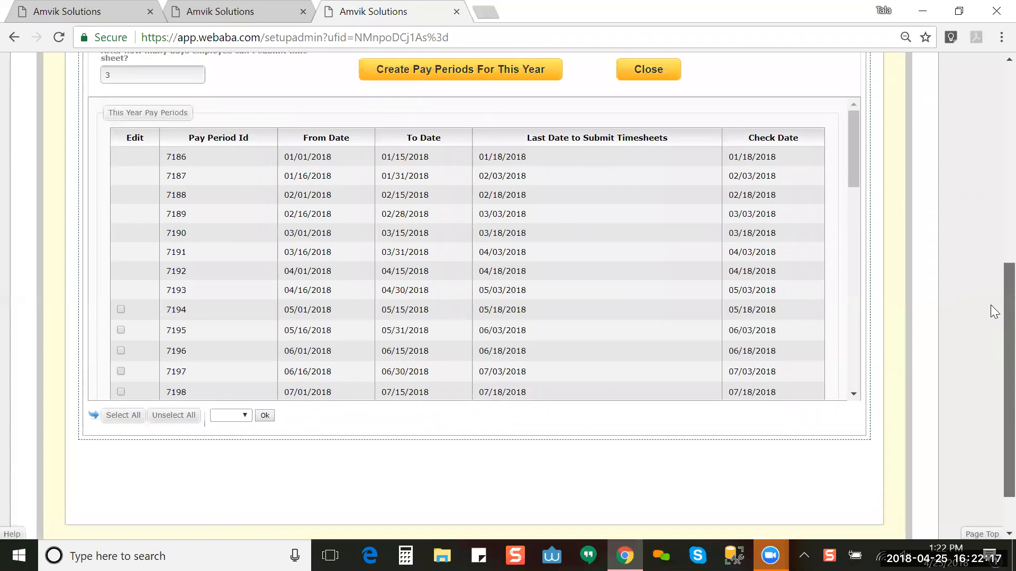
{"action": "scroll", "coordinate": [990, 138], "scroll_direction": "up", "scroll_amount": 6}
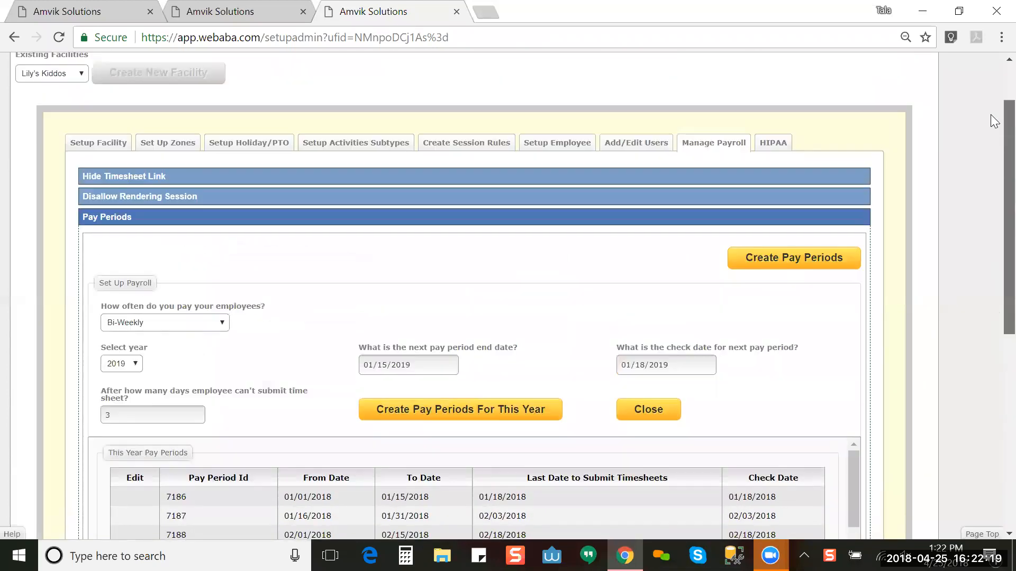
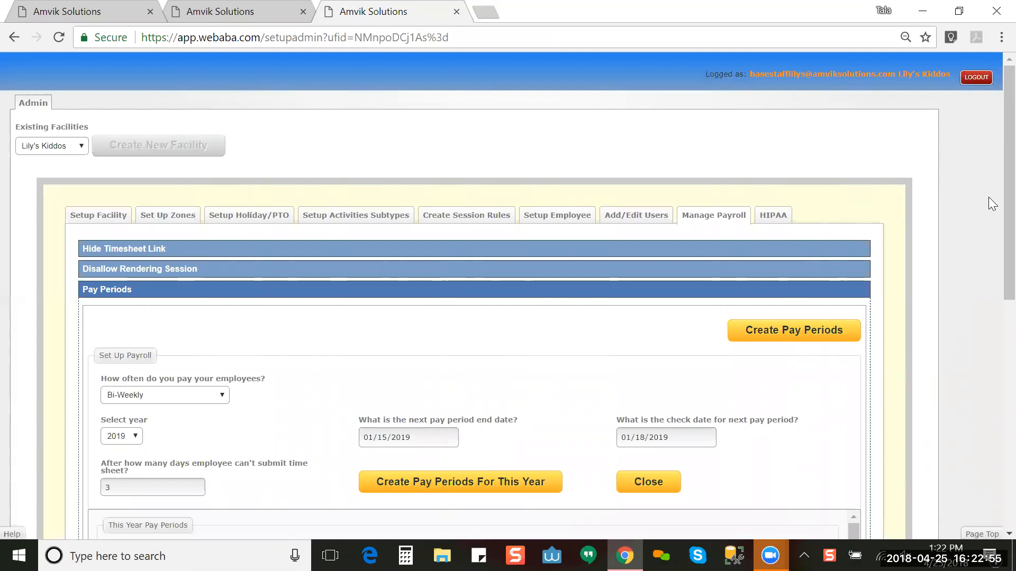
Step: Leave the 2019 pay-period settings and switch to the empty HIPAA tab
{"action": "scroll", "coordinate": [993, 227], "scroll_direction": "down", "scroll_amount": 6}
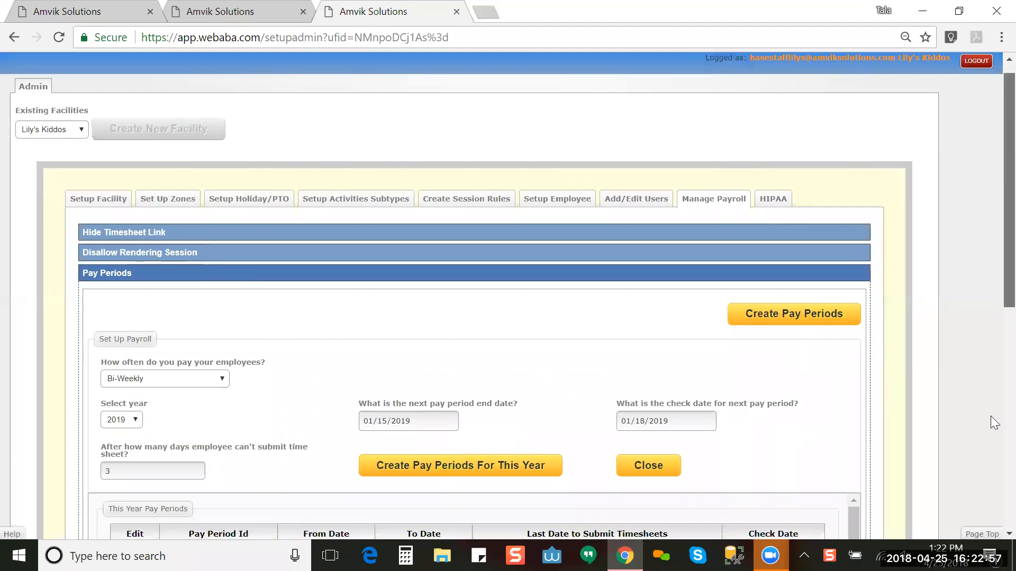
{"action": "scroll", "coordinate": [990, 233], "scroll_direction": "up", "scroll_amount": 4}
{"action": "scroll", "coordinate": [990, 231], "scroll_direction": "up", "scroll_amount": 2}
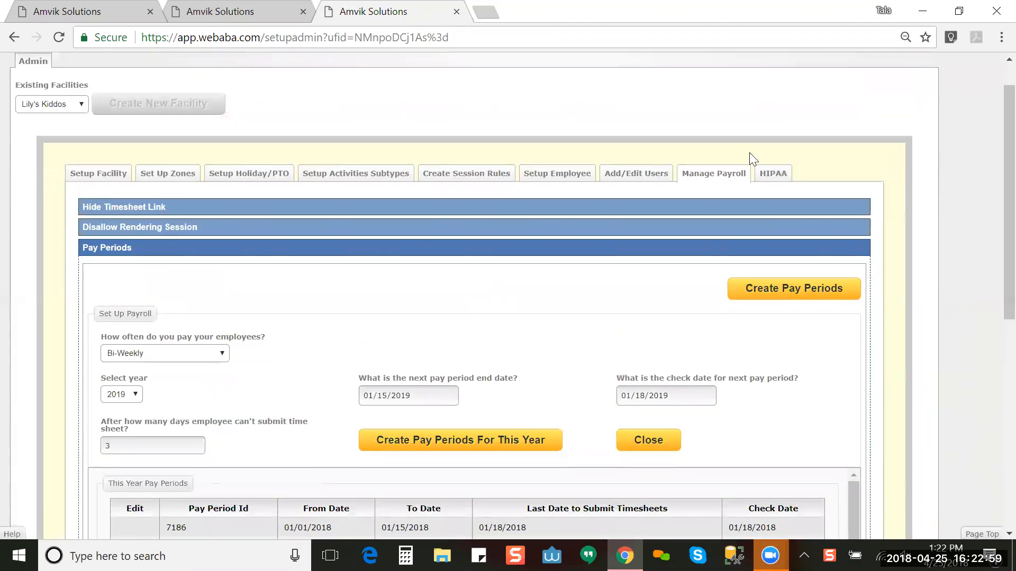
{"action": "left_click", "coordinate": [771, 174]}
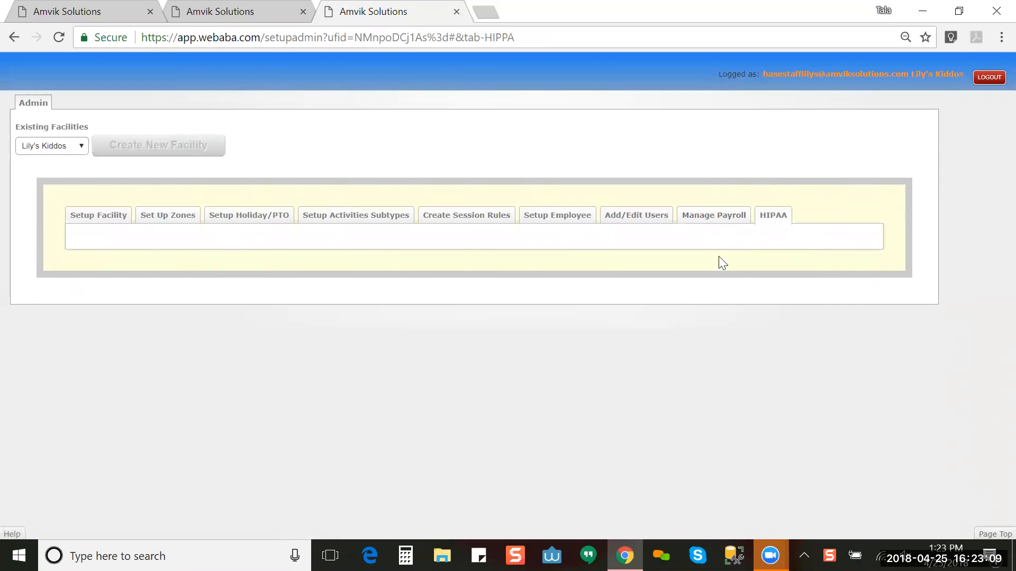
Step: Return to Manage Payroll and review the bi-weekly 2019 periods, next ending 01/15/2019
{"action": "left_click", "coordinate": [694, 217]}
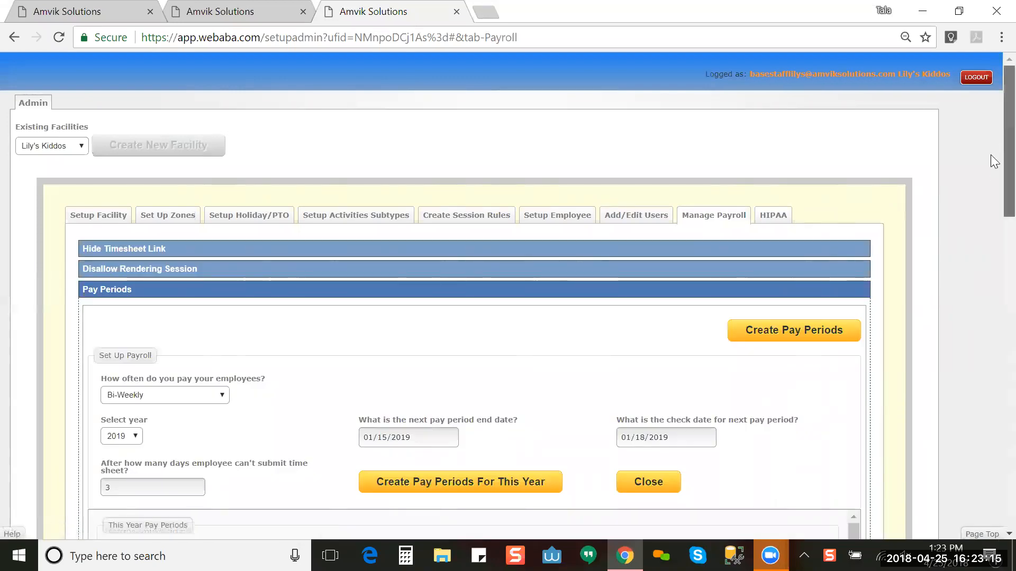
{"action": "scroll", "coordinate": [990, 248], "scroll_direction": "down", "scroll_amount": 7}
{"action": "scroll", "coordinate": [995, 192], "scroll_direction": "up", "scroll_amount": 7}
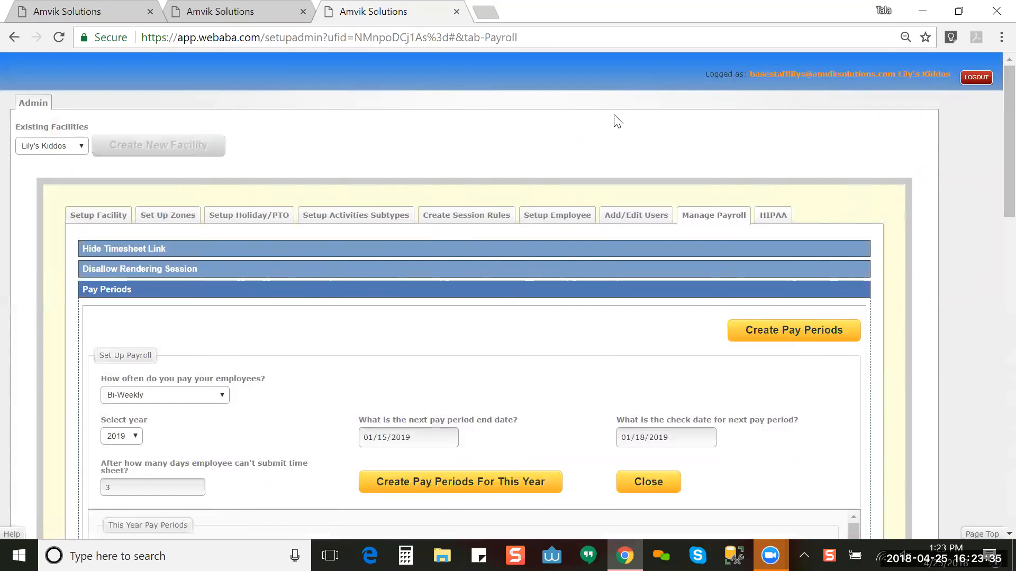
Step: Show the WebABA dashboard, then bring up the Help & Support Desk home page
{"action": "left_click", "coordinate": [251, 11]}
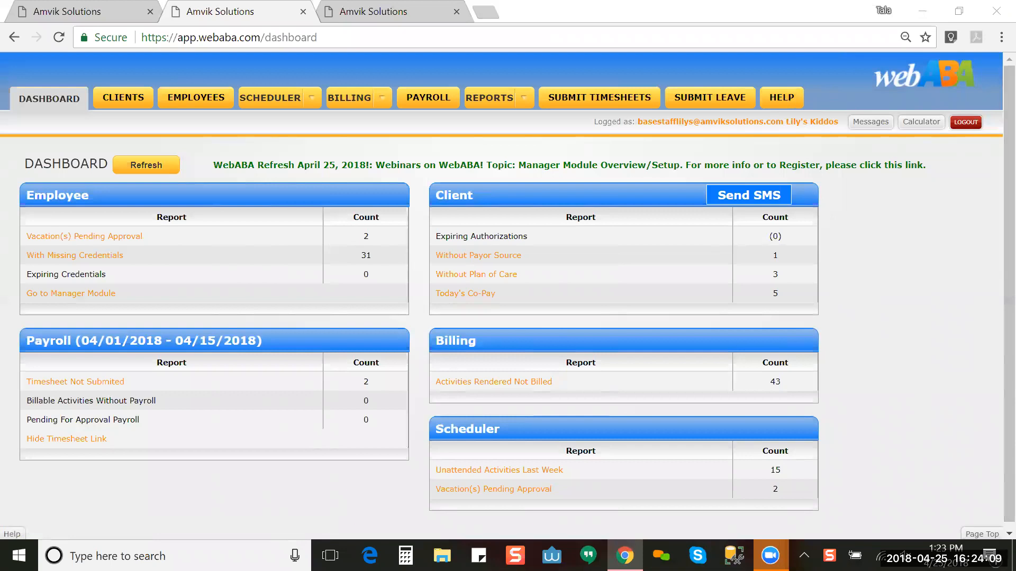
{"action": "left_click", "coordinate": [781, 97]}
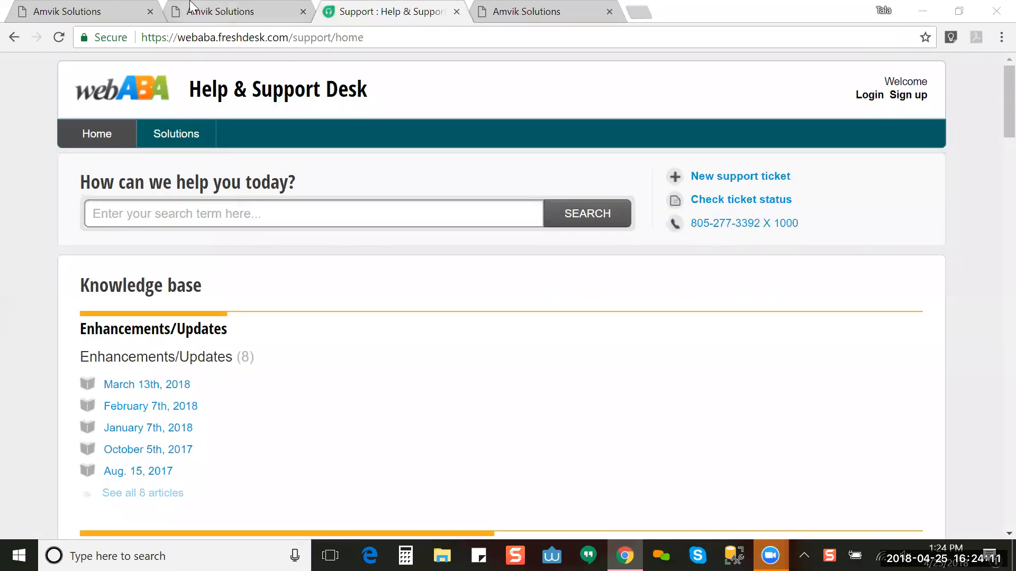
{"action": "left_click", "coordinate": [220, 12]}
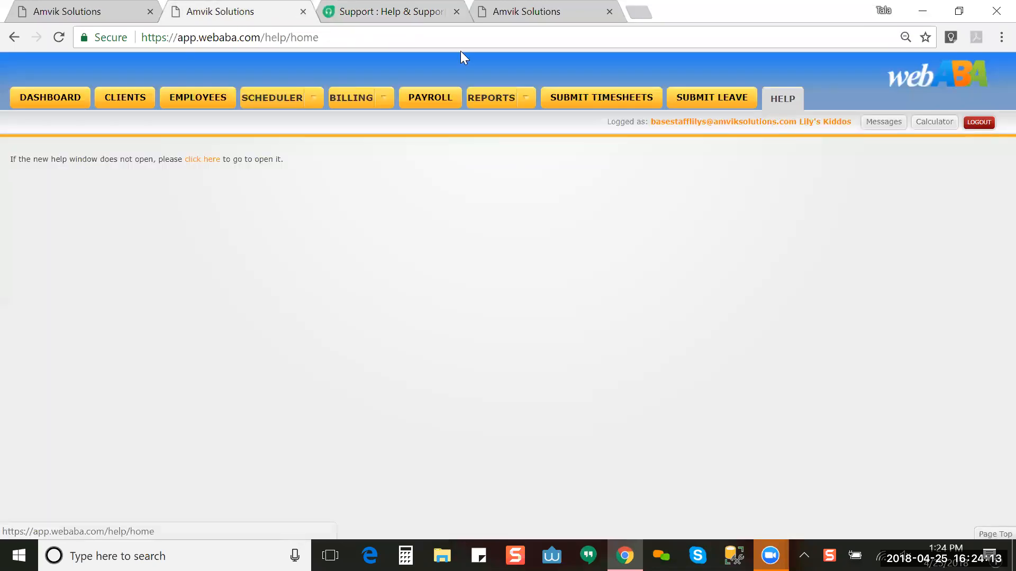
{"action": "left_click", "coordinate": [428, 11]}
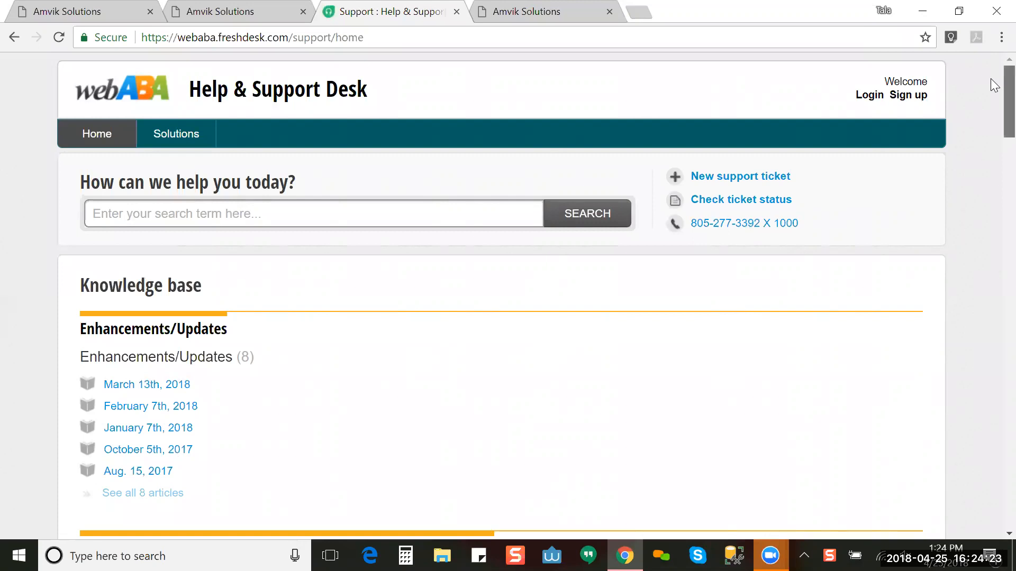
Step: Scroll the knowledge base past Billing, Reports and Manager Module to the WebABA App articles
{"action": "scroll", "coordinate": [990, 79], "scroll_direction": "down", "scroll_amount": 1}
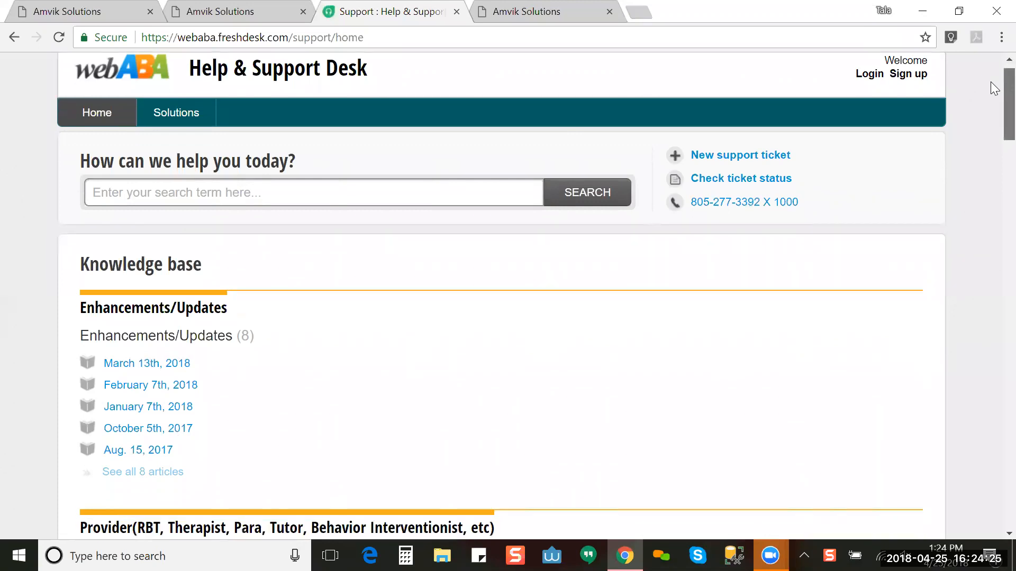
{"action": "scroll", "coordinate": [994, 95], "scroll_direction": "down", "scroll_amount": 2}
{"action": "scroll", "coordinate": [994, 95], "scroll_direction": "up", "scroll_amount": 3}
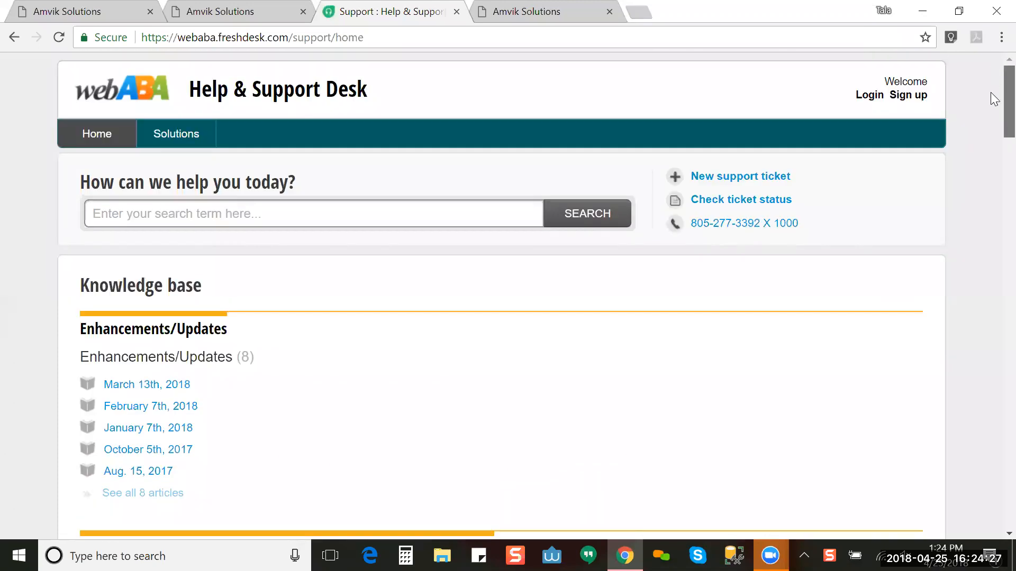
{"action": "scroll", "coordinate": [993, 98], "scroll_direction": "down", "scroll_amount": 3}
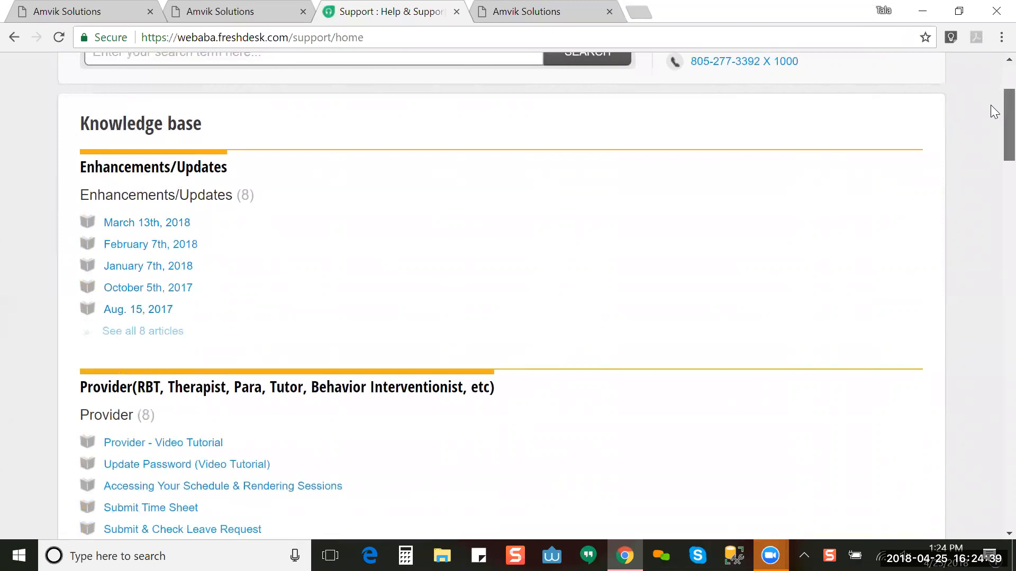
{"action": "scroll", "coordinate": [995, 112], "scroll_direction": "down", "scroll_amount": 1}
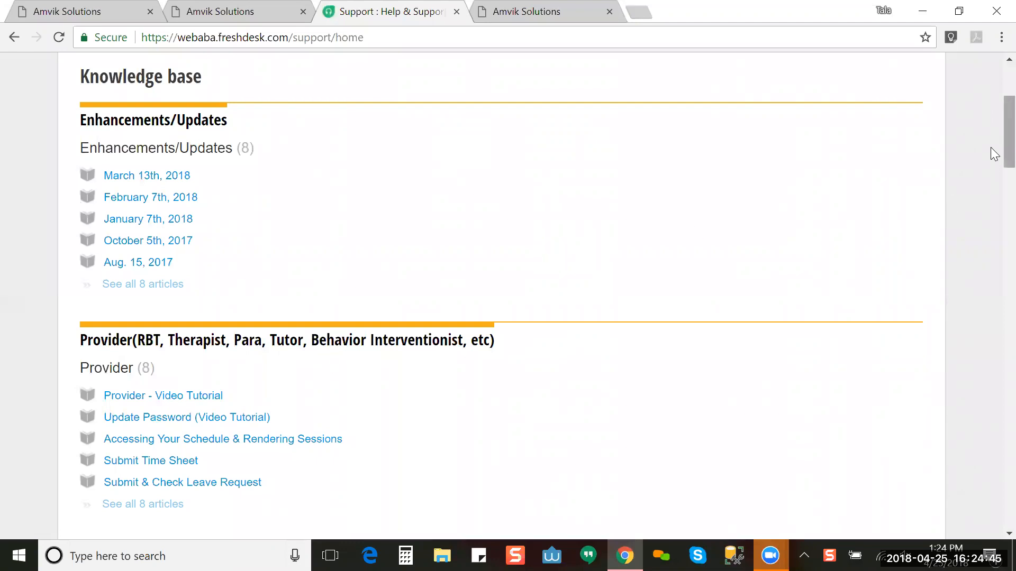
{"action": "scroll", "coordinate": [991, 180], "scroll_direction": "down", "scroll_amount": 2}
{"action": "scroll", "coordinate": [993, 189], "scroll_direction": "down", "scroll_amount": 2}
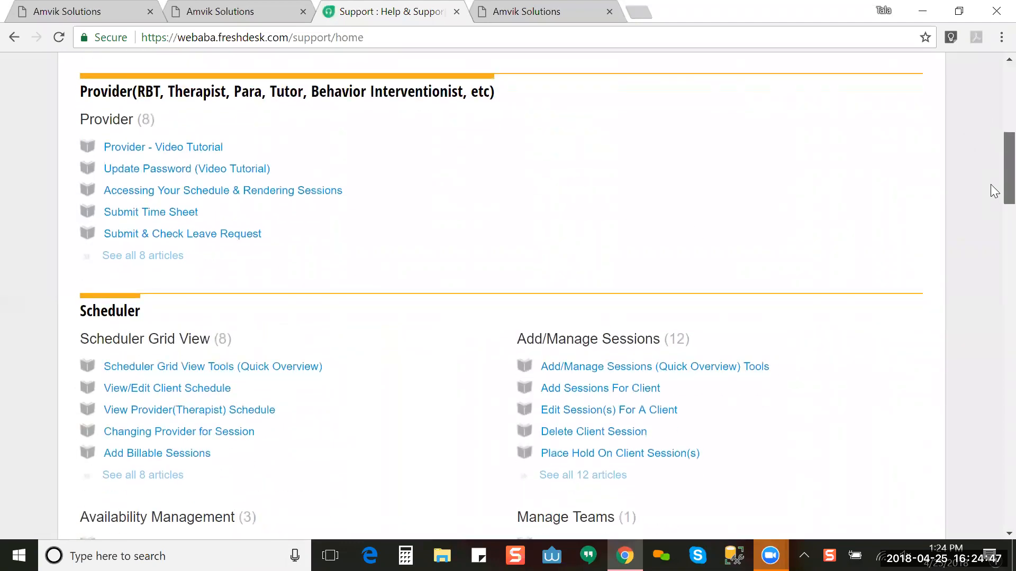
{"action": "scroll", "coordinate": [991, 207], "scroll_direction": "down", "scroll_amount": 3}
{"action": "scroll", "coordinate": [994, 220], "scroll_direction": "down", "scroll_amount": 7}
{"action": "scroll", "coordinate": [994, 284], "scroll_direction": "down", "scroll_amount": 7}
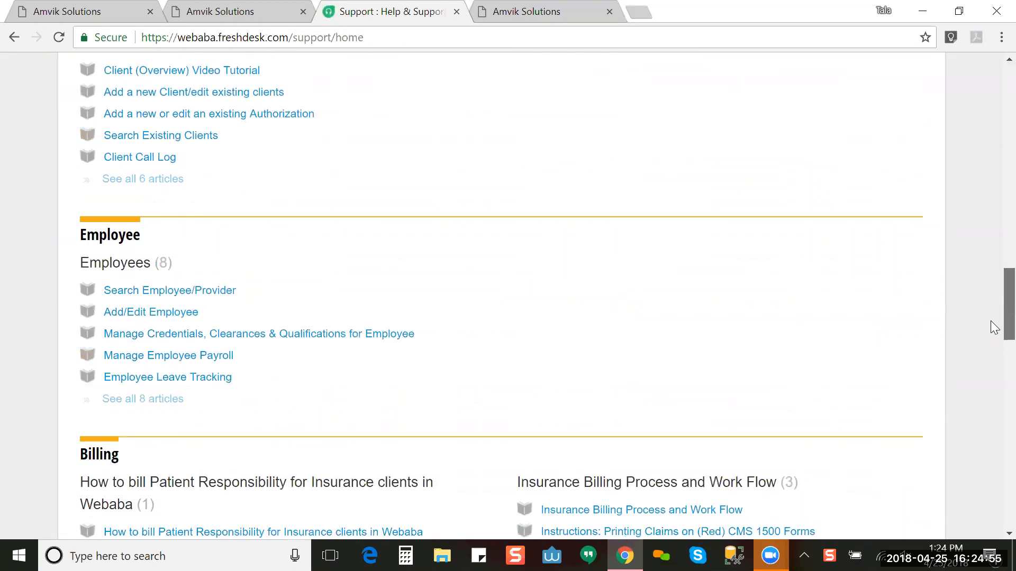
{"action": "scroll", "coordinate": [994, 328], "scroll_direction": "down", "scroll_amount": 3}
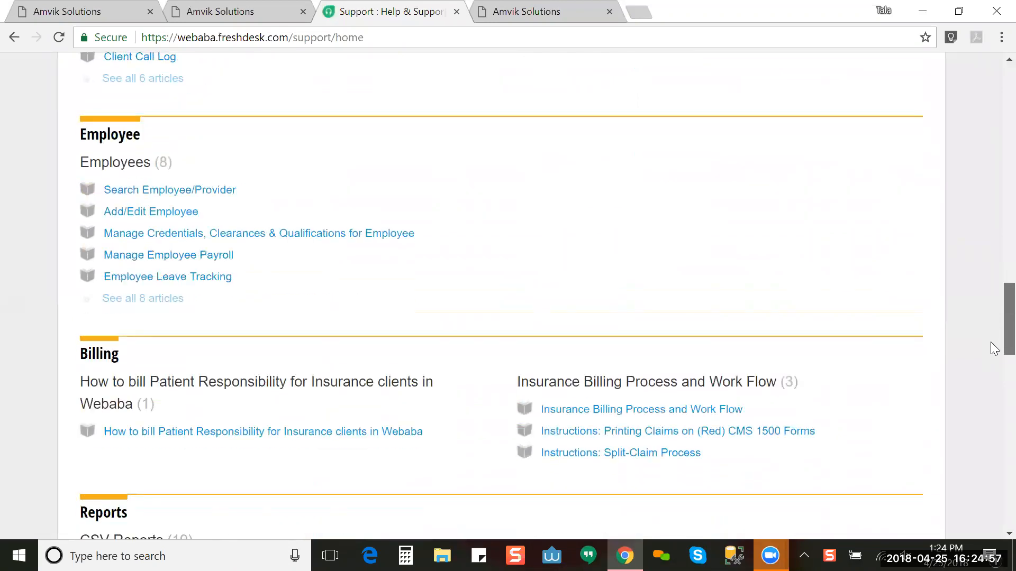
{"action": "scroll", "coordinate": [993, 357], "scroll_direction": "down", "scroll_amount": 3}
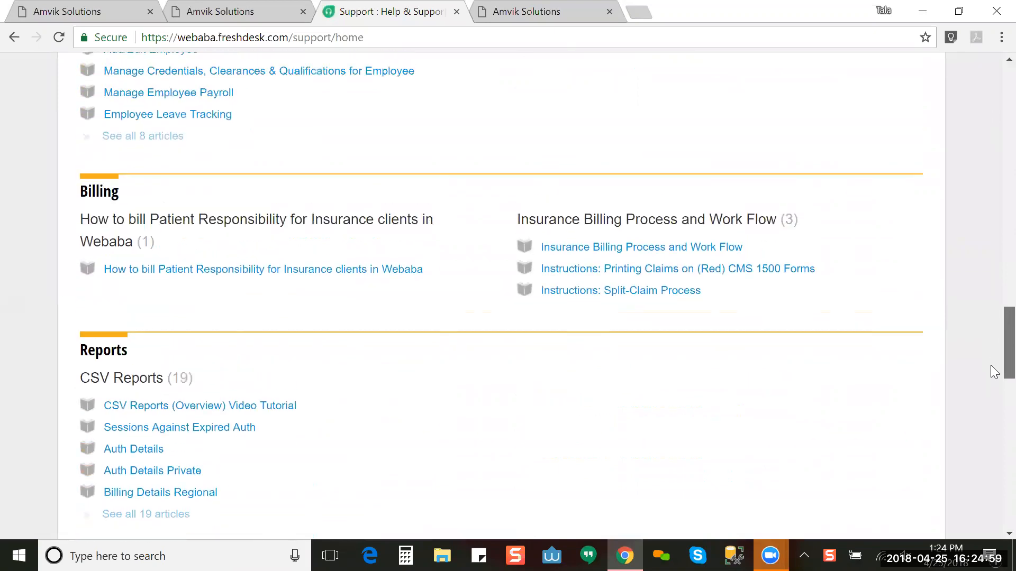
{"action": "scroll", "coordinate": [994, 396], "scroll_direction": "down", "scroll_amount": 3}
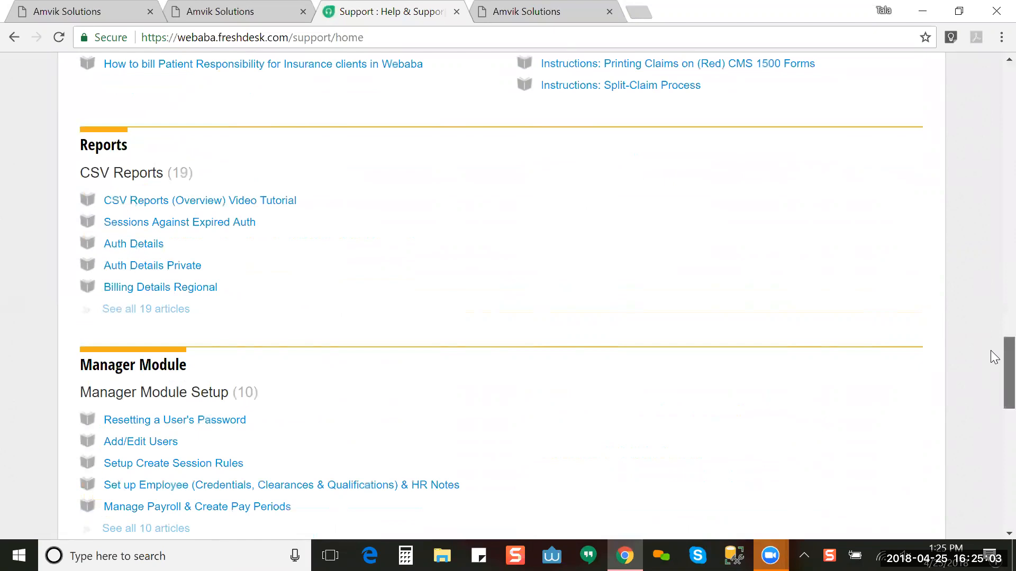
{"action": "scroll", "coordinate": [993, 360], "scroll_direction": "down", "scroll_amount": 4}
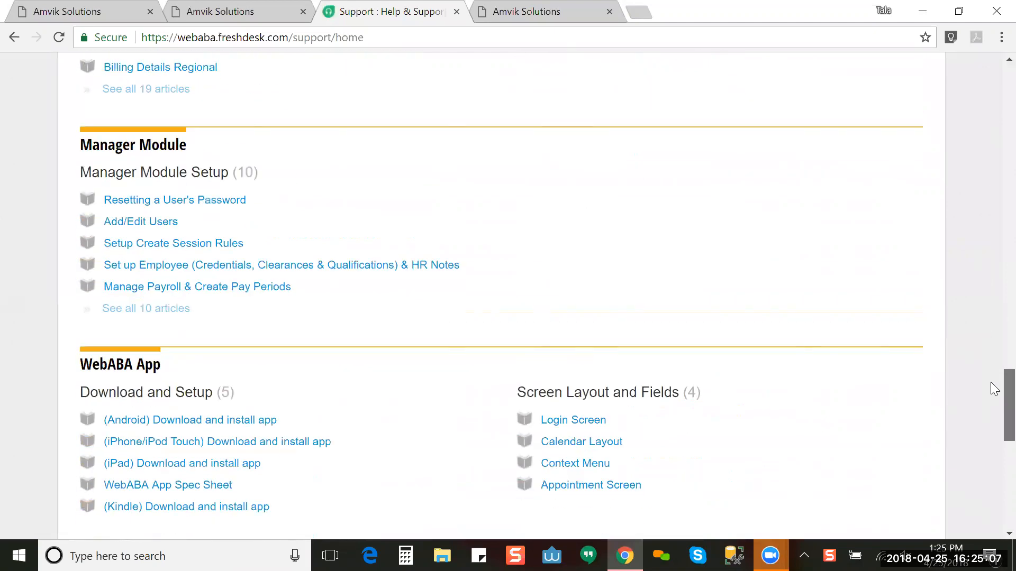
{"action": "scroll", "coordinate": [994, 389], "scroll_direction": "up", "scroll_amount": 1}
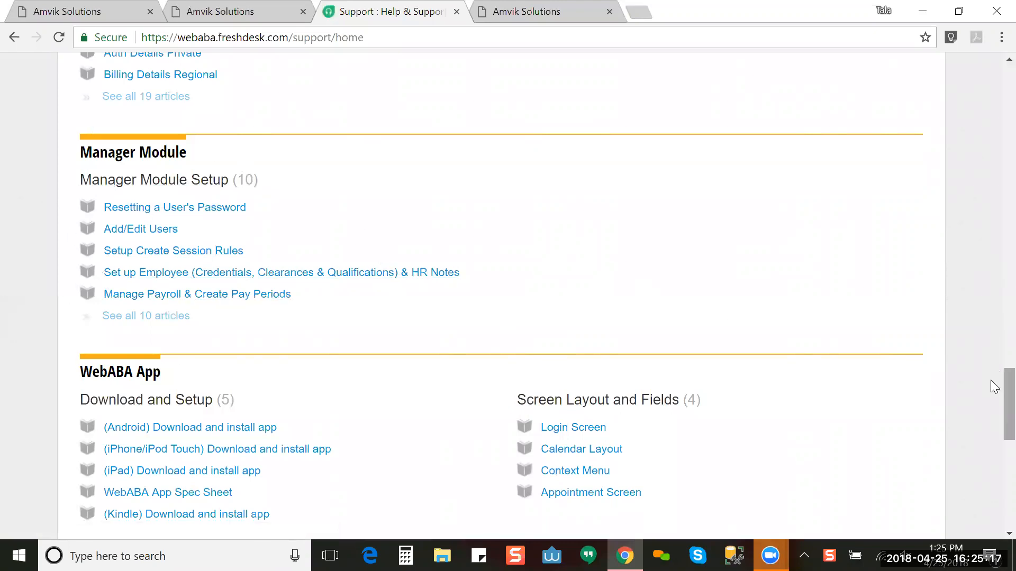
{"action": "scroll", "coordinate": [997, 394], "scroll_direction": "down", "scroll_amount": 3}
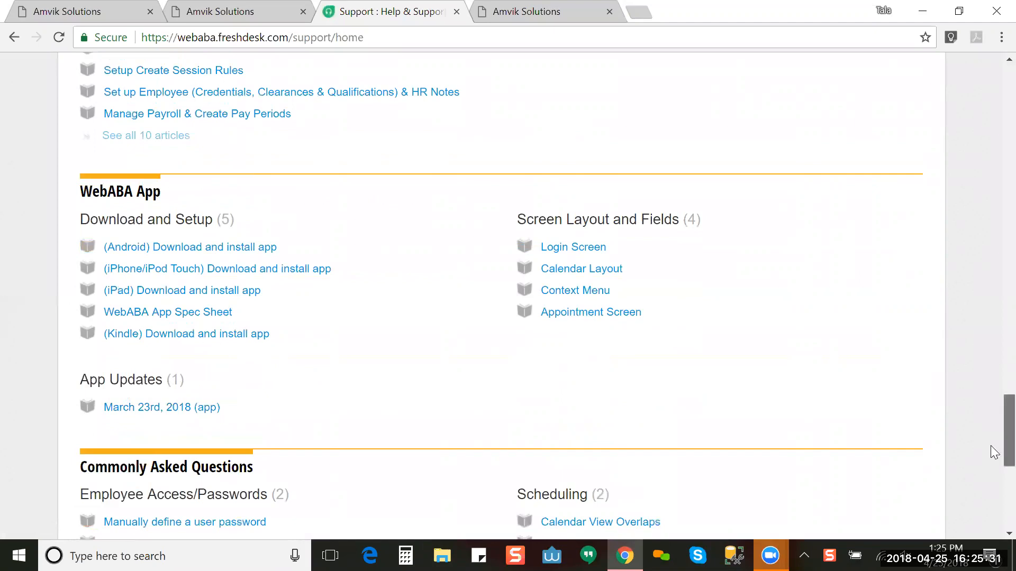
Step: Scroll down to Webinar Recordings and the footer, then back up to the Enhancements/Updates articles
{"action": "left_click_drag", "start_coordinate": [990, 428], "coordinate": [990, 459]}
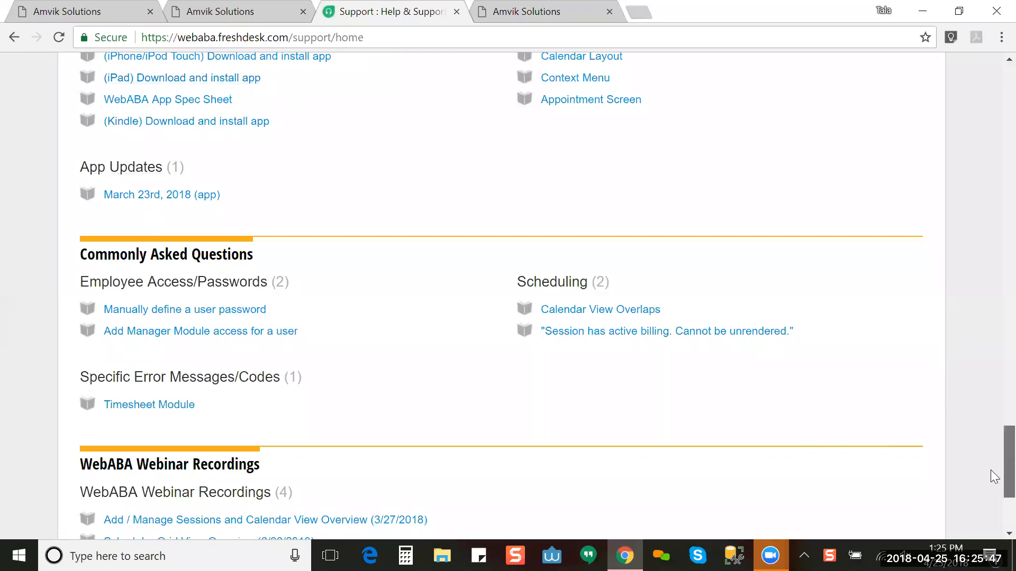
{"action": "scroll", "coordinate": [991, 470], "scroll_direction": "down", "scroll_amount": 3}
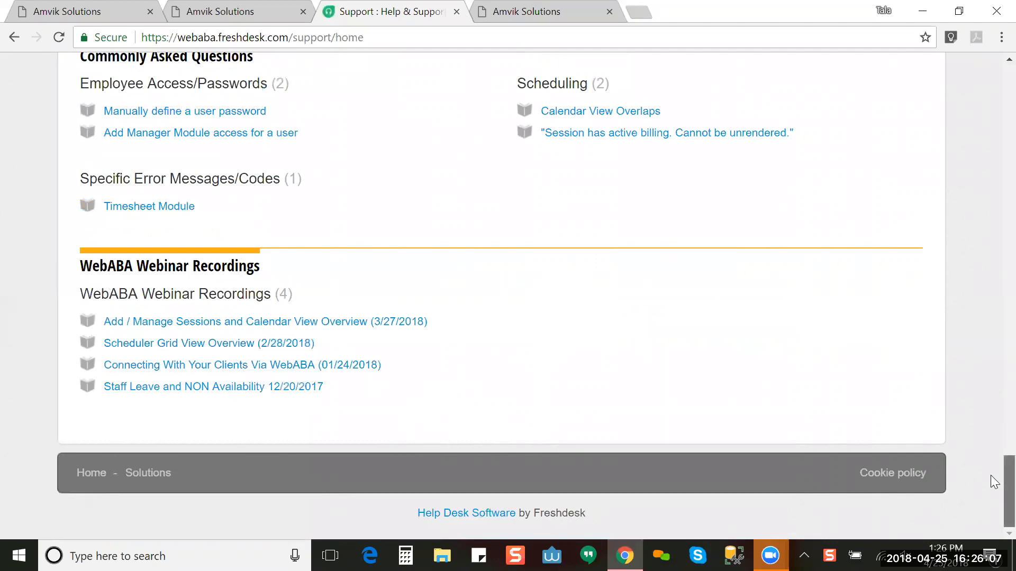
{"action": "scroll", "coordinate": [991, 439], "scroll_direction": "up", "scroll_amount": 7}
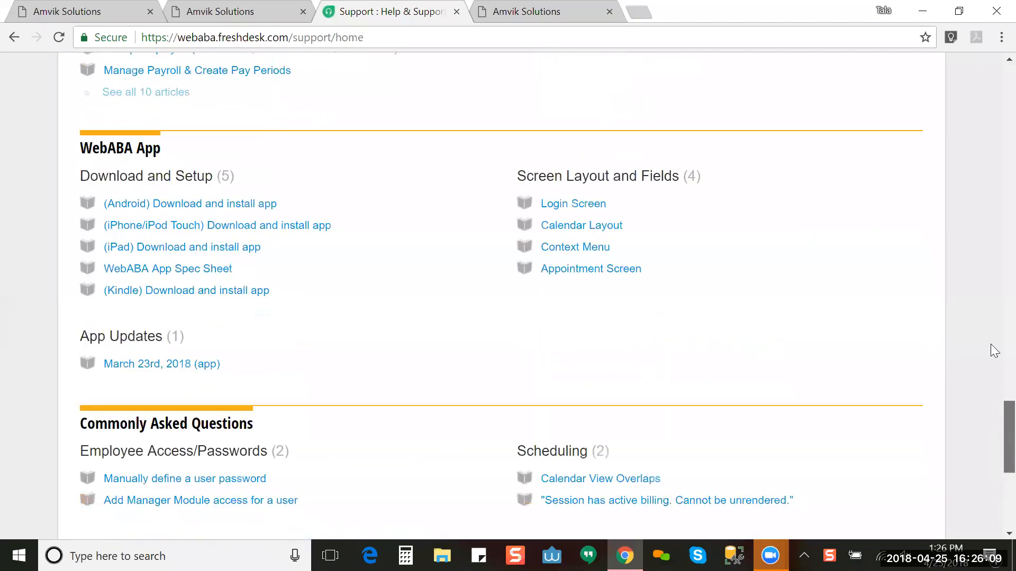
{"action": "scroll", "coordinate": [988, 264], "scroll_direction": "up", "scroll_amount": 20}
{"action": "scroll", "coordinate": [993, 72], "scroll_direction": "up", "scroll_amount": 10}
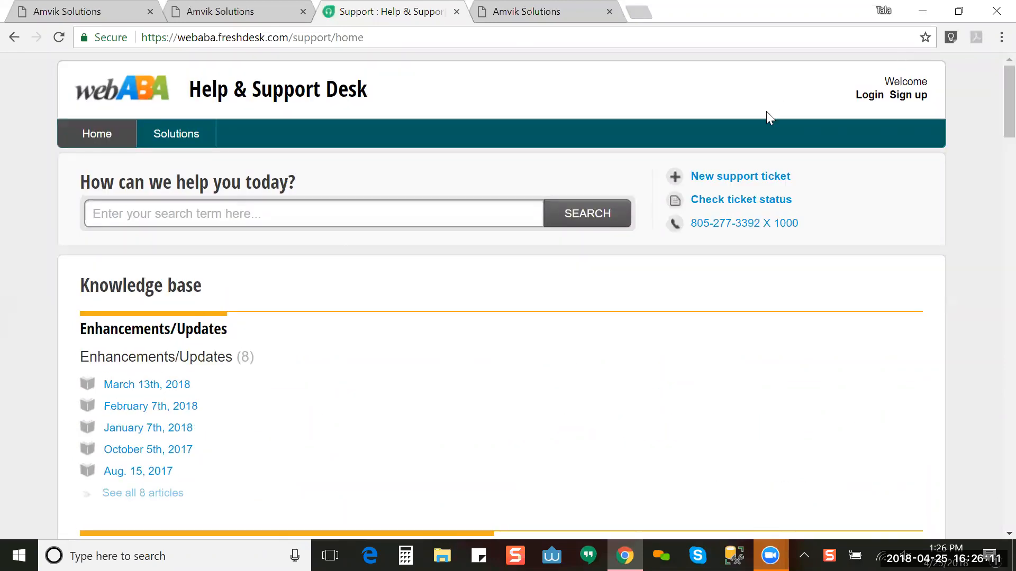
{"action": "left_click", "coordinate": [707, 176]}
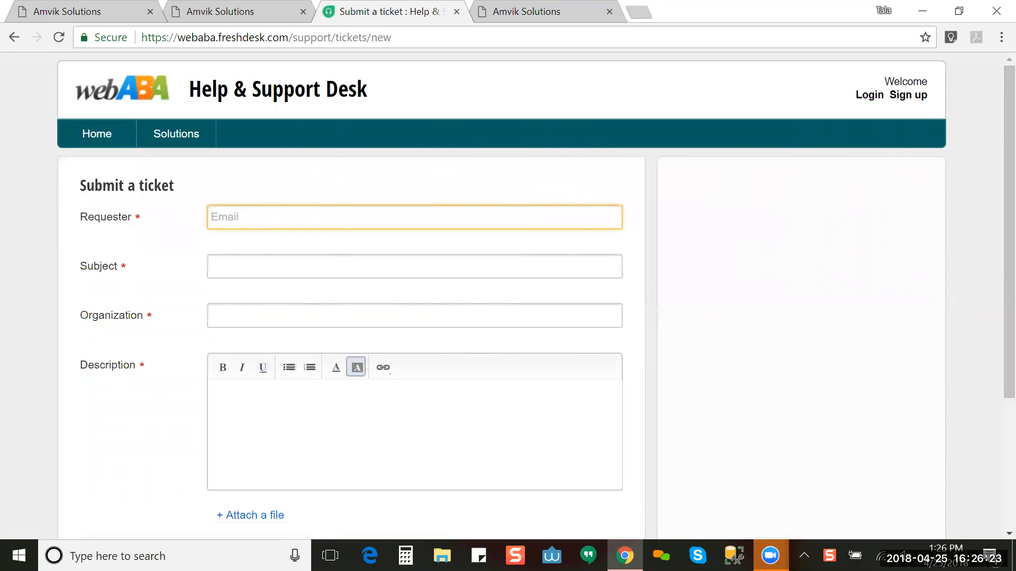
{"action": "left_click", "coordinate": [276, 262]}
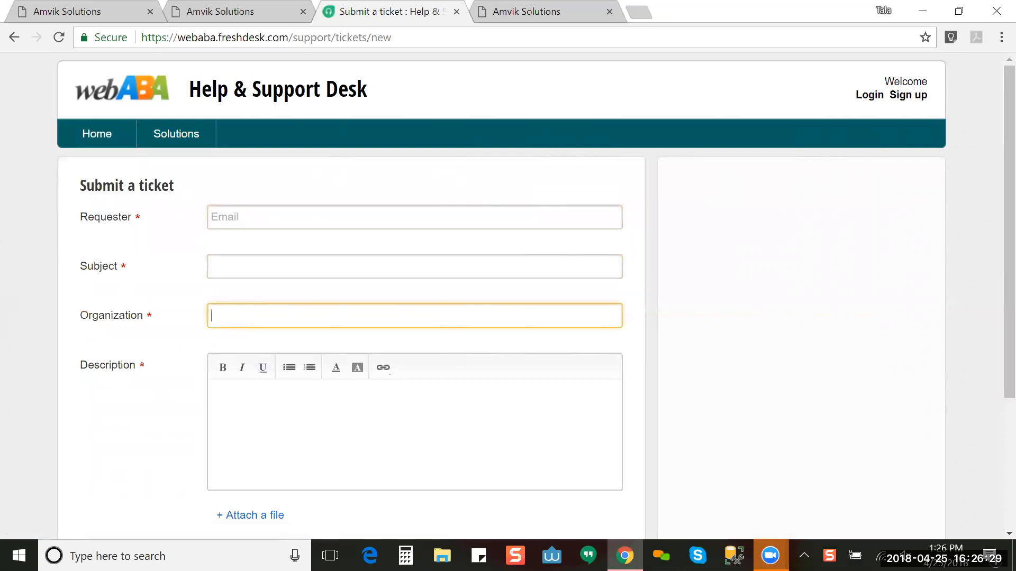
{"action": "key", "text": "Tab"}
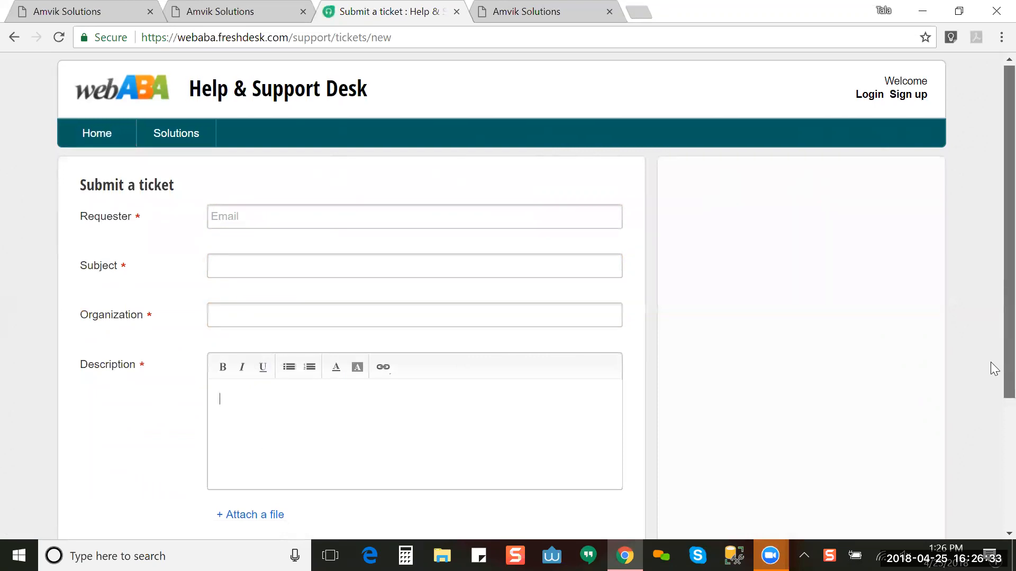
{"action": "scroll", "coordinate": [990, 371], "scroll_direction": "down", "scroll_amount": 1}
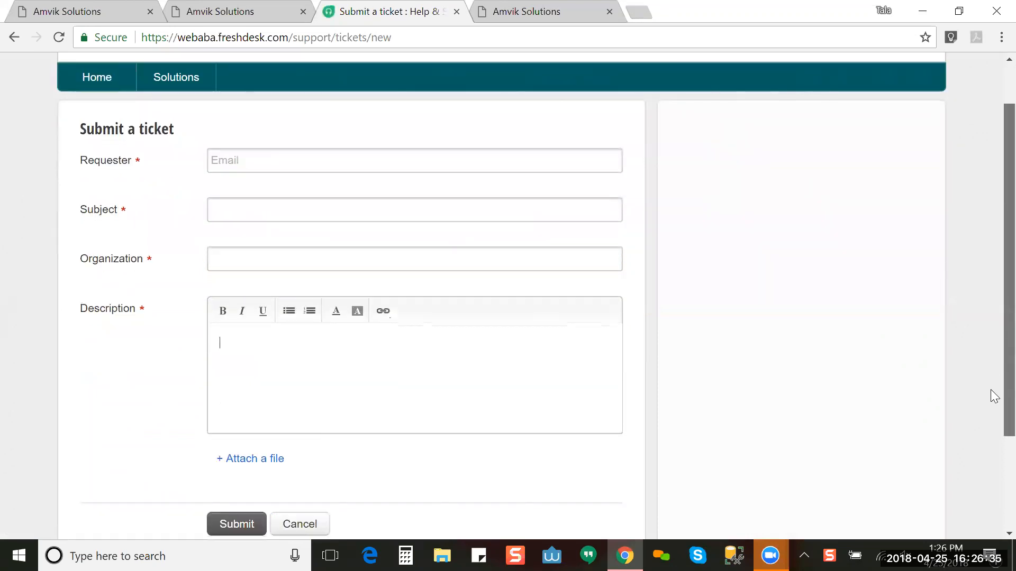
{"action": "scroll", "coordinate": [991, 418], "scroll_direction": "down", "scroll_amount": 1}
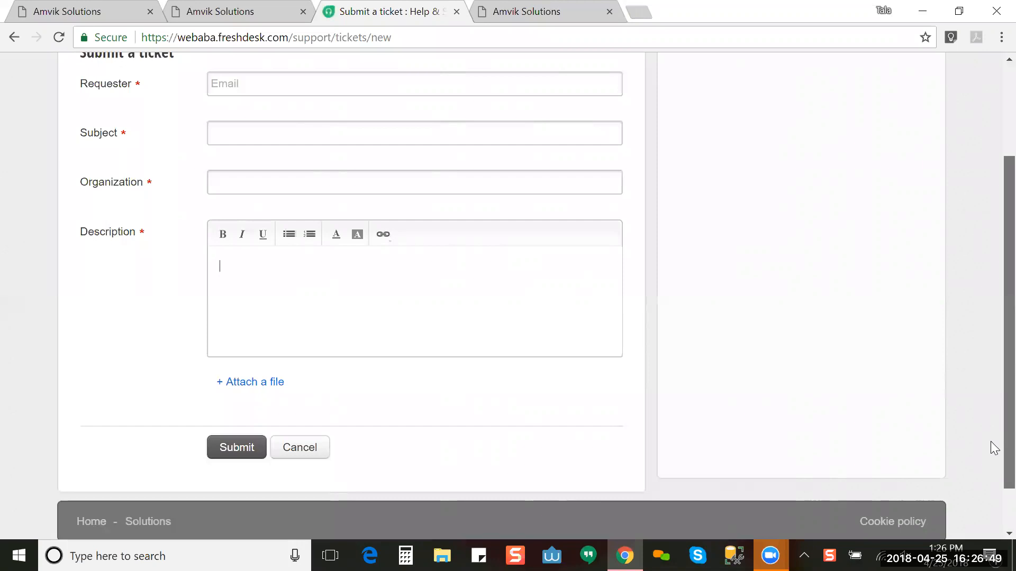
{"action": "scroll", "coordinate": [991, 453], "scroll_direction": "down", "scroll_amount": 1}
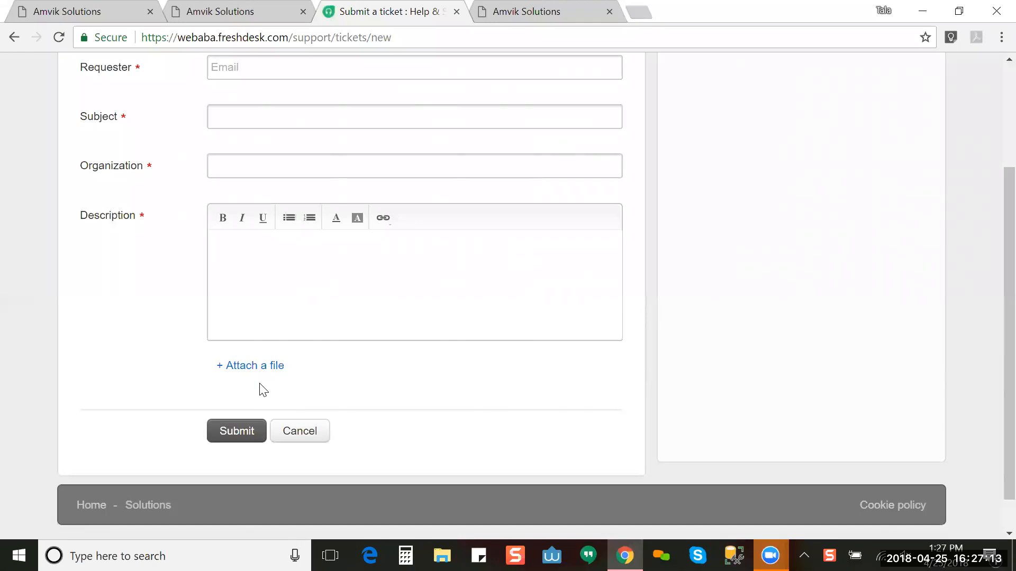
{"action": "left_click", "coordinate": [305, 432]}
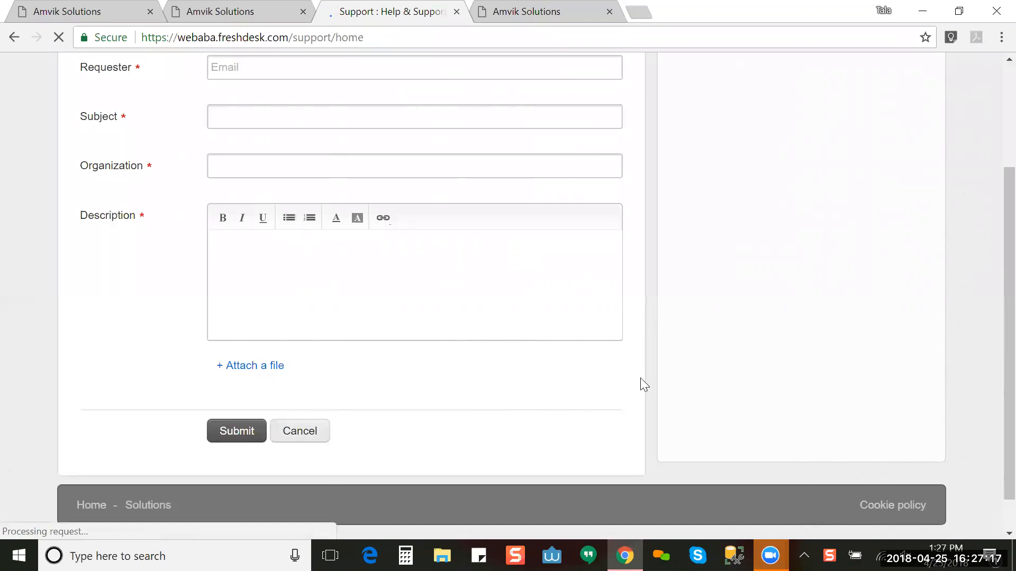